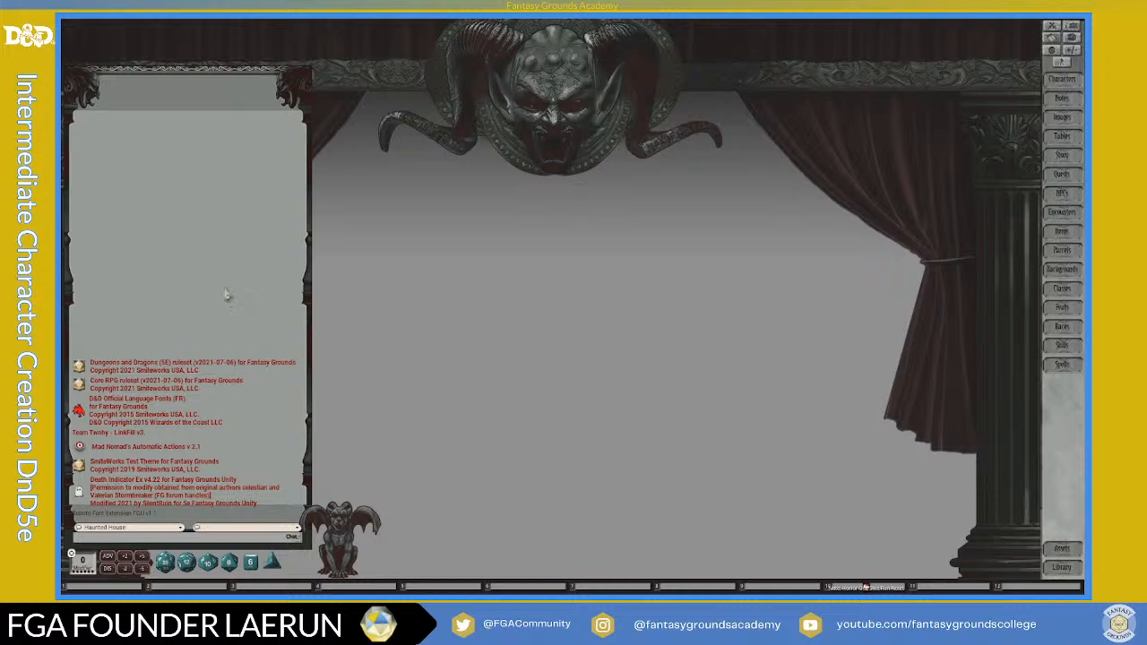
Clear the message history from the chat window.
right_click(182, 278)
left_click(142, 278)
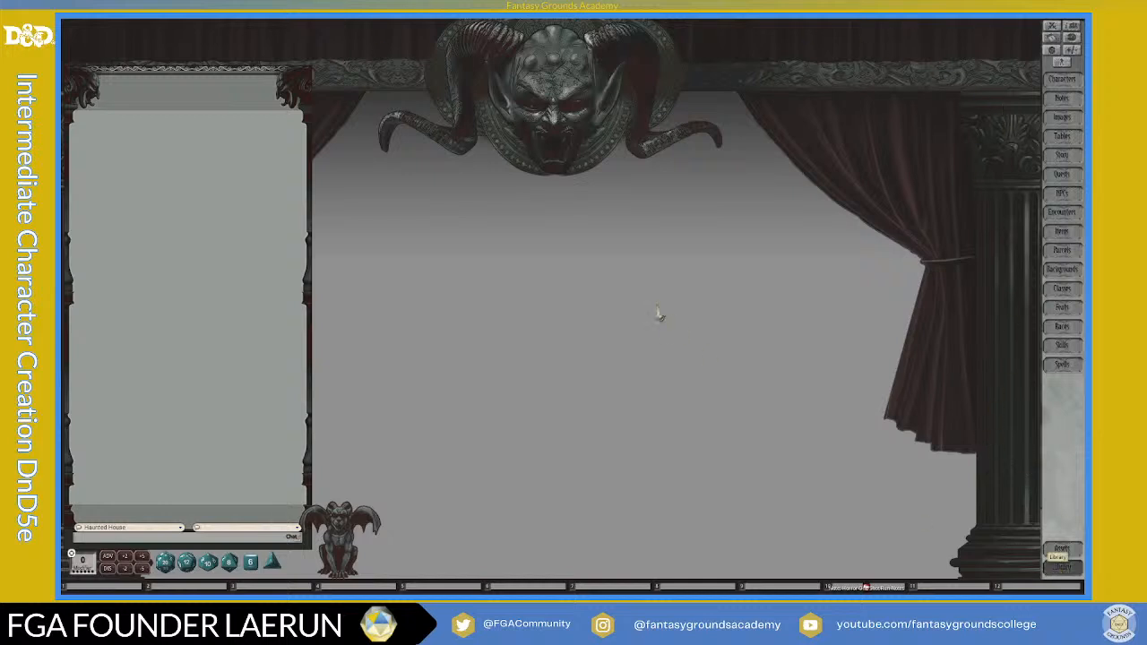
Review the modules loaded in the library, from the 5E effects coding entries through Core Rules to the Supplement section.
scroll(596, 323, "down", 5)
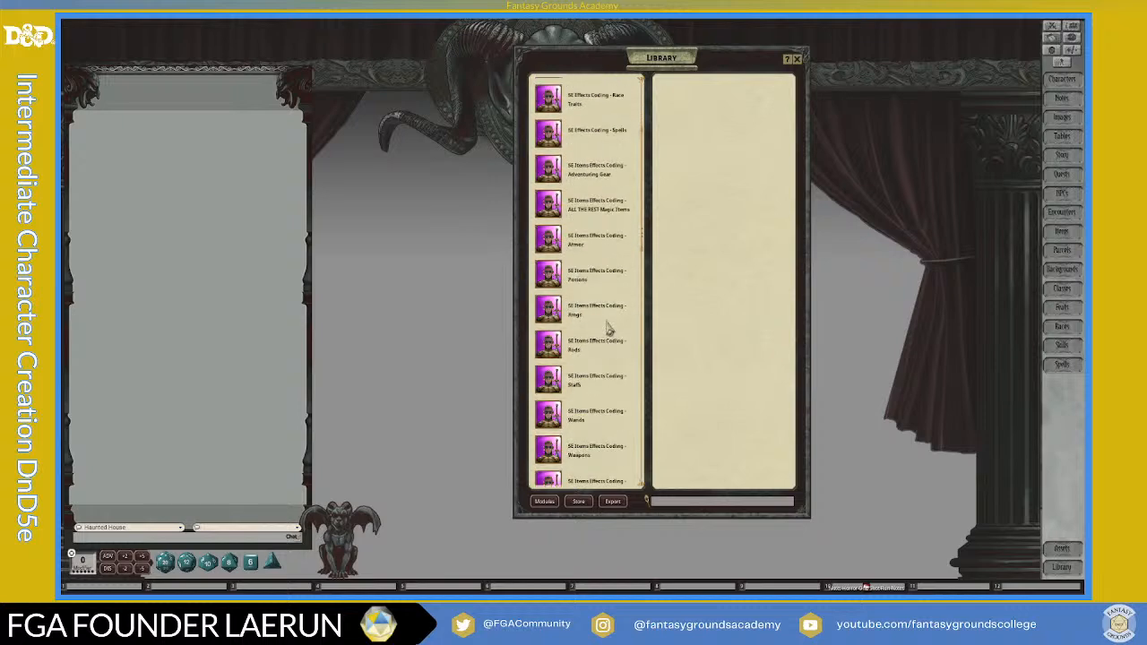
scroll(605, 359, "down", 10)
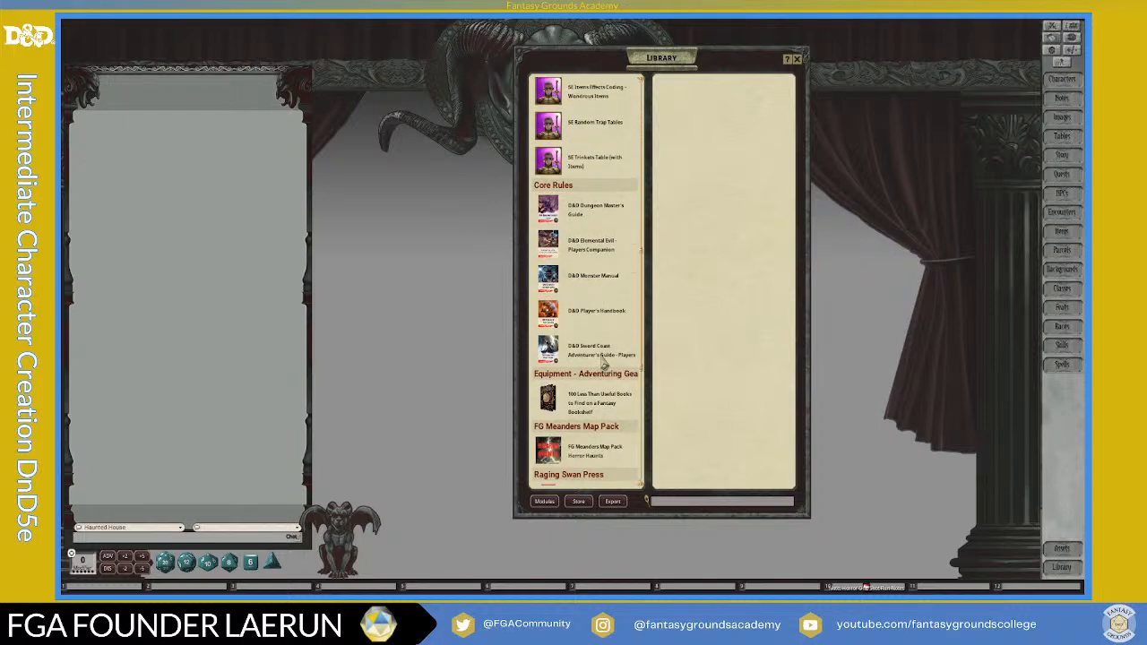
scroll(605, 360, "down", 5)
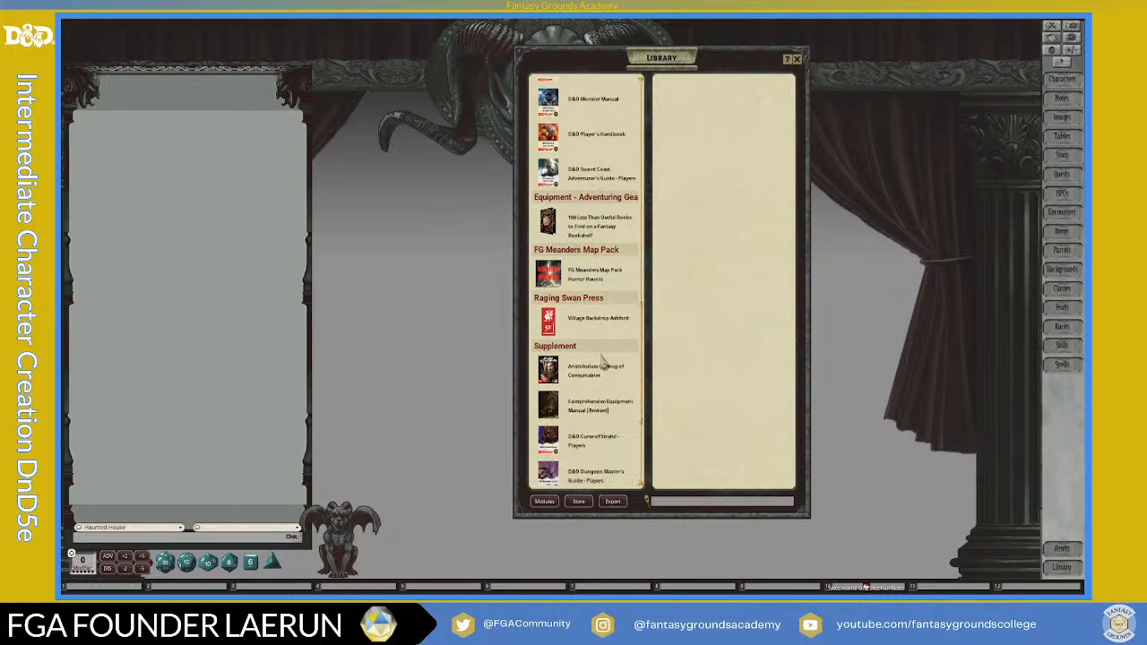
scroll(605, 363, "down", 5)
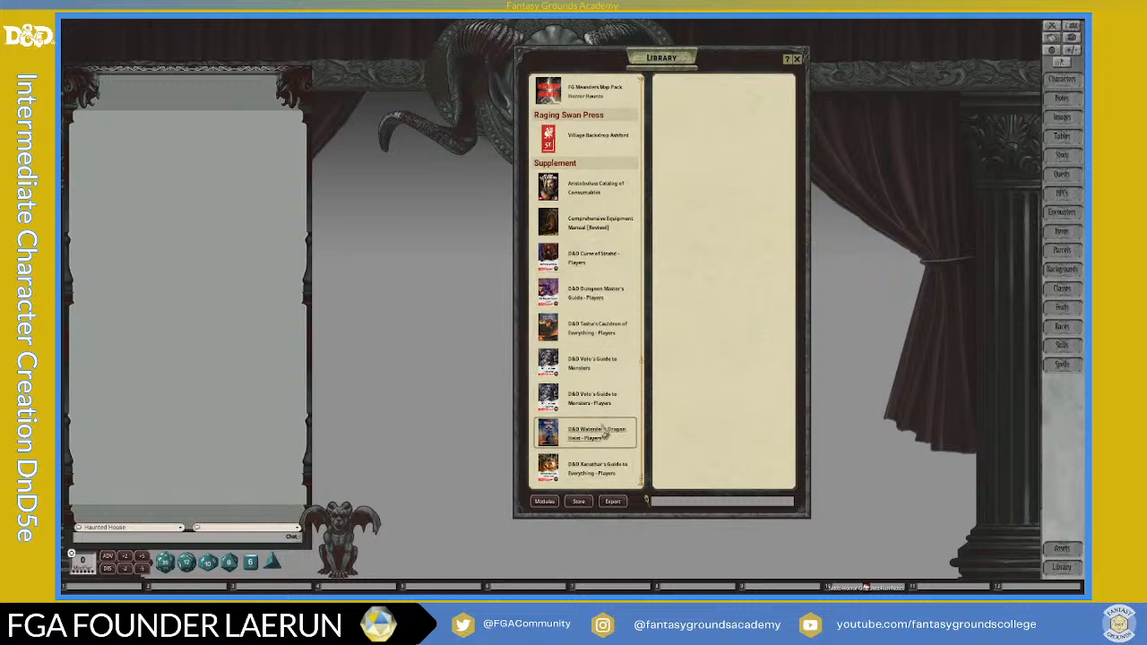
scroll(605, 433, "up", 4)
scroll(605, 433, "up", 9)
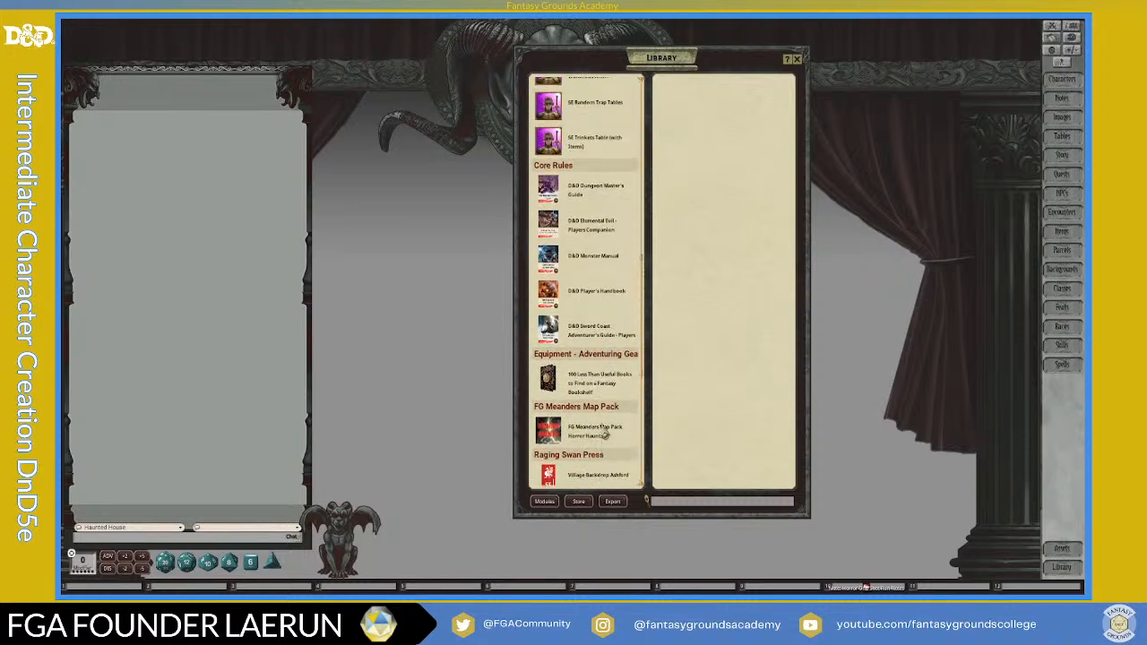
scroll(605, 433, "down", 3)
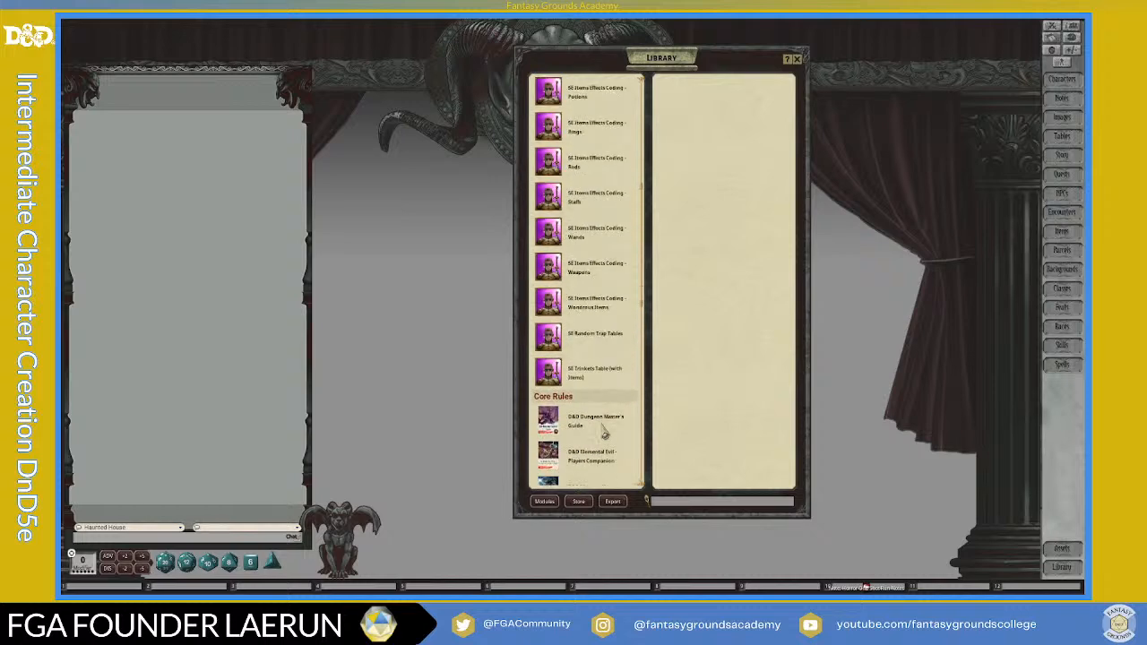
scroll(605, 433, "down", 6)
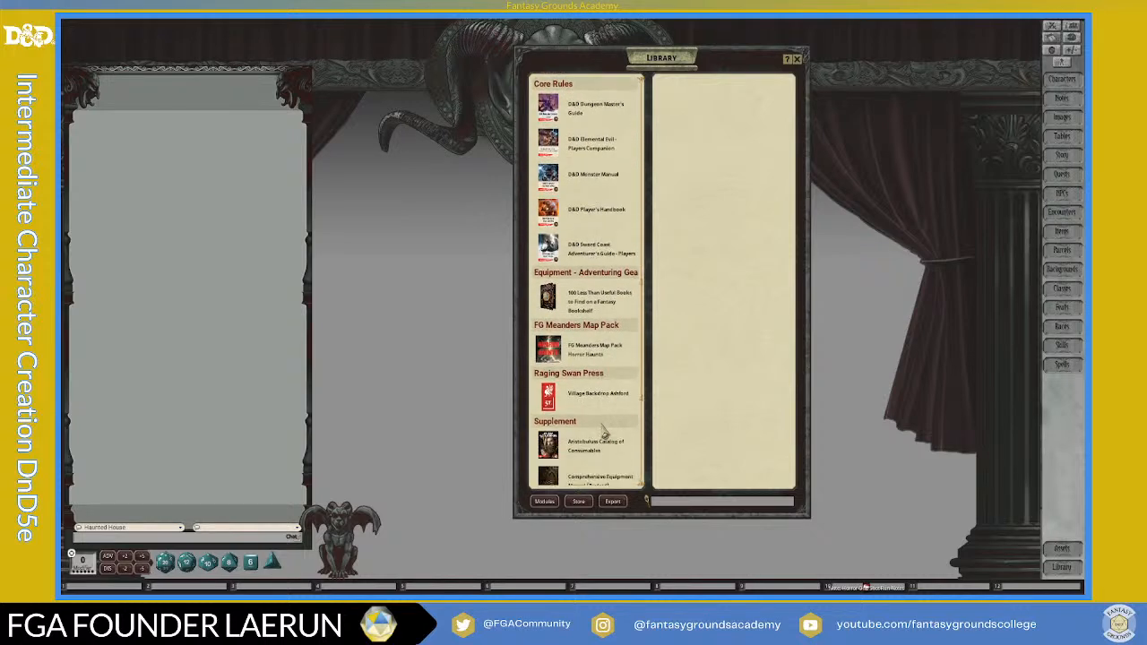
scroll(605, 433, "up", 6)
scroll(605, 433, "up", 2)
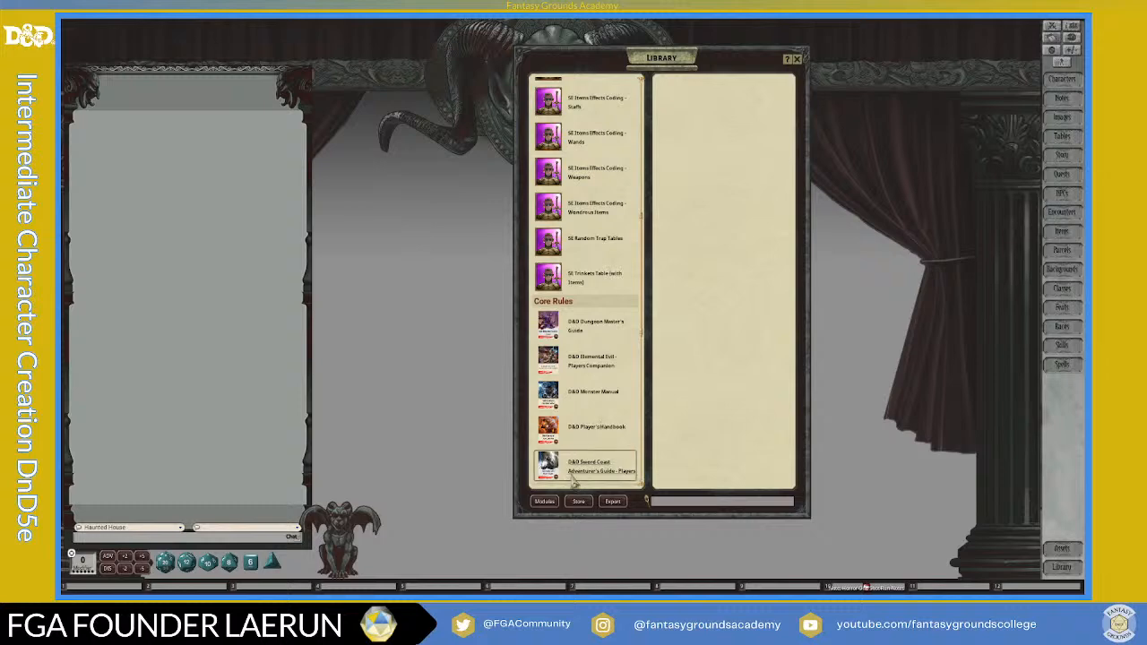
Load the "D&D Van Richten's Guide to Ravenloft - Players" module, closing the module activation and library windows when done.
left_click(544, 502)
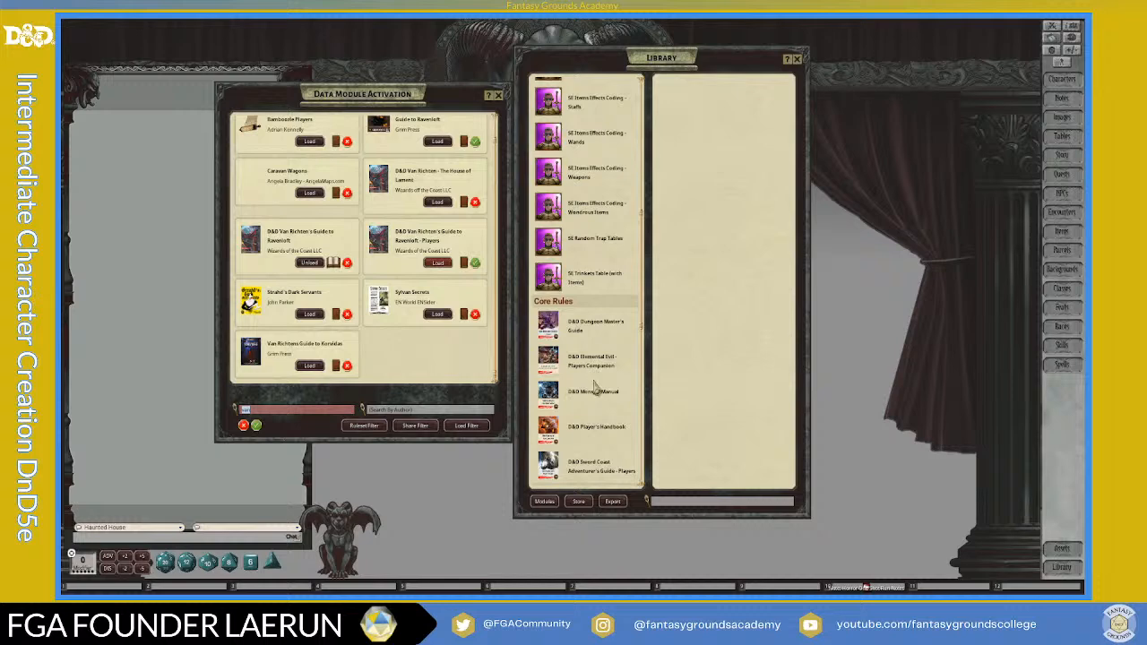
left_click(437, 262)
scroll(428, 304, "up", 1)
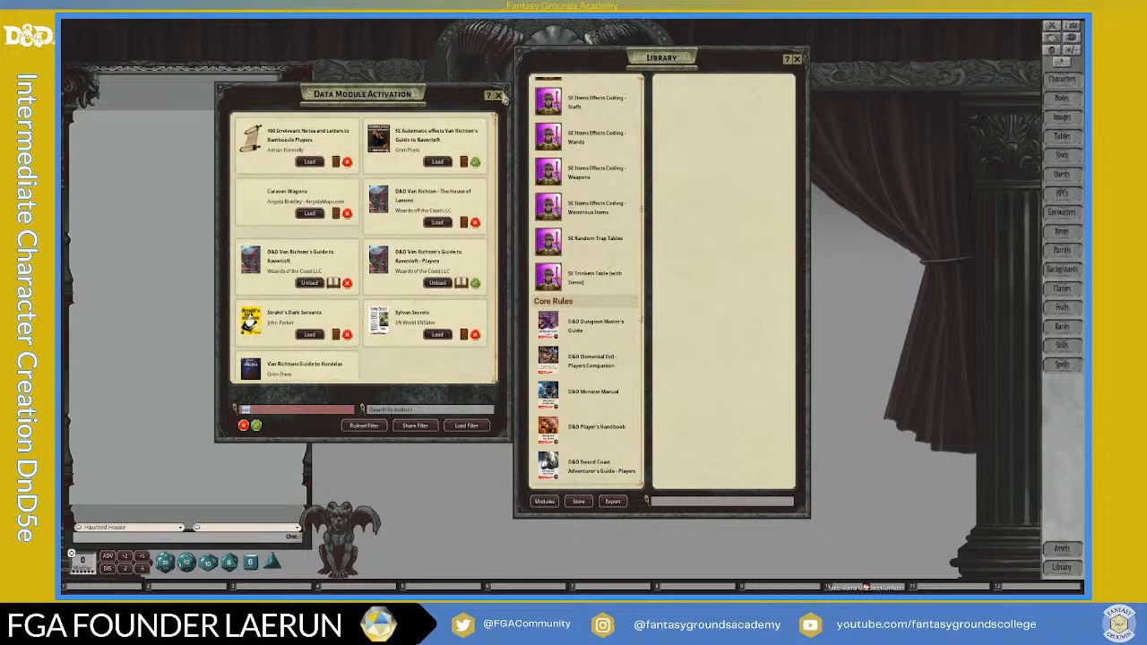
left_click(498, 96)
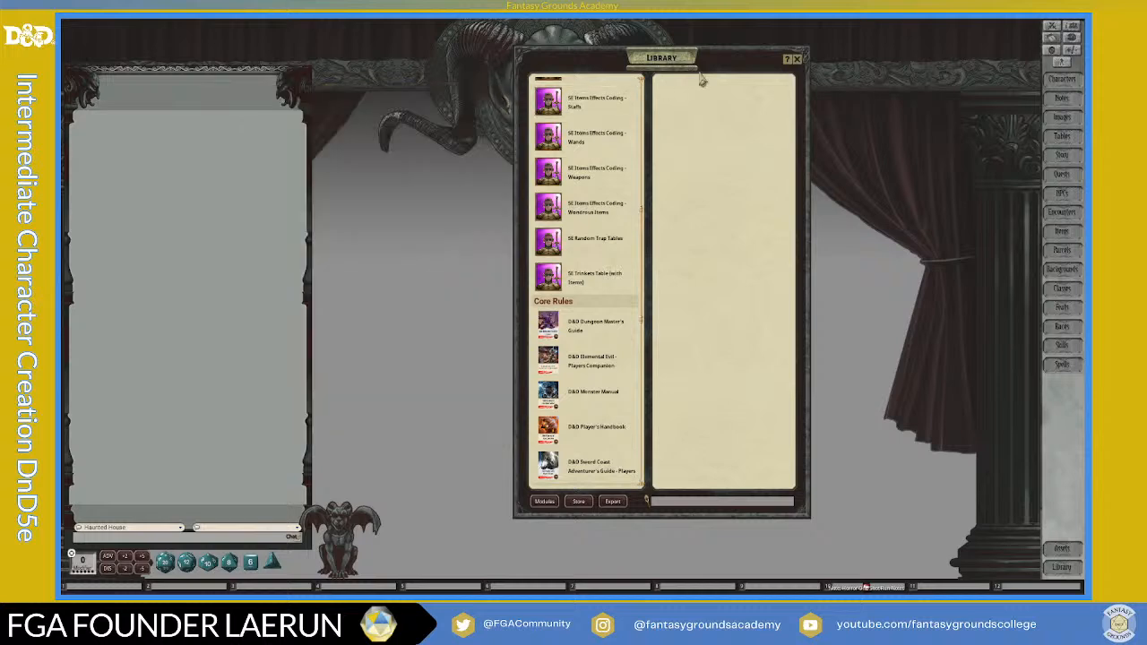
left_click(797, 59)
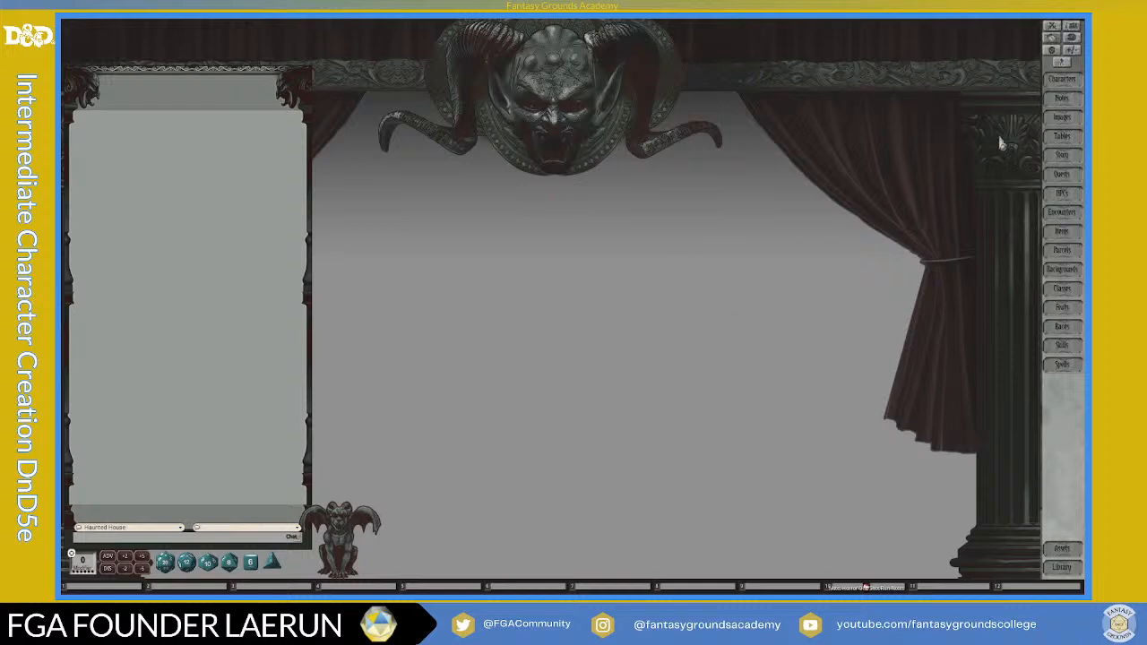
Open the character list and view the level 3 character's main sheet, closing the sheet when done.
left_click(1062, 78)
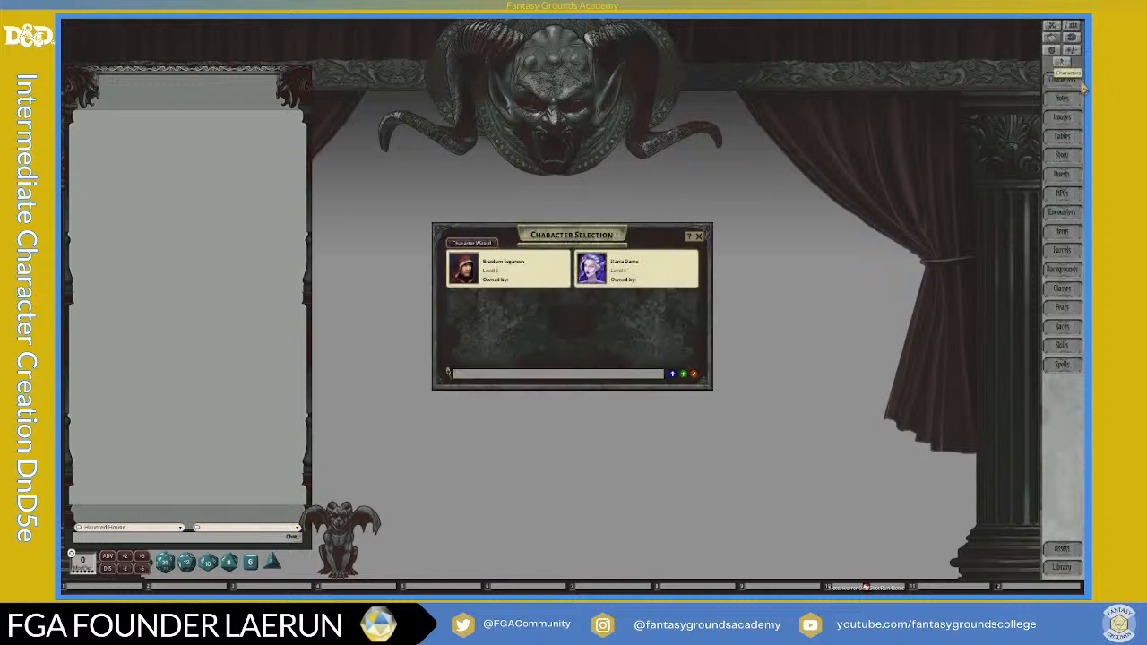
left_click_drag(604, 240, 701, 101)
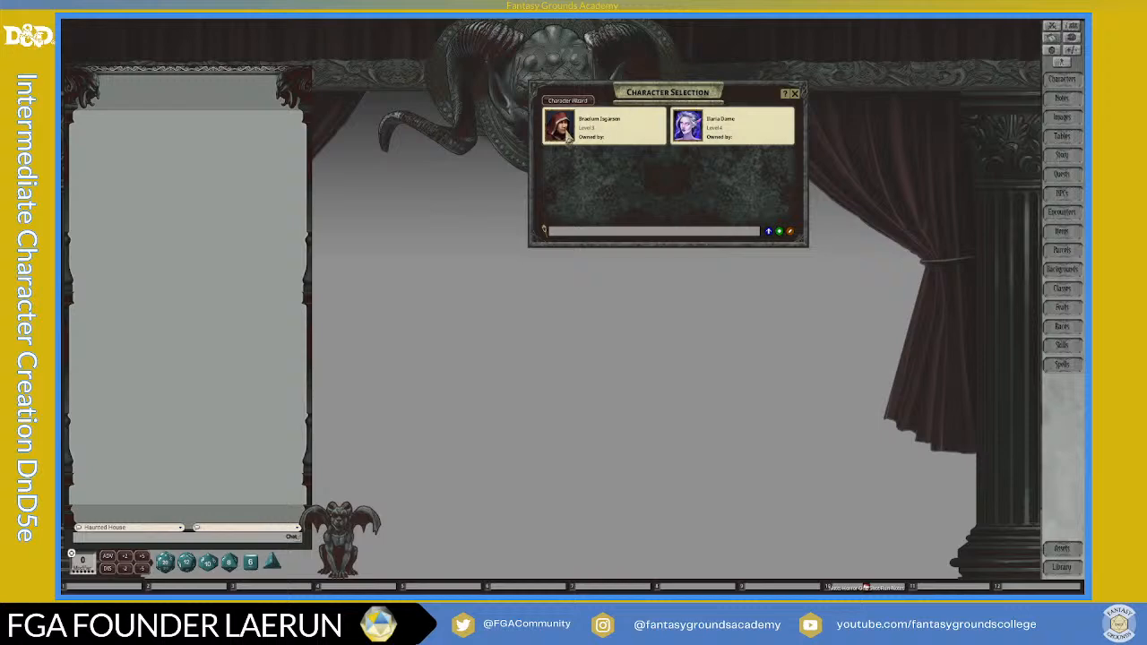
left_click(562, 132)
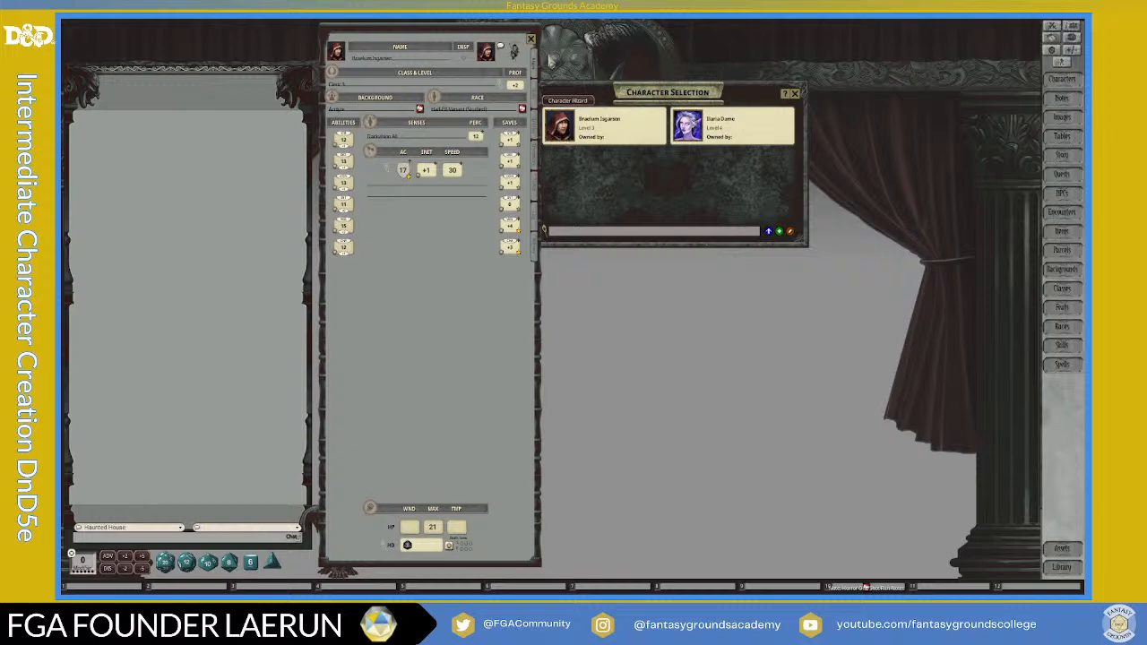
left_click(531, 40)
Open the level 4 paladin's character sheet beside the chat and show its actions page.
left_click(693, 128)
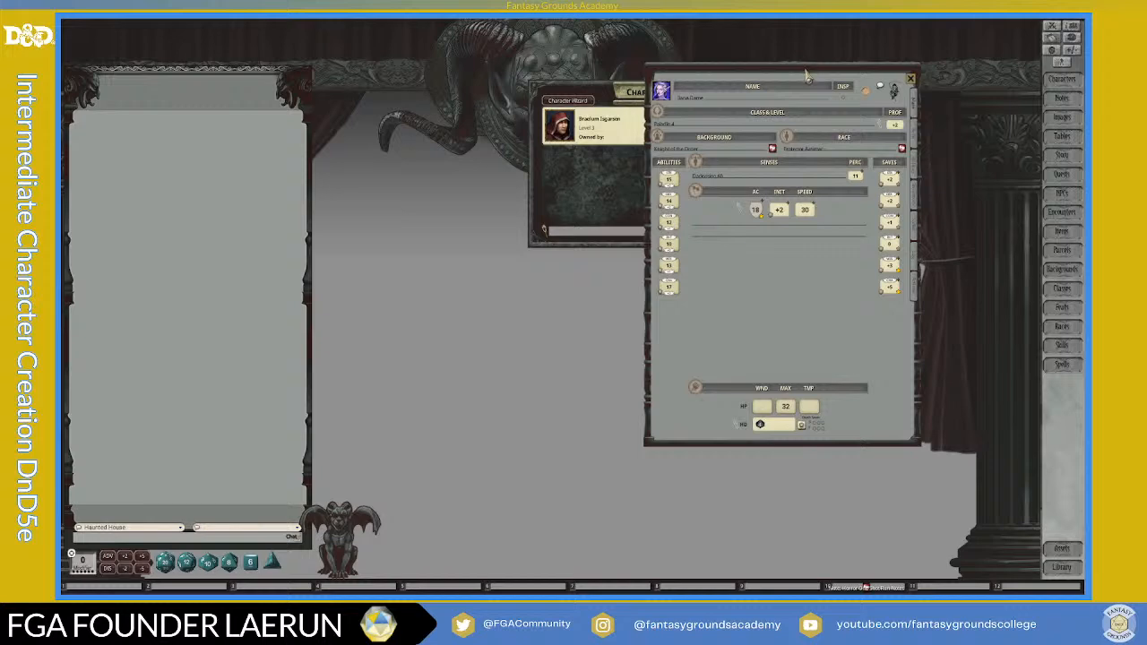
left_click_drag(806, 76, 496, 91)
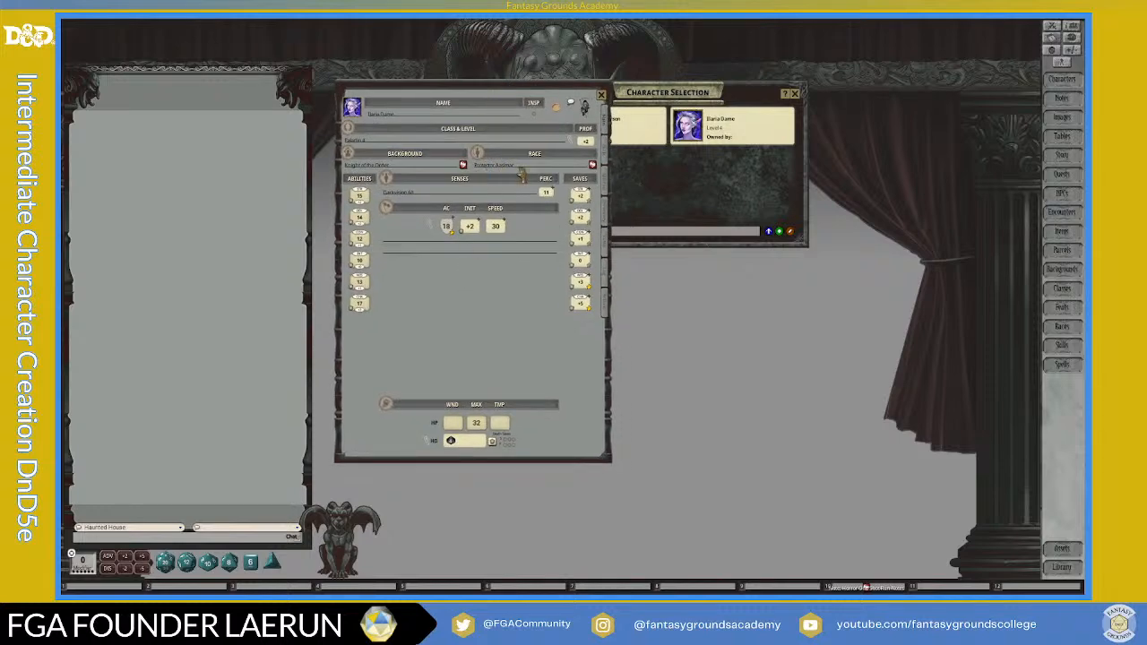
left_click(606, 309)
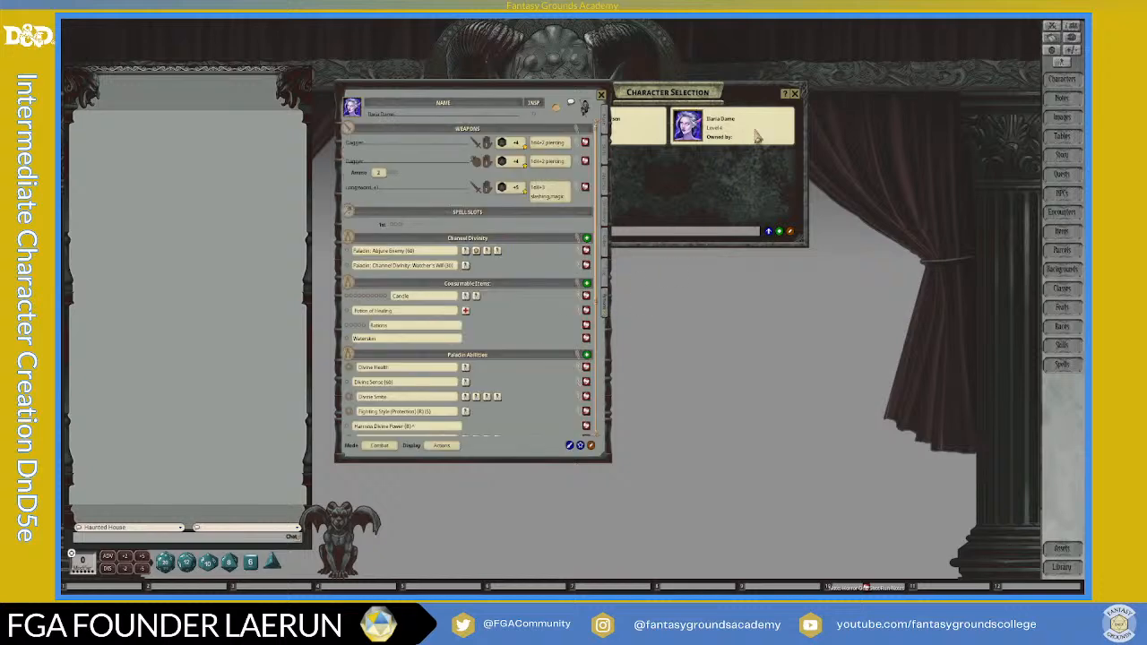
Reopen the level 3 cleric's sheet and look through its actions and spells, closing both character sheets when done.
left_click_drag(728, 93, 836, 75)
left_click(668, 107)
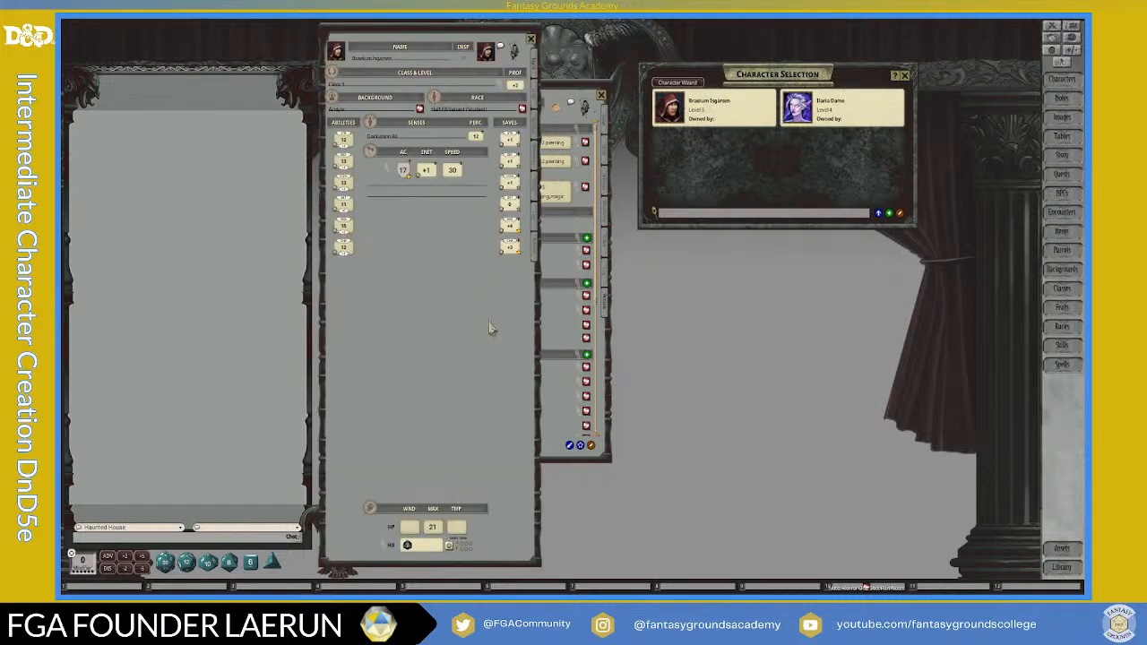
left_click(535, 252)
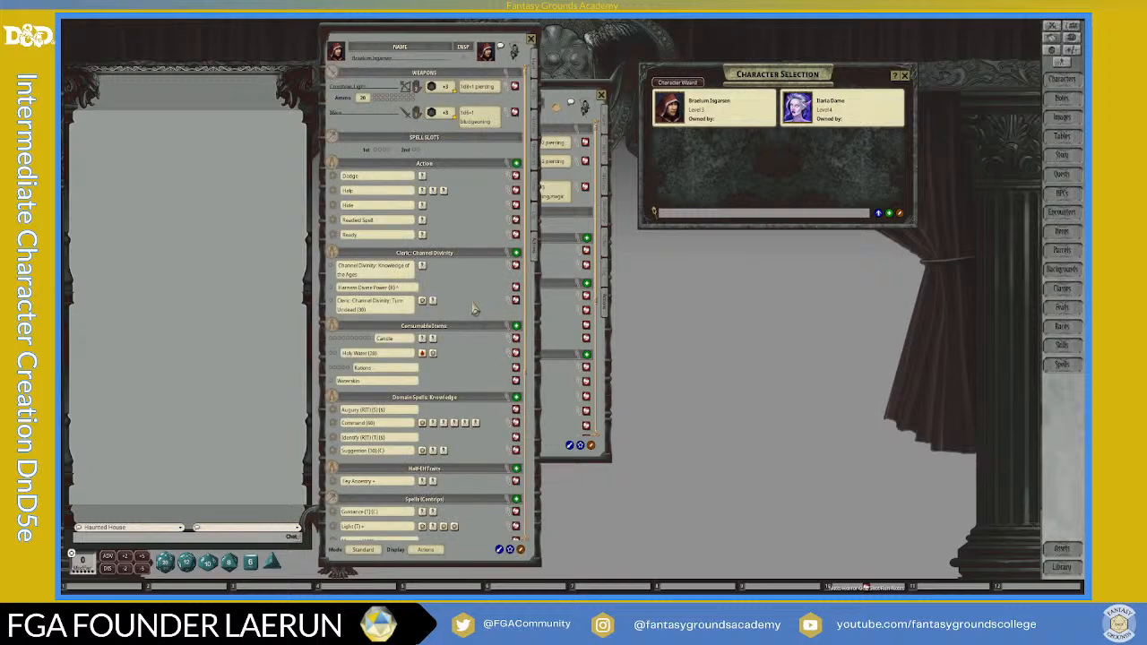
scroll(457, 304, "down", 10)
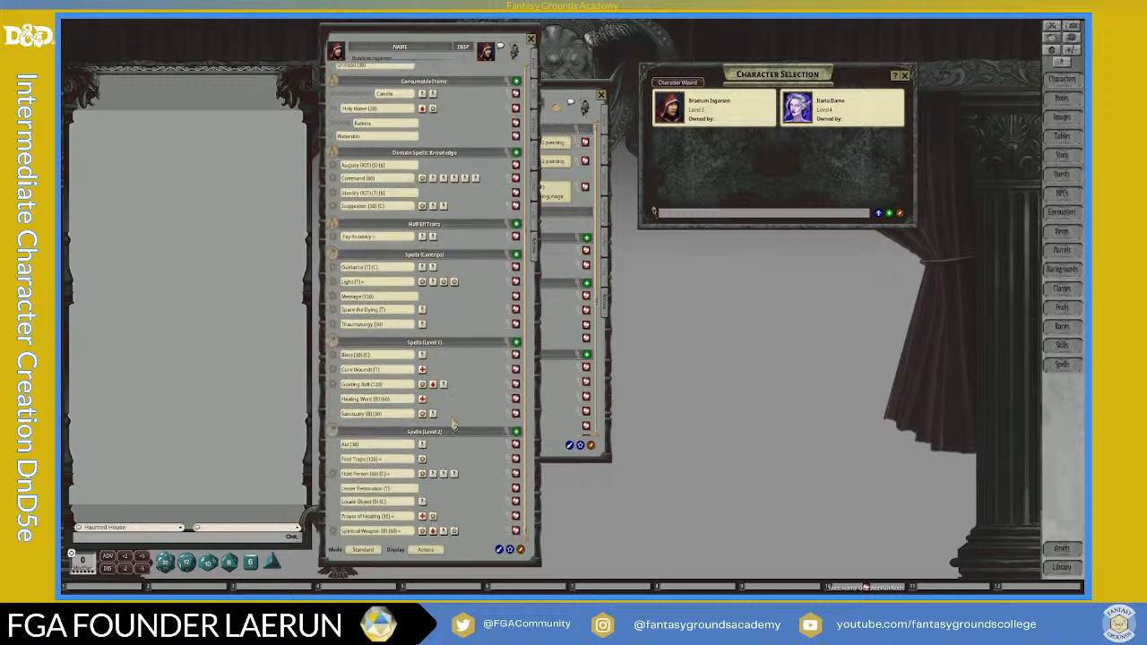
scroll(457, 445, "up", 10)
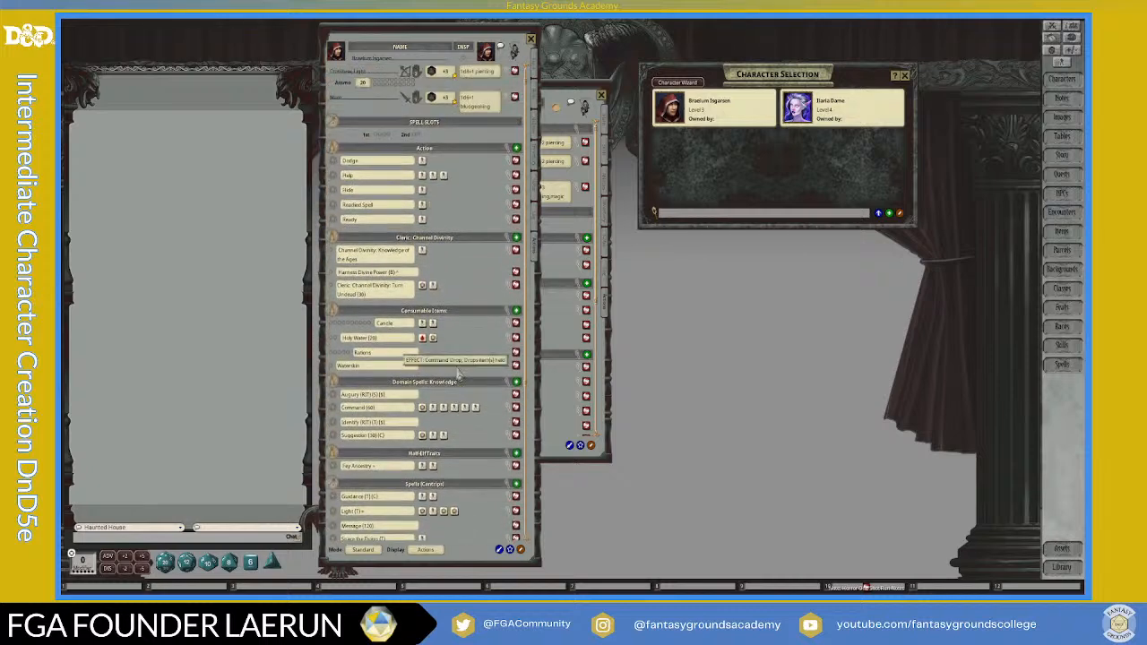
left_click(531, 39)
left_click(603, 95)
Enlarge the Character Selection window and place it next to the chat window.
left_click_drag(771, 78, 732, 53)
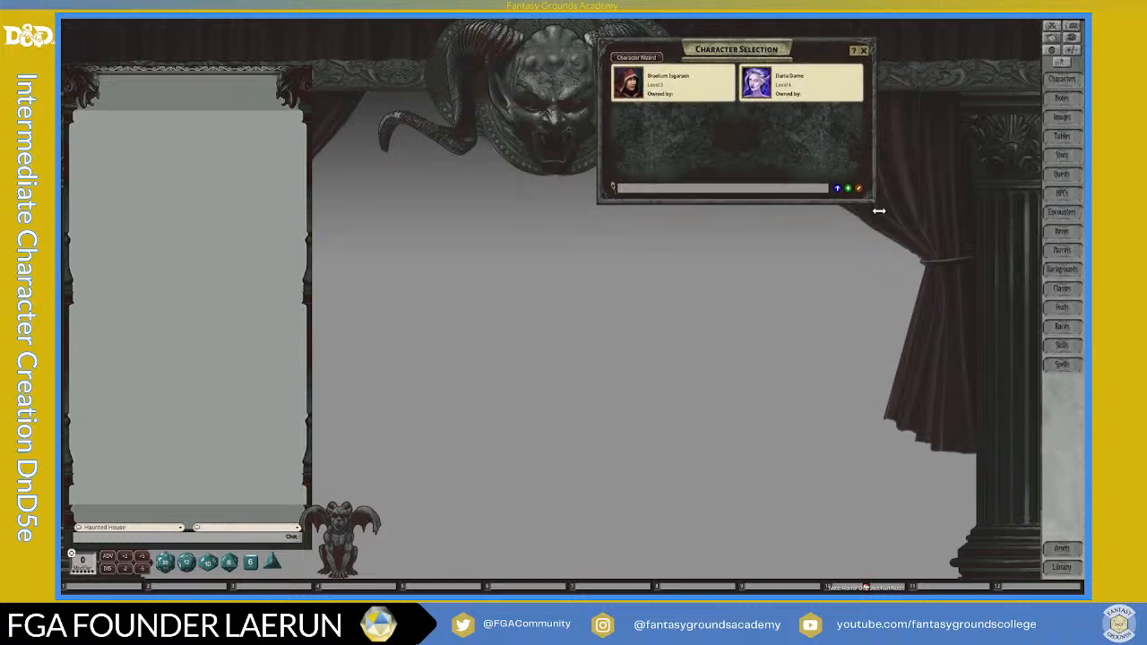
left_click_drag(879, 211, 907, 256)
left_click_drag(798, 144, 541, 141)
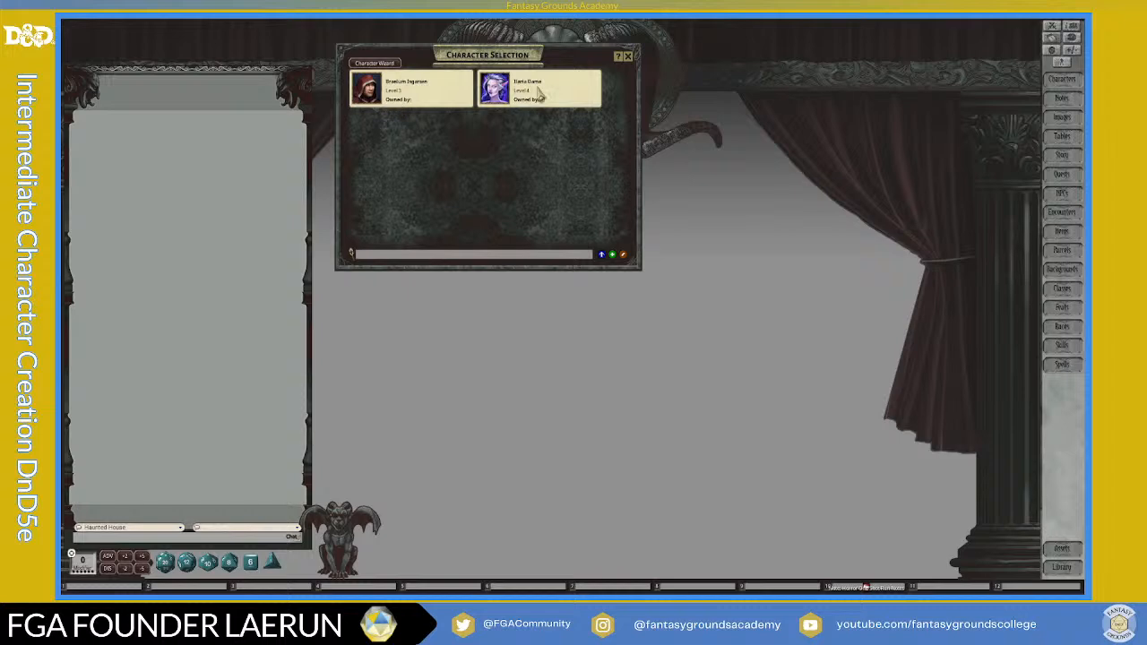
Open the Assets window, place it beside the chat area and browse the token folders, including the Data folder.
left_click(1063, 549)
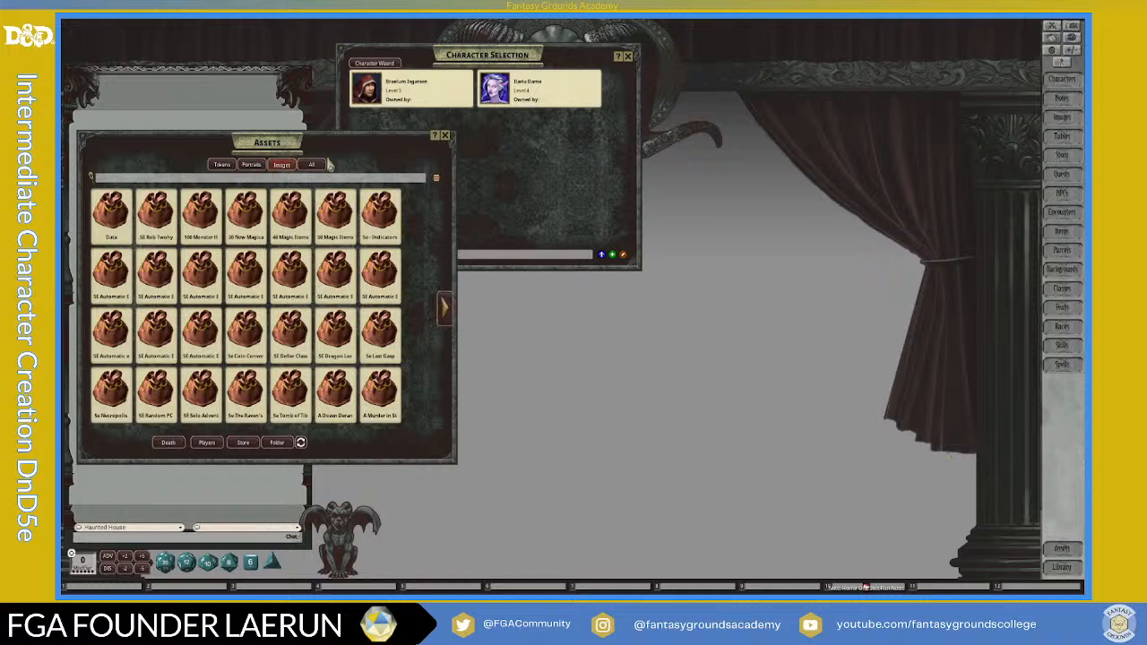
left_click_drag(278, 142, 624, 138)
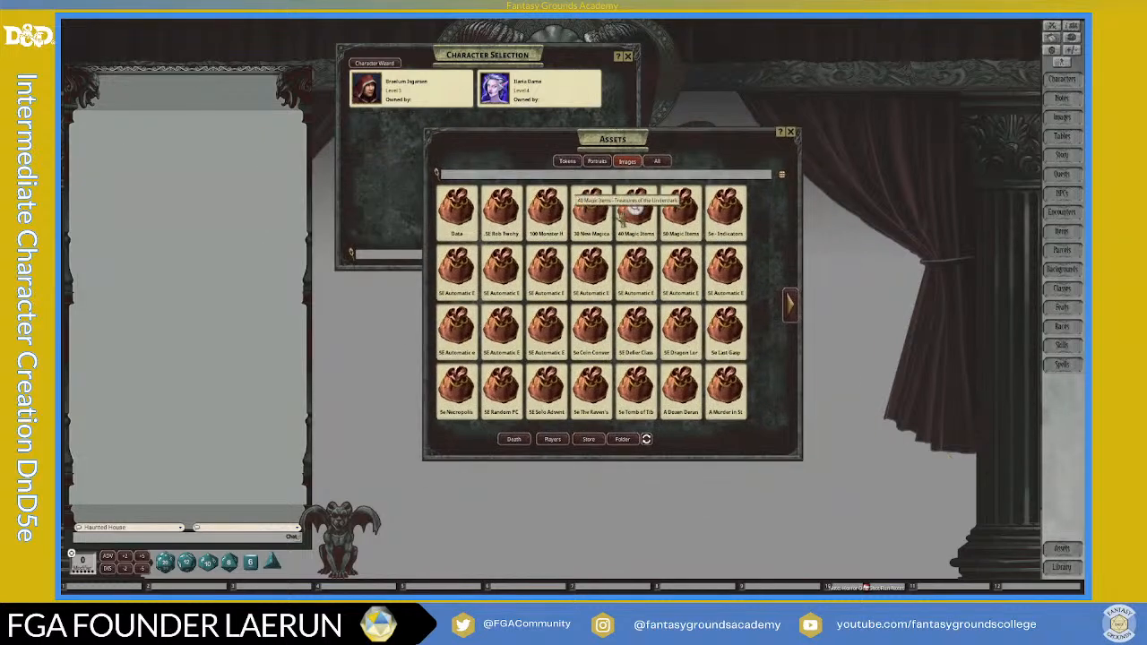
left_click(567, 162)
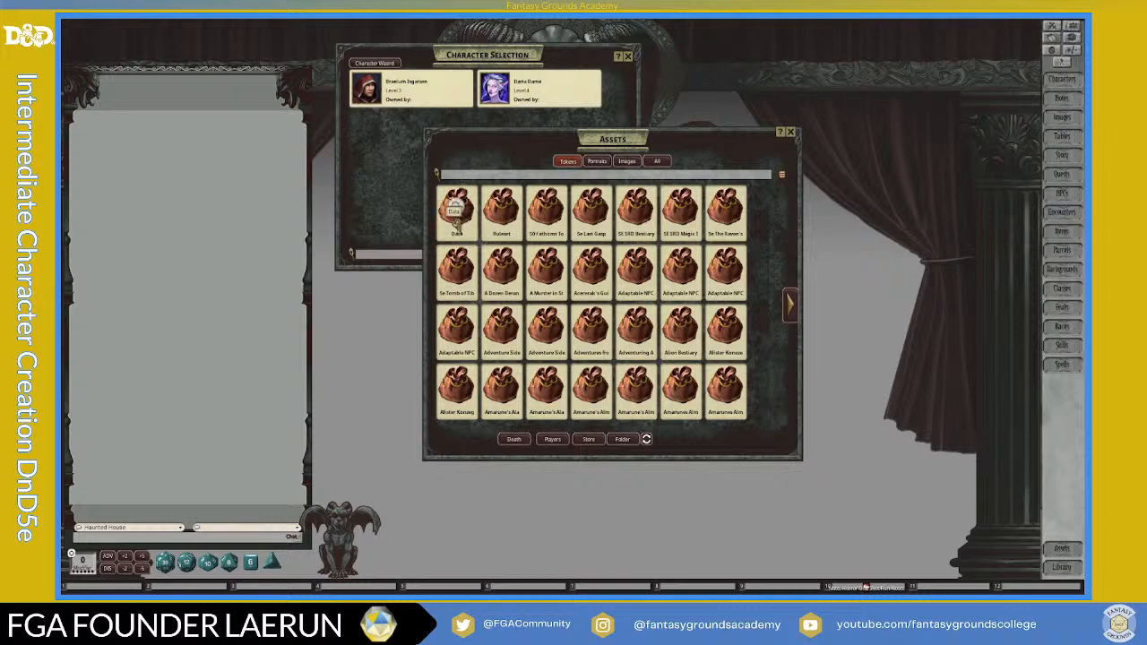
left_click(455, 210)
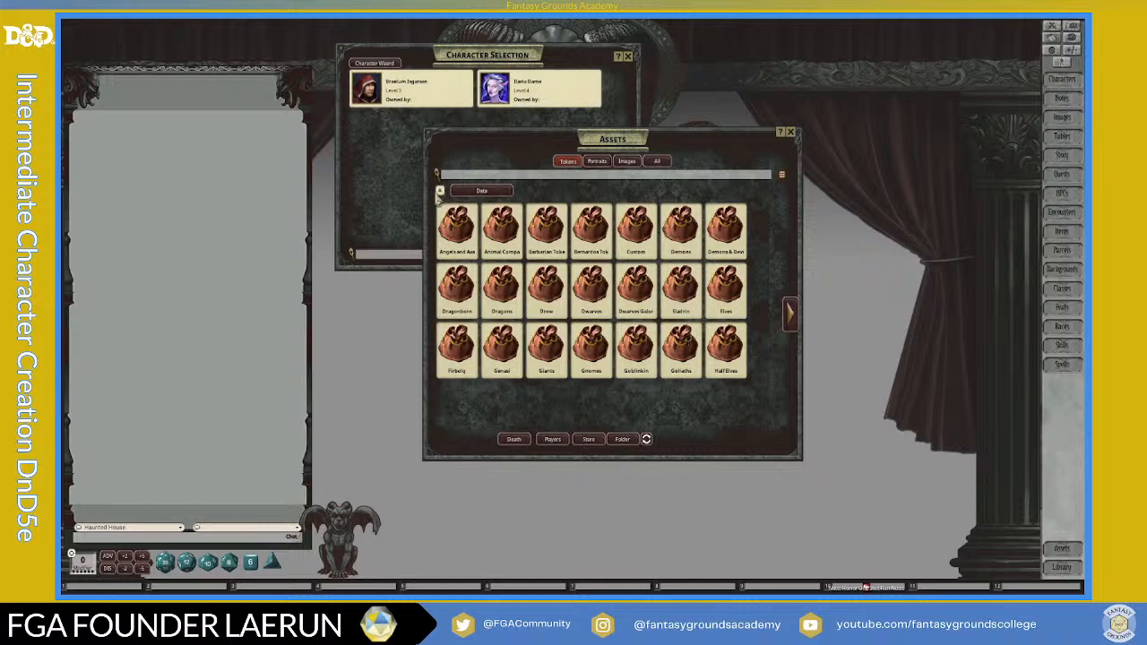
left_click(438, 191)
scroll(438, 199, "down", 1)
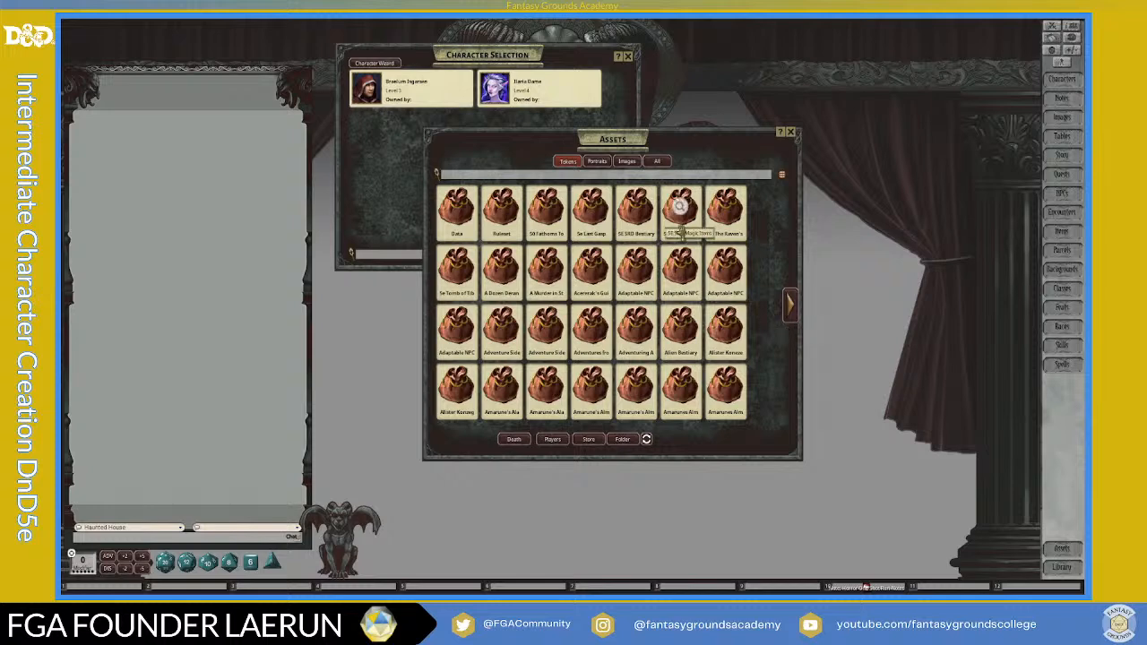
left_click(786, 309)
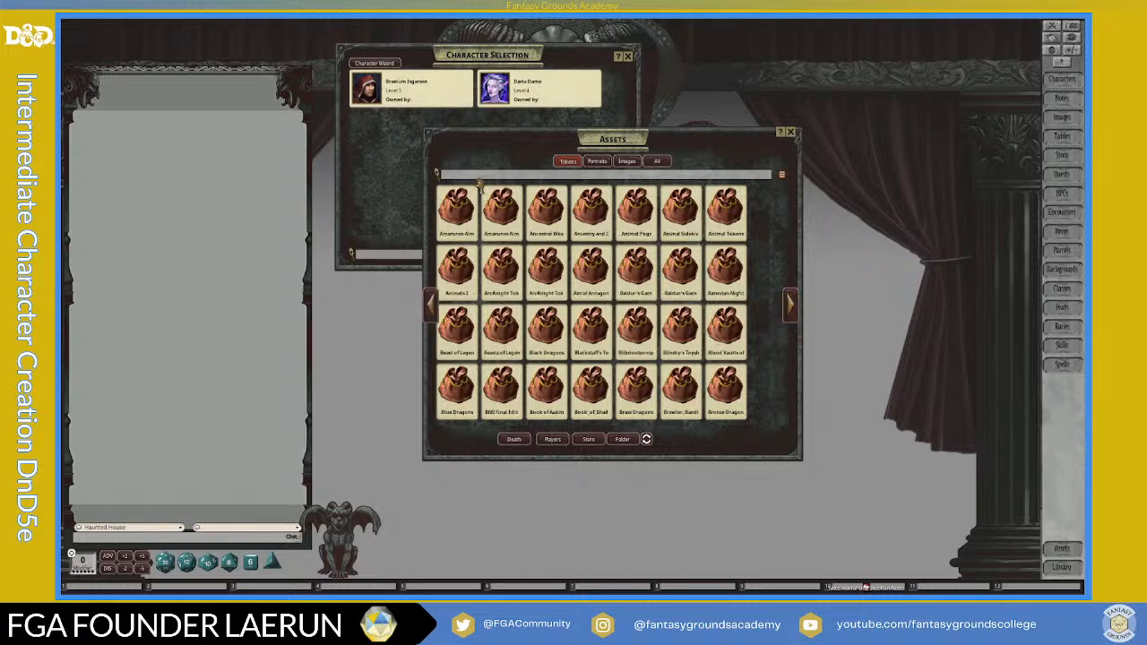
Show the FG Fantasy portraits from the Data folder and place the Assets window beside the Character Selection window.
left_click(598, 164)
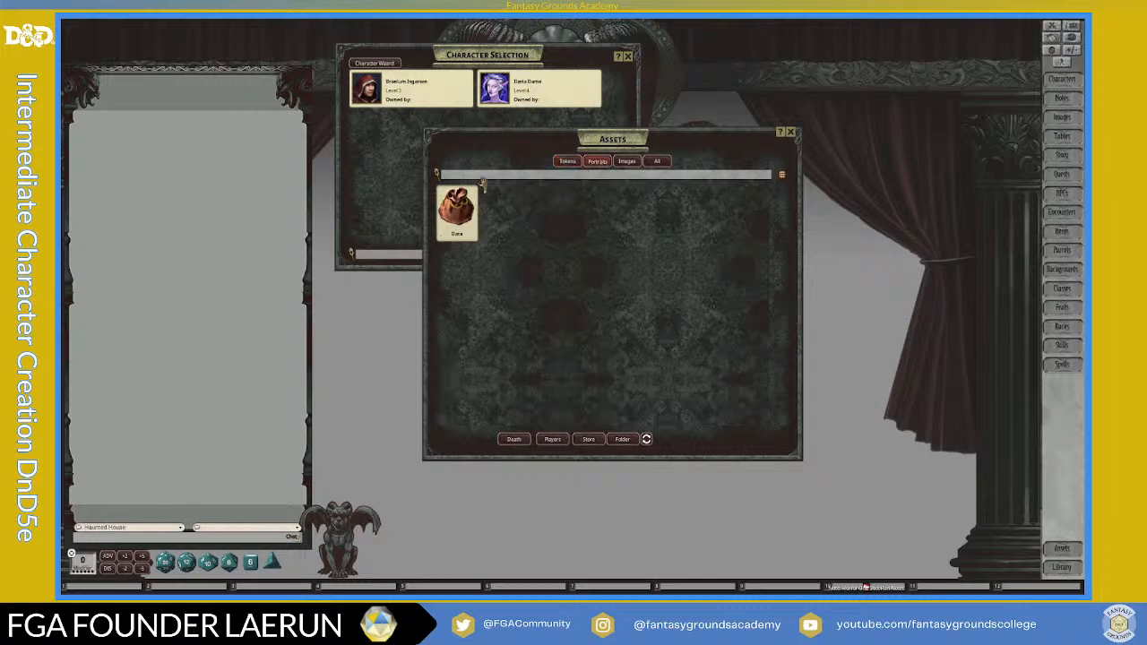
left_click(457, 211)
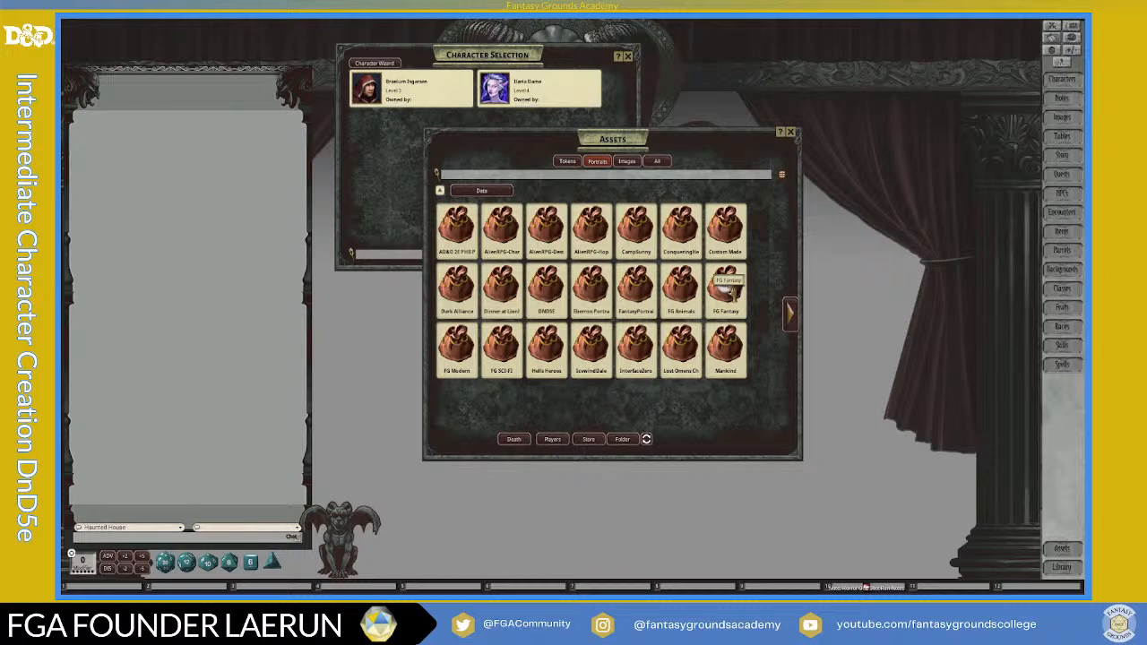
left_click(722, 287)
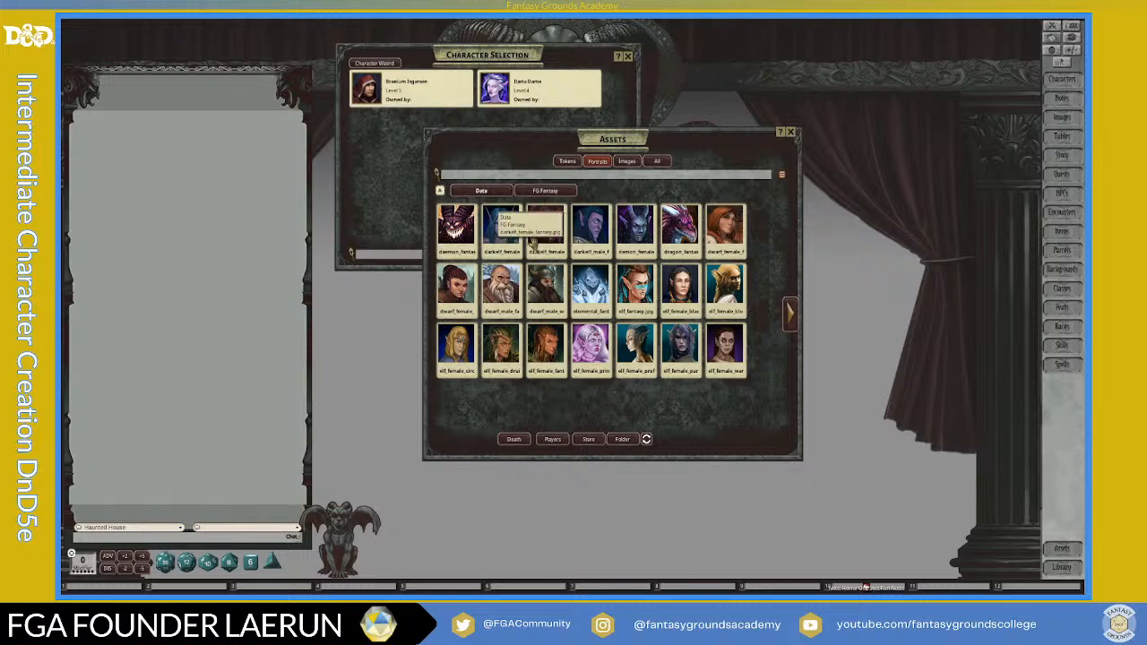
left_click_drag(659, 146, 883, 41)
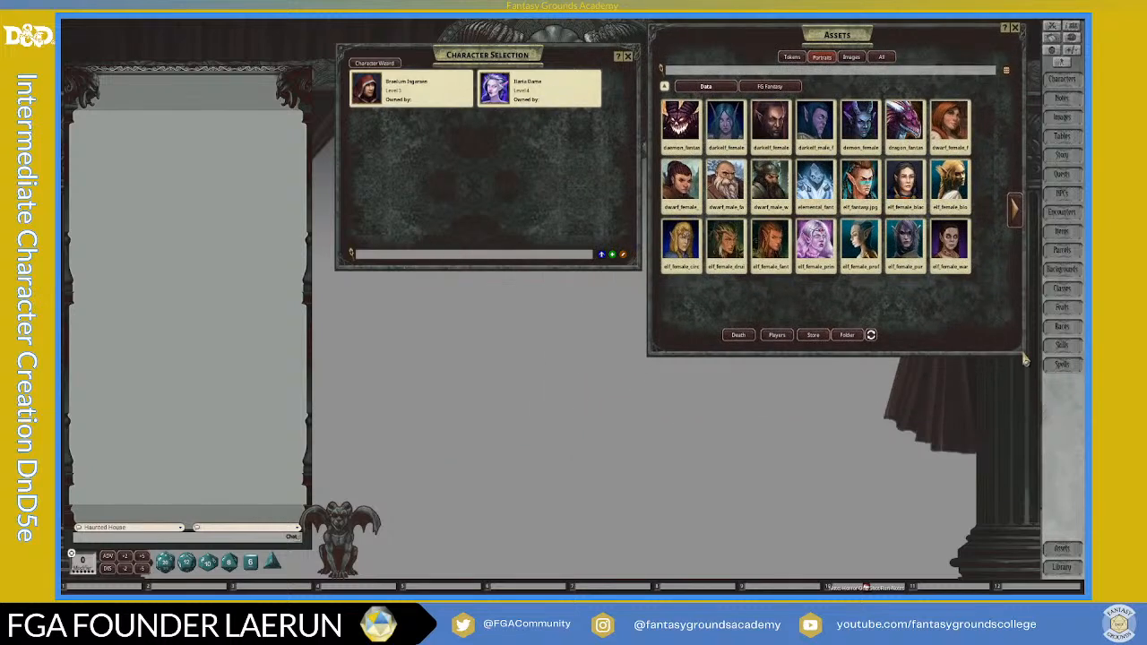
Make the Assets window narrower and taller, and place it against the sidebar buttons, away from the Character Selection window.
left_click_drag(1025, 357, 899, 438)
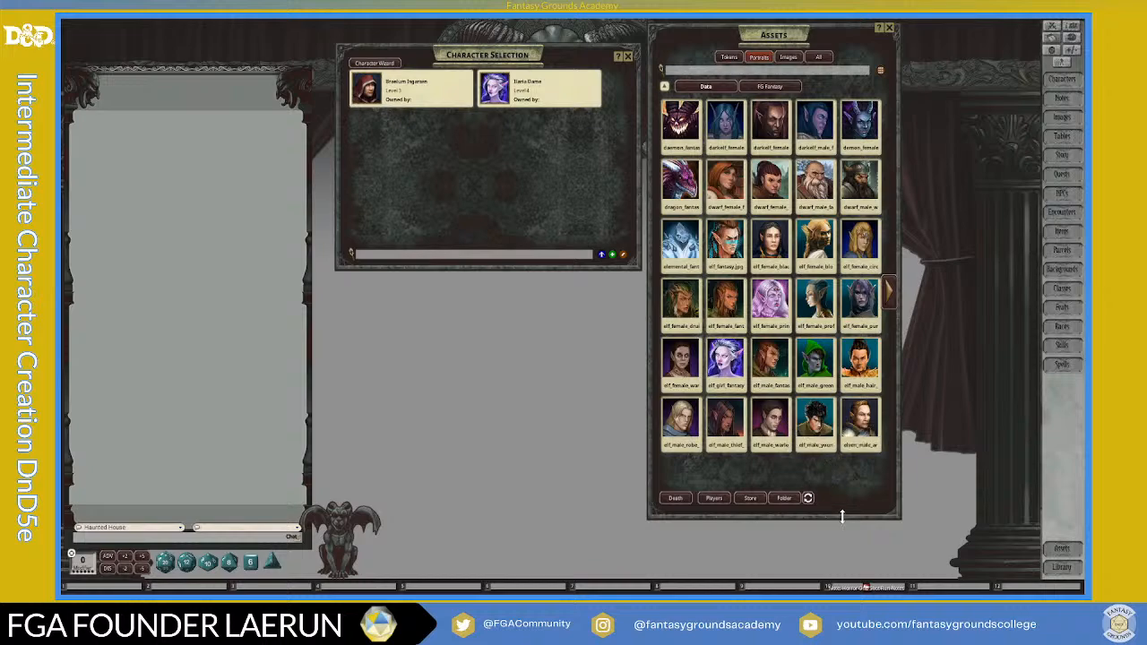
left_click_drag(841, 560, 838, 575)
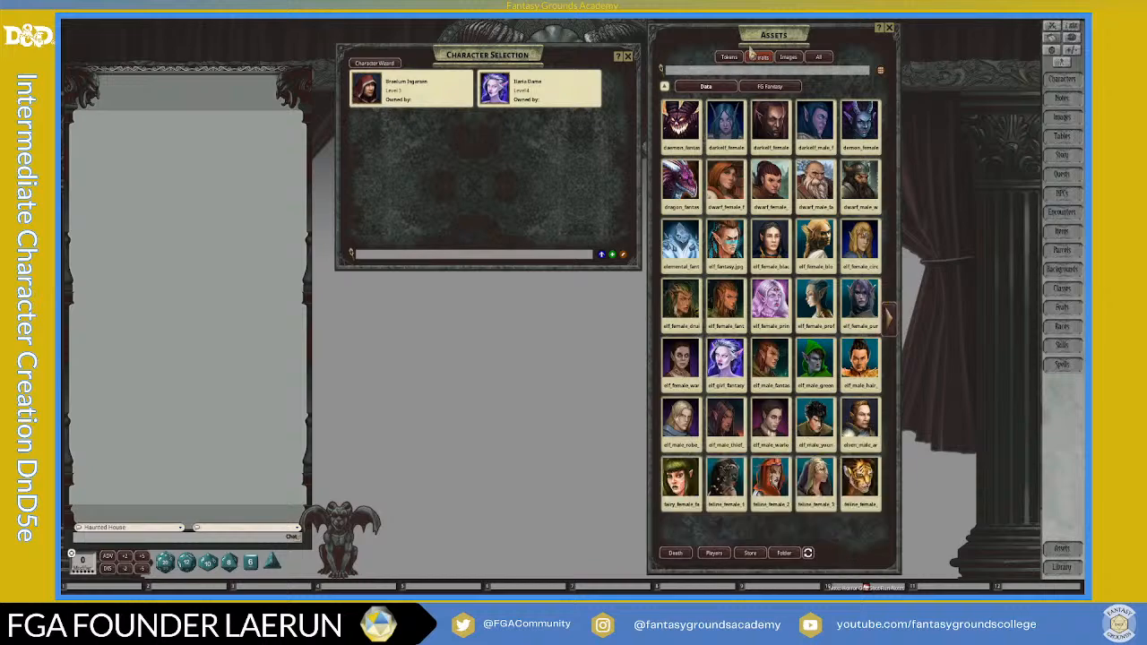
left_click_drag(756, 37, 879, 37)
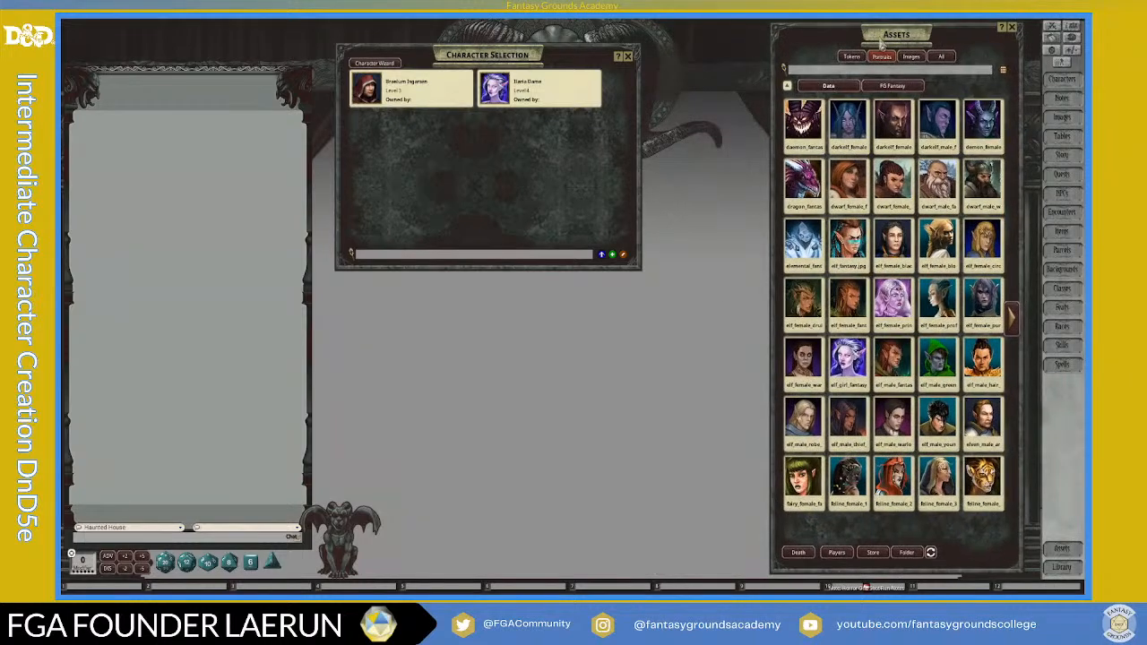
Browse through the next pages of FG Fantasy portraits and go back one page.
left_click(1013, 328)
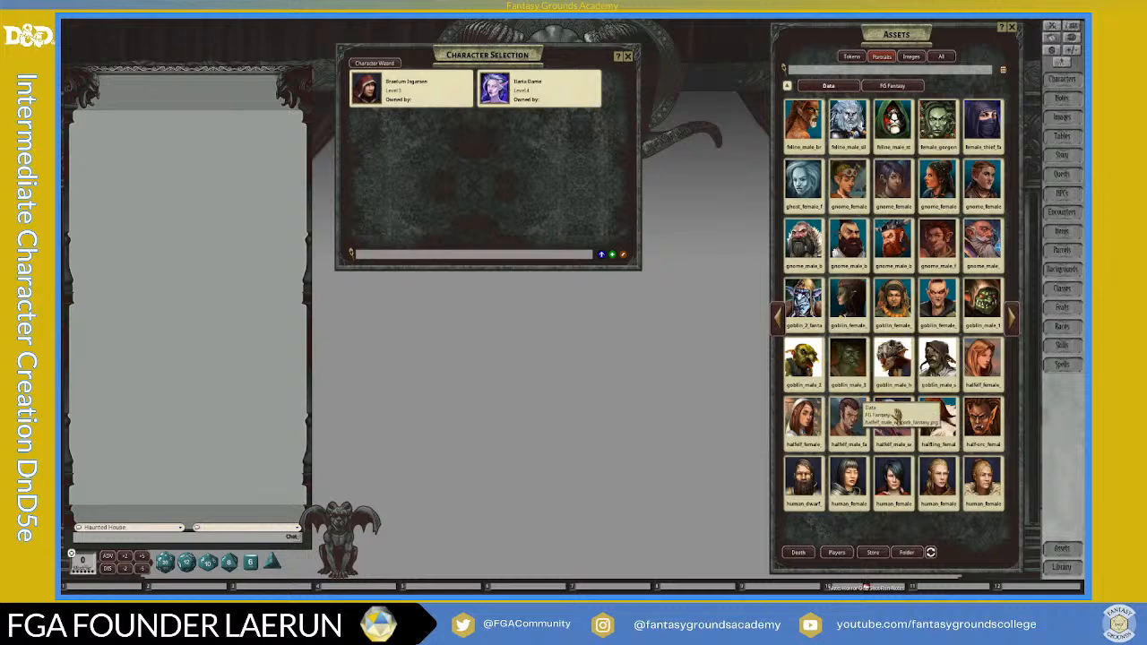
left_click(1012, 316)
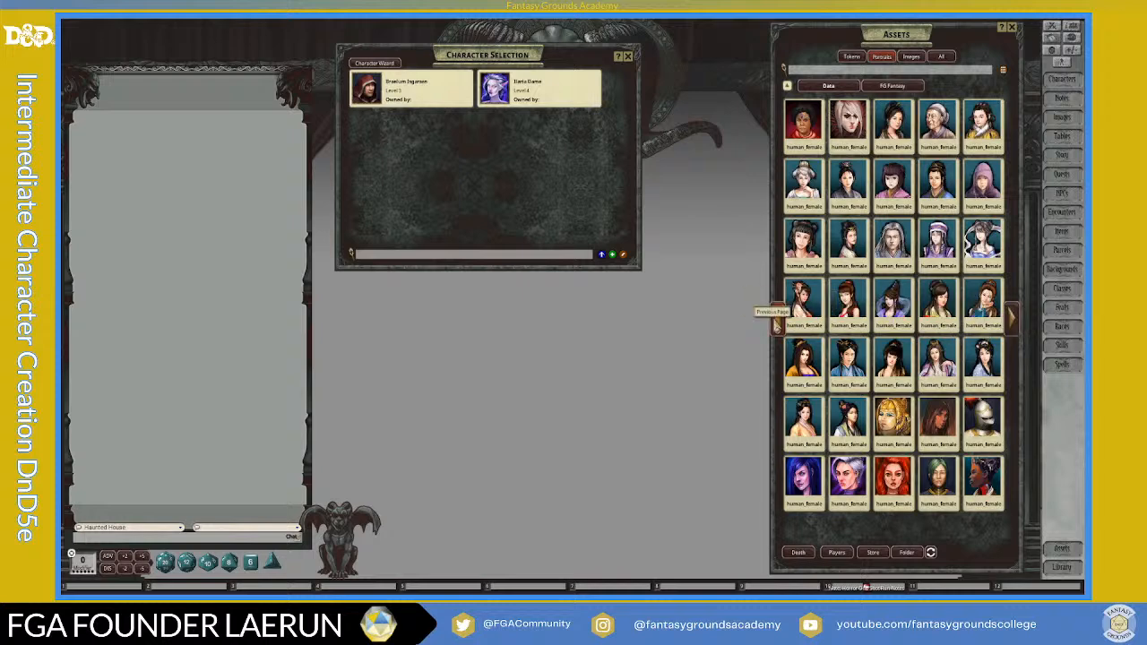
left_click(777, 323)
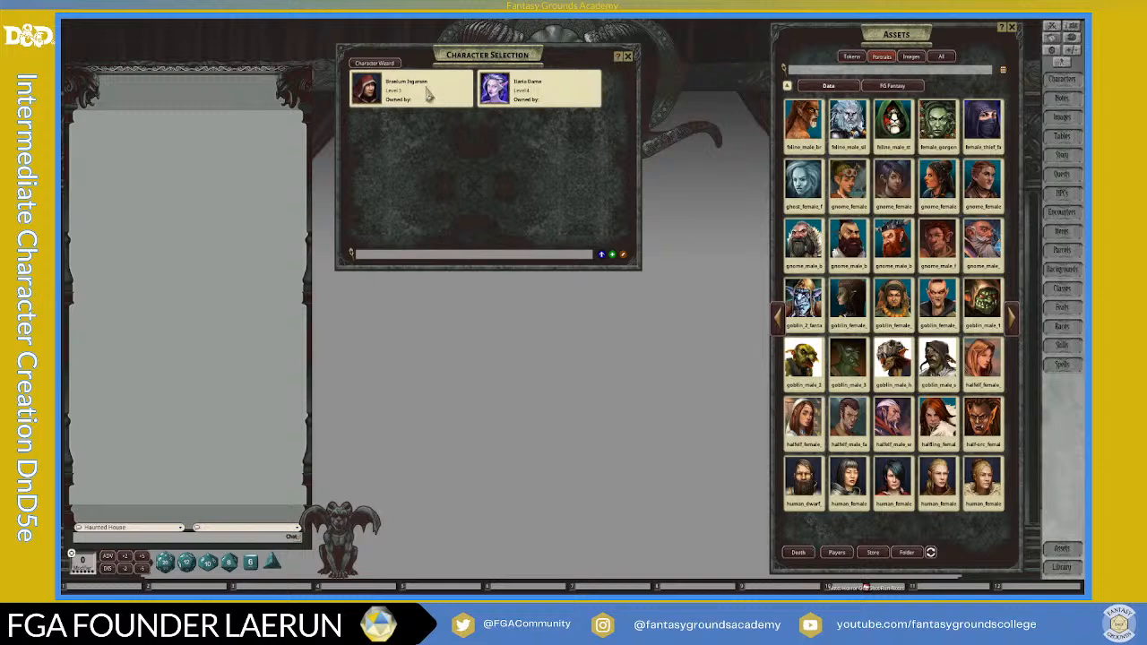
Reopen the level 3 cleric's sheet for a brief look, close it again and reposition the Character Selection window slightly.
left_click(367, 90)
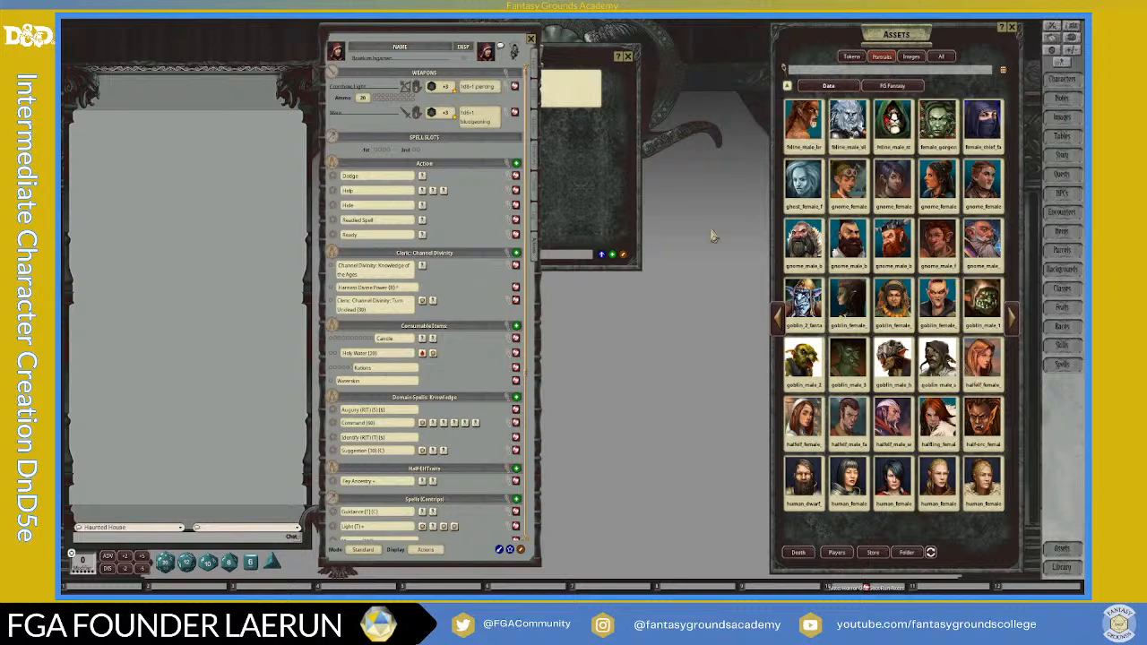
left_click(579, 163)
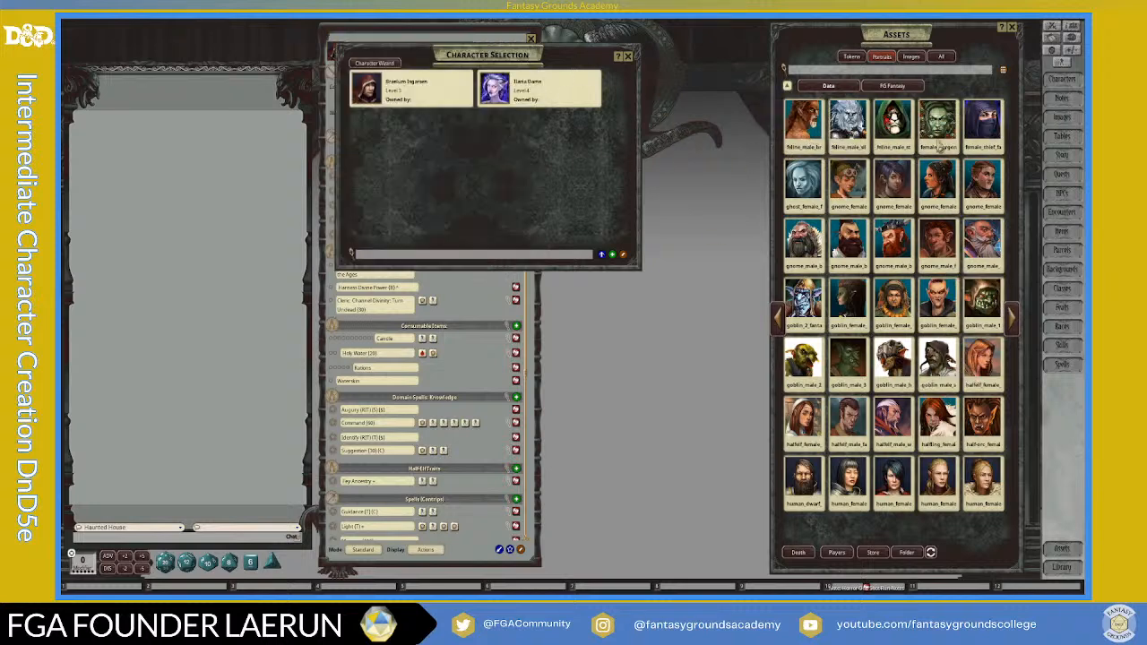
left_click(477, 285)
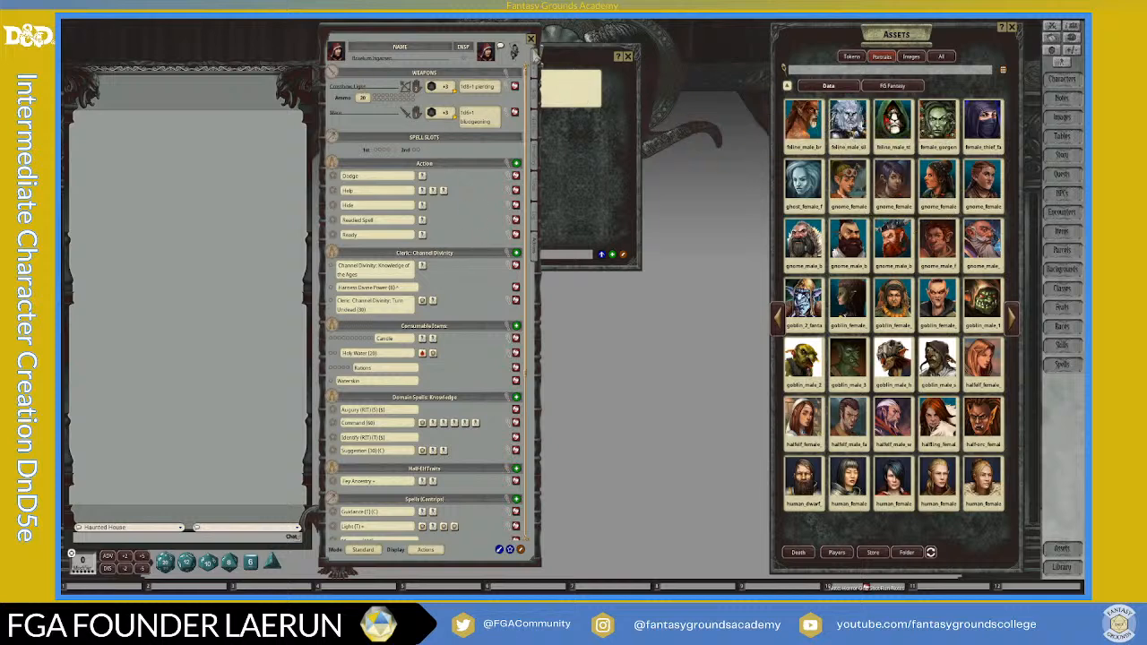
left_click(530, 39)
left_click_drag(490, 52, 483, 59)
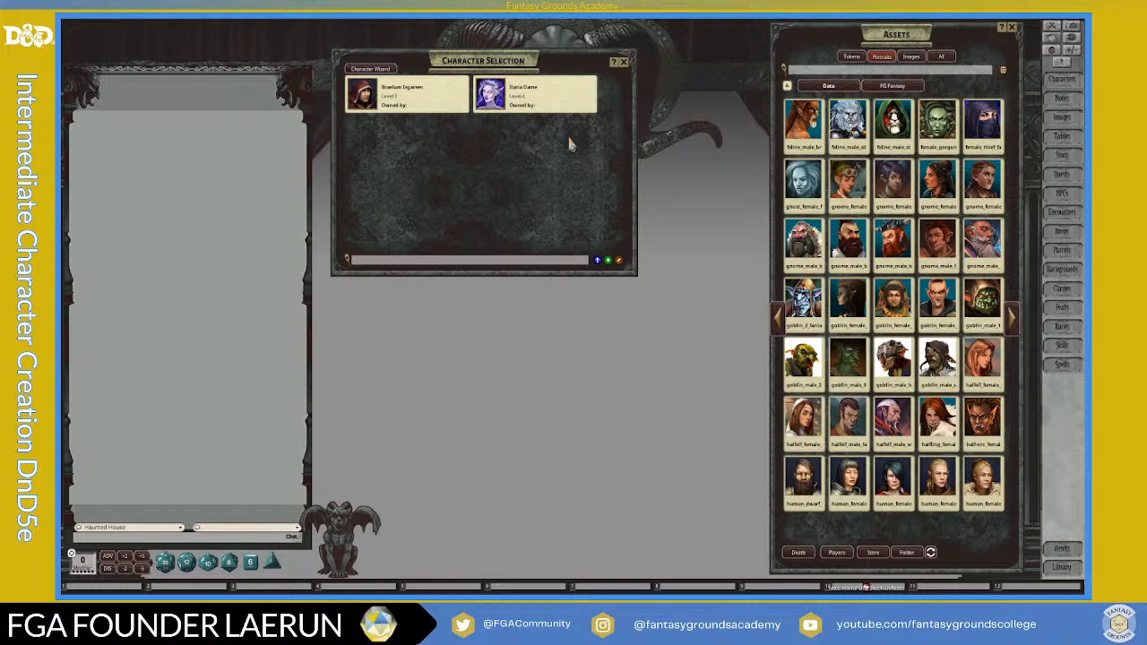
Create a new blank character, place its sheet over the Character Selection window and make the sheet taller.
left_click(607, 266)
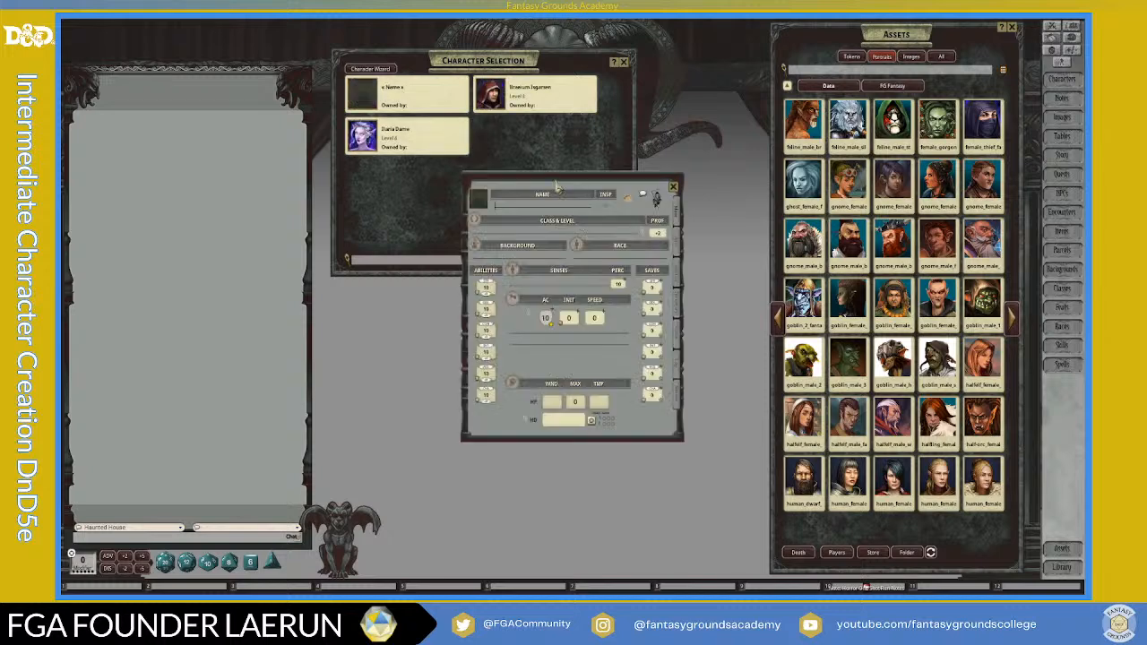
left_click_drag(563, 186, 438, 58)
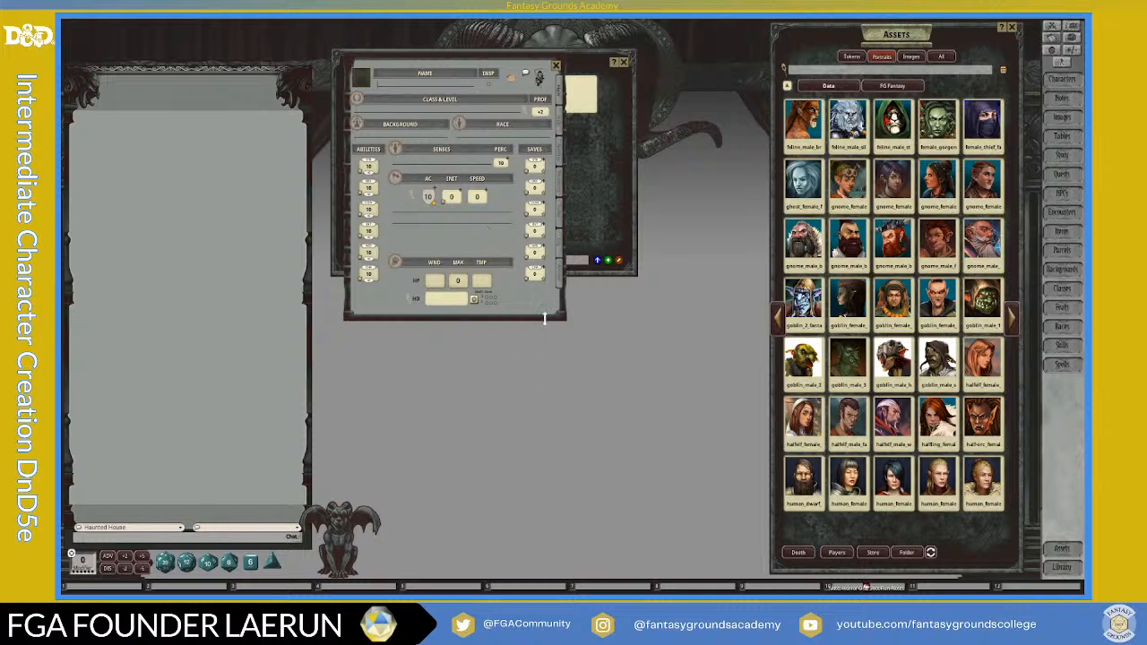
left_click_drag(544, 318, 529, 506)
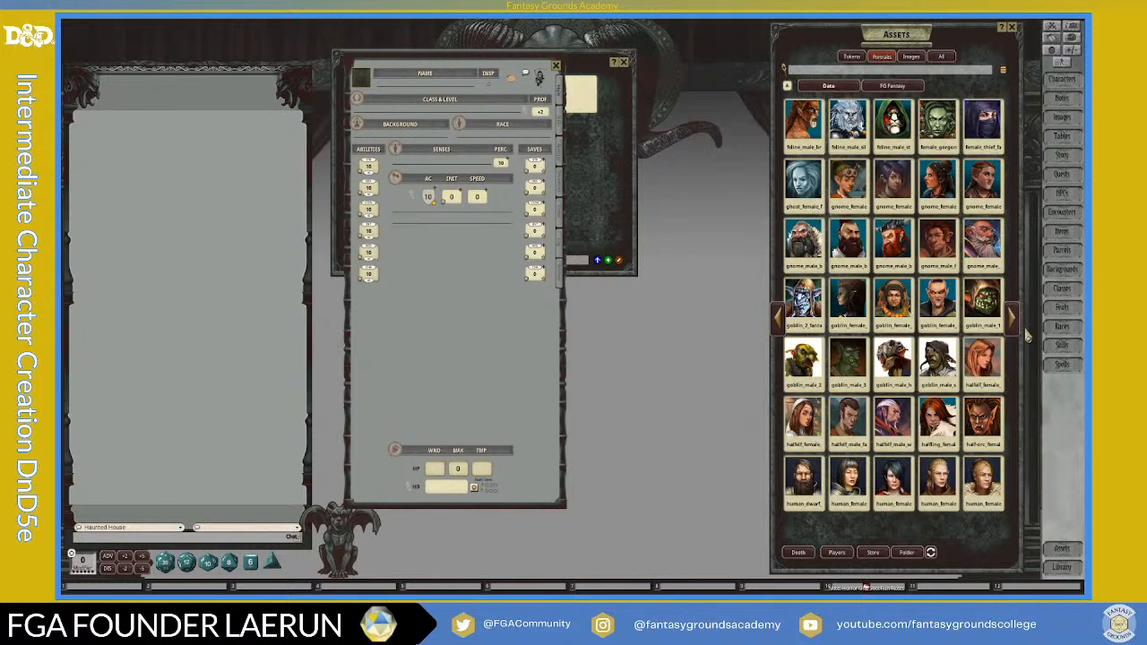
Assign the elf_male_thief_fantasy.jpg portrait from the first portrait page to the new character.
left_click(779, 319)
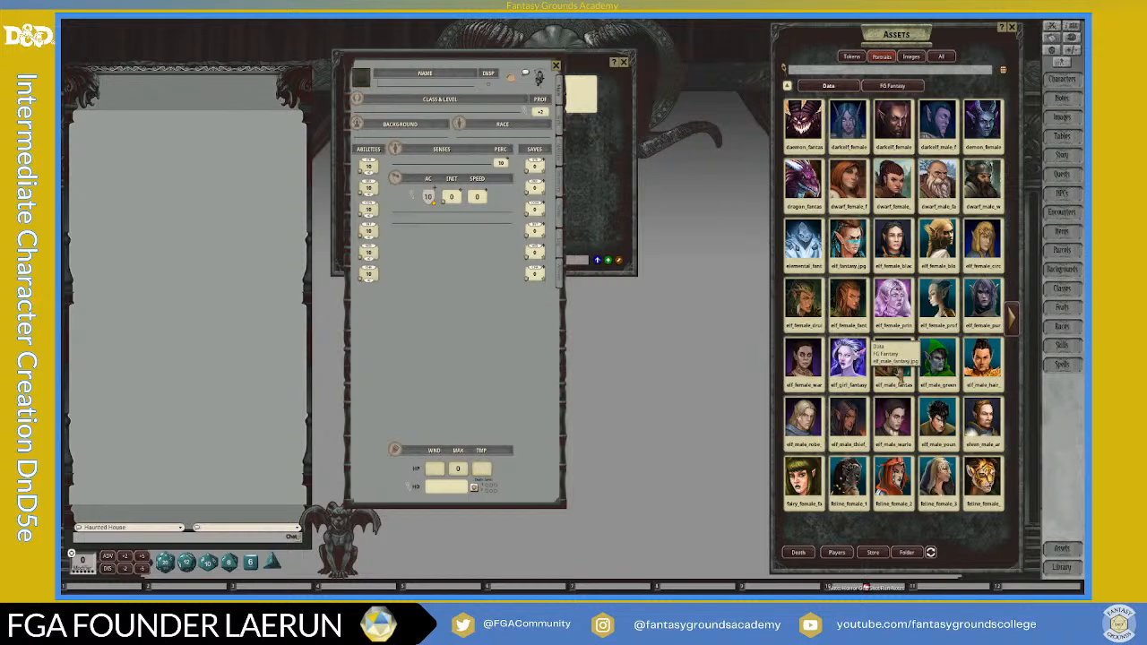
mouse_move(495, 52)
left_mouse_down()
mouse_move(576, 199)
mouse_move(520, 173)
mouse_move(498, 58)
left_mouse_up()
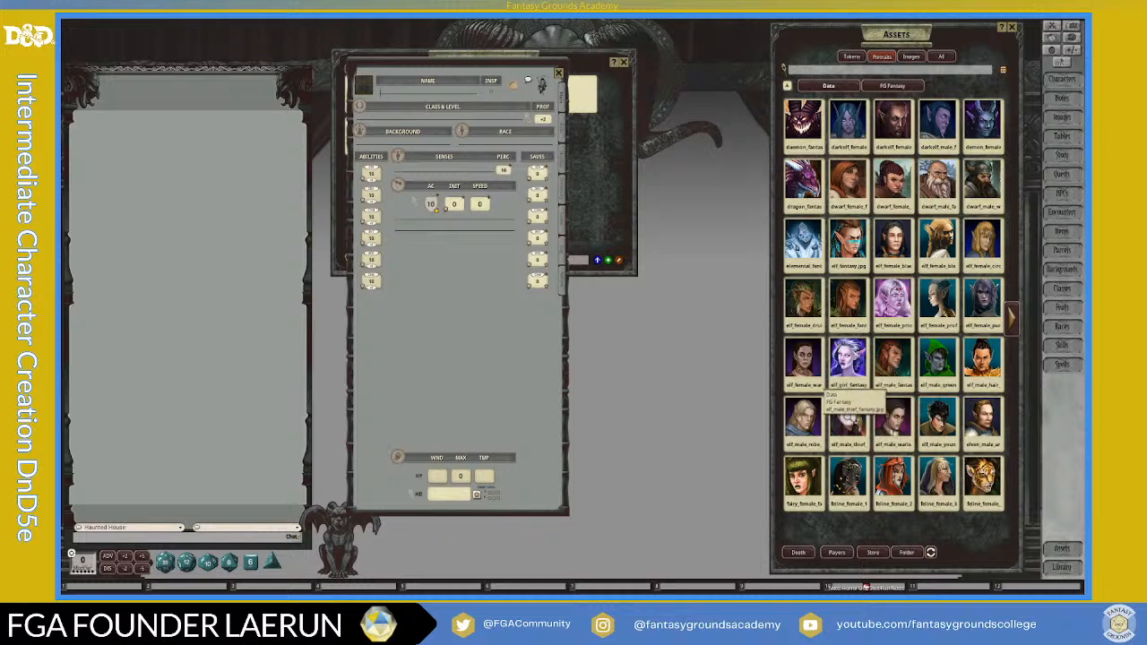
left_click_drag(848, 408, 360, 86)
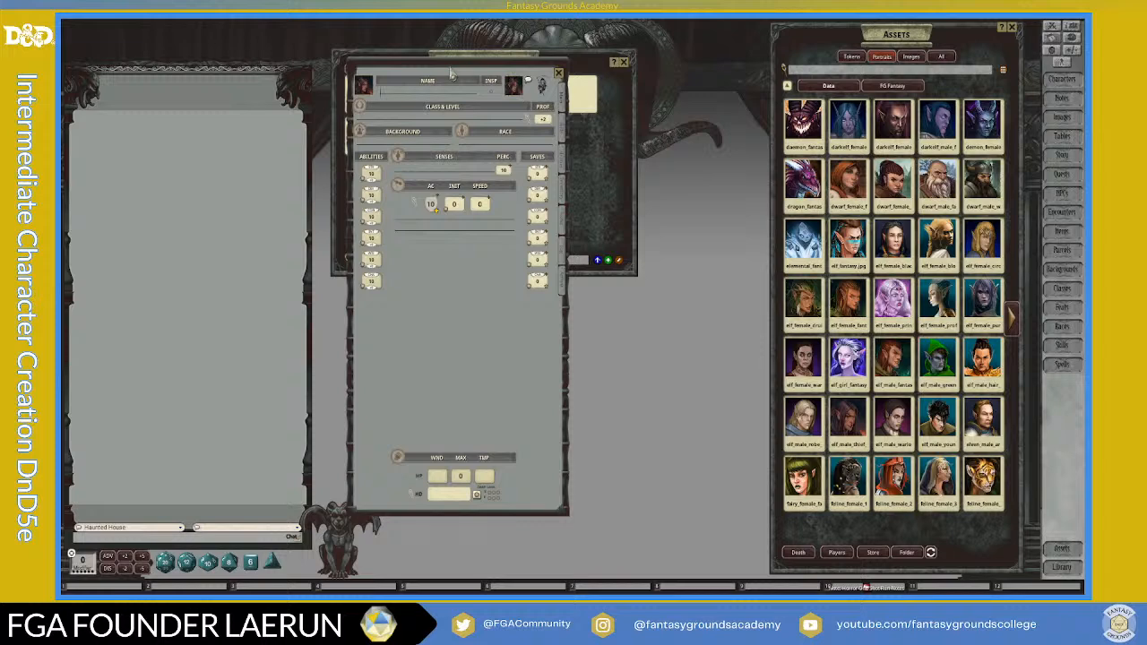
Shift the new character's sheet clear of the character list and name the character Rogue1.
left_click_drag(451, 73, 572, 45)
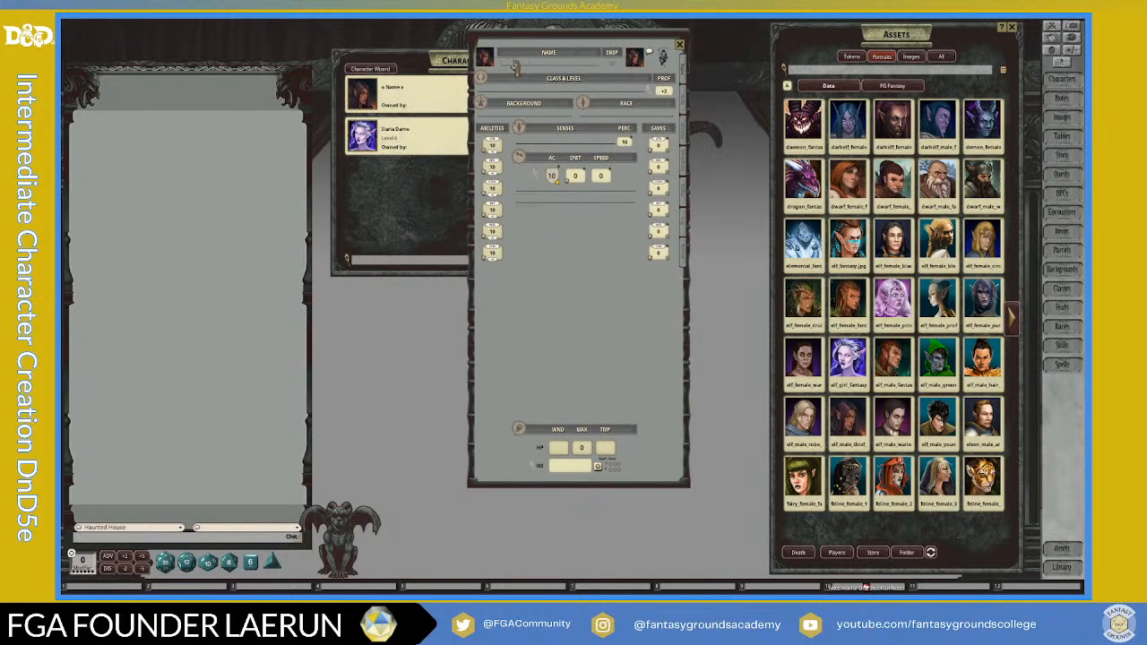
type("Rag")
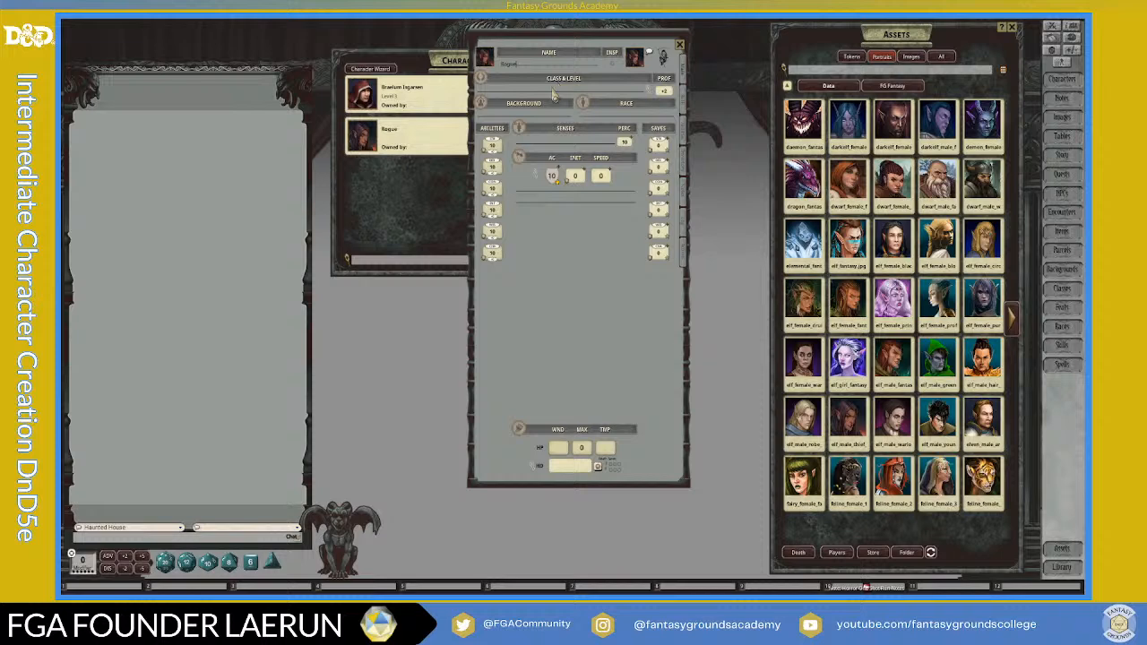
left_click(554, 93)
left_click(662, 256)
Place the character sheet next to the chat window and close the Character Selection window.
left_click_drag(632, 349, 494, 353)
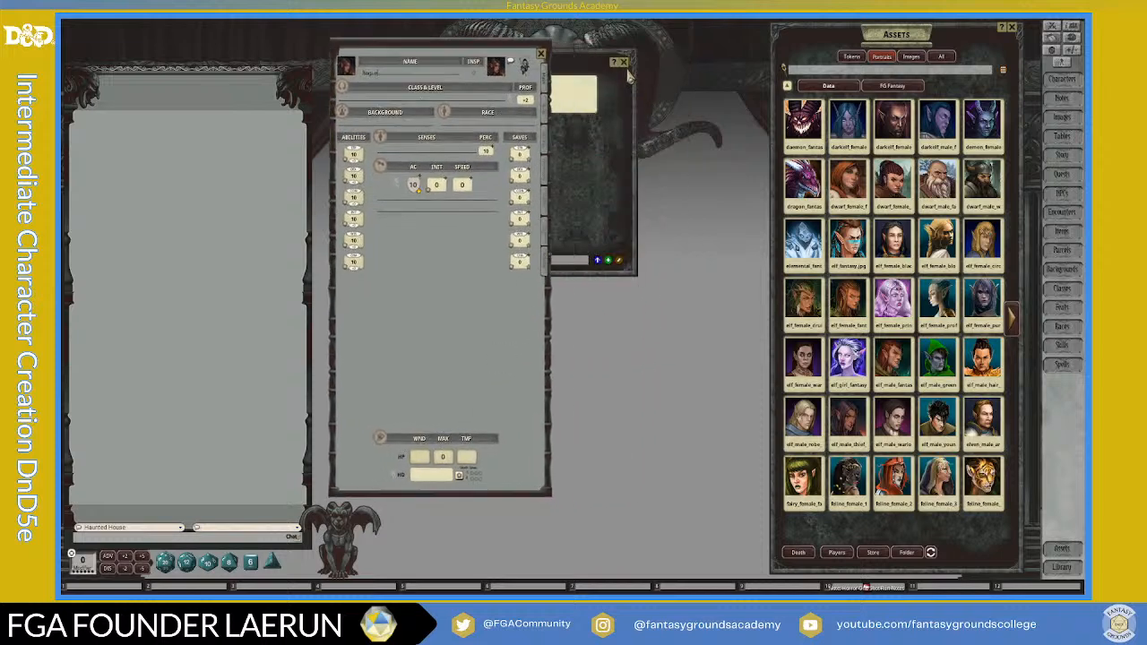
left_click(631, 77)
left_click(623, 63)
mouse_move(412, 40)
left_mouse_down()
mouse_move(435, 35)
mouse_move(411, 38)
left_mouse_up()
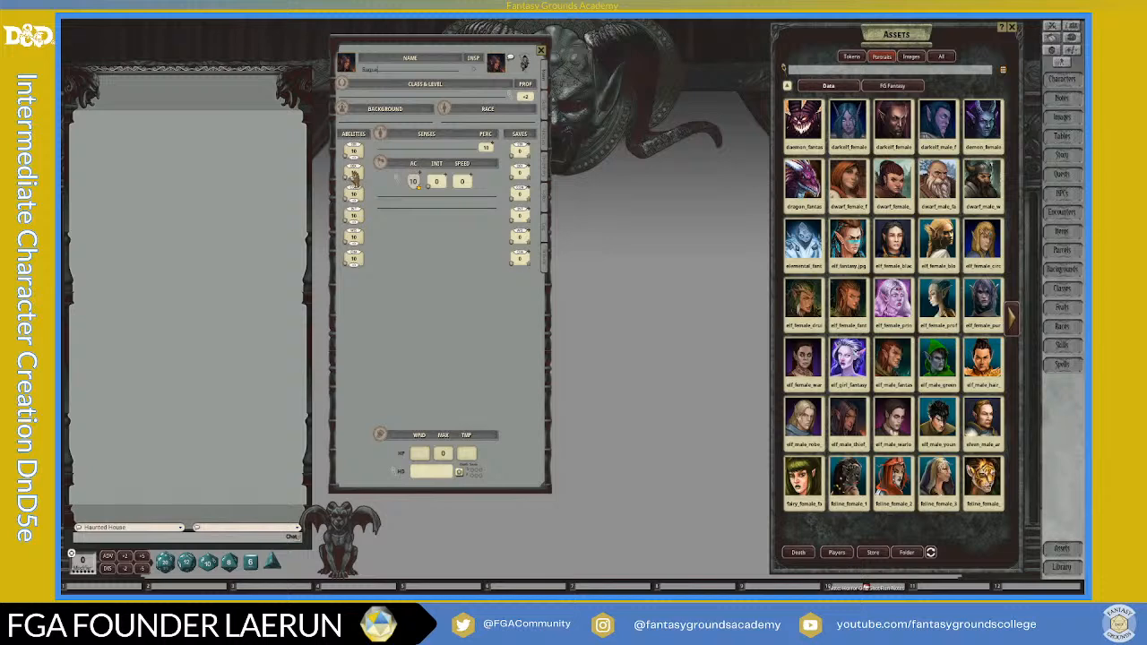
Set the ability scores to Strength 8, Dexterity 15, Constitution 12, Intelligence 13, Wisdom 10 and Charisma 14.
scroll(354, 176, "down", 5)
scroll(355, 172, "up", 14)
scroll(355, 261, "down", 9)
scroll(354, 217, "up", 2)
scroll(356, 195, "up", 2)
scroll(375, 191, "down", 4)
scroll(377, 199, "down", 7)
scroll(377, 196, "up", 11)
scroll(375, 158, "down", 2)
Open the Races list beside the character sheet and assign the Player's Handbook Elf as the character's race.
left_click(1071, 329)
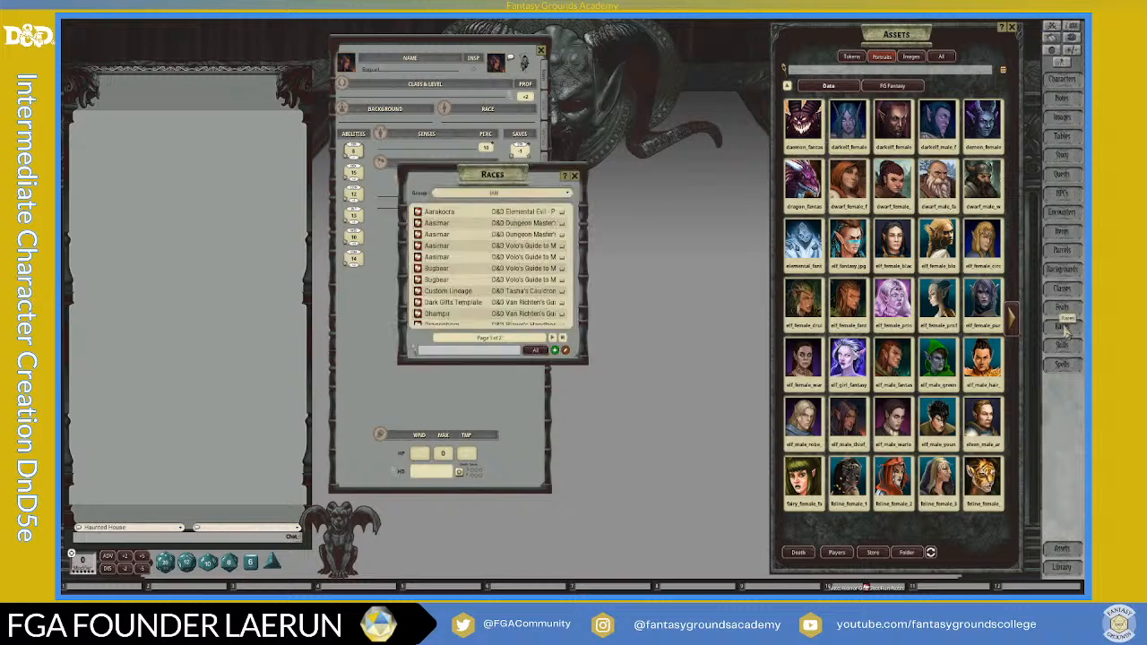
left_click_drag(489, 184, 659, 89)
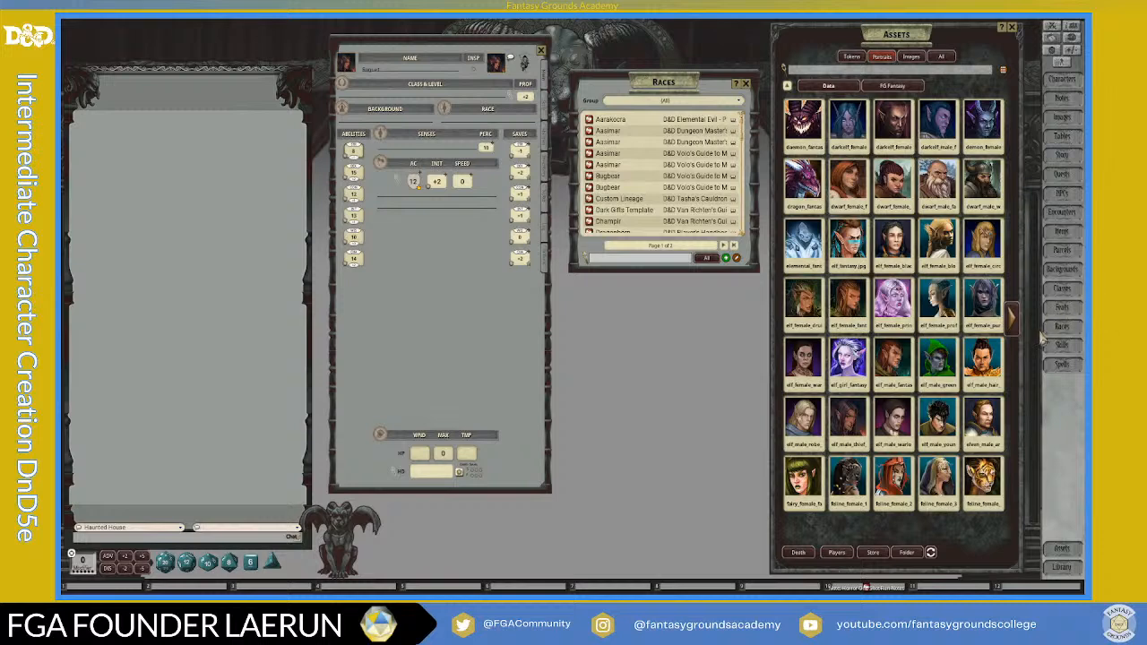
scroll(661, 209, "down", 2)
scroll(661, 208, "down", 1)
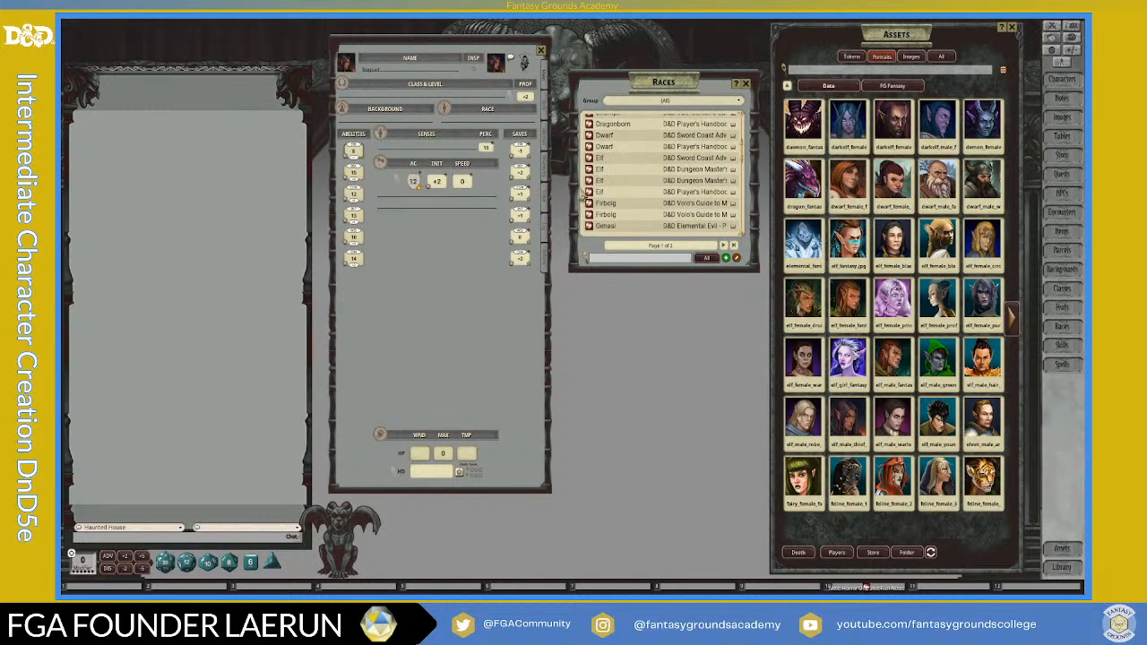
left_click_drag(590, 193, 459, 120)
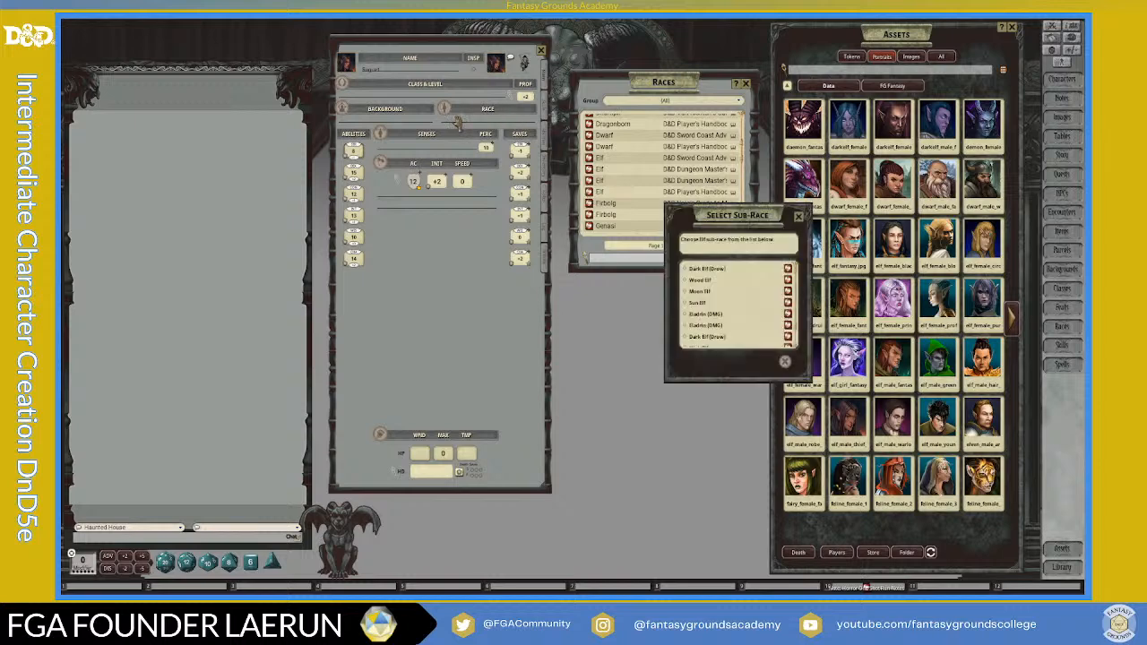
Close the Races list, review the elf sub-races beside the sheet and confirm High Elf as the sub-race.
left_click(745, 83)
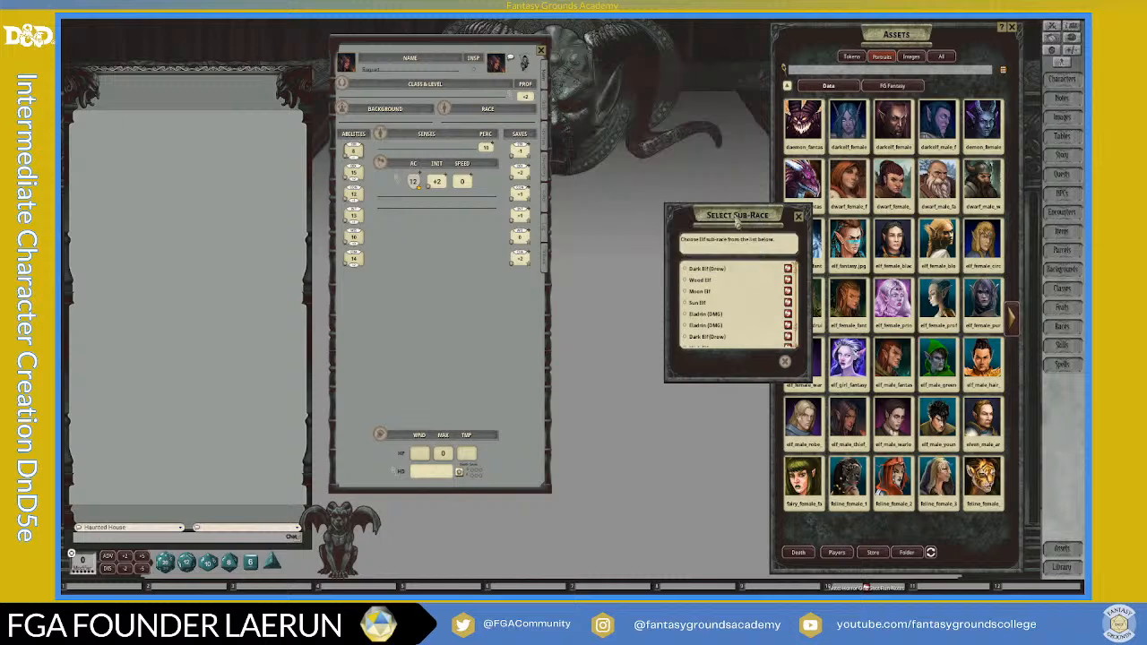
left_click_drag(731, 210, 631, 41)
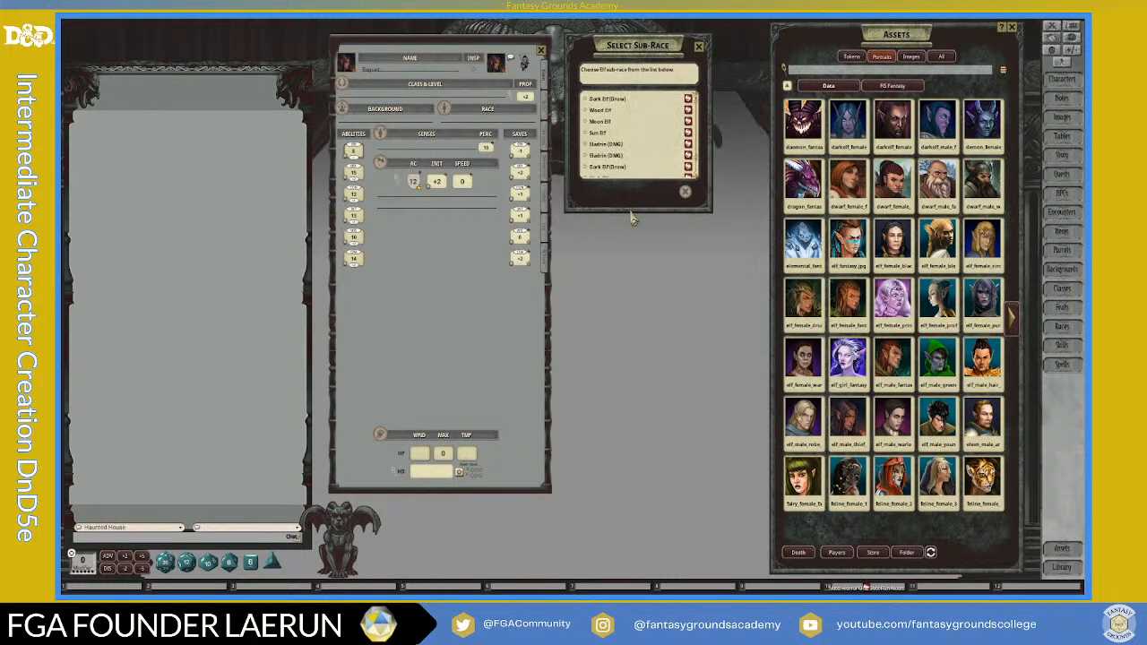
scroll(635, 152, "down", 1)
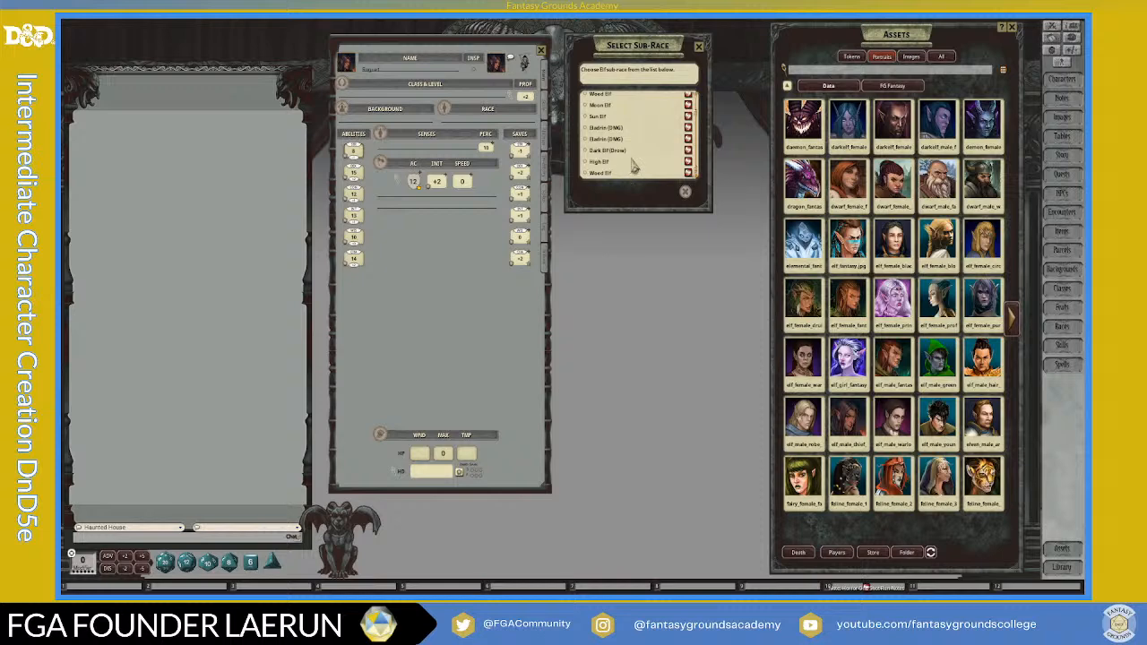
scroll(633, 166, "up", 1)
scroll(635, 166, "up", 1)
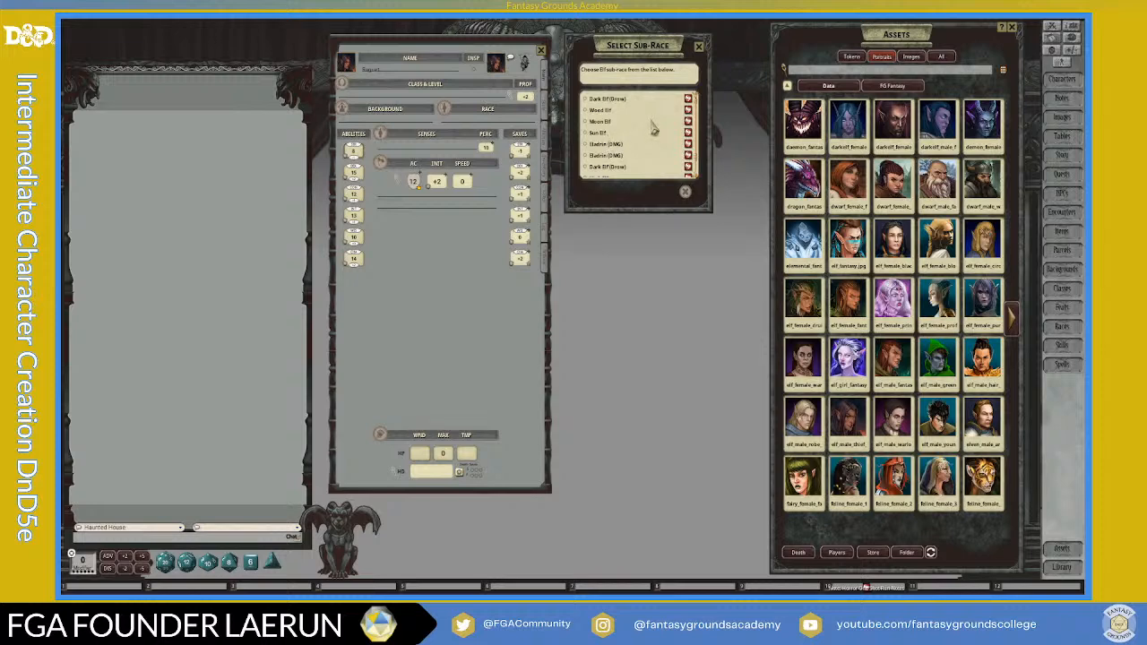
scroll(677, 144, "down", 1)
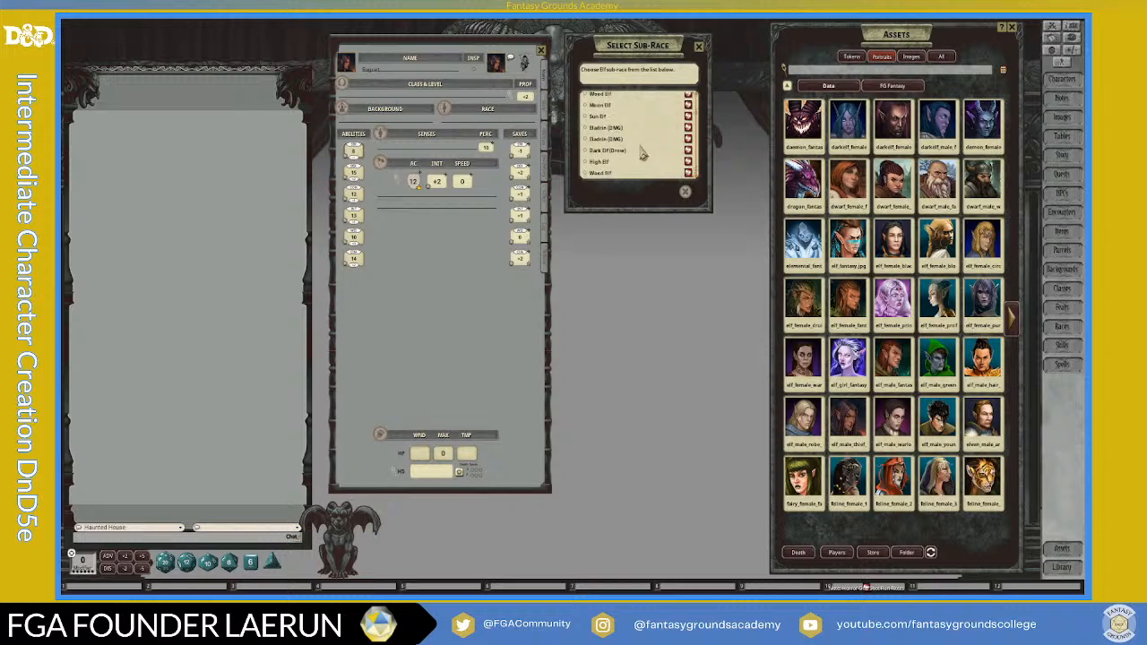
scroll(642, 154, "up", 1)
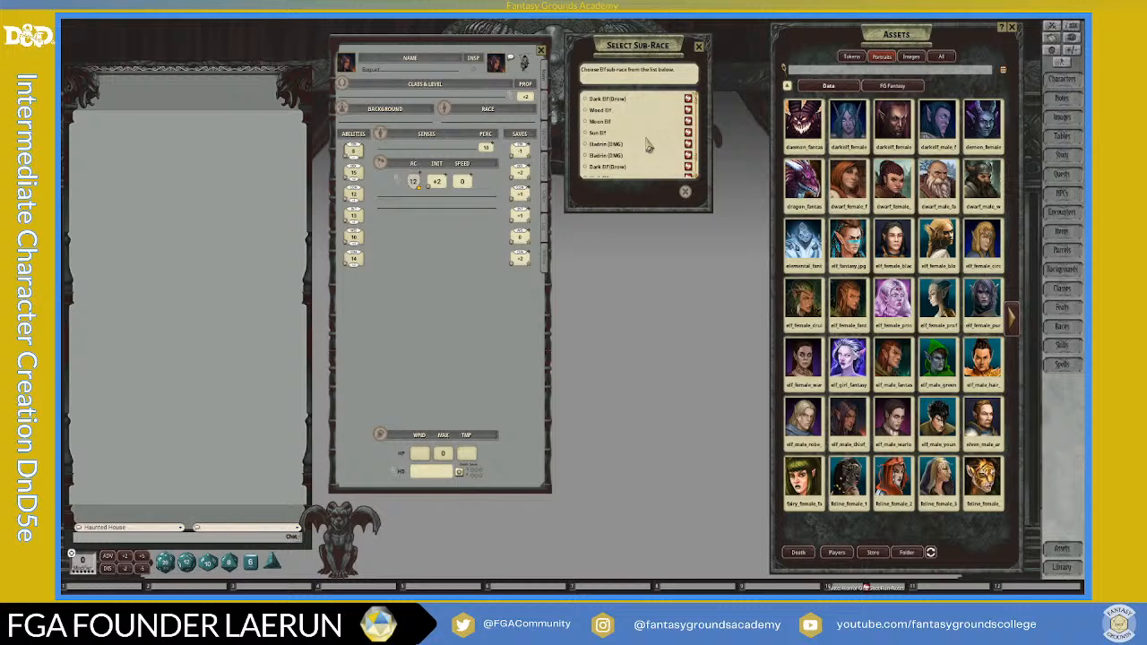
left_click(587, 124)
left_click(587, 123)
scroll(589, 146, "down", 1)
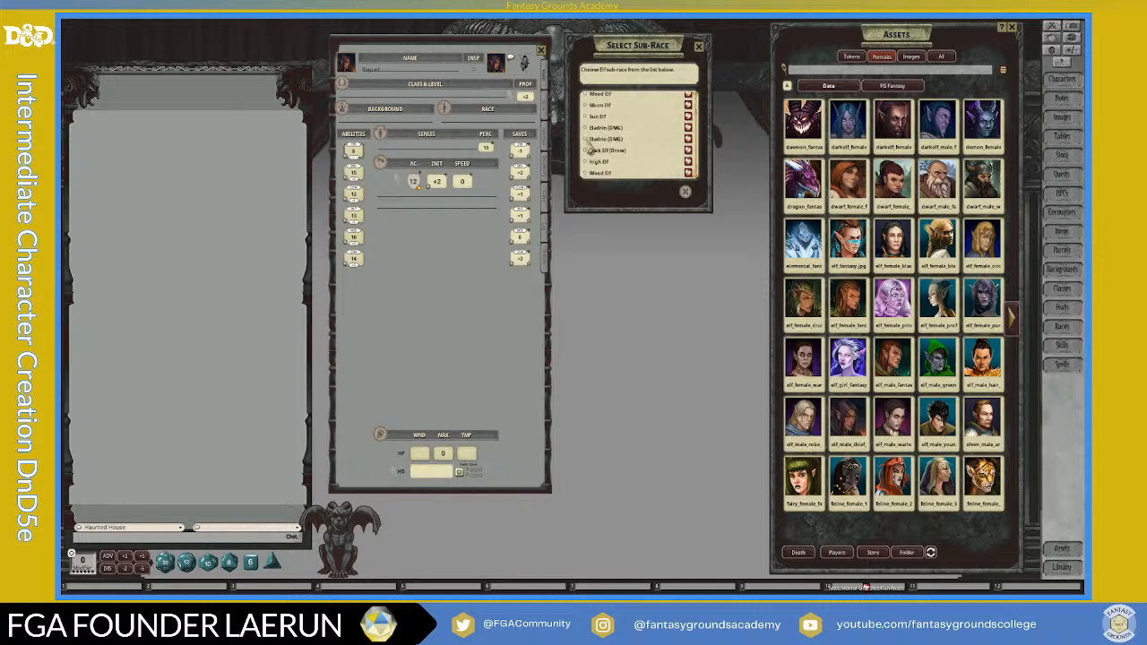
left_click(586, 163)
left_click(671, 193)
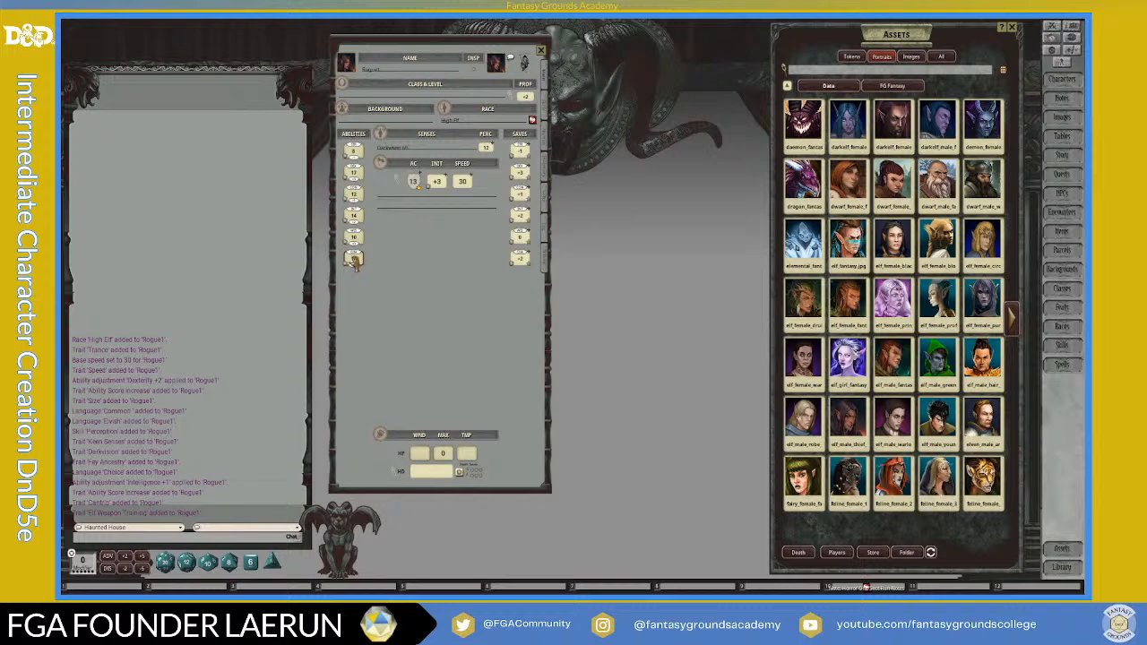
Reallocate the racial ability increase by setting Dexterity to 15 and Charisma to 17, and shift the sheet closer to the chat.
left_click_drag(354, 261, 354, 175)
left_click_drag(472, 310, 461, 309)
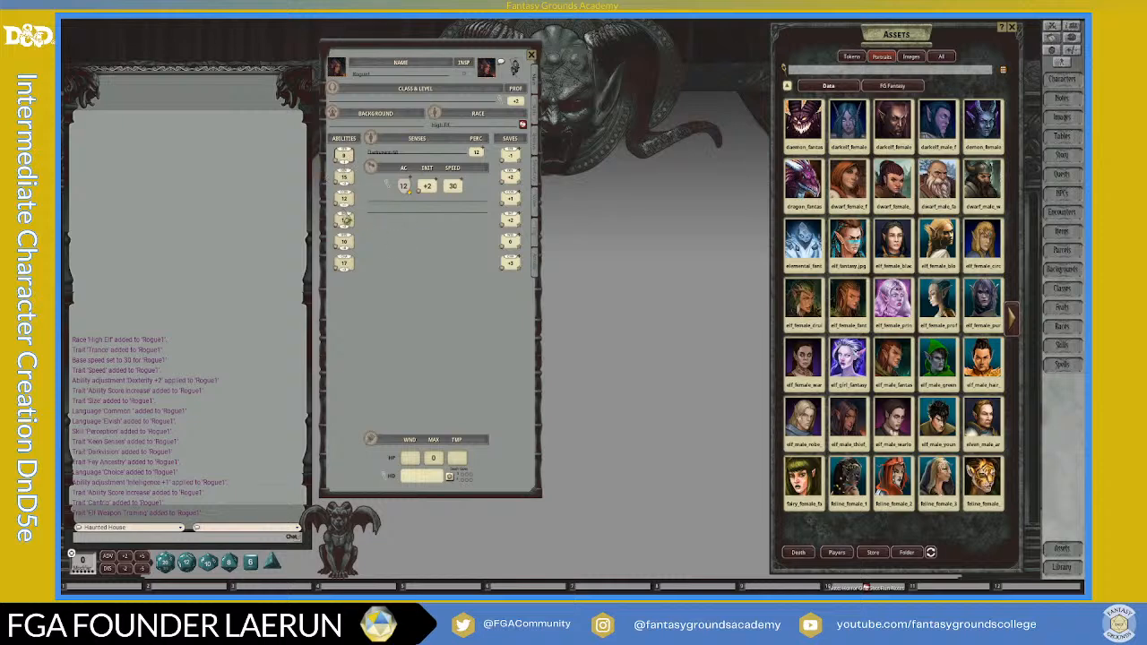
scroll(344, 154, "up", 1)
Open the character's class and level details, assign the Bard class from the Classes list, and close that list.
left_click(501, 101)
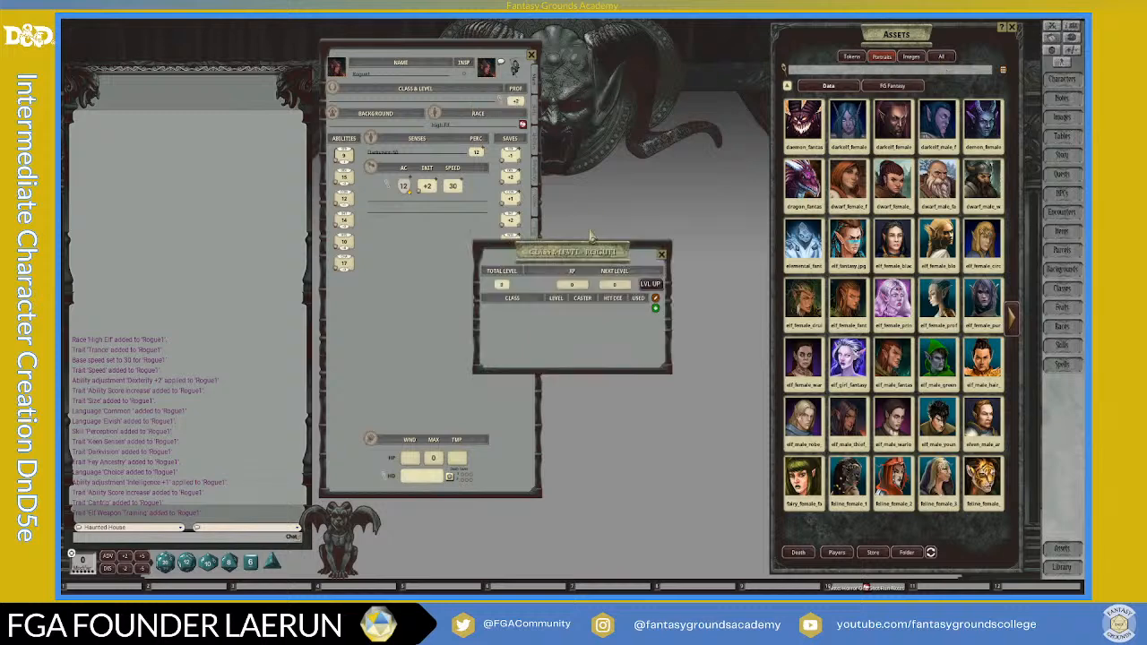
left_click_drag(593, 240, 620, 72)
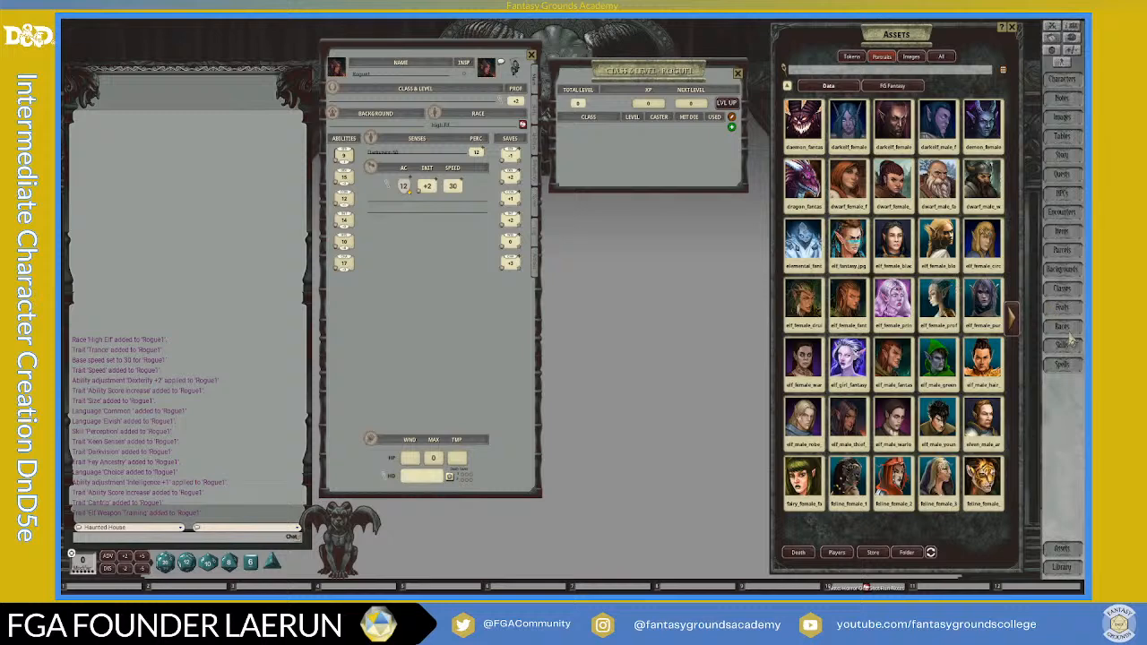
left_click(1071, 297)
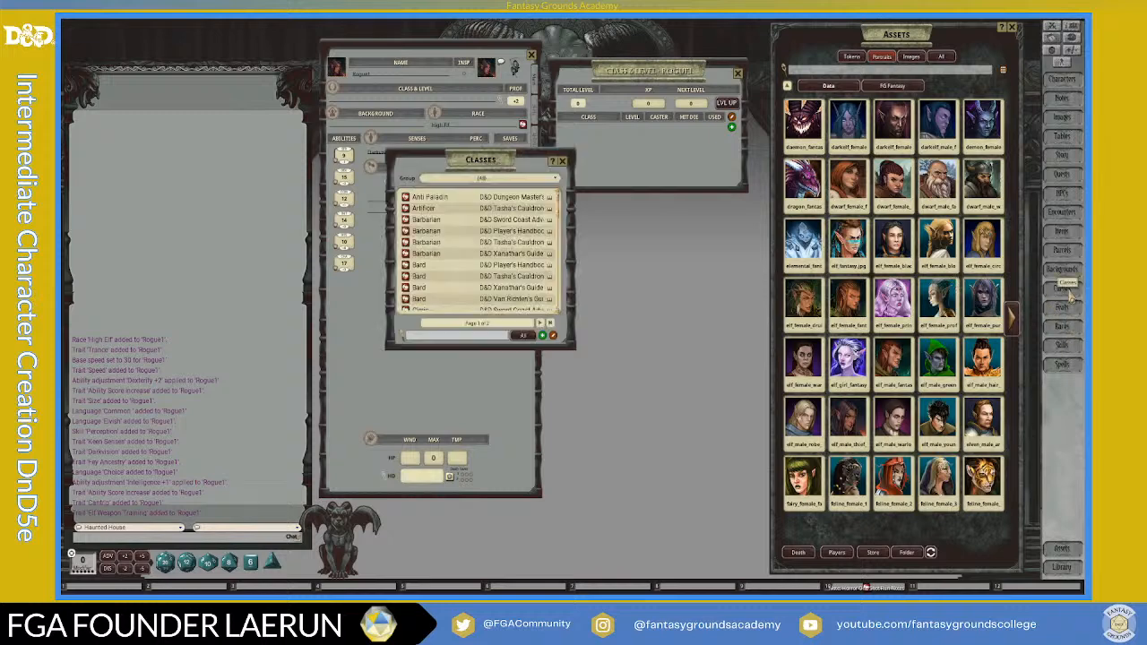
left_click_drag(491, 167, 901, 149)
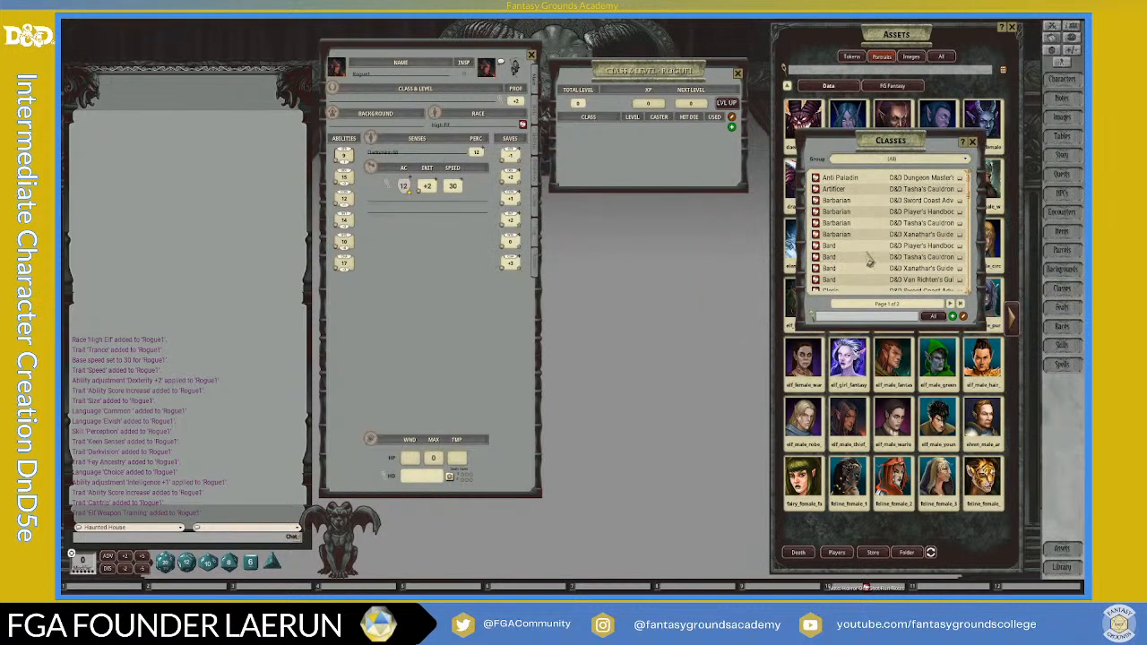
left_click_drag(816, 254, 617, 165)
left_click_drag(617, 165, 619, 164)
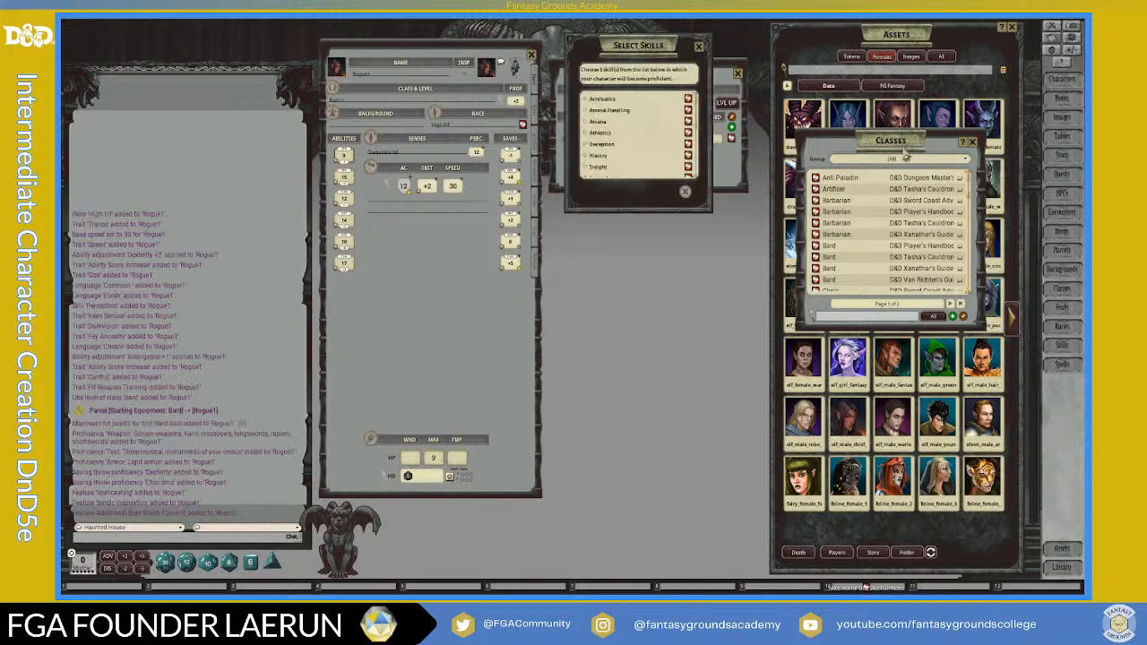
left_click(972, 142)
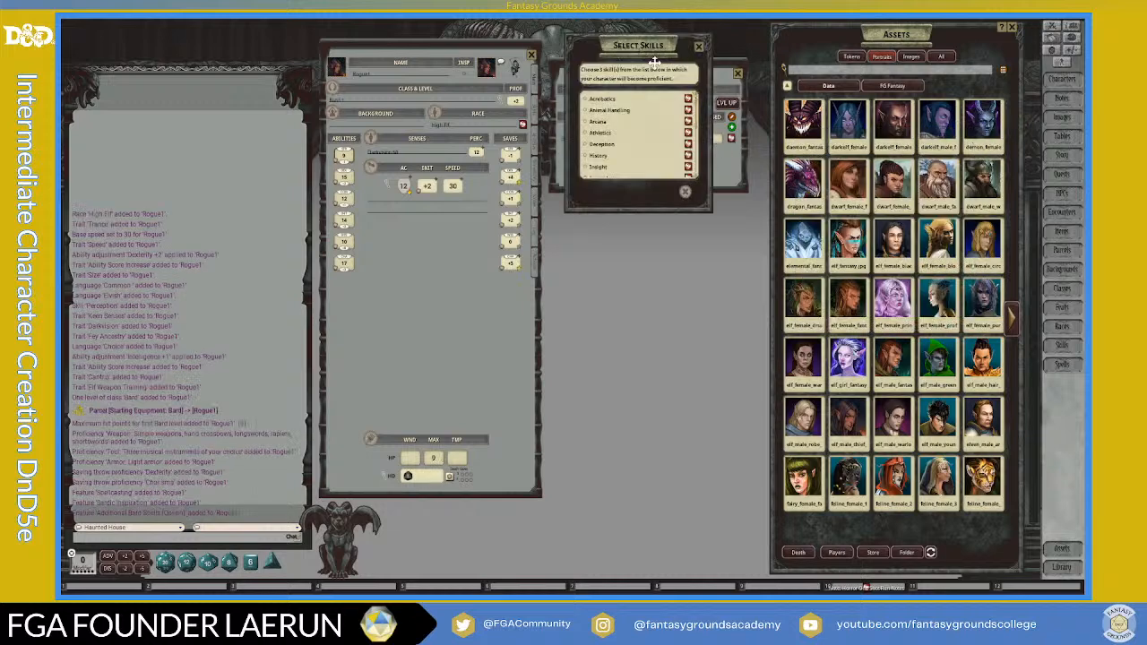
Move the skill selection dialog below the class details and check which skills the character is already proficient in.
left_click_drag(655, 47, 649, 262)
scroll(655, 358, "down", 2)
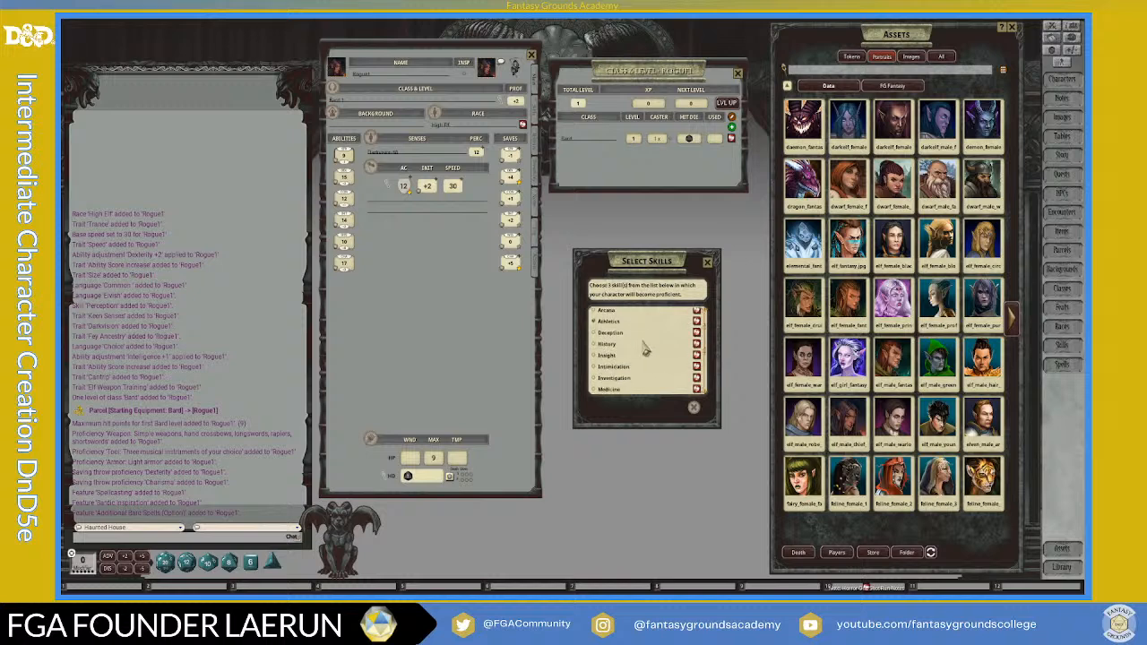
scroll(632, 355, "up", 2)
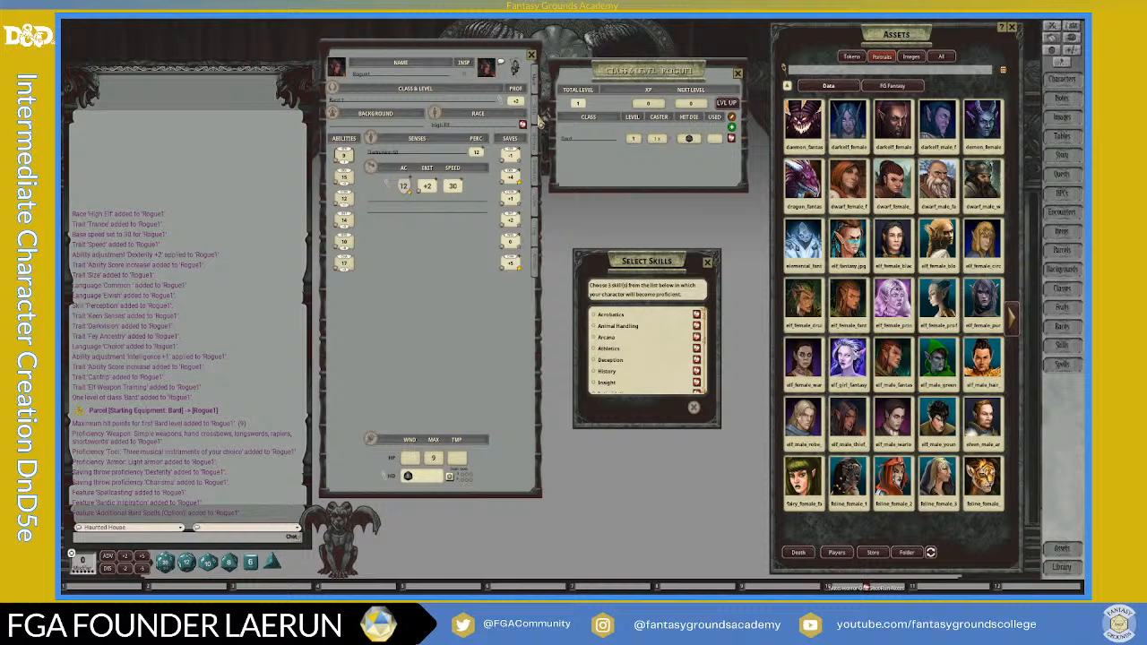
left_click(537, 122)
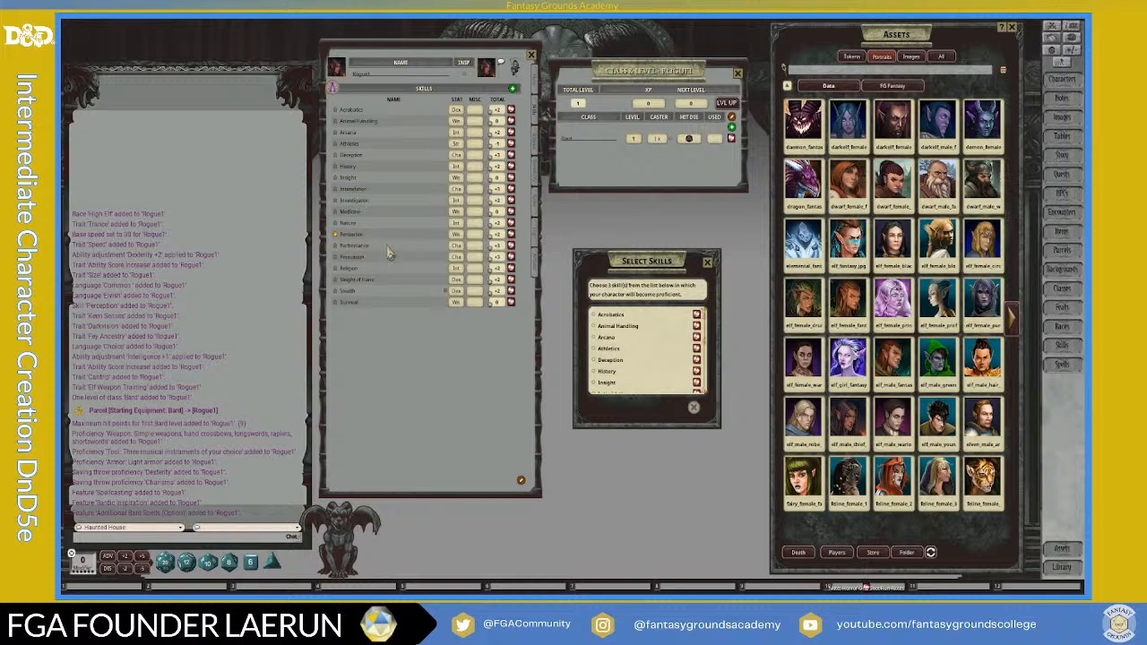
left_click(537, 91)
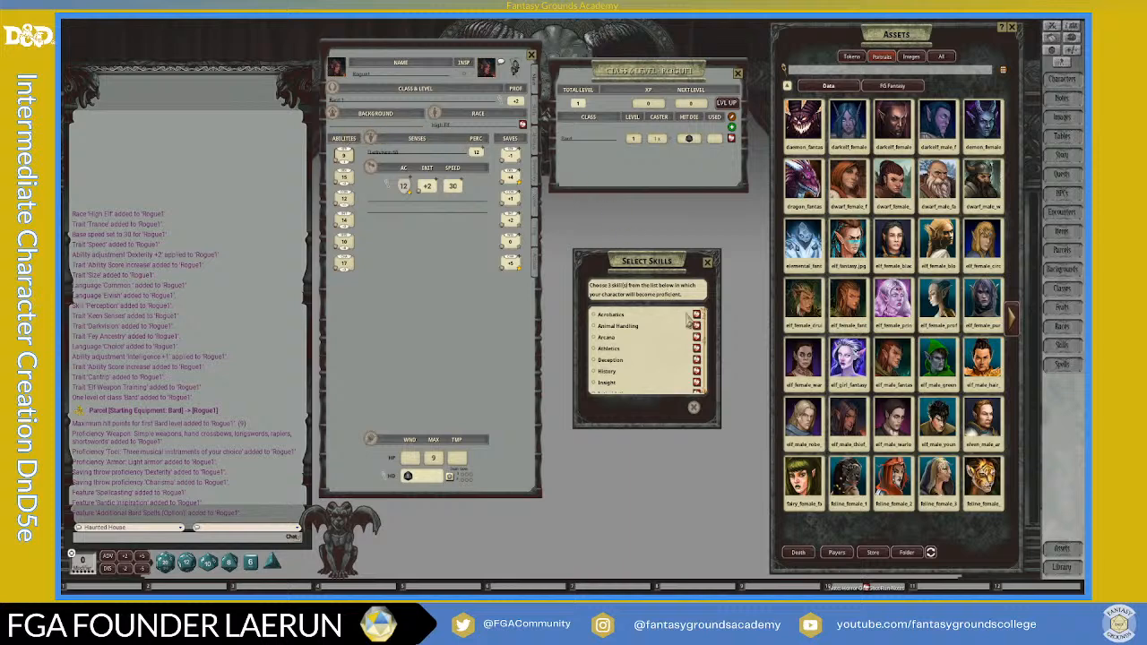
Choose Acrobatics, Arcana and History as the three Bard skill proficiencies and confirm the selection.
scroll(664, 332, "down", 1)
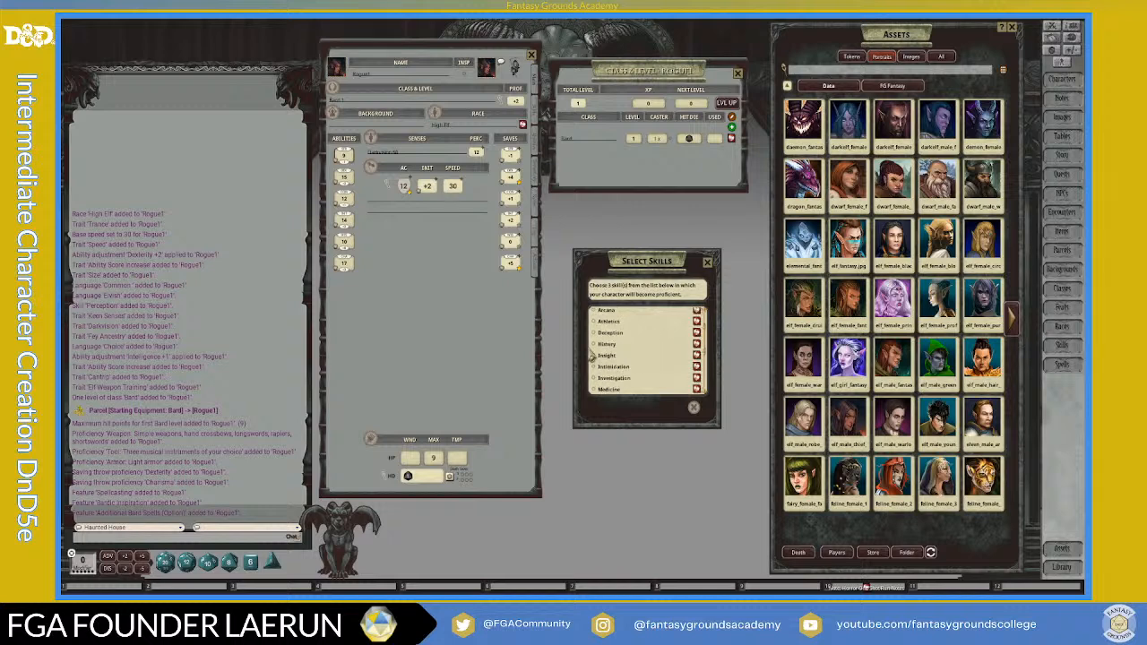
scroll(668, 349, "down", 2)
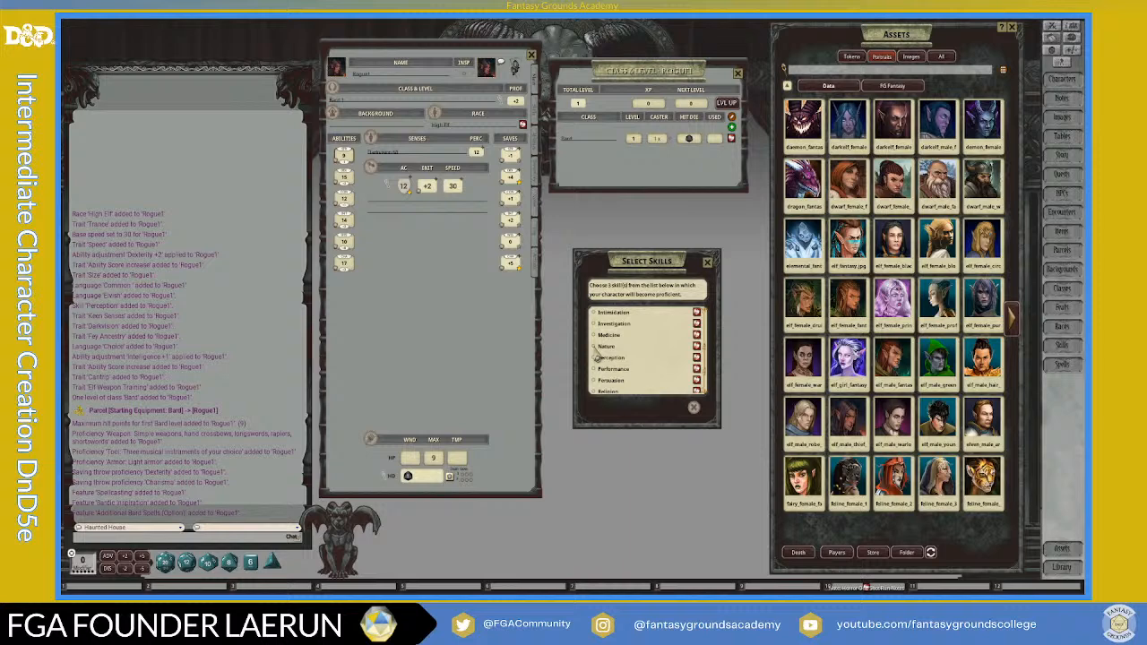
scroll(595, 356, "down", 1)
scroll(595, 356, "down", 2)
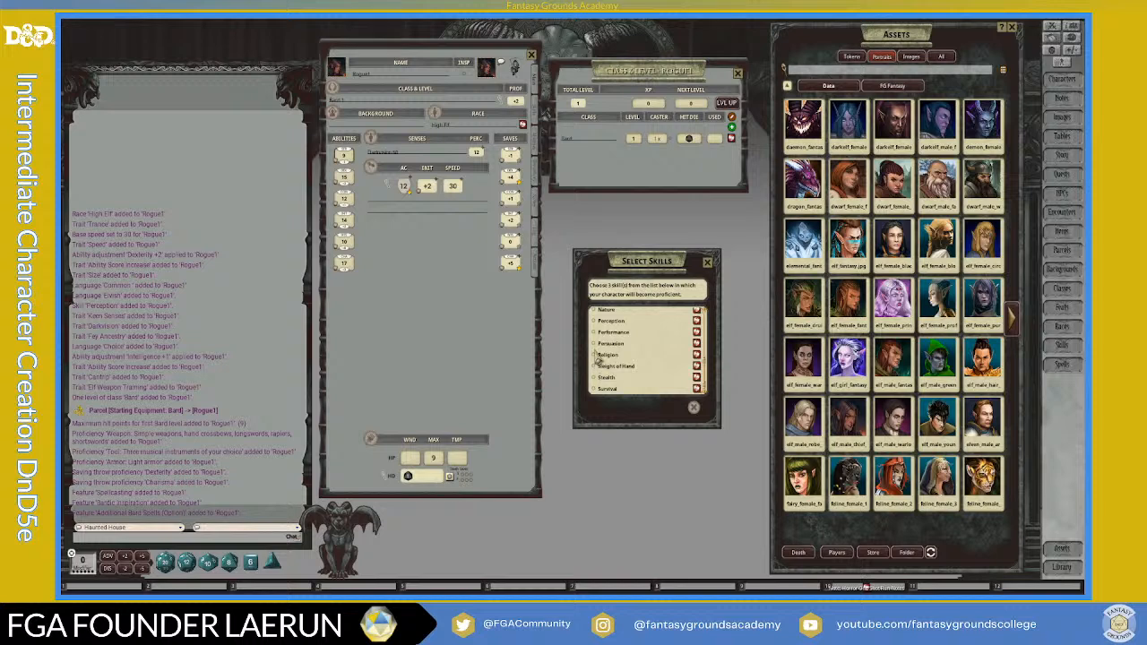
scroll(599, 357, "up", 8)
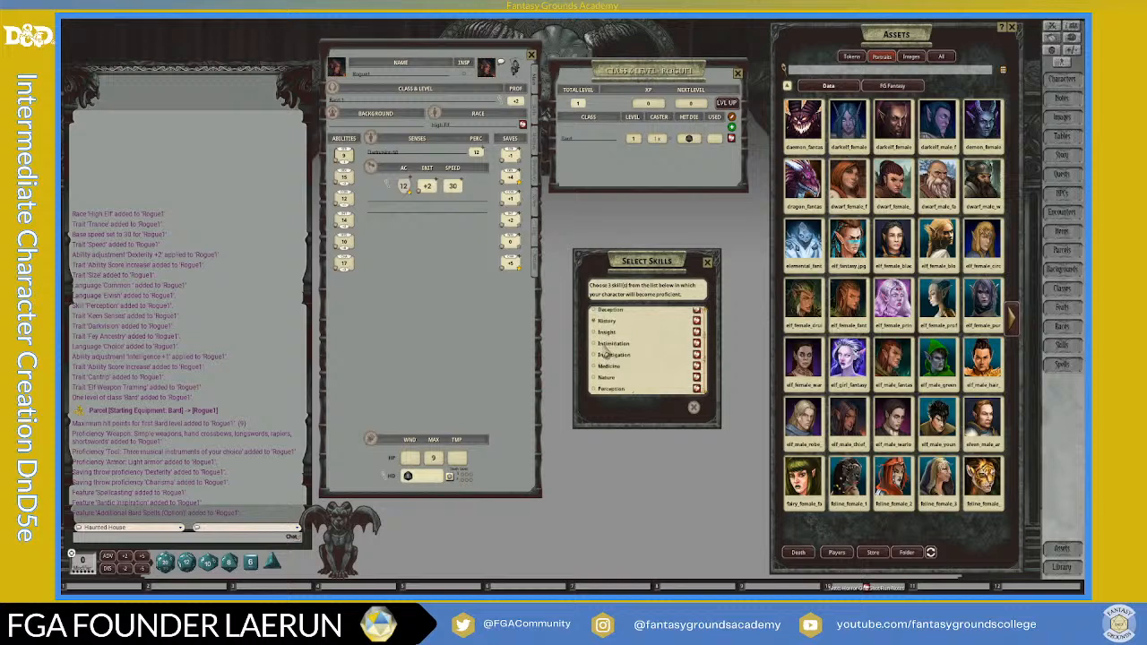
scroll(601, 344, "up", 2)
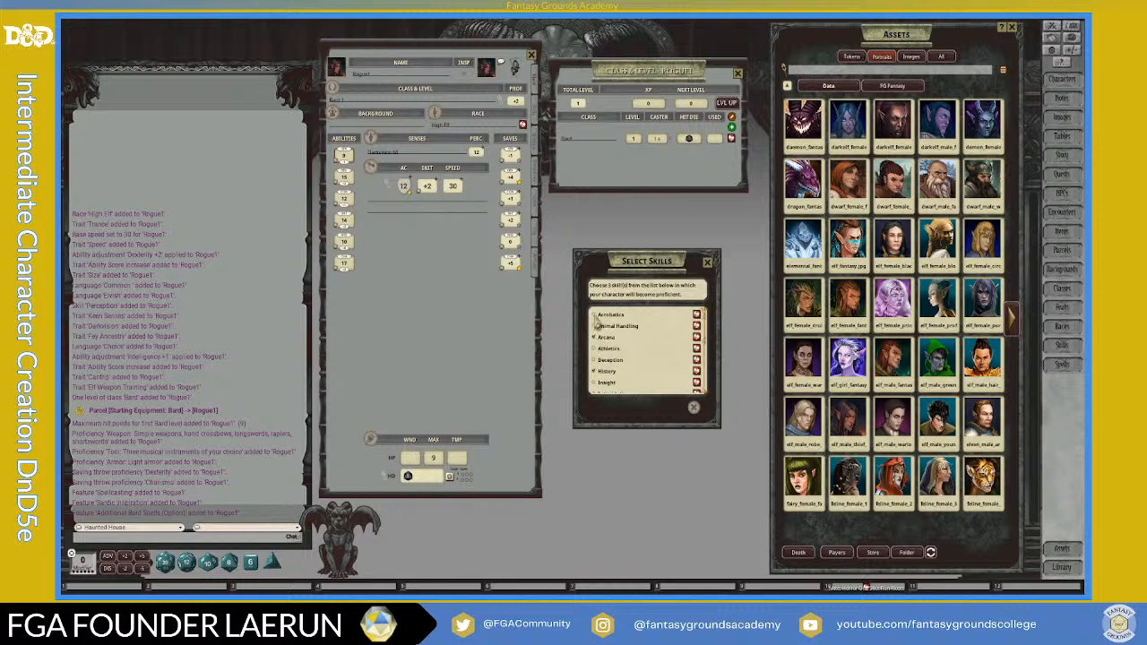
scroll(636, 372, "down", 2)
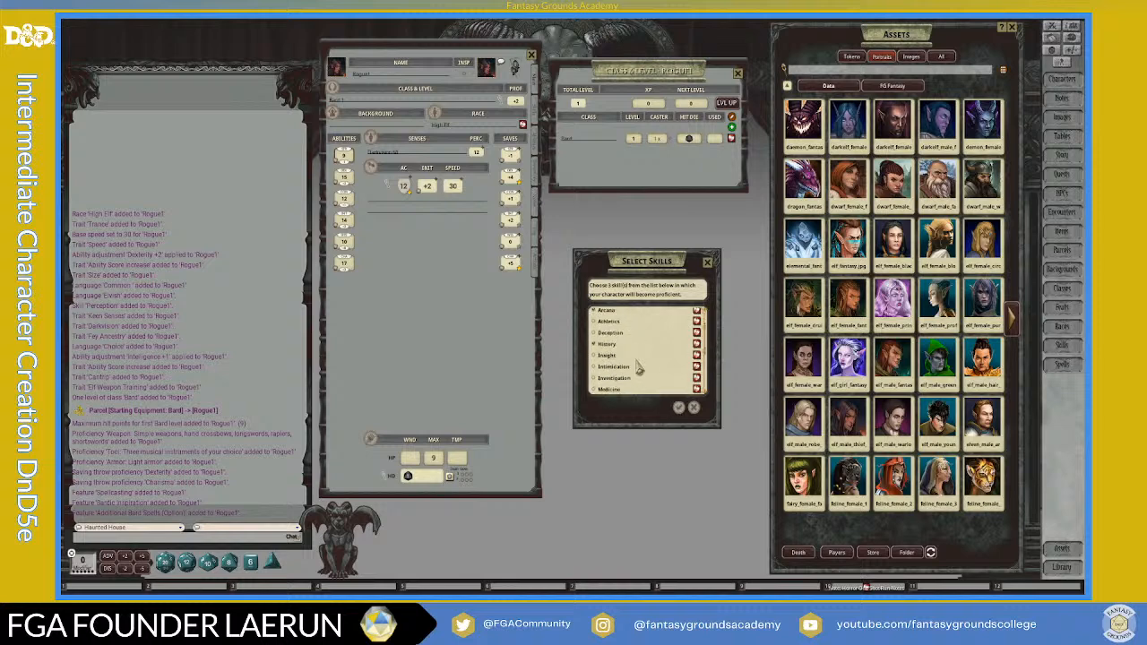
left_click(678, 408)
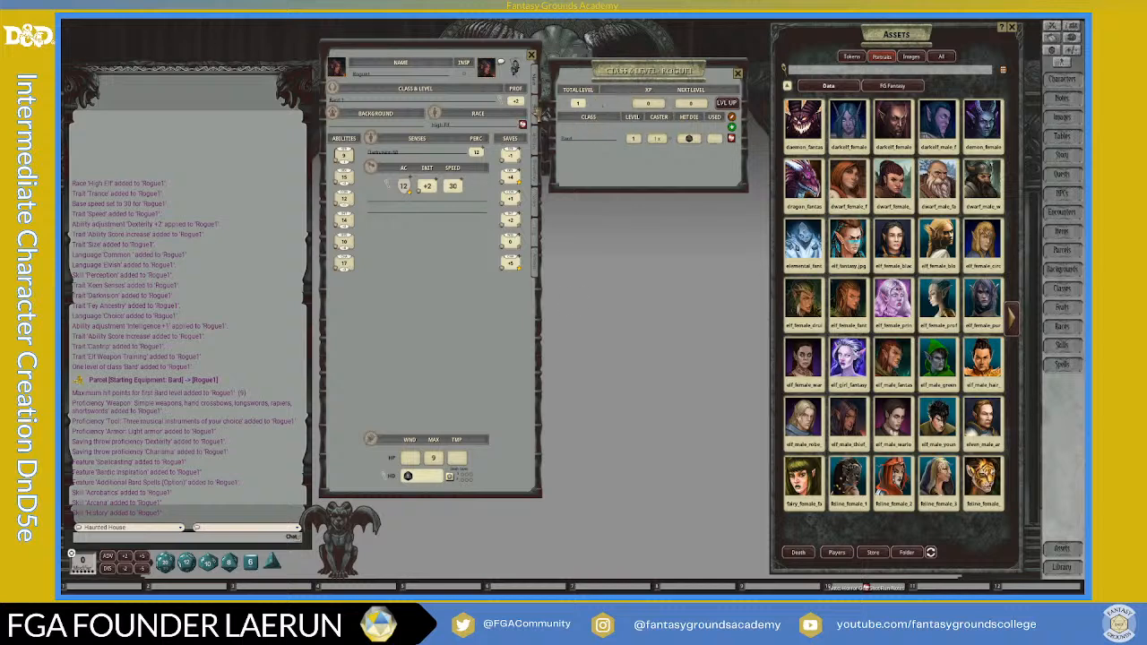
Open the Backgrounds list beside the character sheet and review the Charlatan background's description and proficiencies.
left_click(1049, 273)
left_click_drag(480, 163, 623, 125)
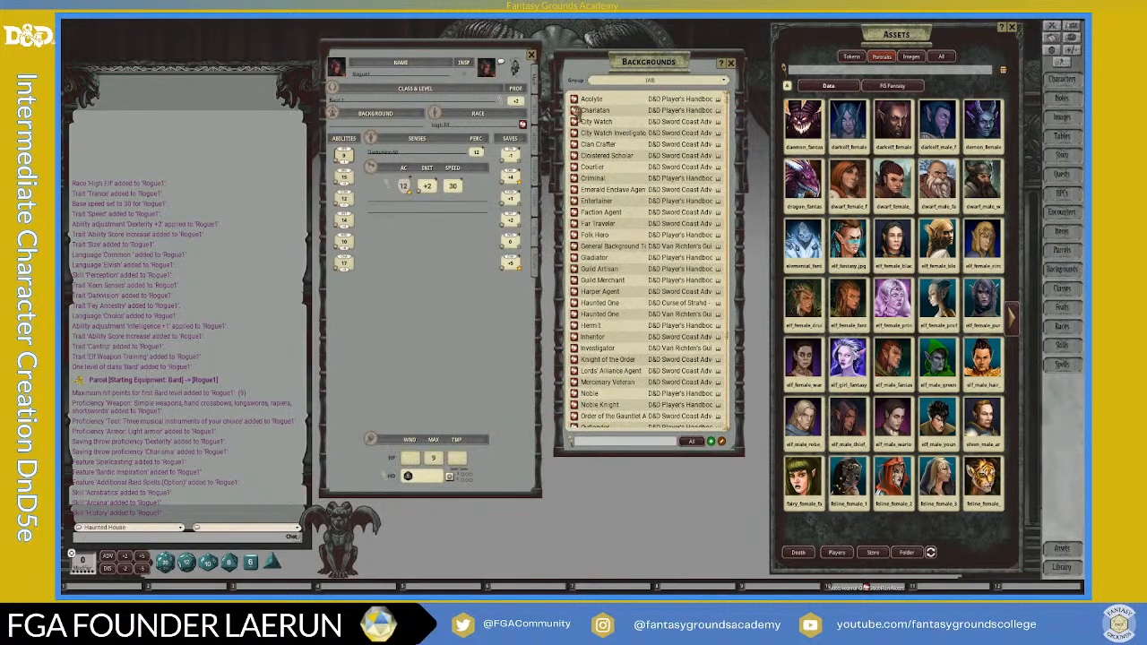
left_click(575, 110)
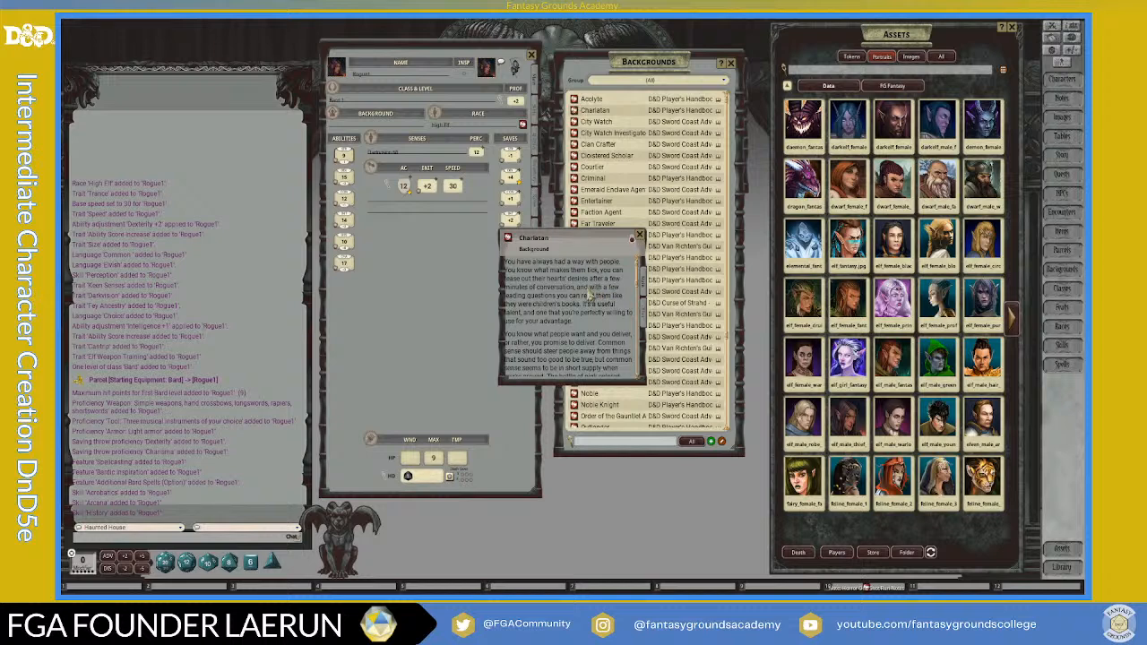
scroll(599, 296, "down", 5)
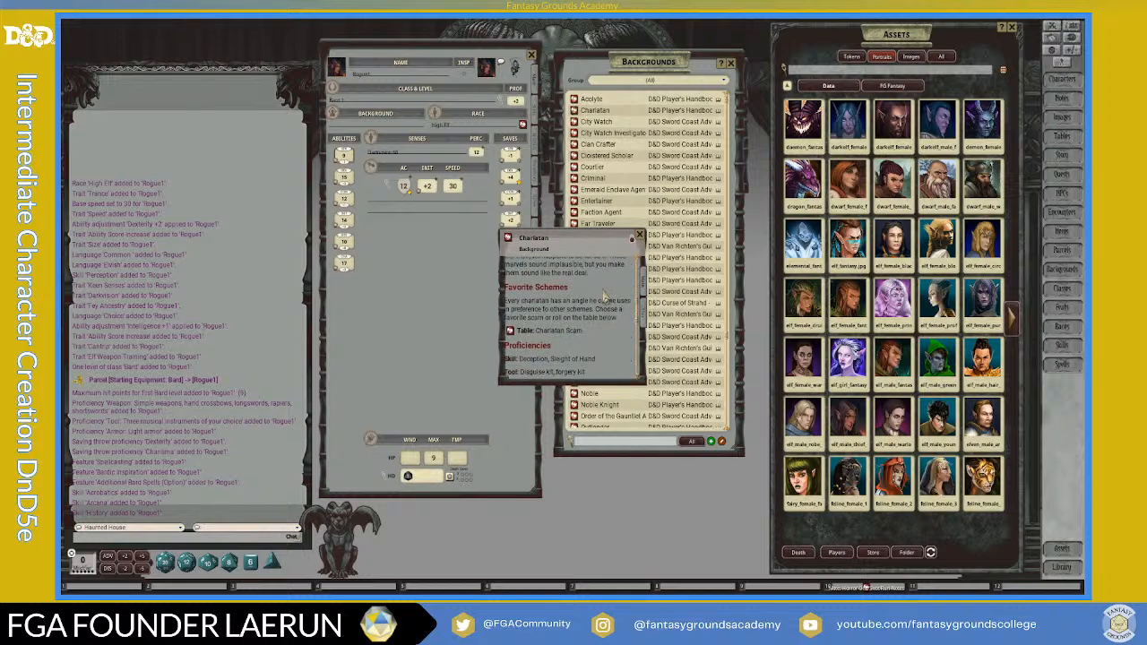
left_click(639, 236)
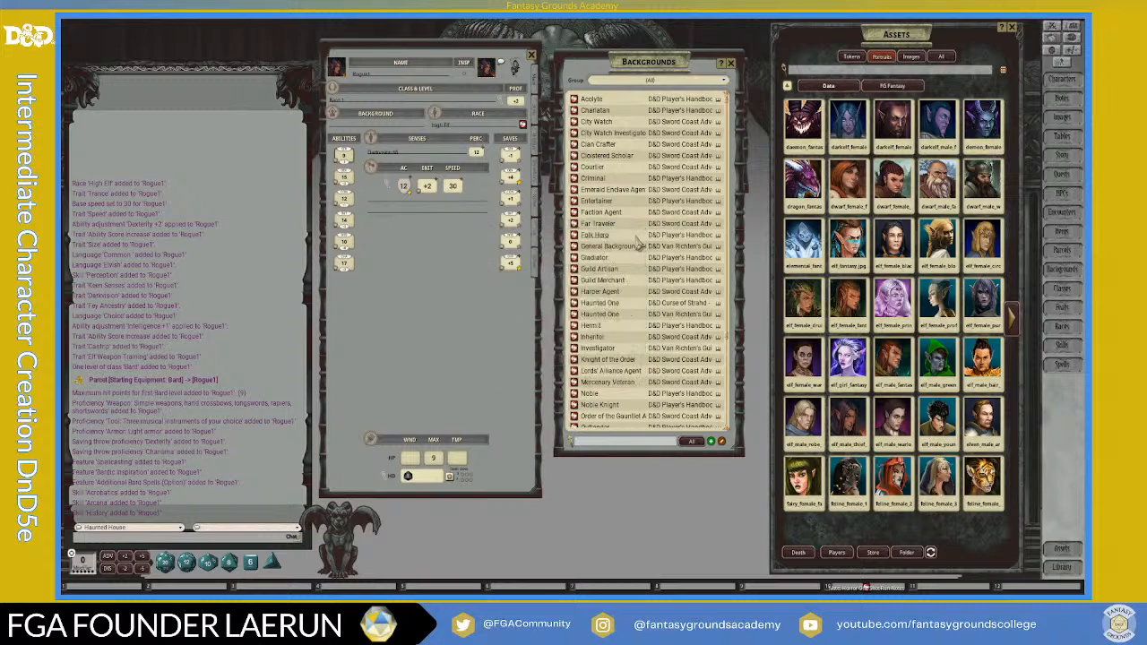
Find the Investigator background in the list and read its skill, tool and equipment details.
scroll(638, 242, "down", 2)
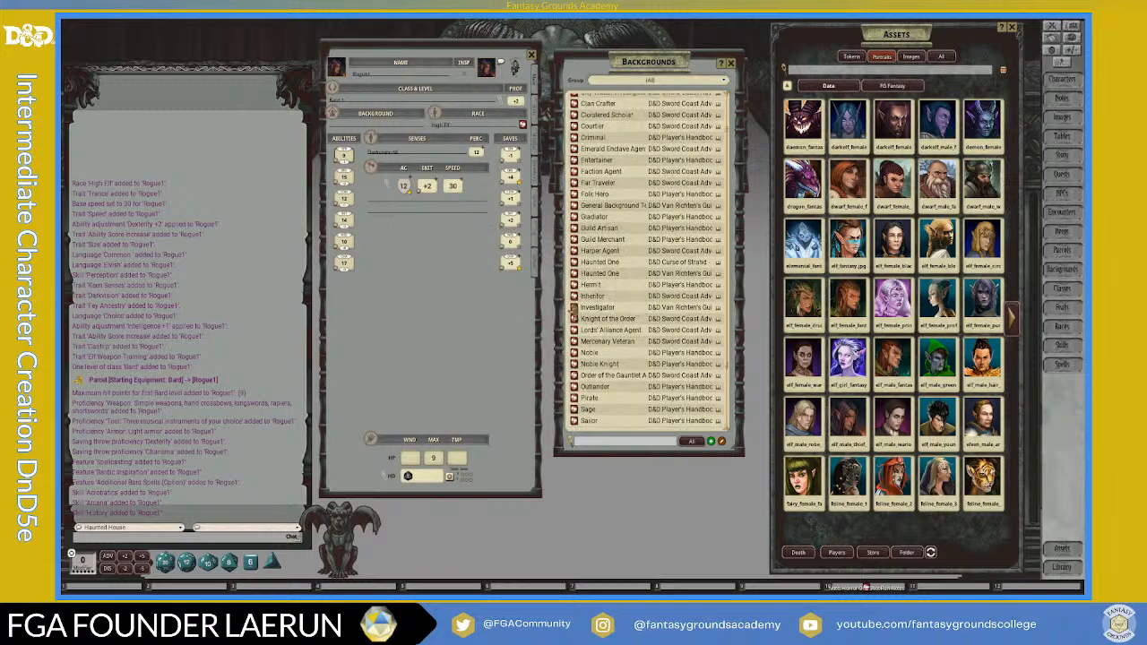
left_click(573, 307)
scroll(610, 305, "down", 5)
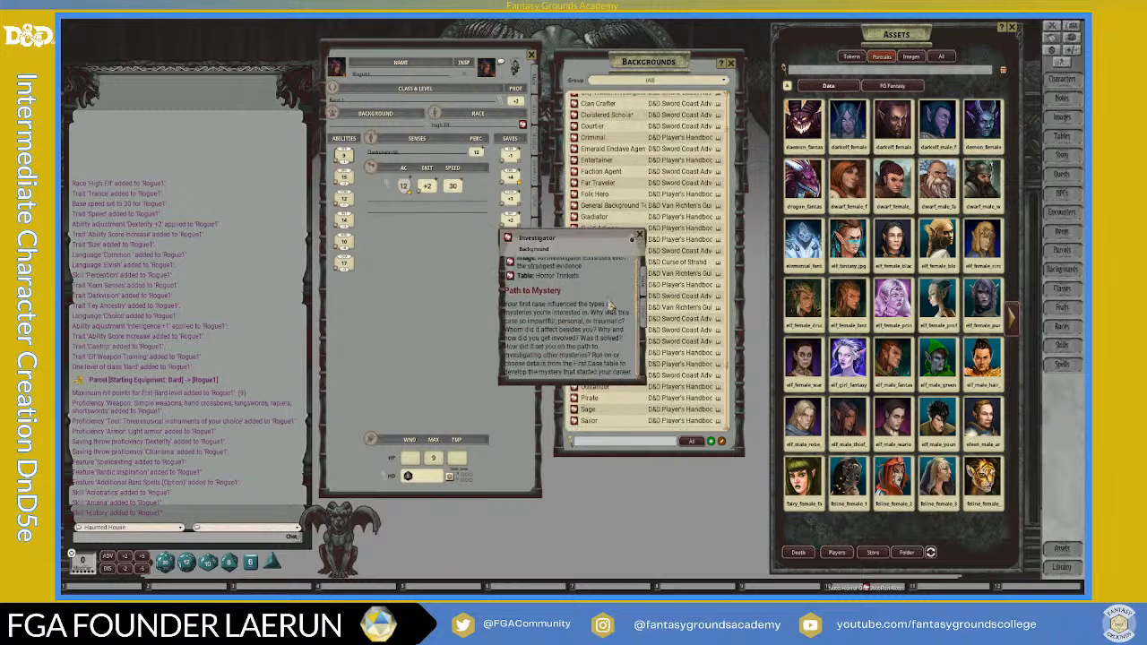
scroll(609, 305, "up", 2)
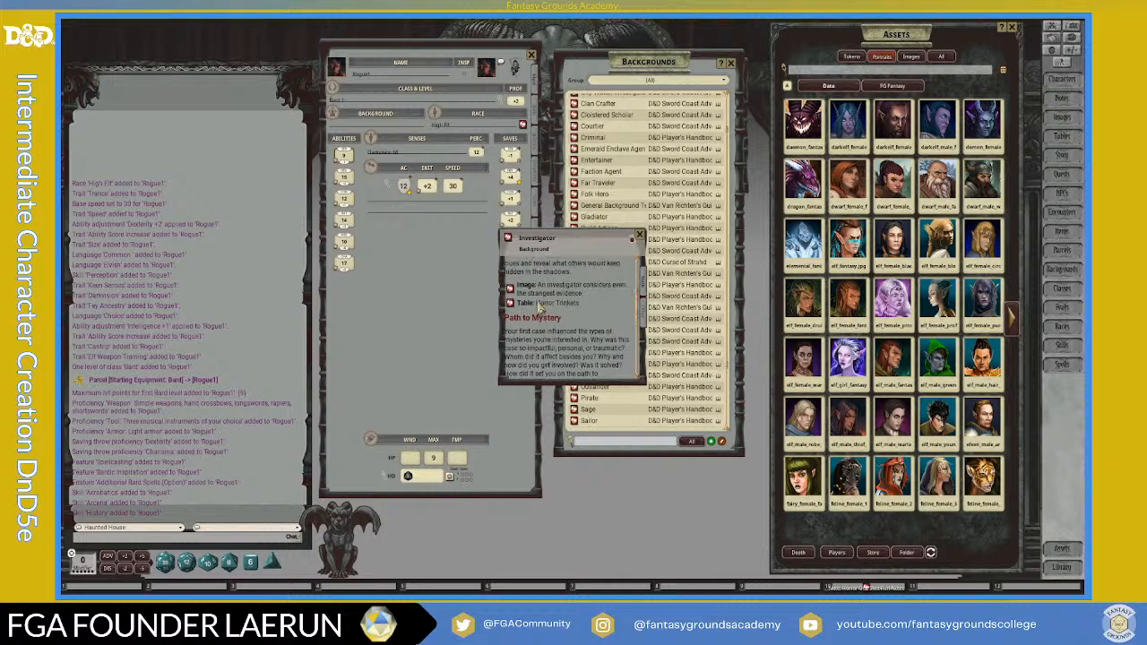
left_click_drag(593, 253, 736, 175)
scroll(736, 255, "down", 2)
scroll(738, 256, "down", 5)
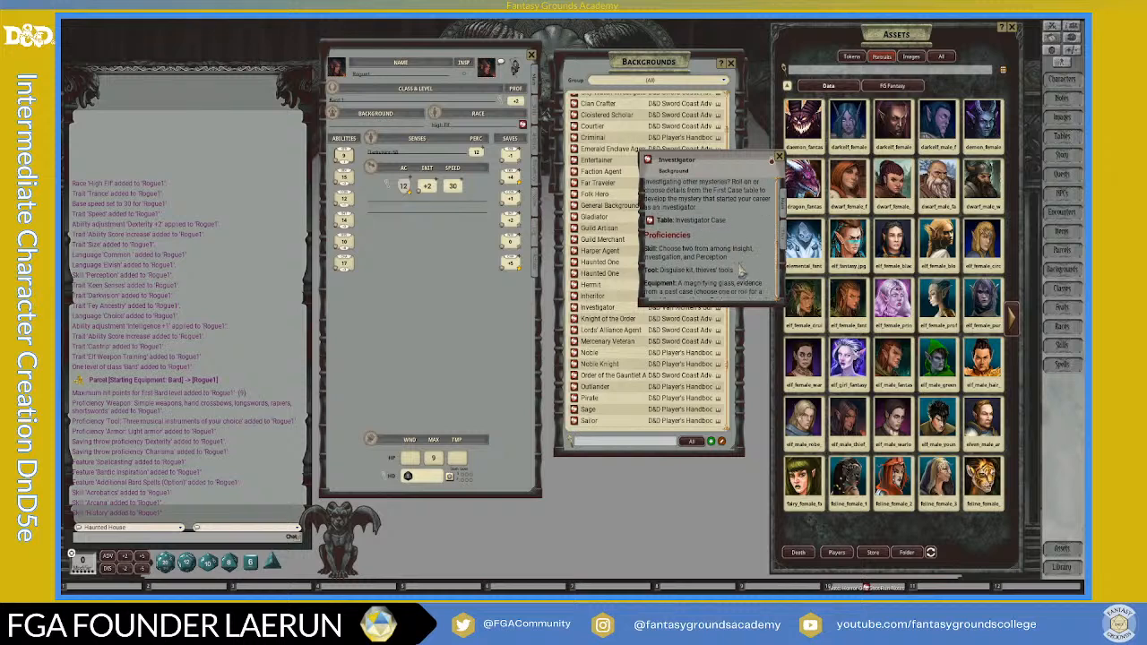
scroll(736, 268, "down", 2)
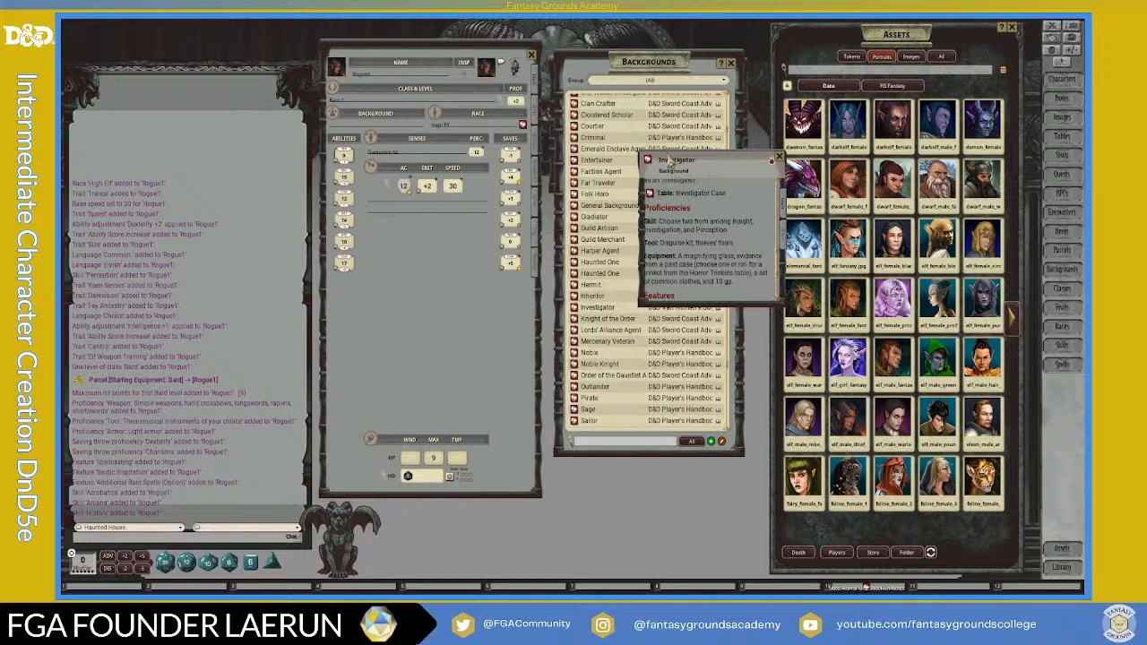
Assign the Investigator background to the character and choose Insight and Investigation as its two skill proficiencies.
left_click_drag(713, 166, 648, 130)
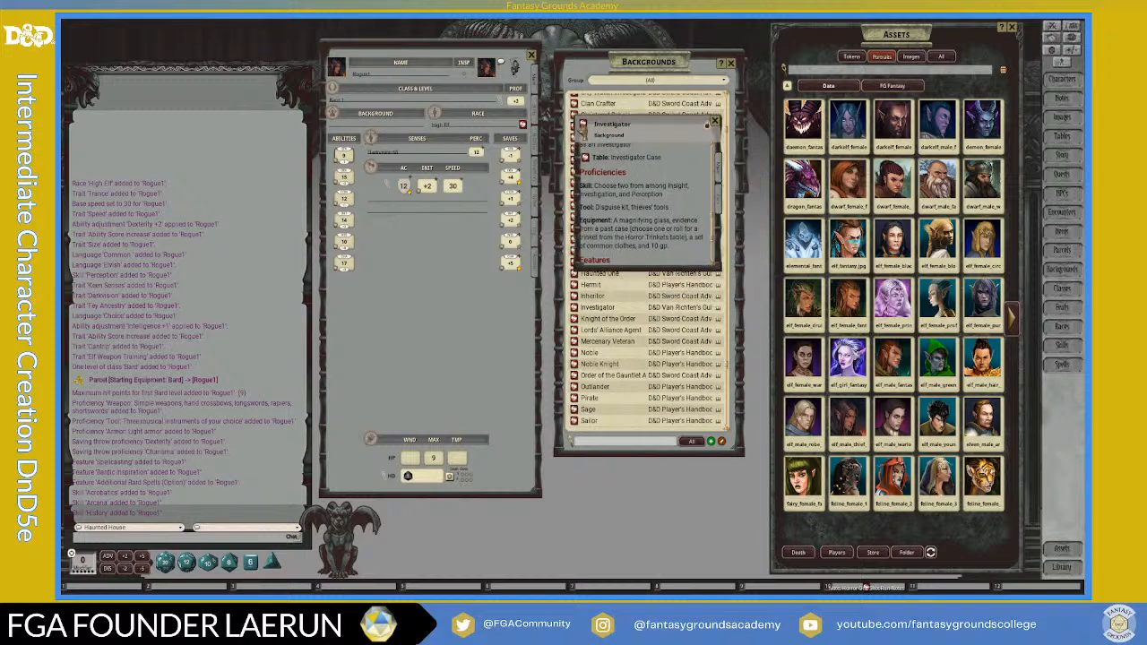
left_click_drag(364, 128, 364, 129)
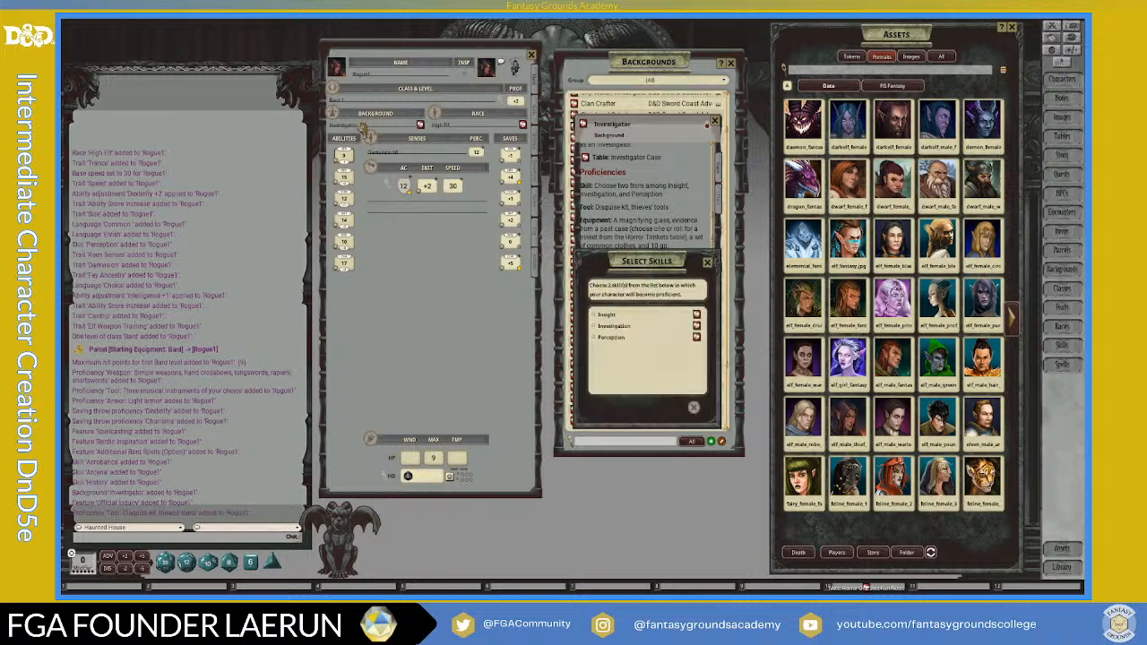
left_click_drag(654, 281, 678, 220)
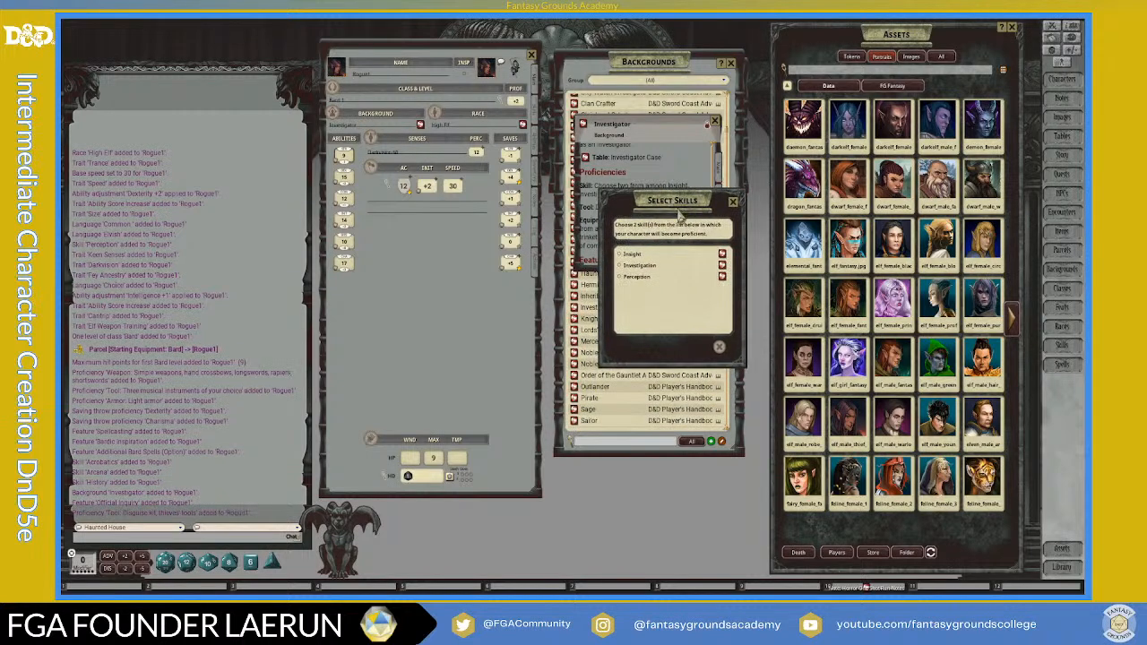
left_click(619, 255)
left_click(620, 266)
left_click(704, 347)
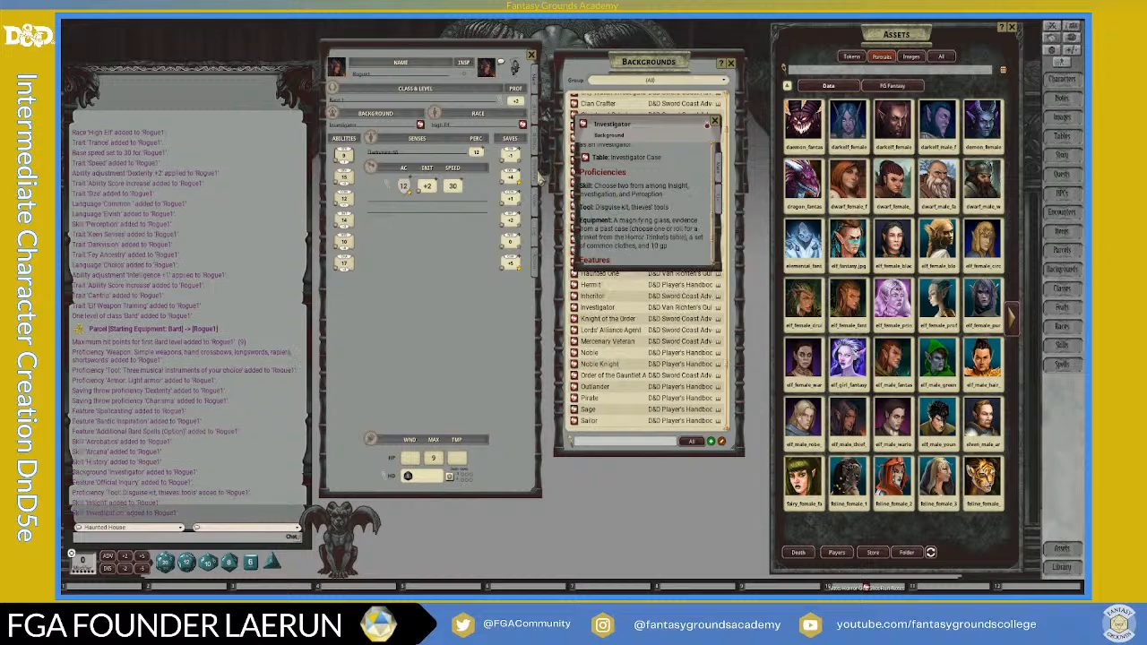
Review the character's equipment and actions pages alongside the Investigator background's equipment, features and suggested characteristics.
left_click(539, 179)
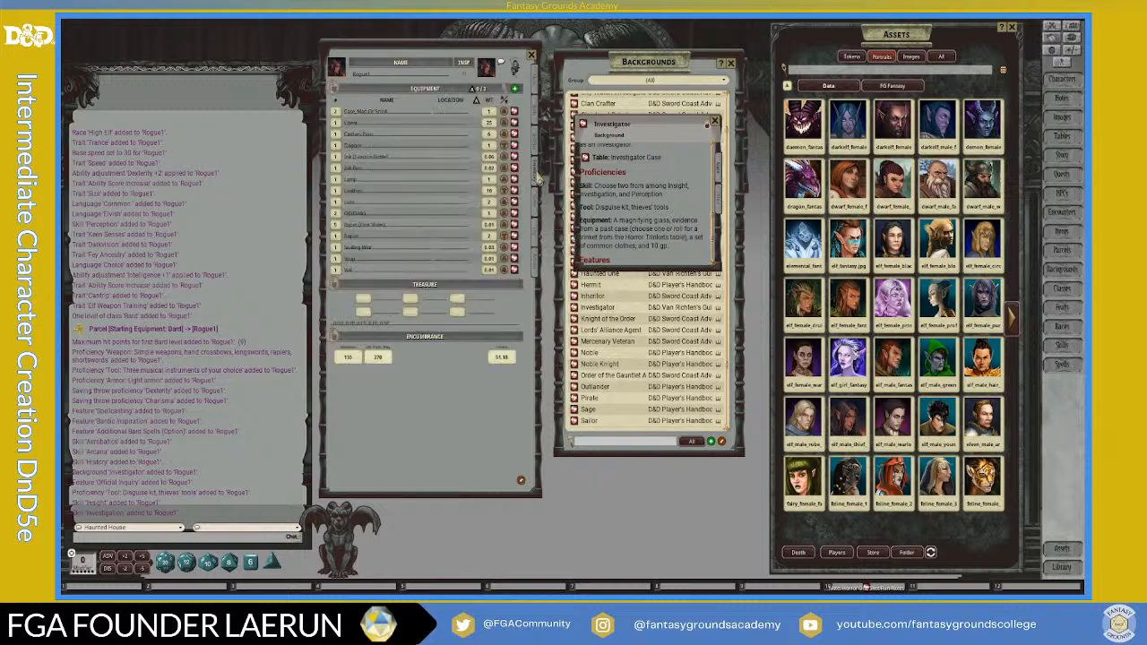
left_click(541, 156)
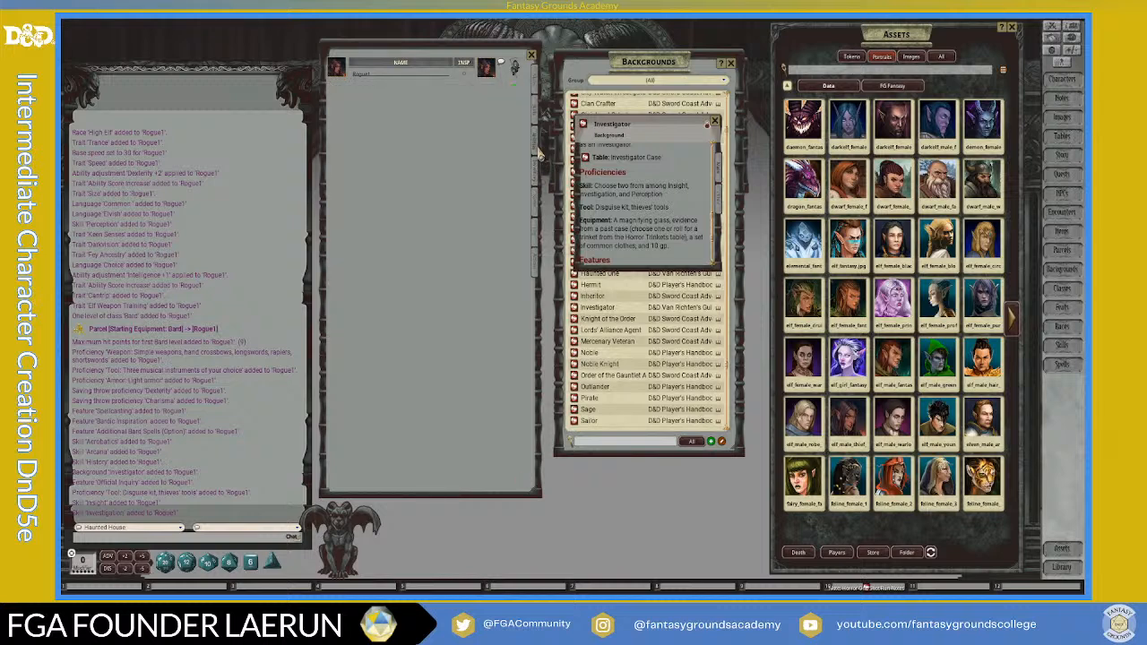
left_click(535, 278)
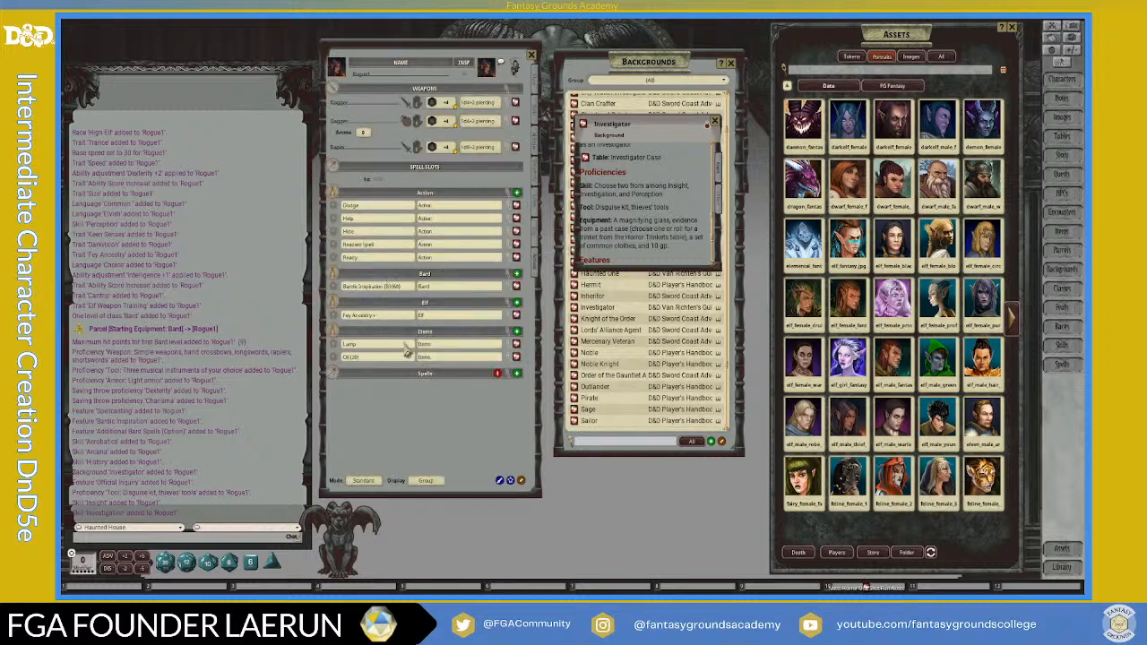
left_click(539, 182)
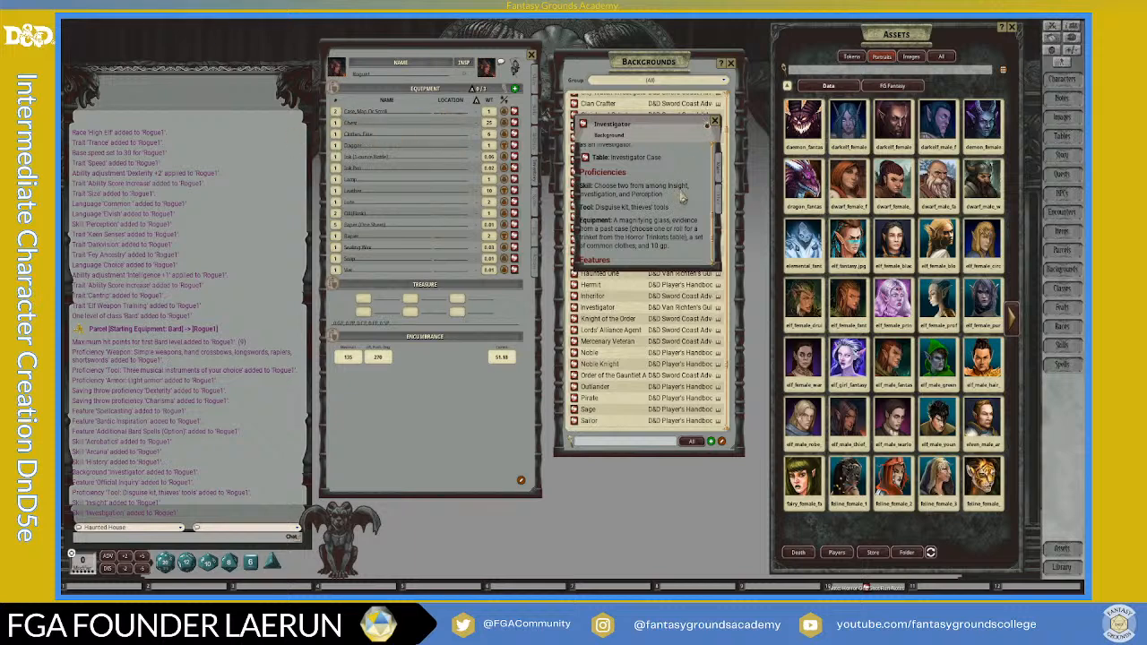
scroll(681, 197, "down", 3)
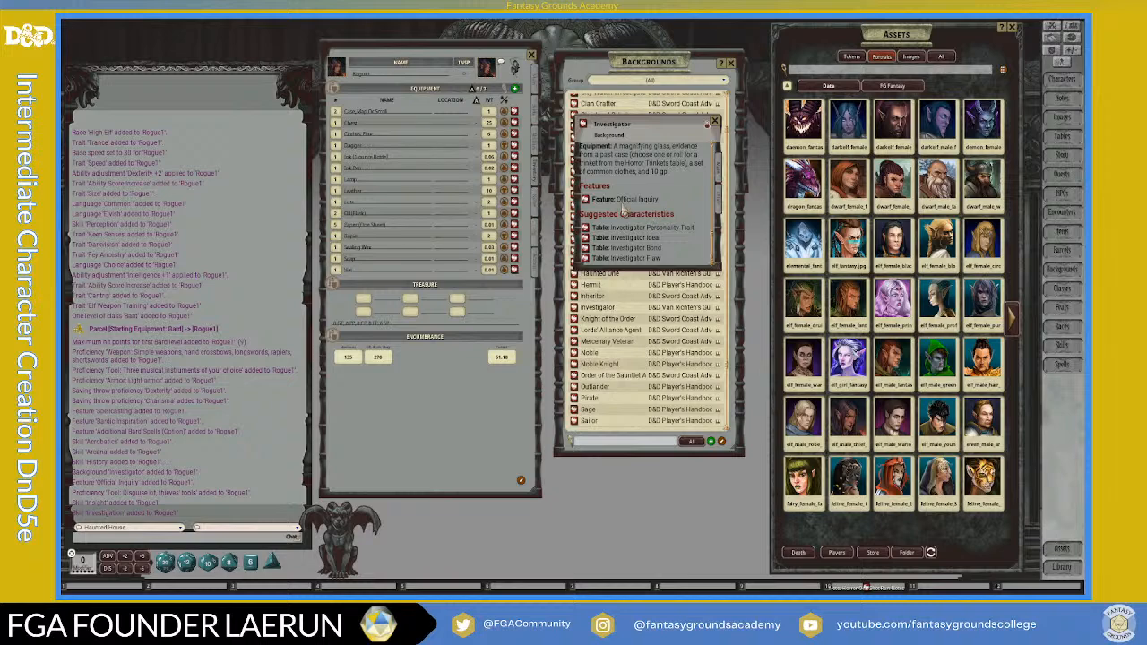
Close the Investigator details and raise the character's Bard class to level 3 from the class and level window.
left_click(716, 122)
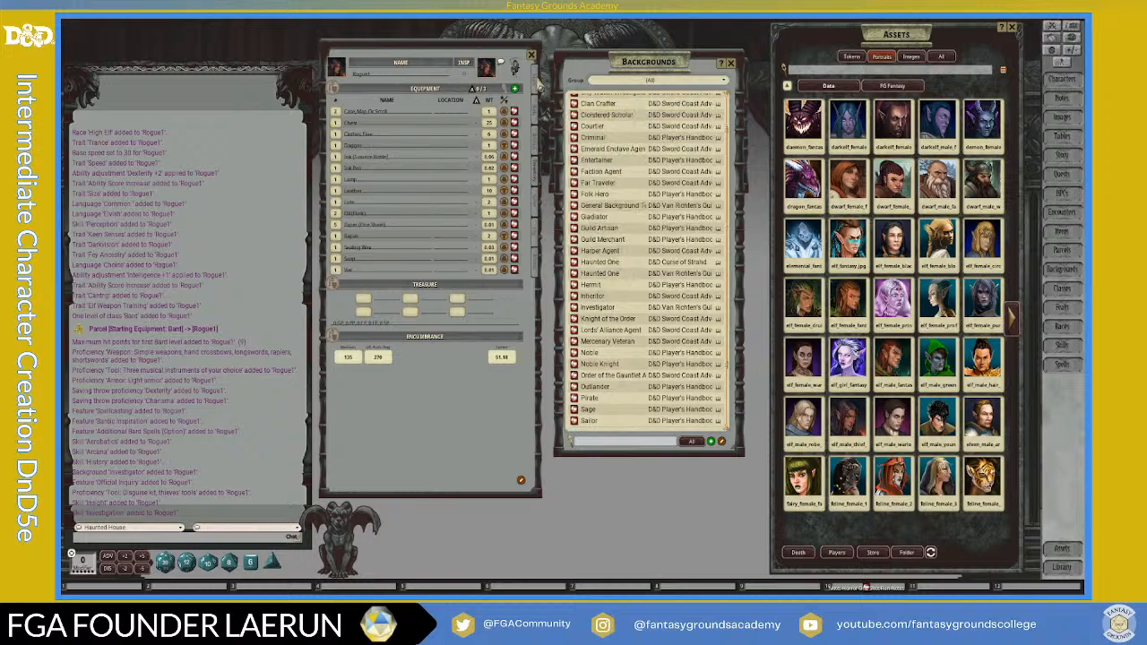
left_click(539, 84)
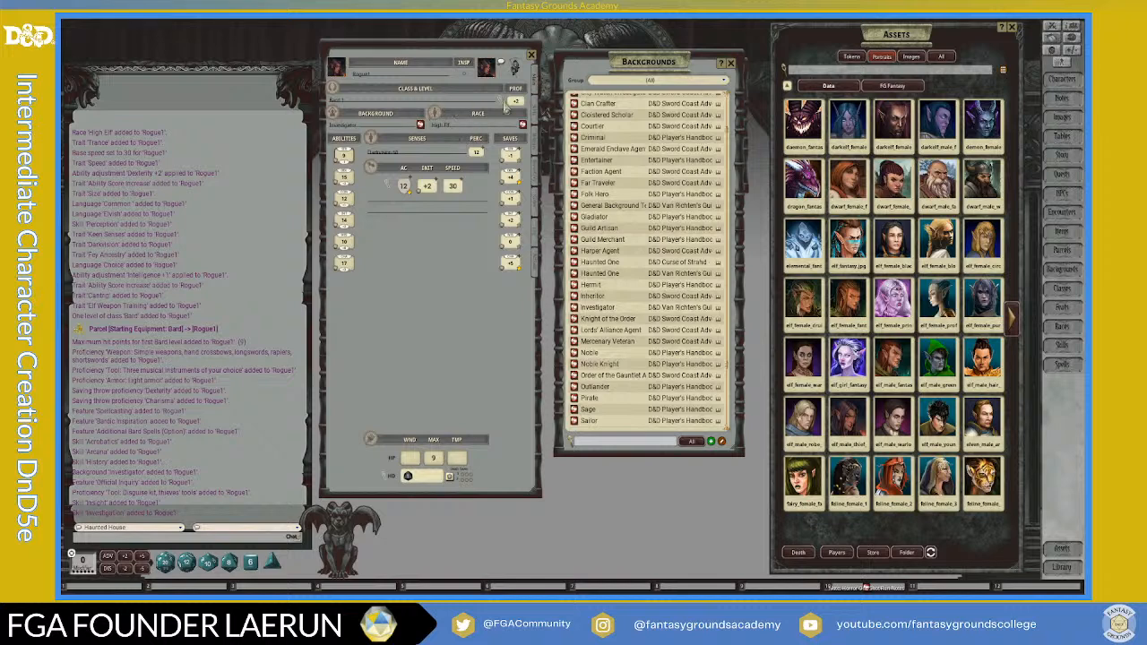
left_click(503, 105)
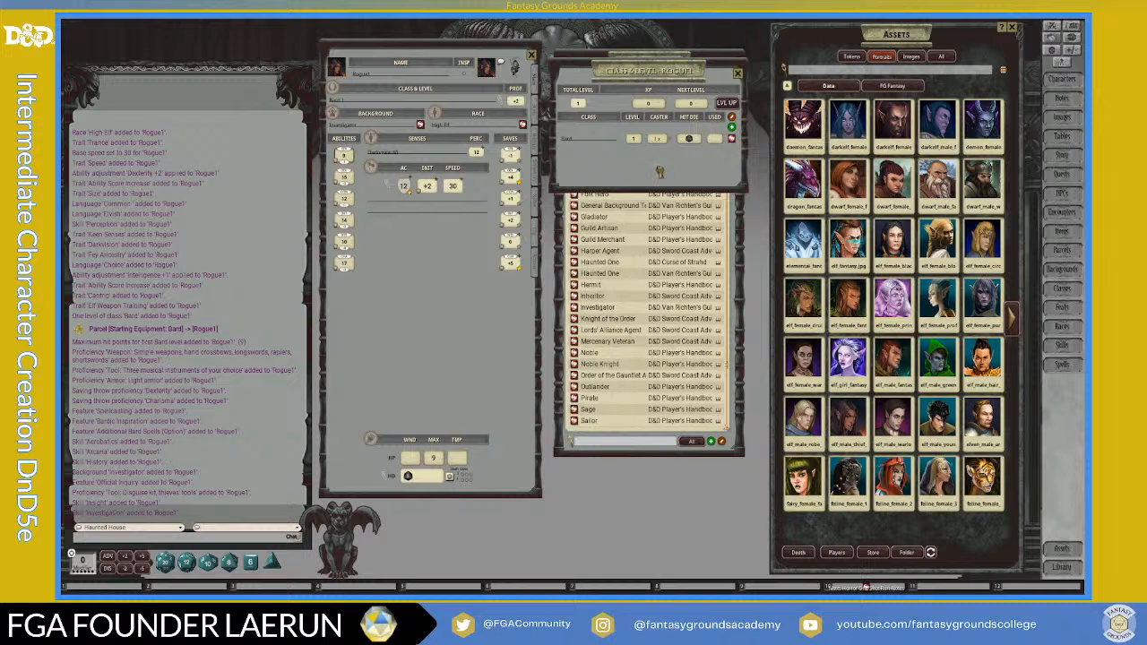
left_click(659, 170)
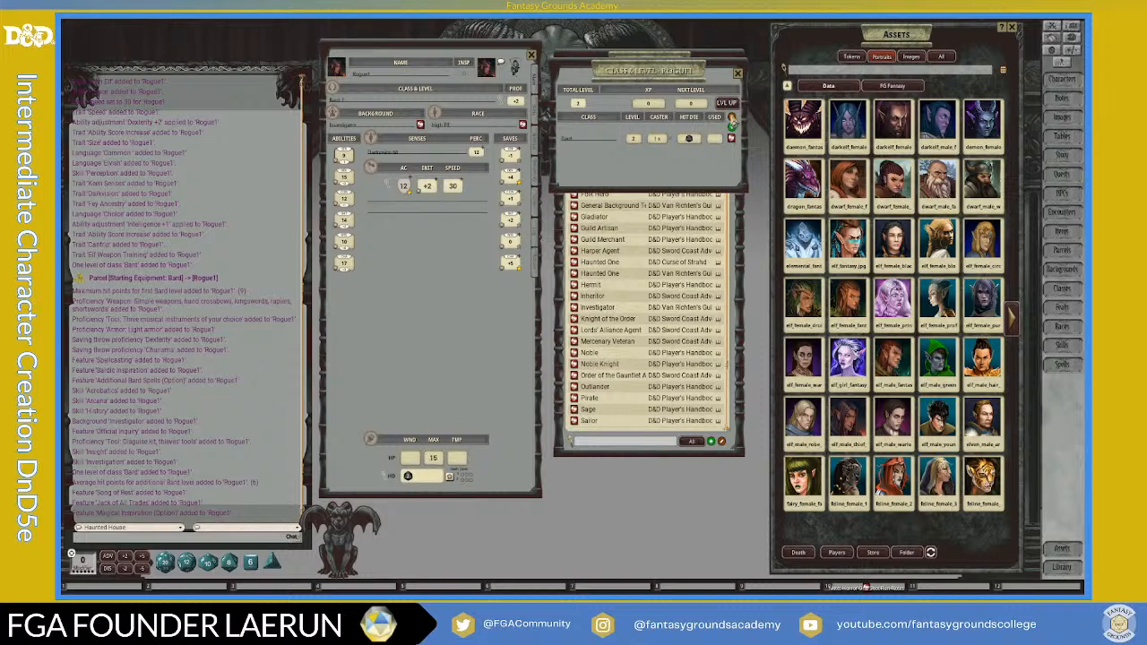
left_click(636, 154)
left_click_drag(683, 224, 635, 180)
Read the College of Spirits description and feature list among the Bard College specializations.
scroll(638, 249, "down", 1)
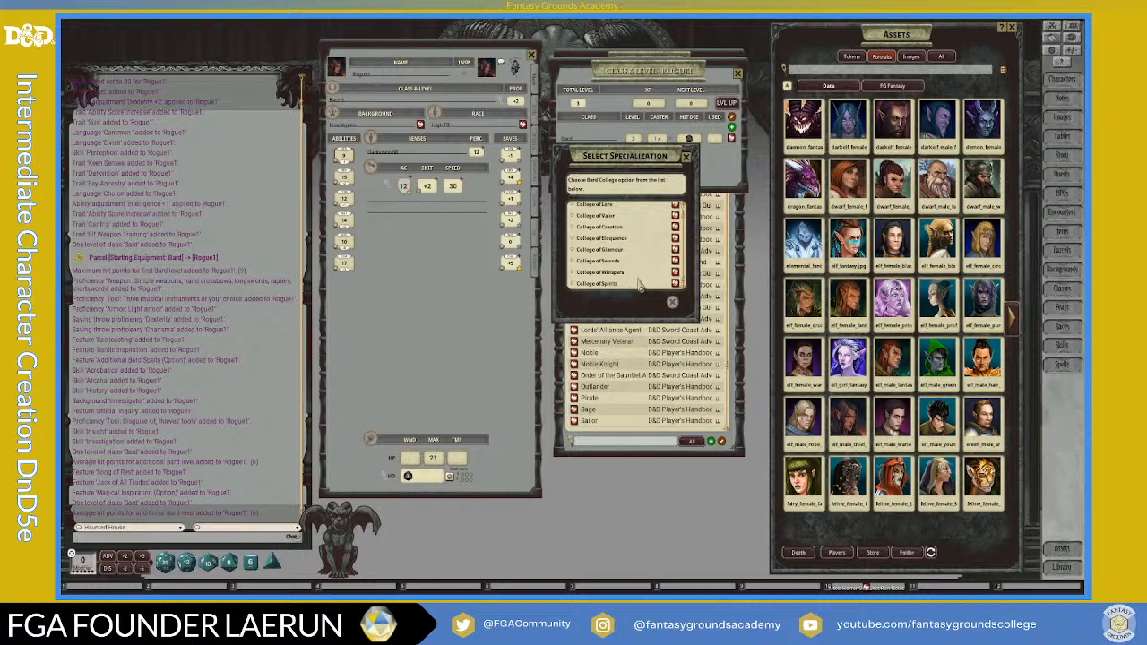
left_click(676, 285)
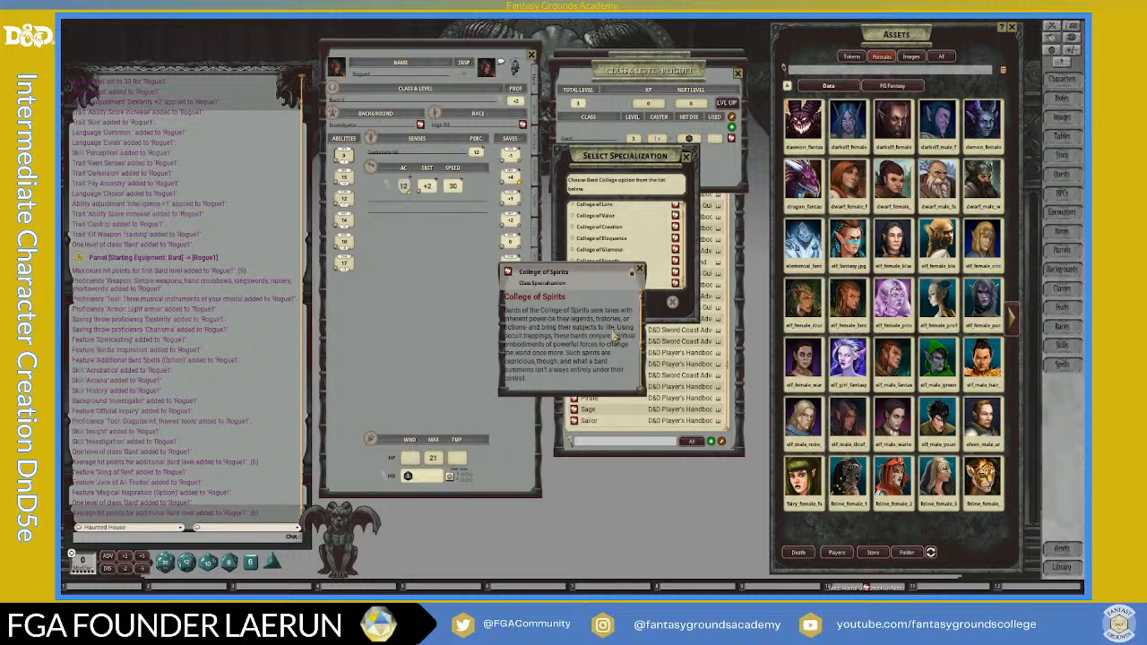
scroll(615, 336, "down", 1)
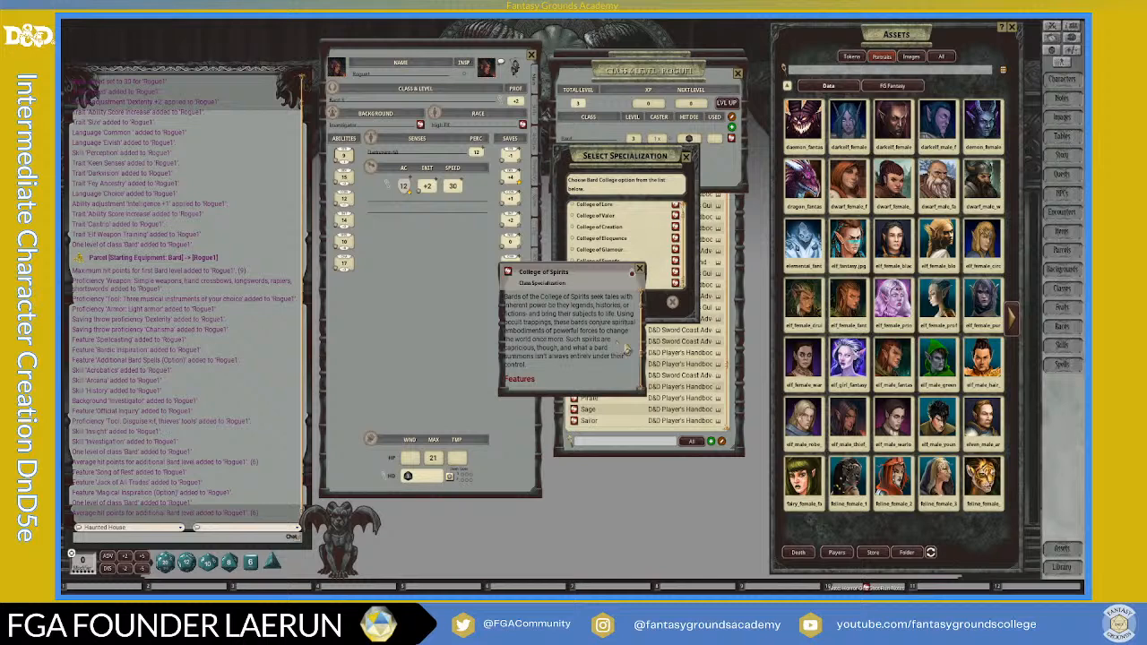
scroll(627, 349, "down", 3)
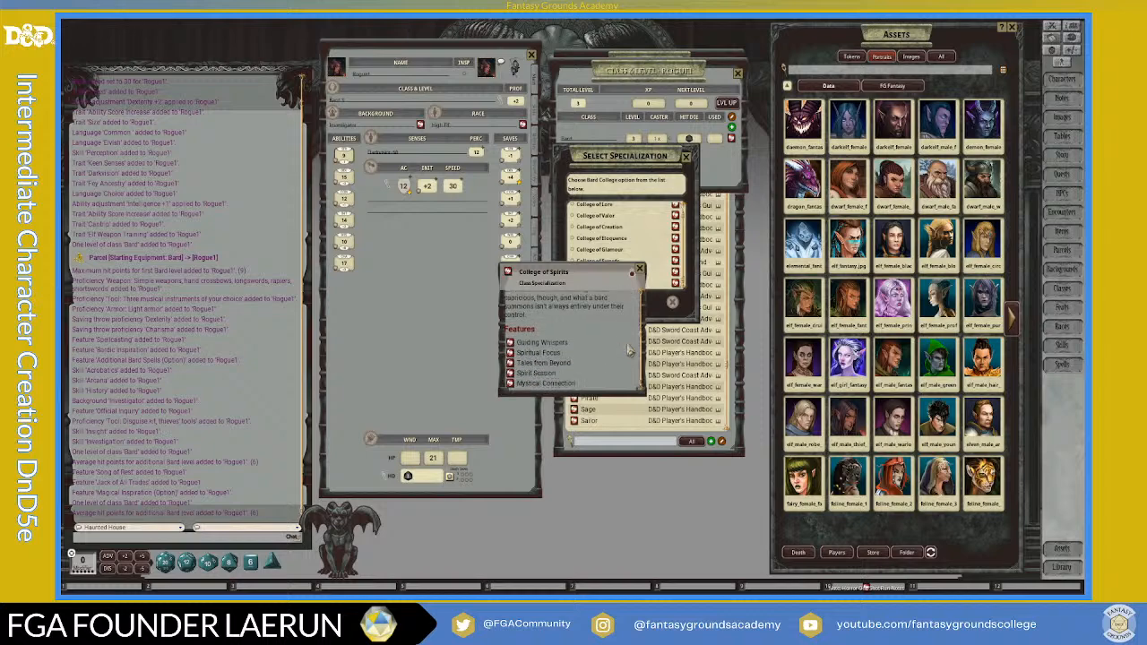
scroll(625, 338, "up", 3)
left_click_drag(613, 294, 753, 319)
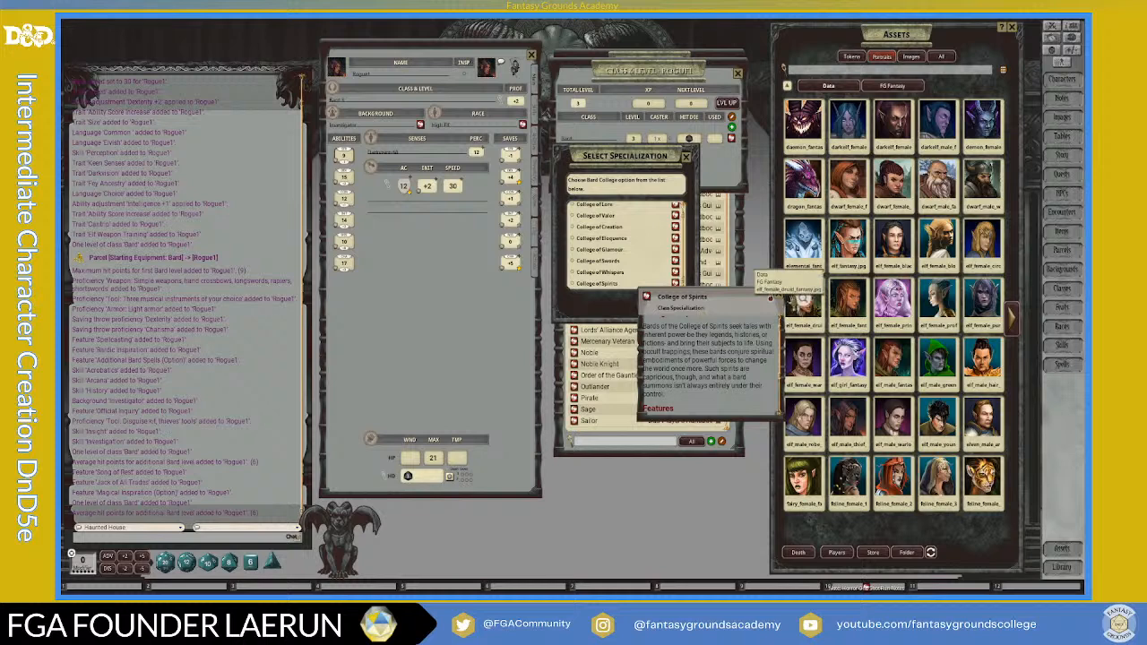
left_click(777, 296)
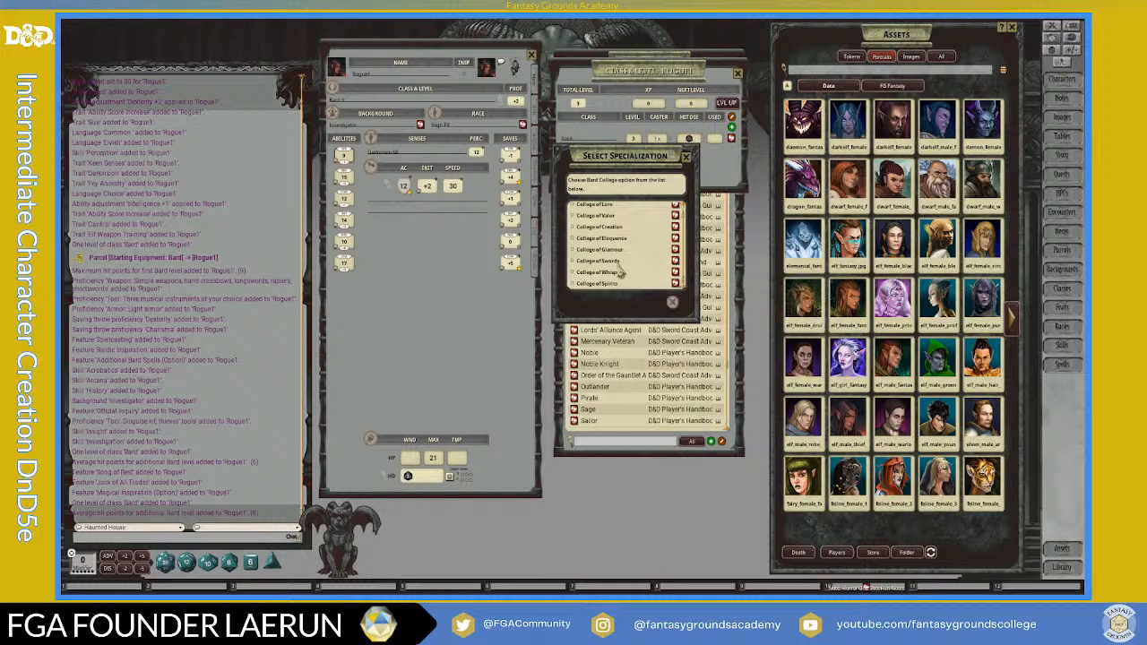
Assign College of Spirits as the Bard College specialization and close the class and level window.
left_click(572, 284)
left_click(658, 305)
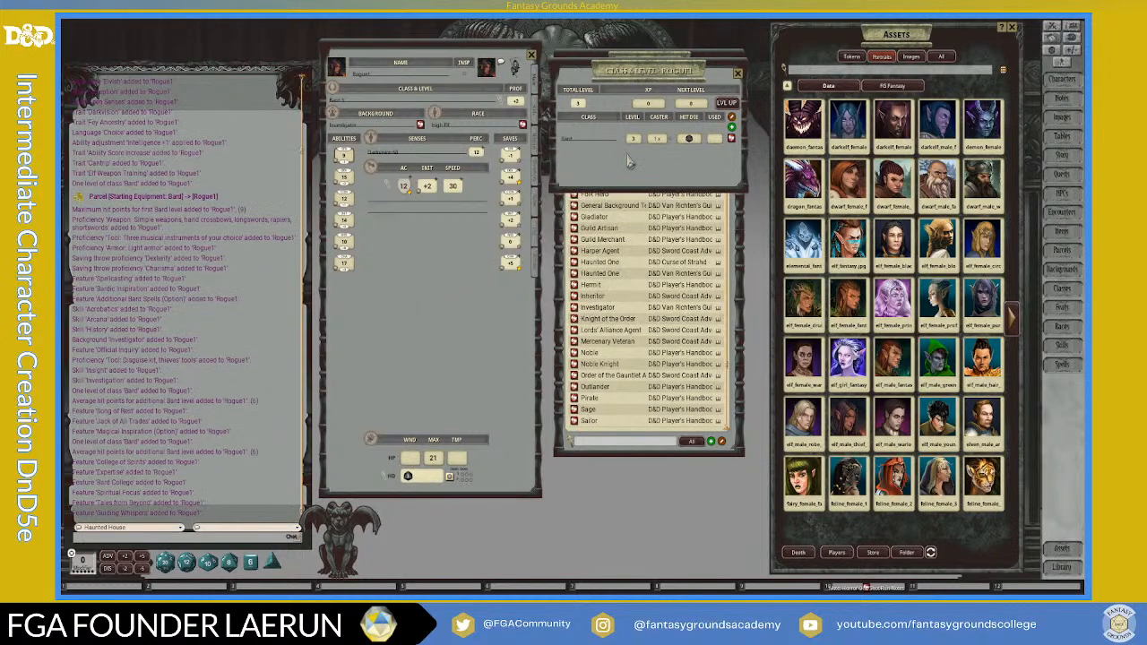
left_click_drag(632, 161, 618, 274)
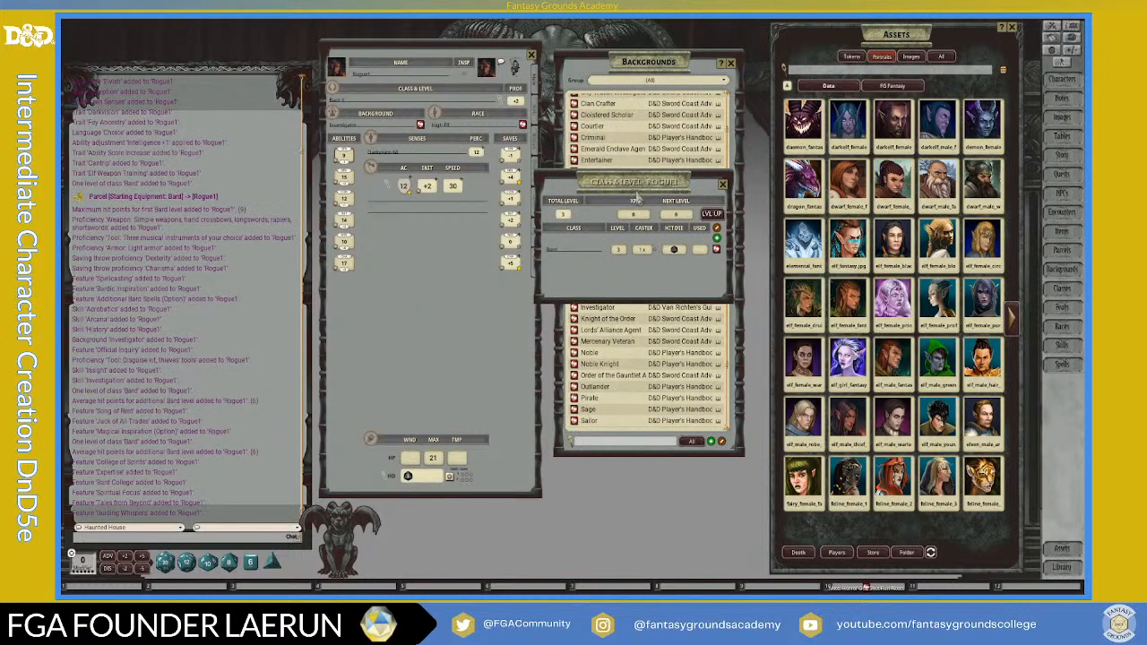
left_click(724, 185)
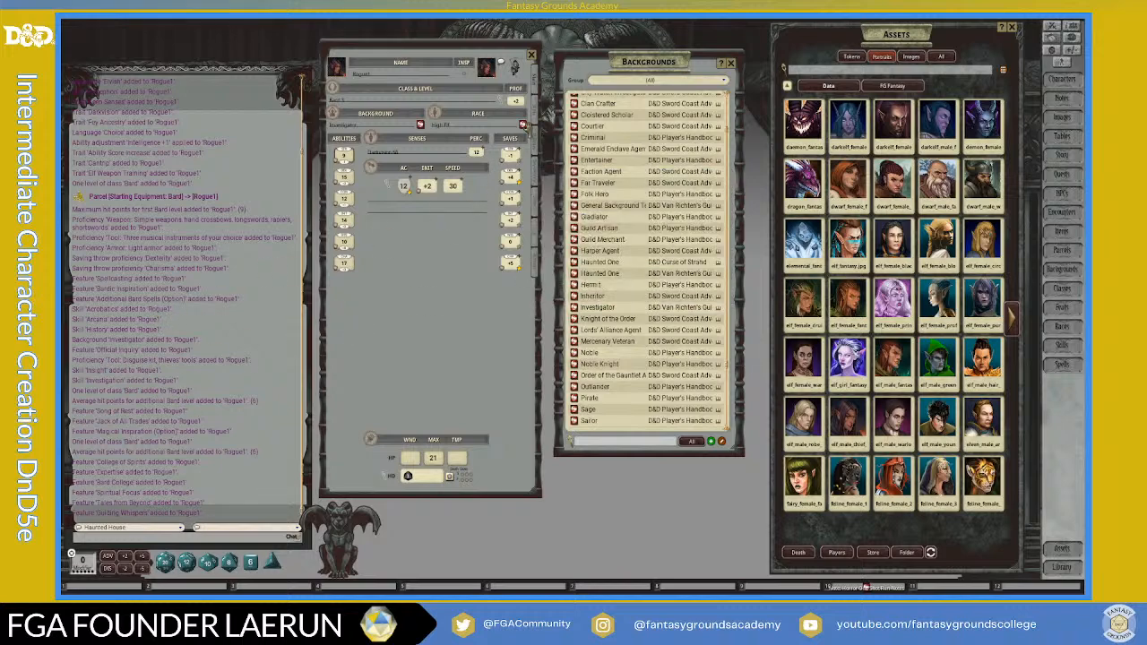
Check the skills and collapse the expanded details of the Bard powers, including Magical Inspiration and Spiritual Focus, on the character's actions page.
left_click(536, 113)
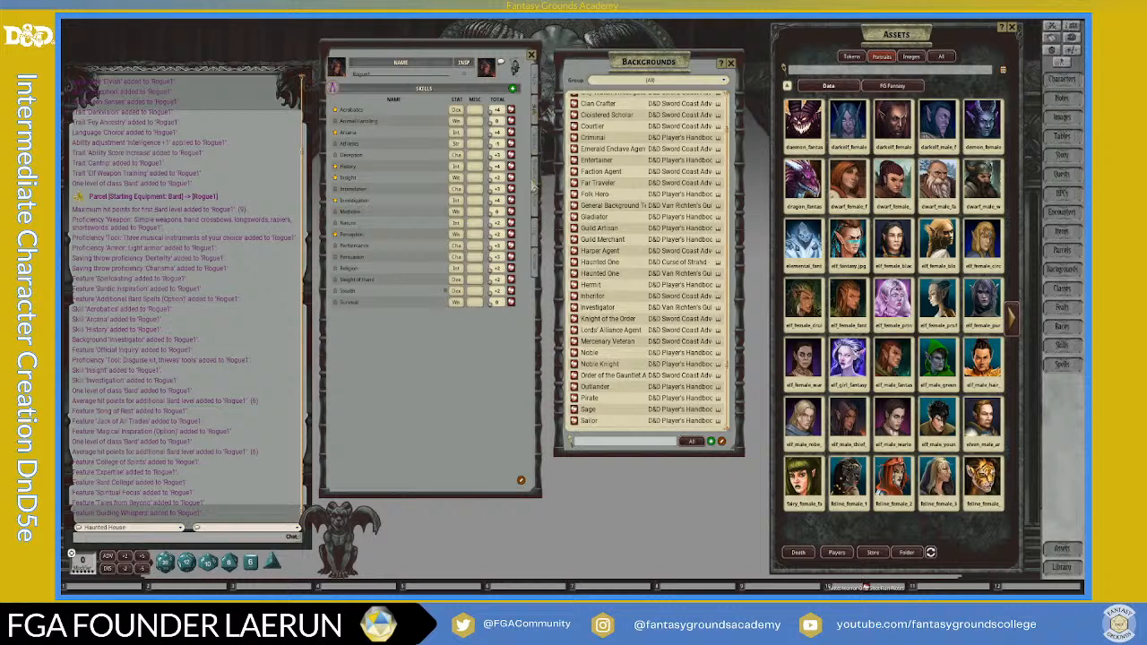
left_click(536, 262)
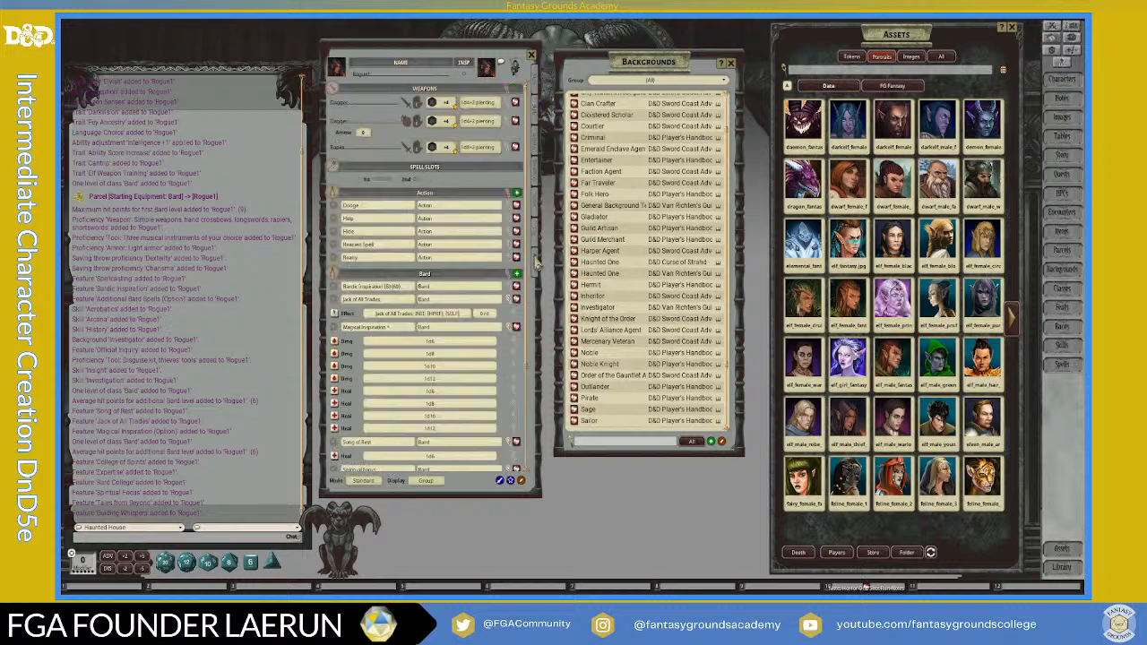
left_click(506, 303)
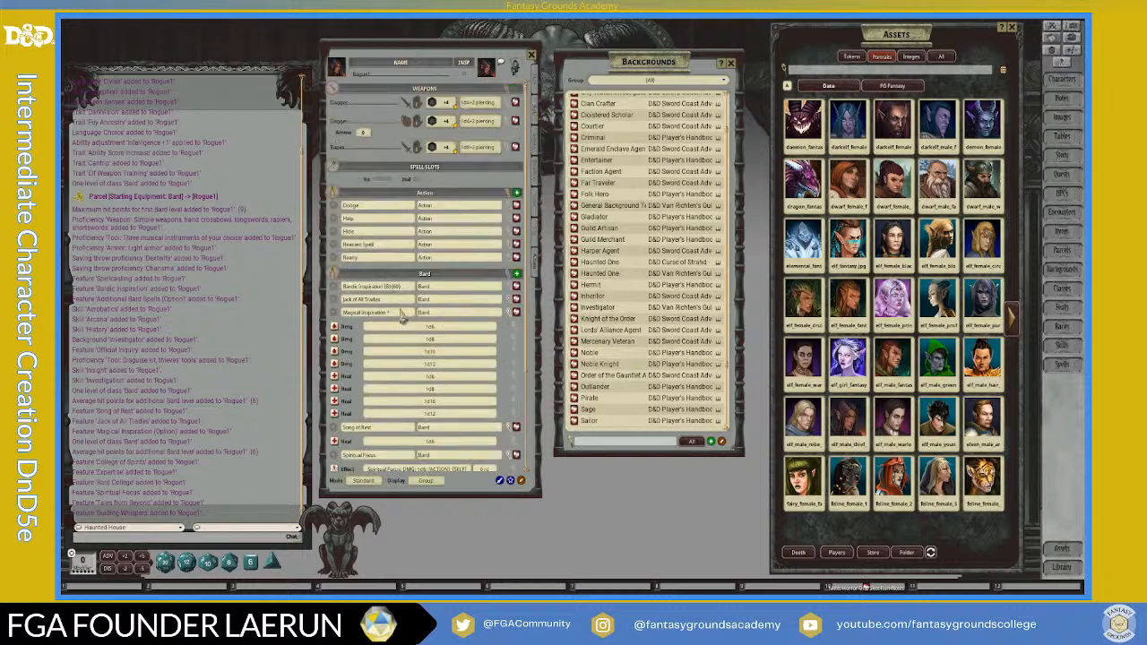
left_click(511, 318)
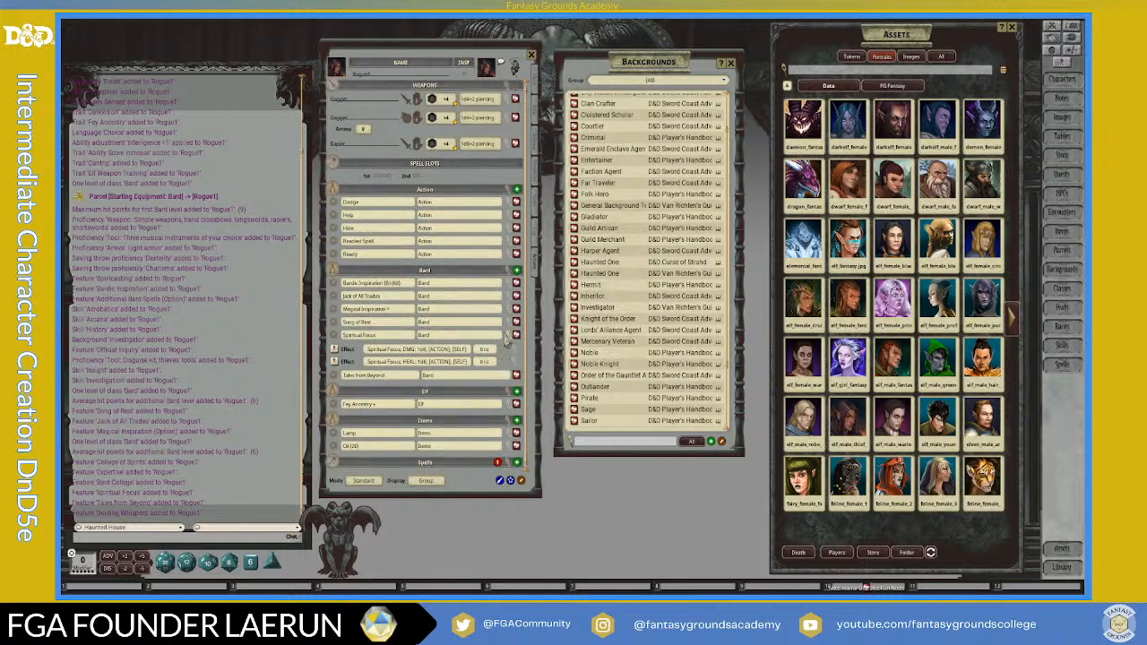
left_click(514, 335)
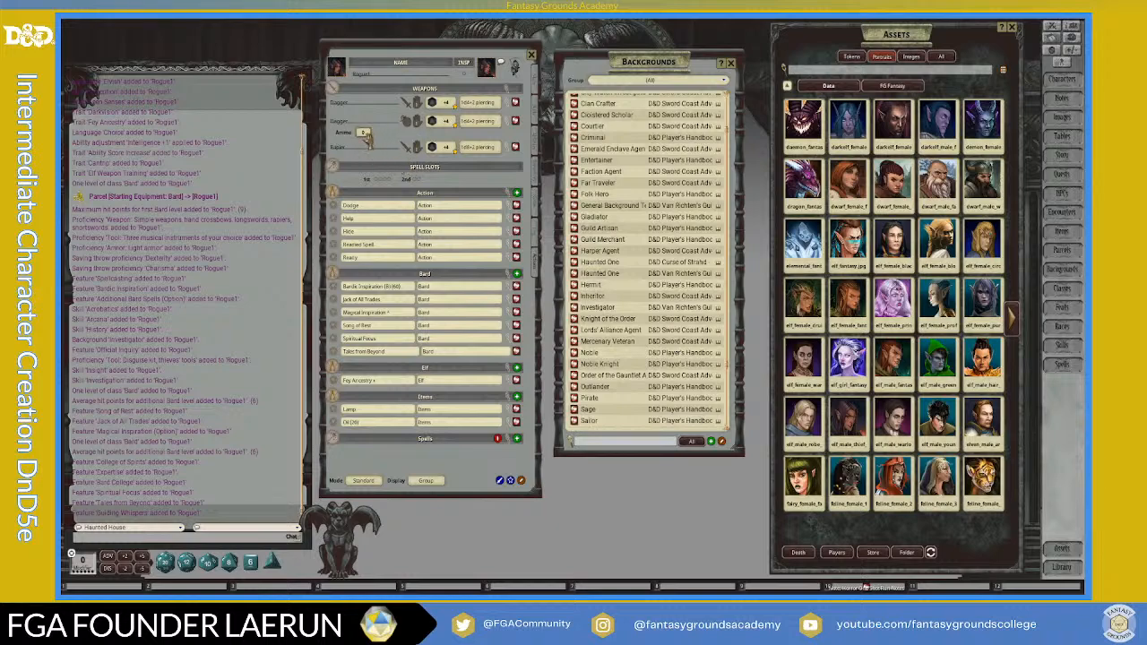
Find hand weapons in the Items list, add the Crossbow, Hand, +1 to the character's equipment and identify it.
left_click(538, 184)
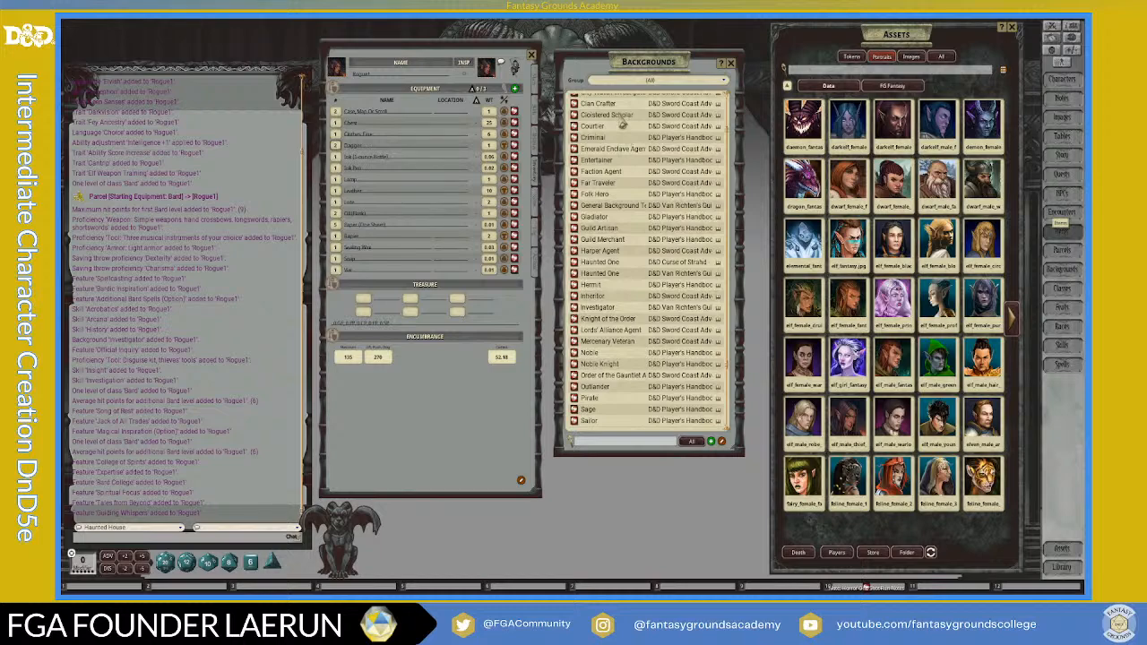
left_click_drag(801, 136, 709, 103)
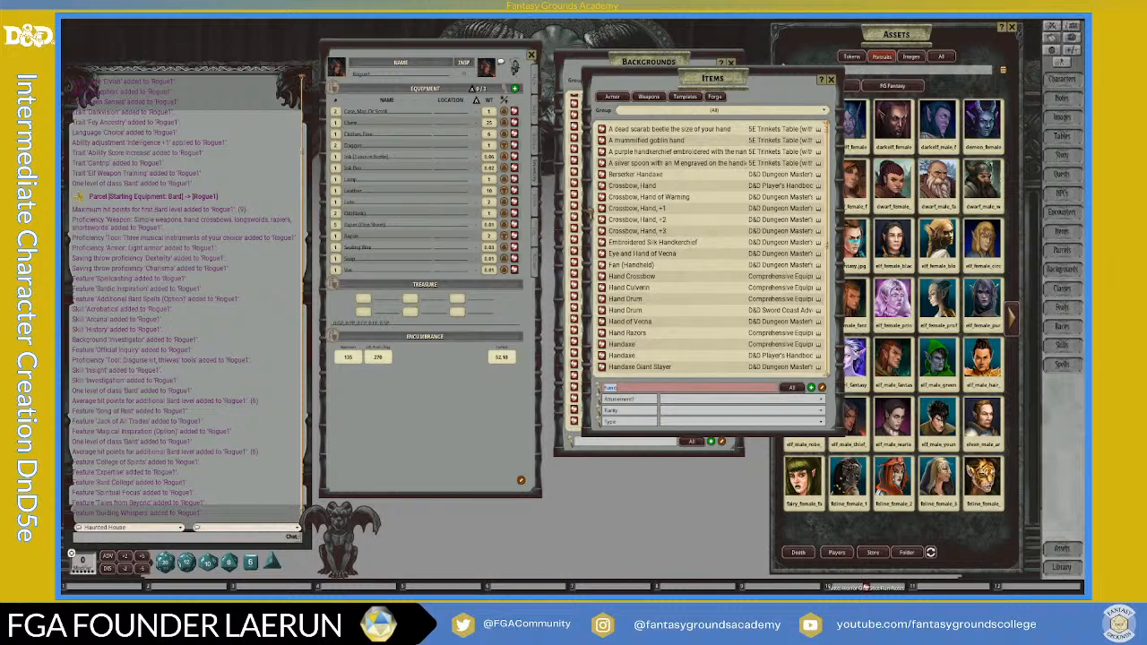
left_click_drag(604, 219, 395, 215)
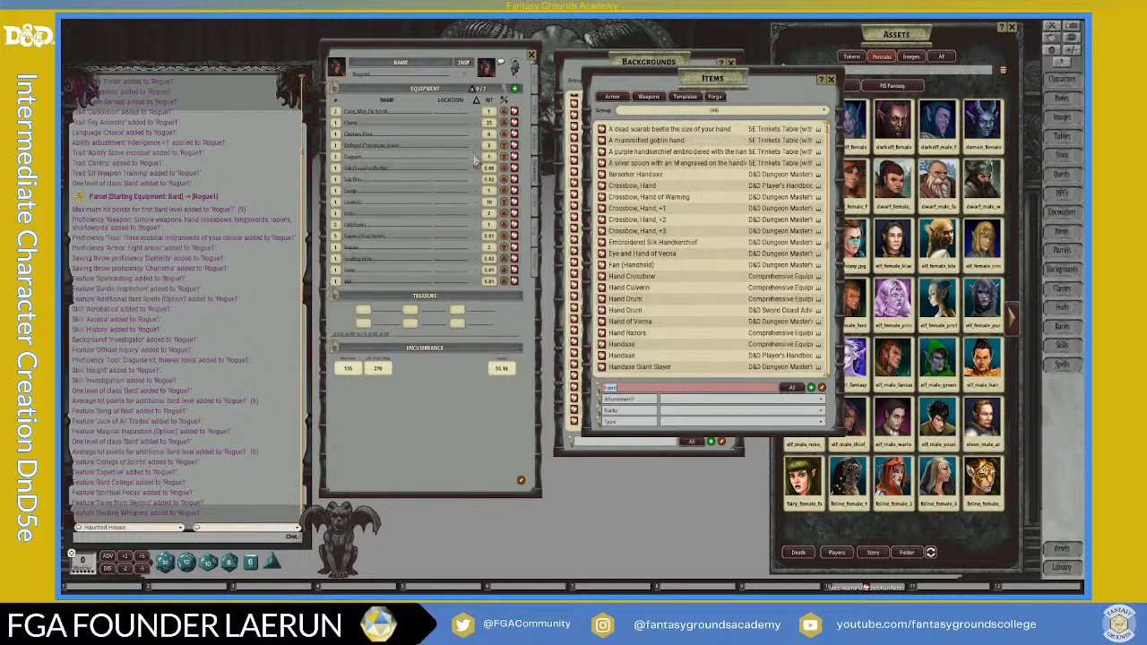
left_click(505, 145)
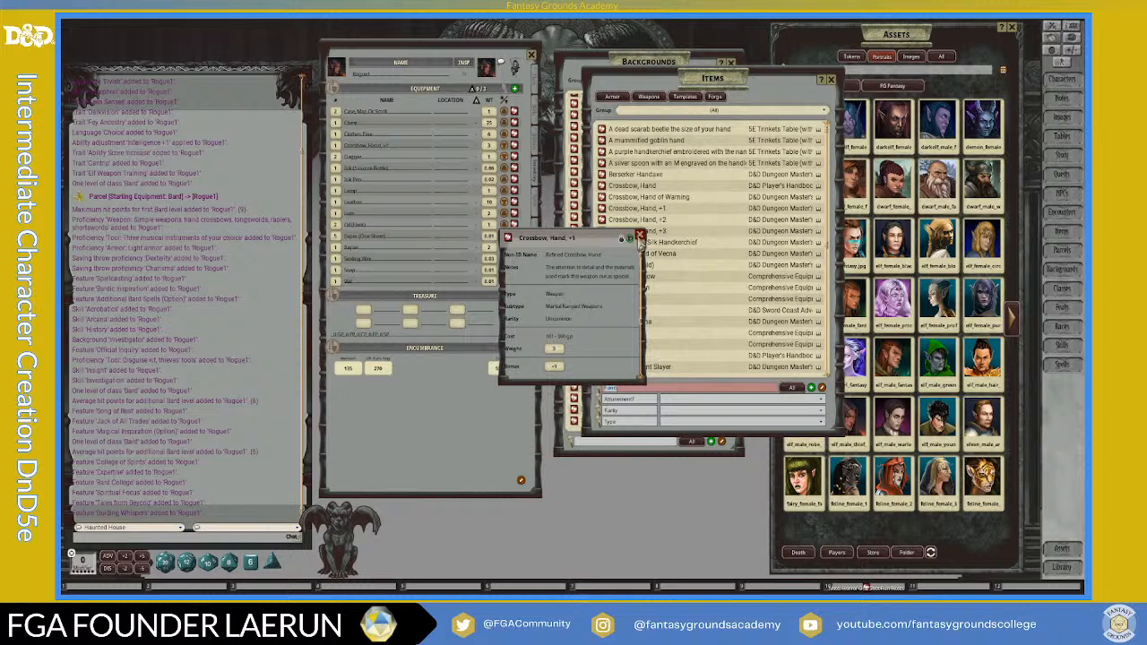
left_click(632, 239)
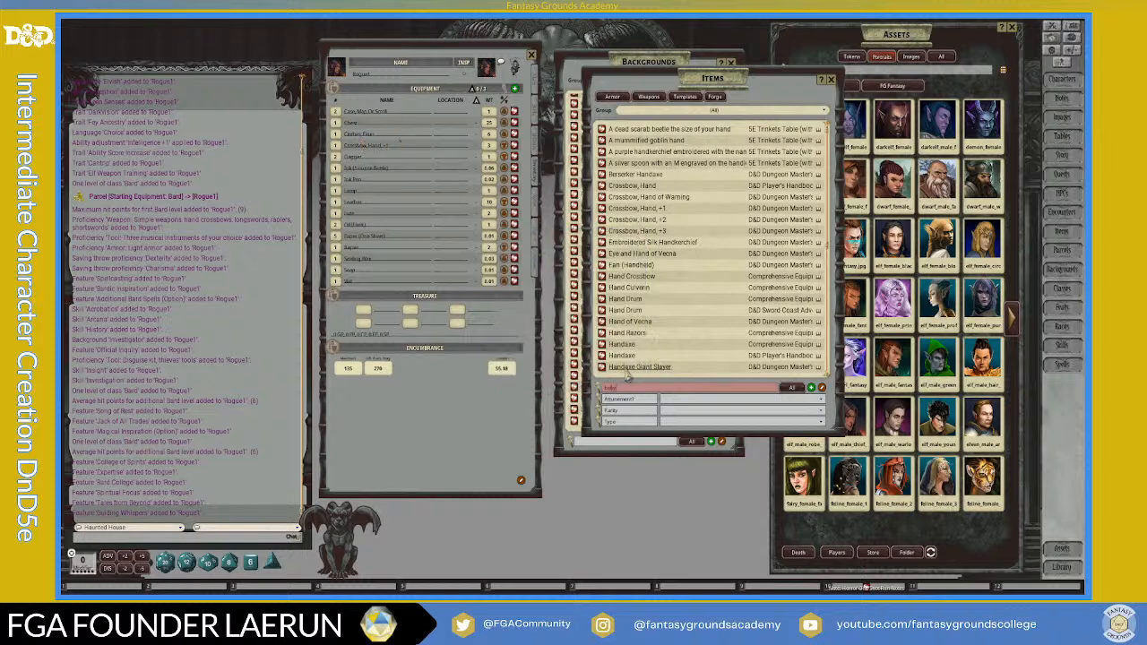
Search the items for "bolt", add a crossbow bolt case and Crossbow Bolt to the equipment, and set the bolt quantity to 20.
type("bolt")
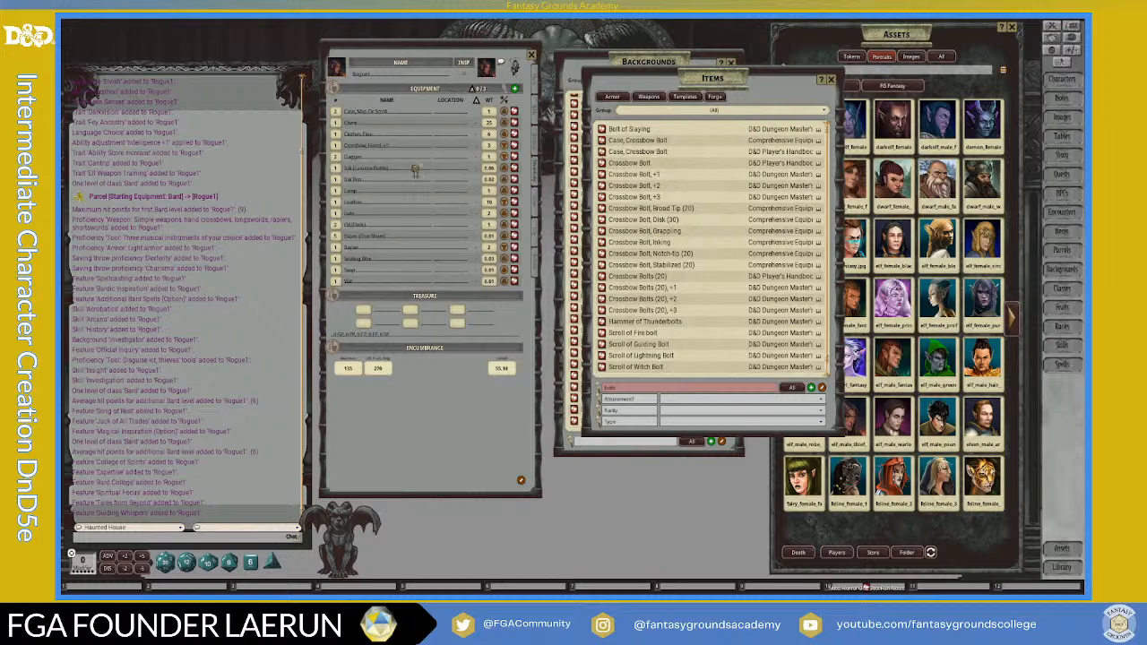
left_click_drag(610, 164, 410, 200)
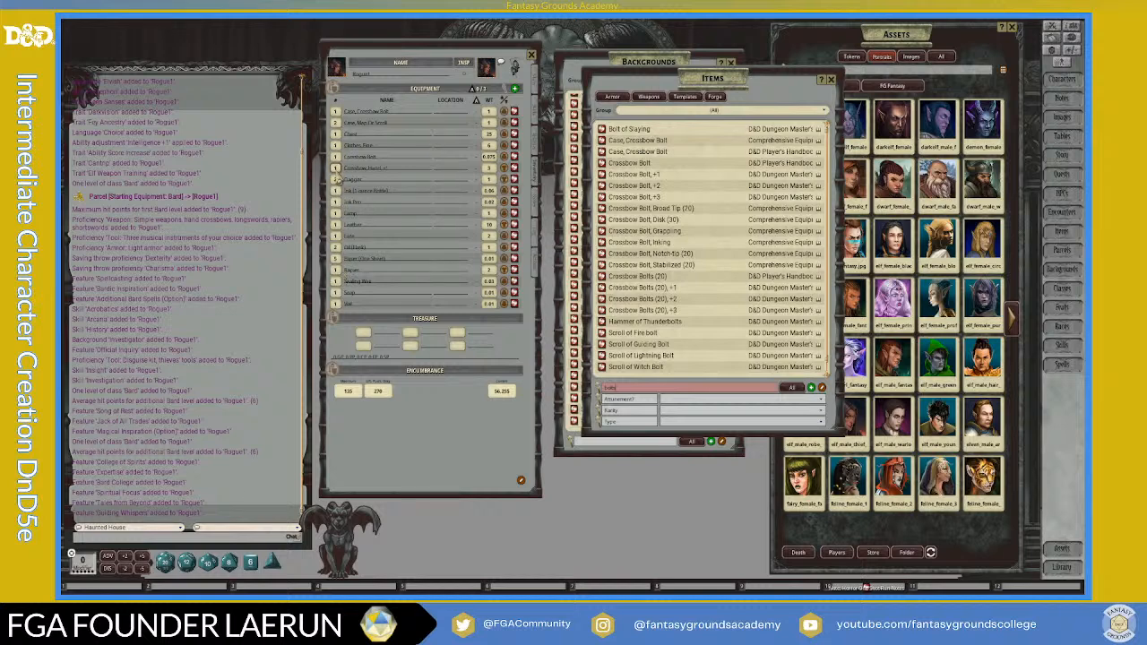
type("s")
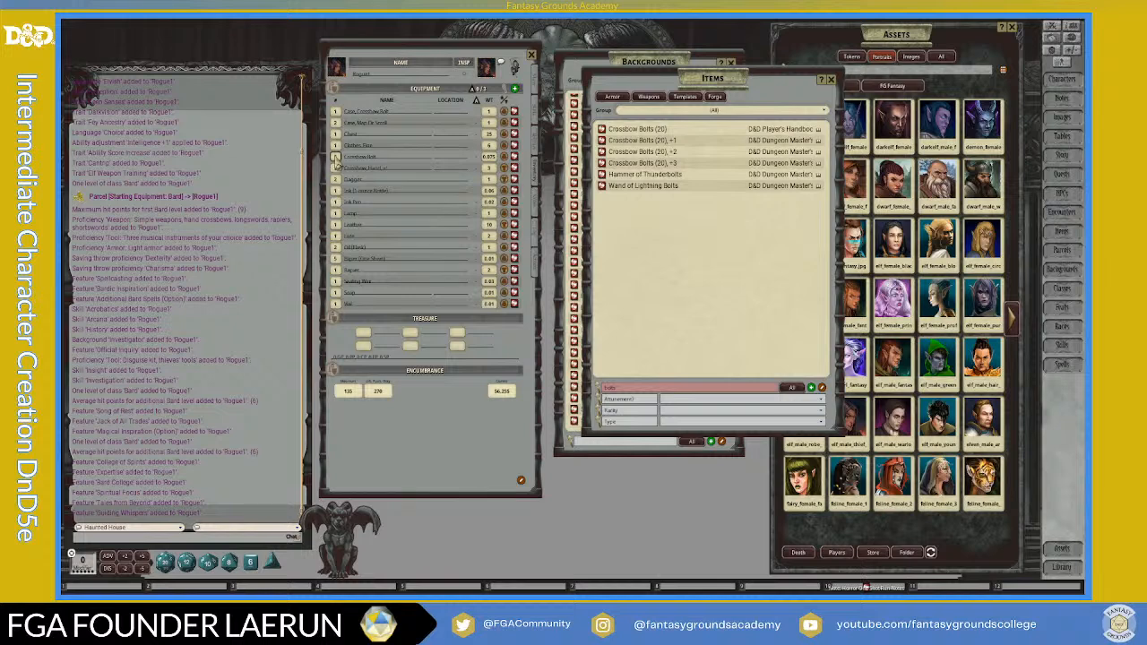
double_click(335, 159)
type("20")
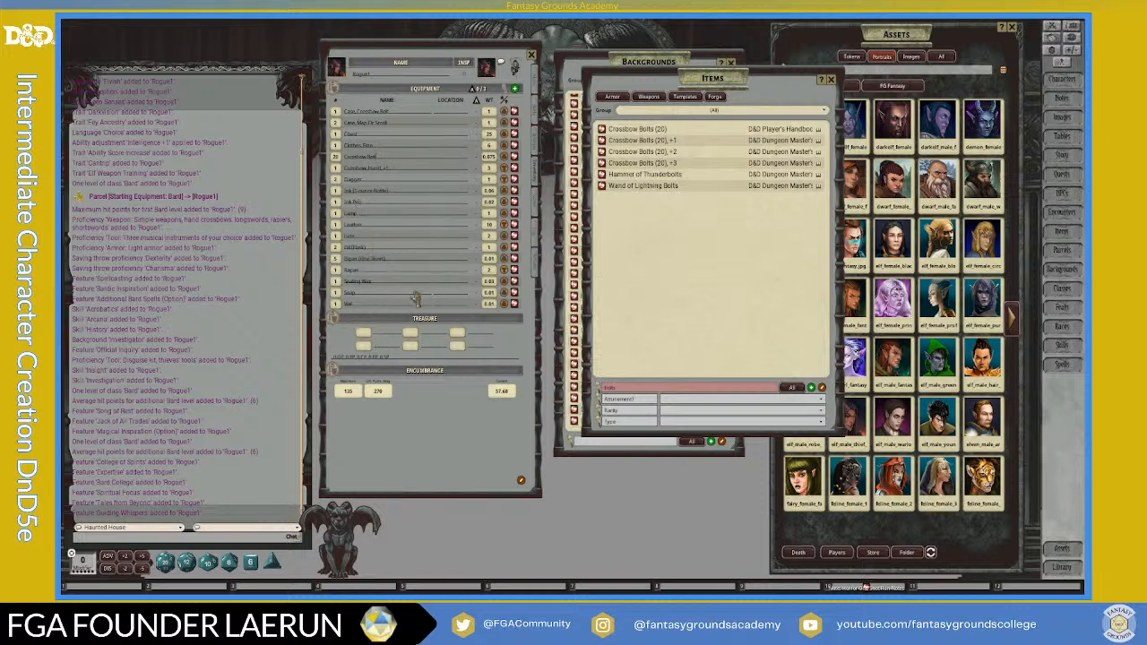
Record 5 gp in the first treasure entry of the character's inventory.
left_click(363, 333)
type("5")
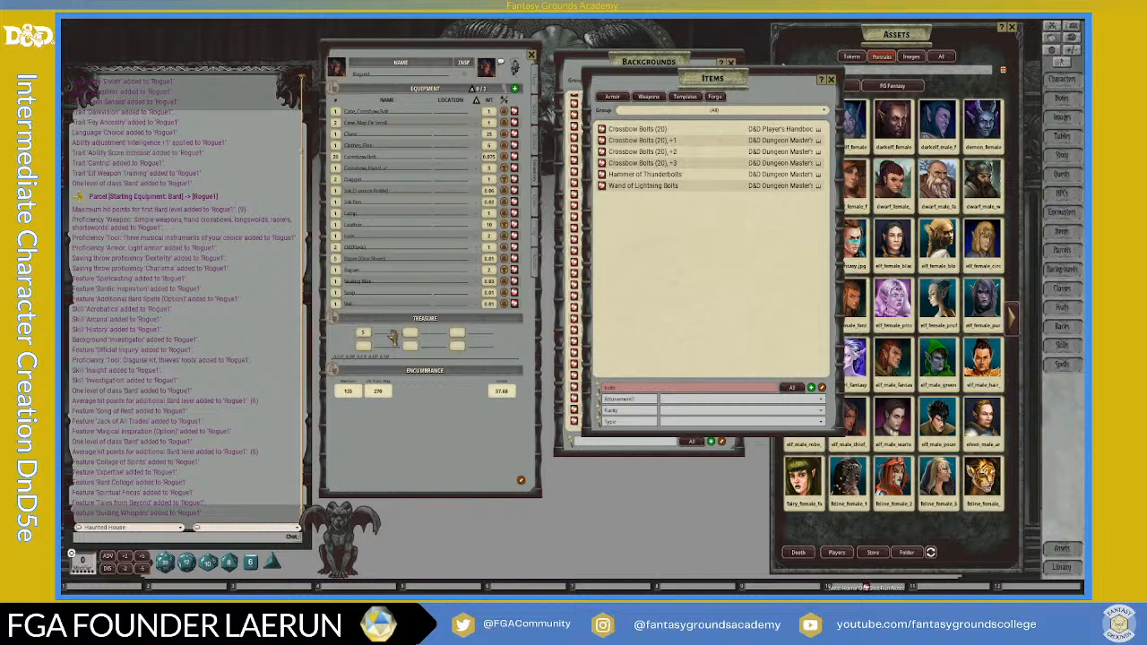
left_click(391, 336)
type("gp")
Check the Elf Weapon Training trait, add longbow and shortbow to the weapon proficiencies, and replace the Choice language with Sylvan.
left_click(535, 210)
left_click(535, 143)
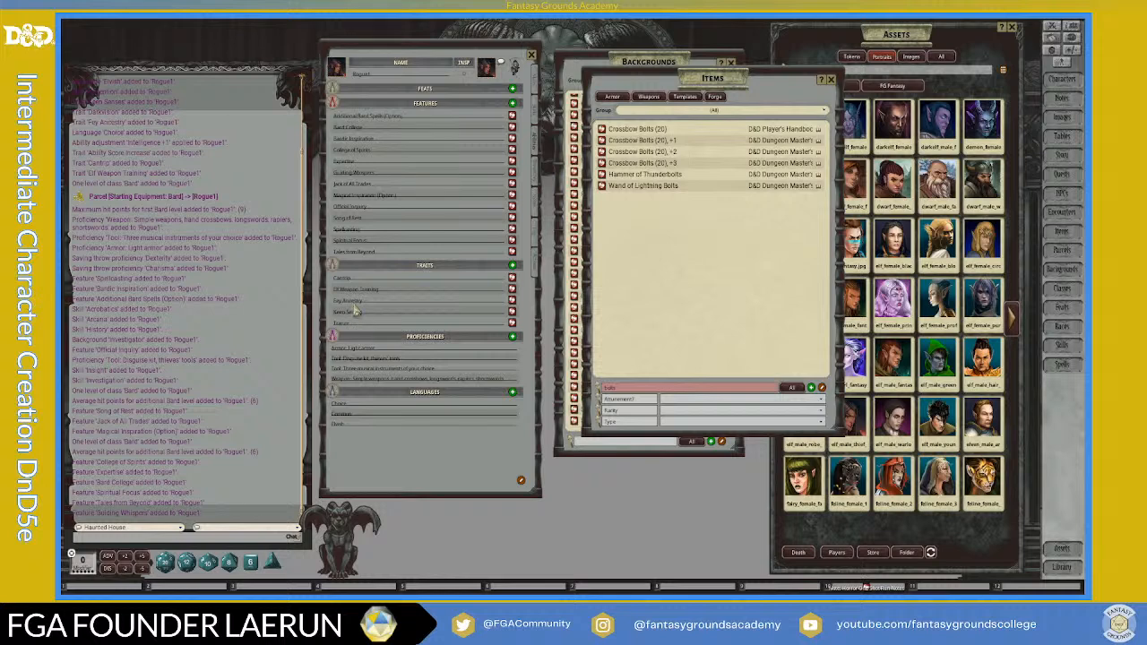
left_click(513, 289)
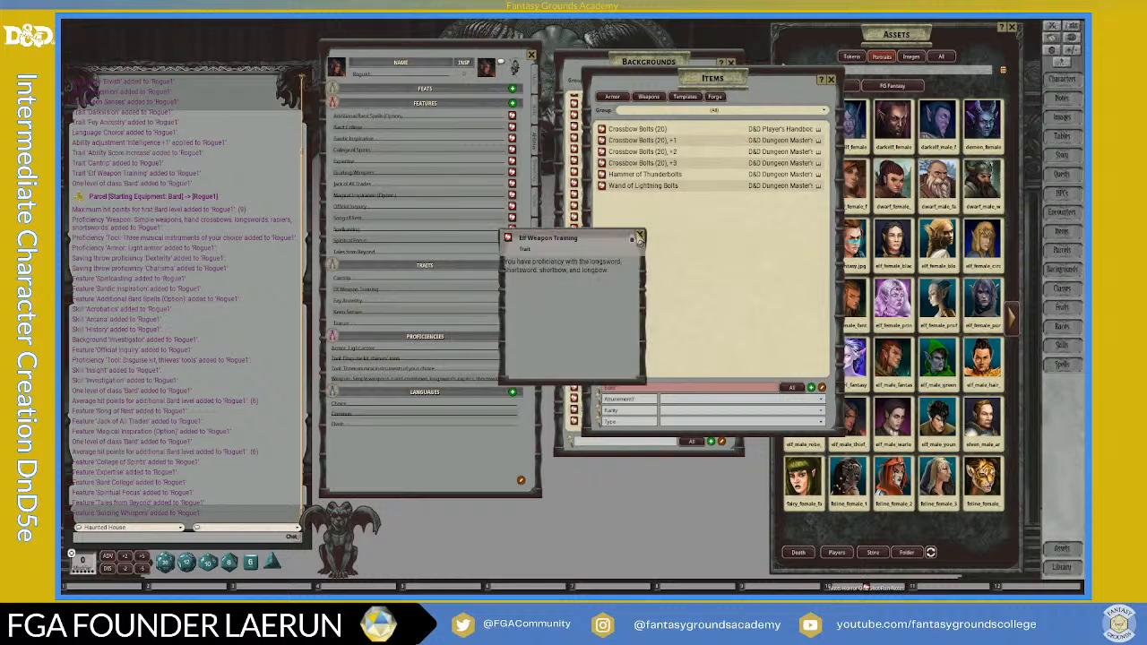
left_click(639, 237)
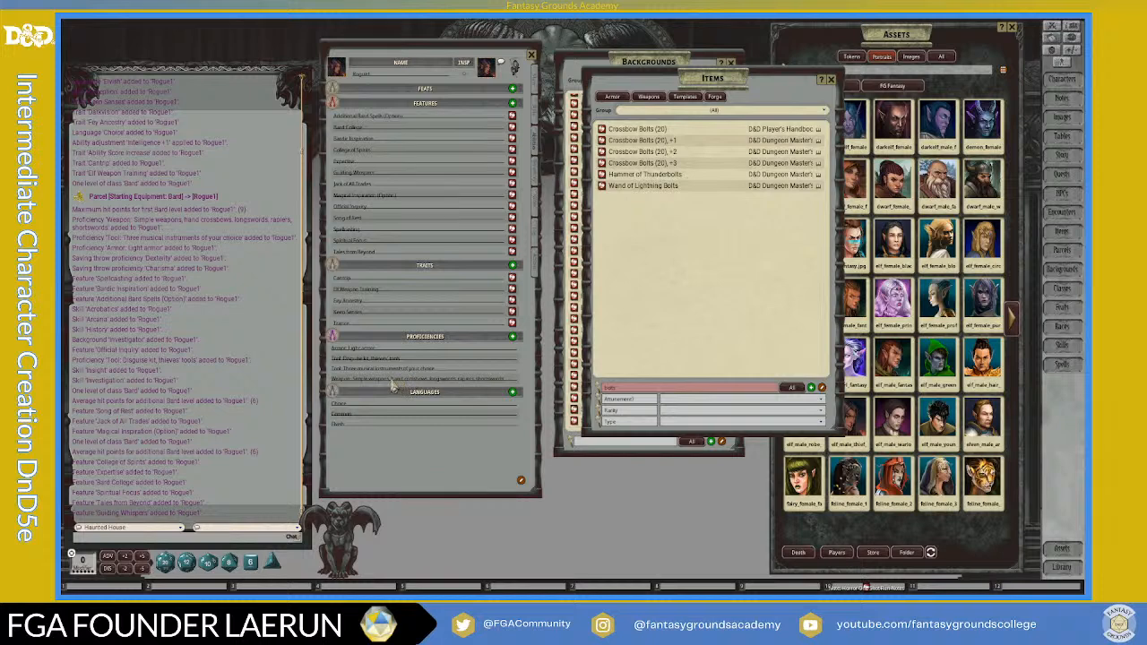
left_click(518, 389)
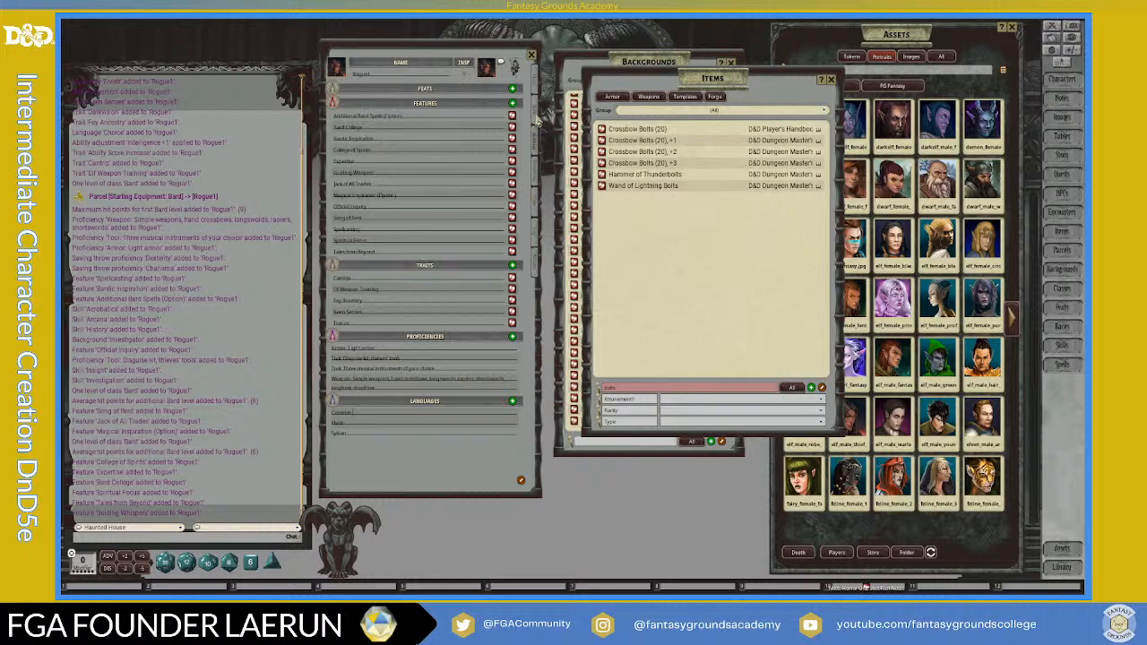
Add five blank custom entries to the character's skills list.
left_click(536, 124)
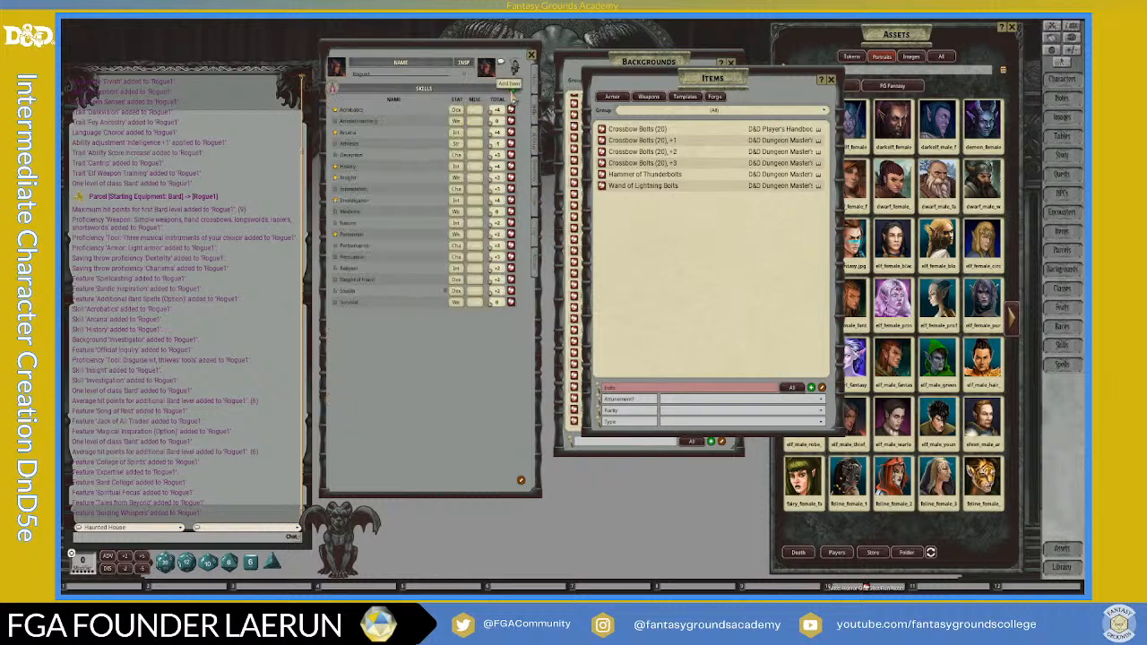
left_click(513, 89)
left_click(514, 89)
left_click(513, 90)
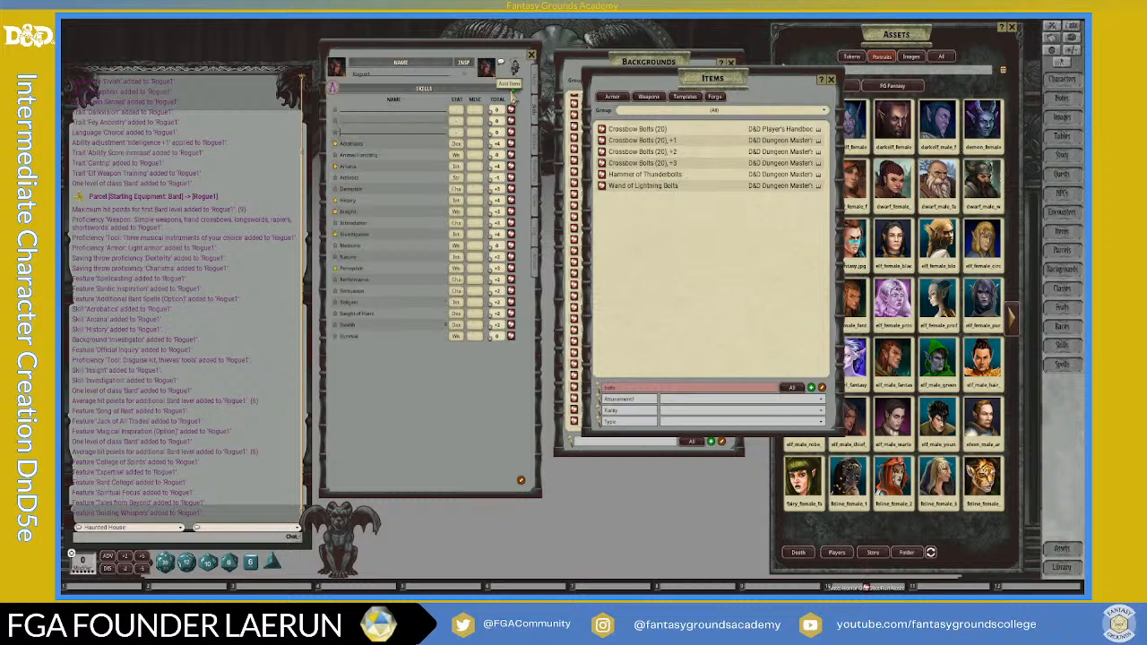
left_click(513, 89)
left_click(515, 91)
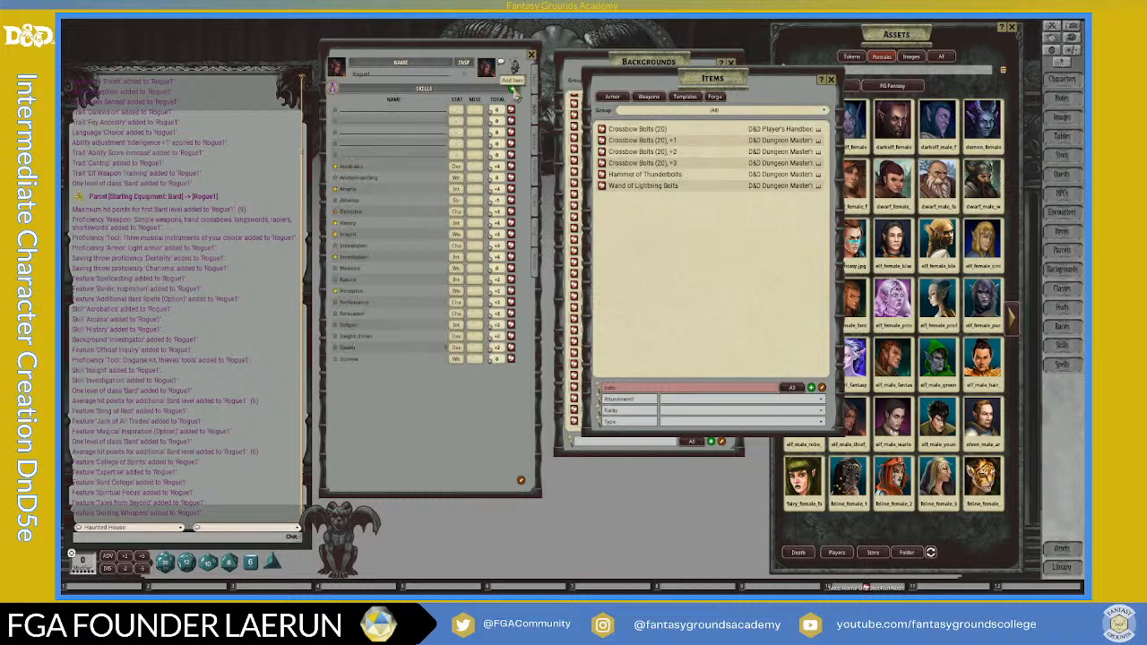
Add one more custom entry to the skills list and mark the blank entries as proficient.
left_click(515, 91)
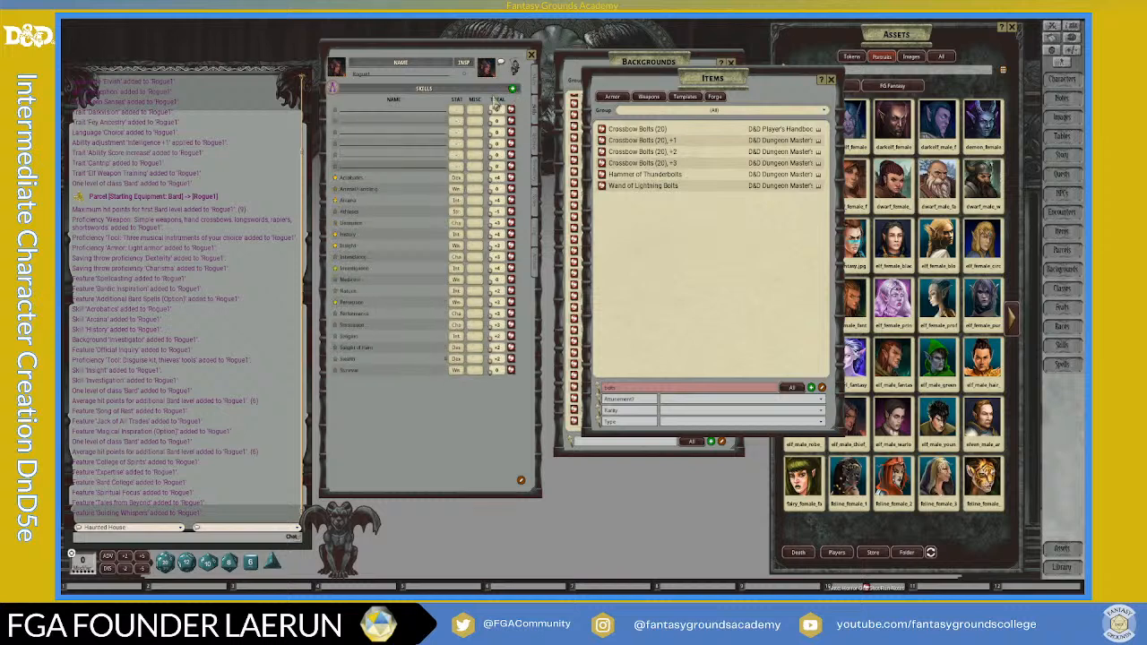
left_click(337, 111)
left_click(336, 132)
left_click(336, 143)
Name the first custom skills Thieves' Tools, Disguise Kit and Instrument: Lyre.
left_click(370, 112)
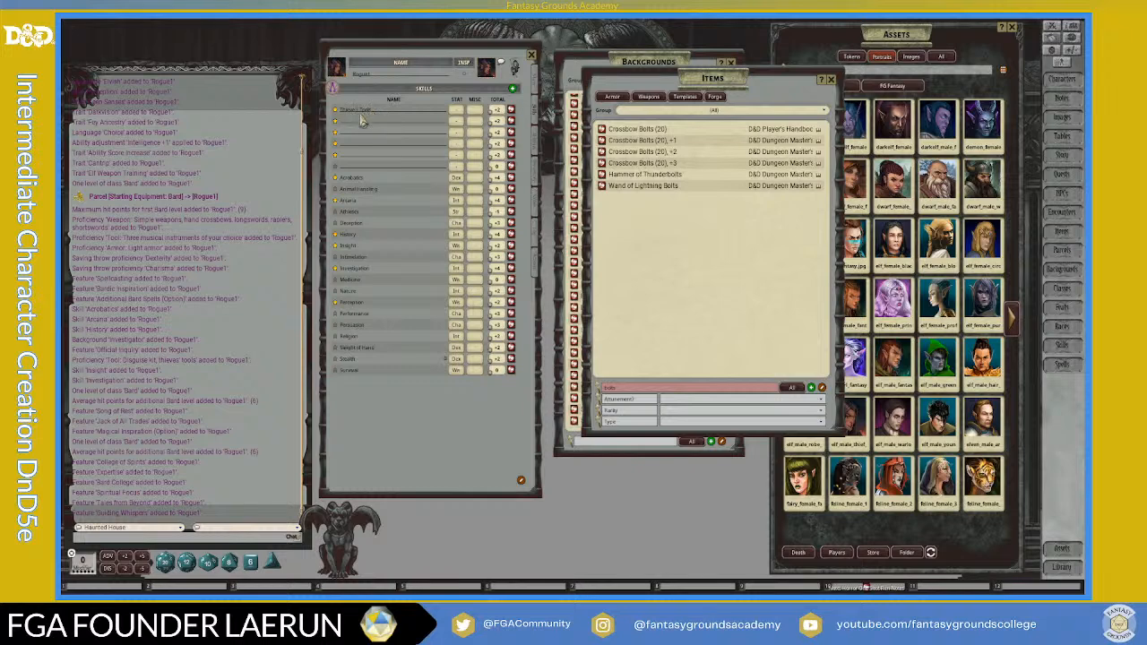
key("Return")
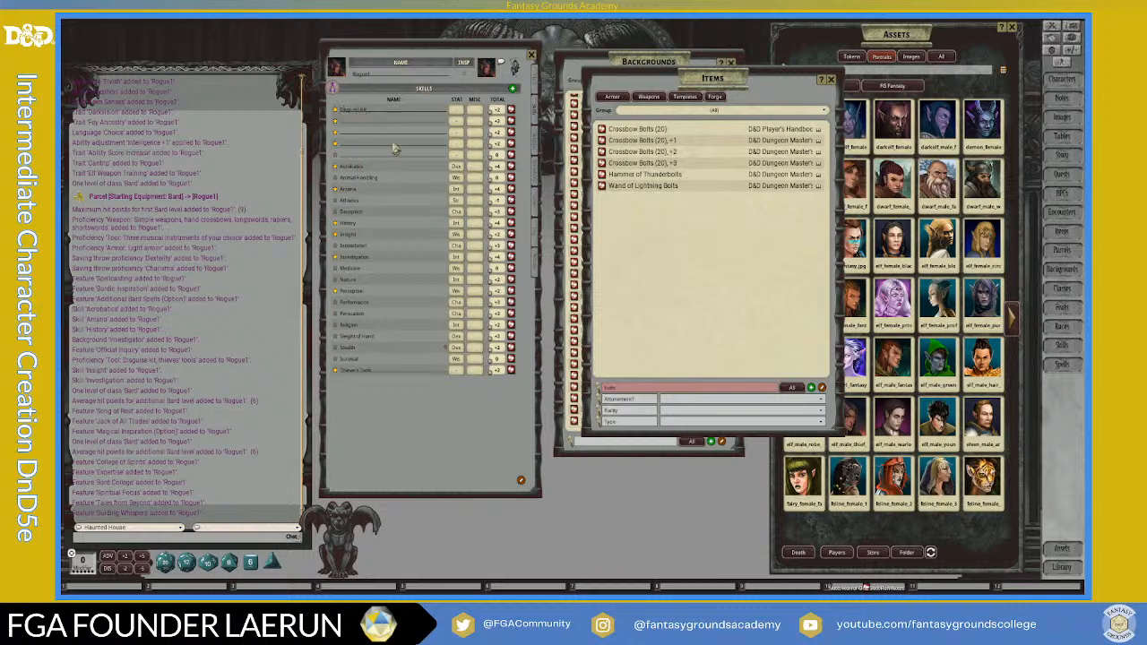
key("Return")
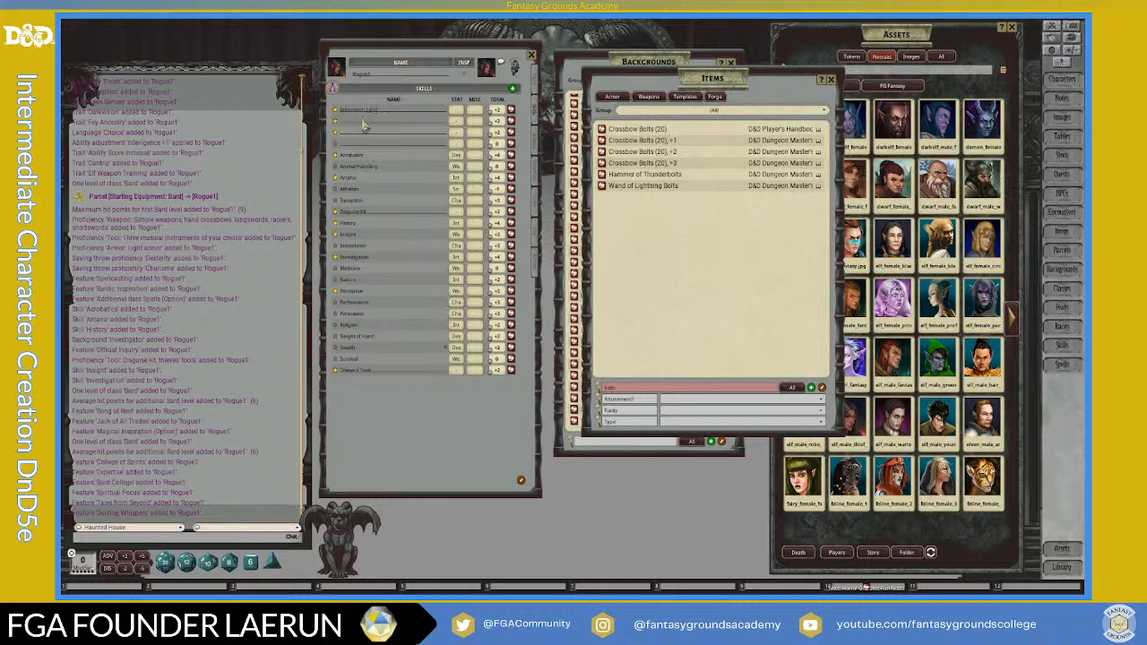
Name the next custom skill Instrument: Mandolin and enter Instrument as the name of the following one.
left_click(363, 125)
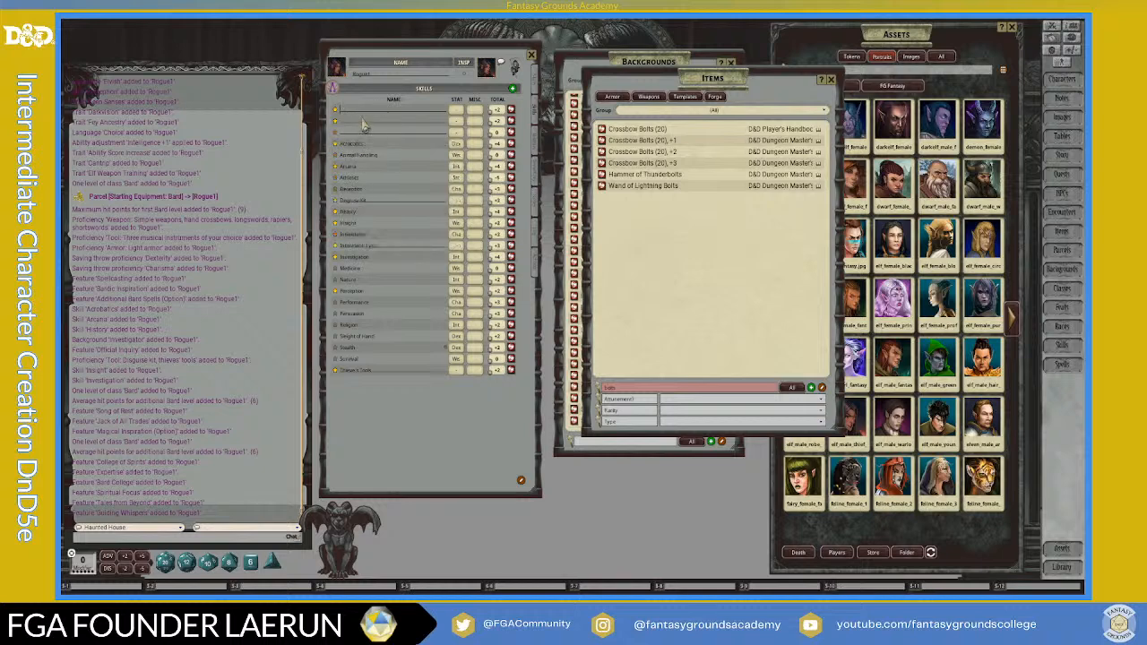
type("In")
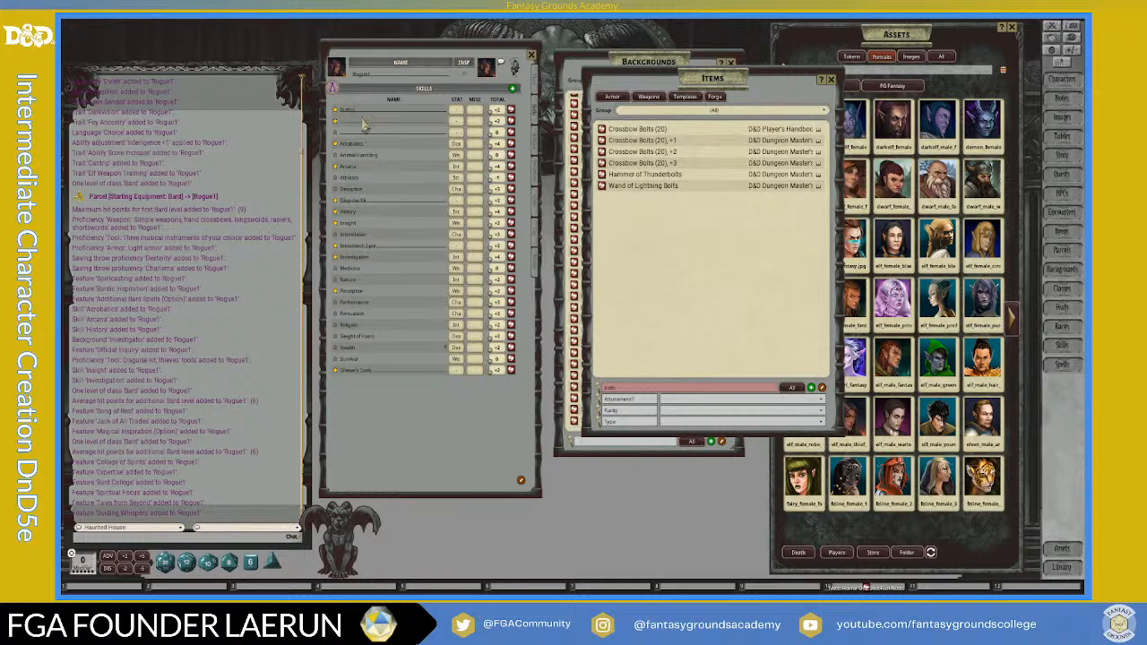
type("strument: Flute")
left_click(369, 130)
type("In")
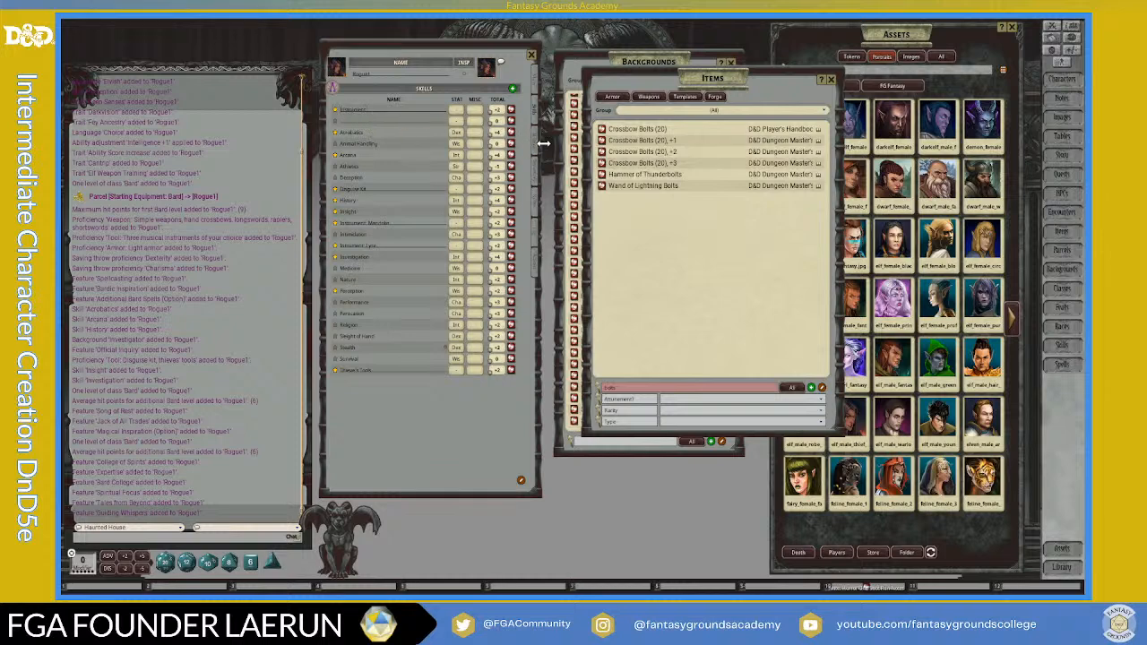
Compare the crossbow's ammo with the bolts in the inventory and set the hand crossbow's ammo to 20.
left_click(539, 259)
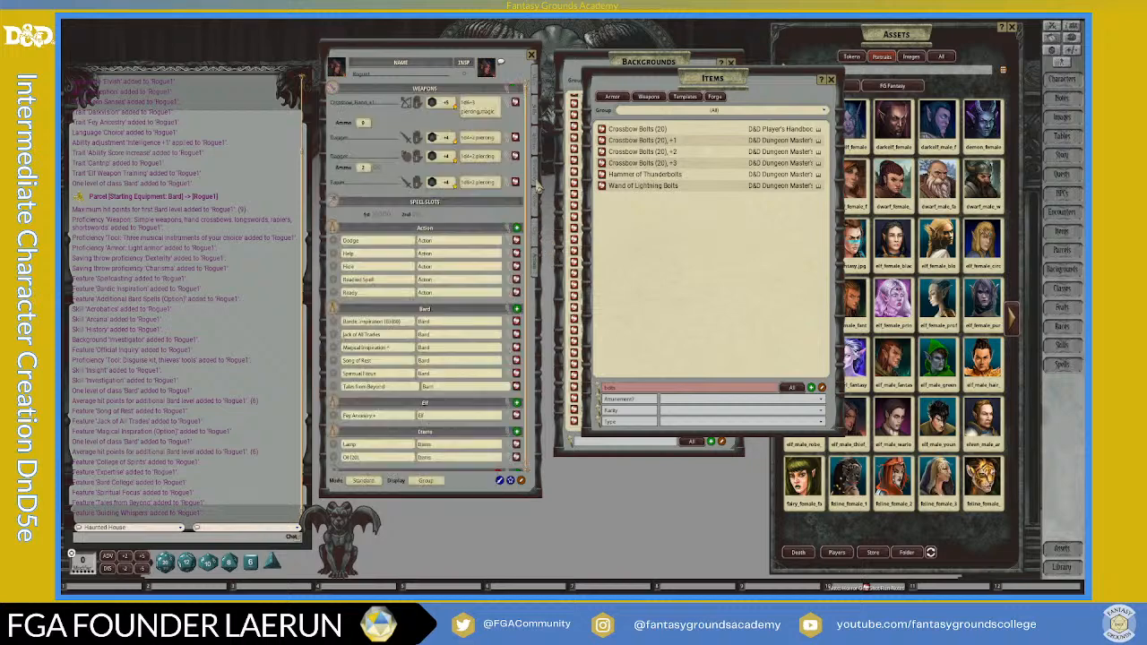
left_click(537, 176)
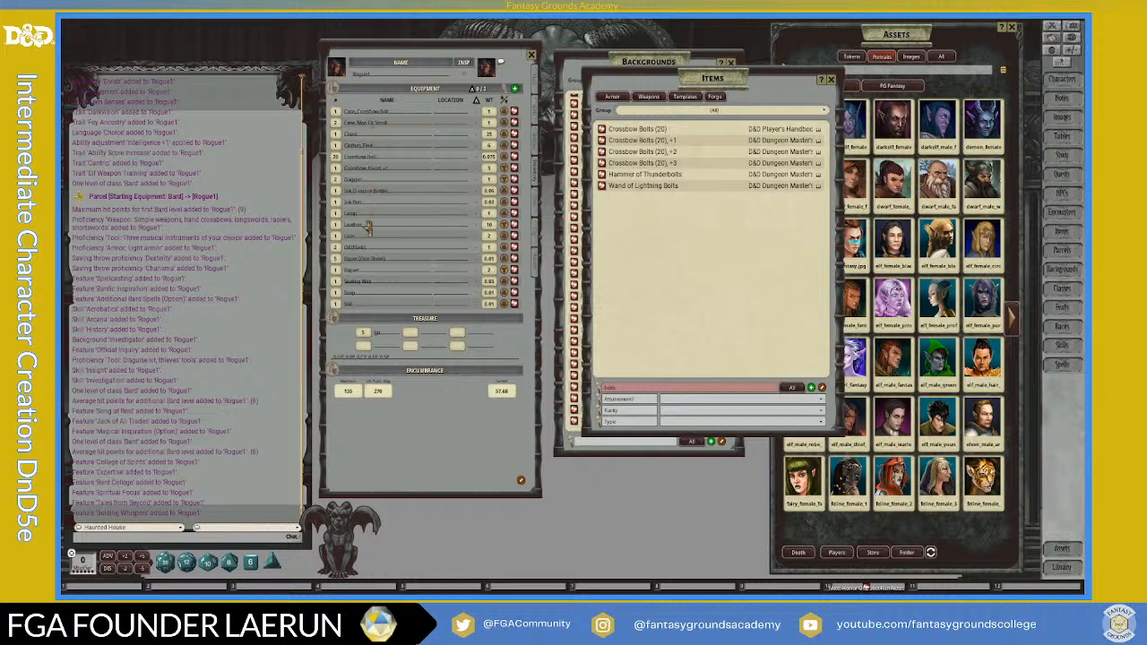
left_click(536, 272)
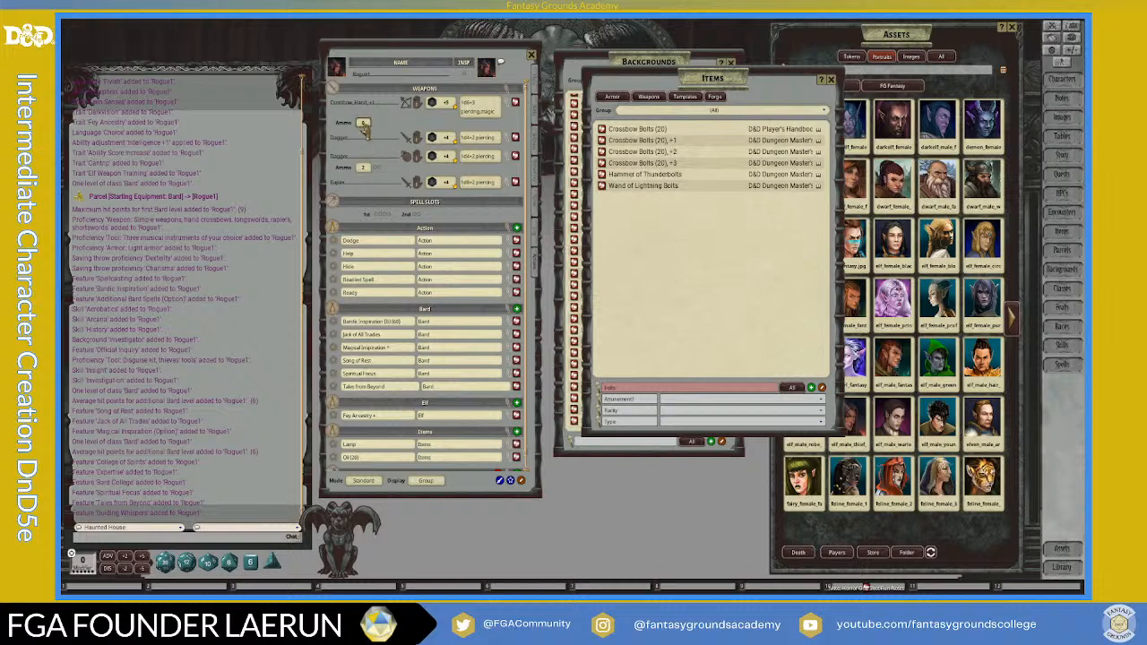
type("20")
left_click(535, 179)
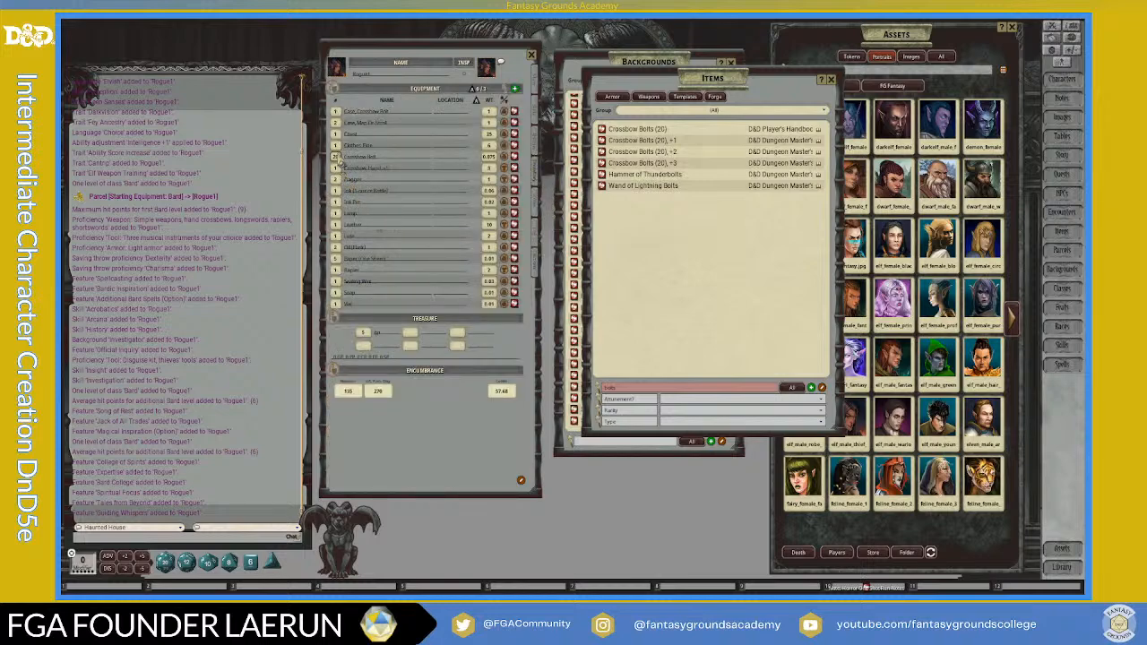
left_click(537, 208)
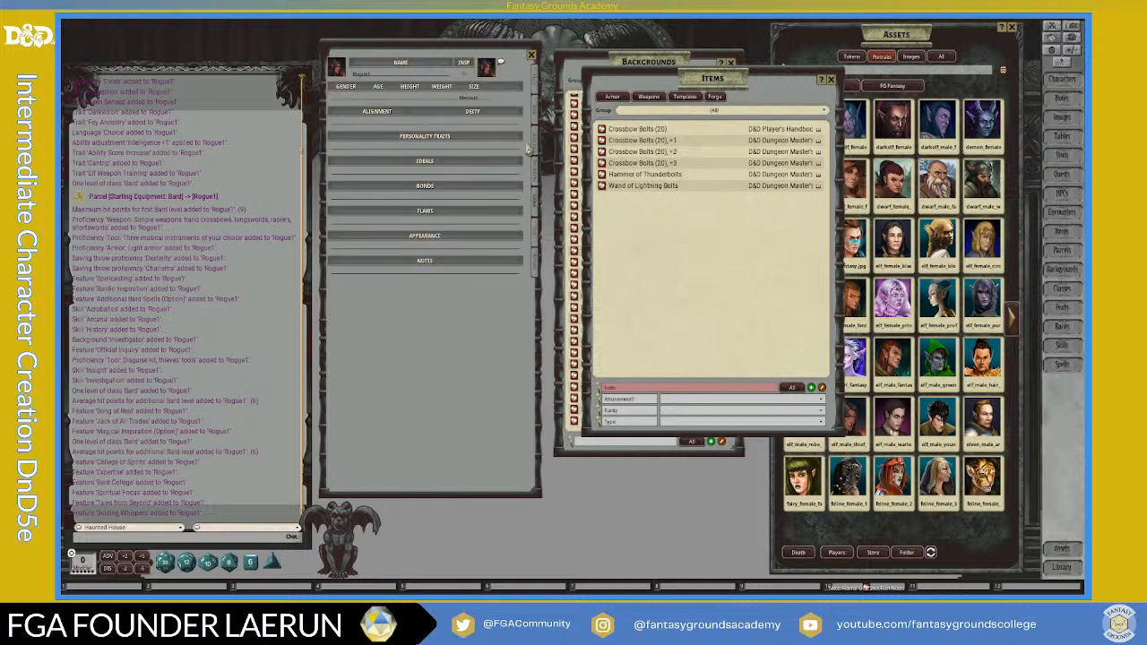
Name the last custom skill Instrument: Lute, make it proficient with Charisma, and assign ability stats to the other tool skills.
left_click(535, 129)
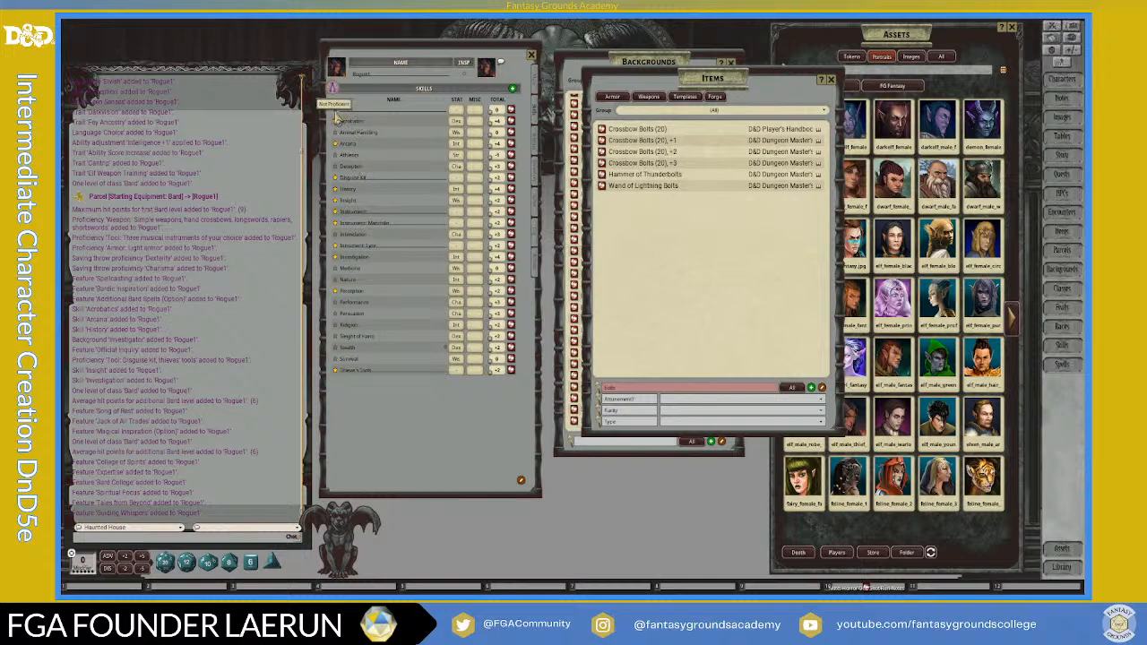
left_click(377, 119)
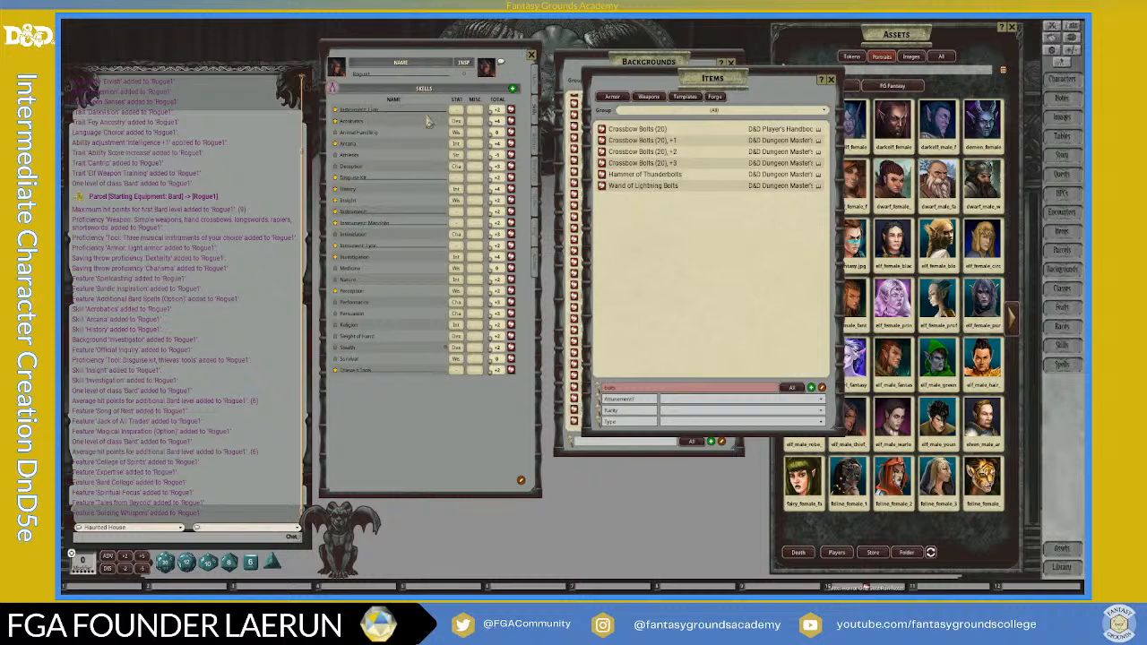
left_click(457, 109)
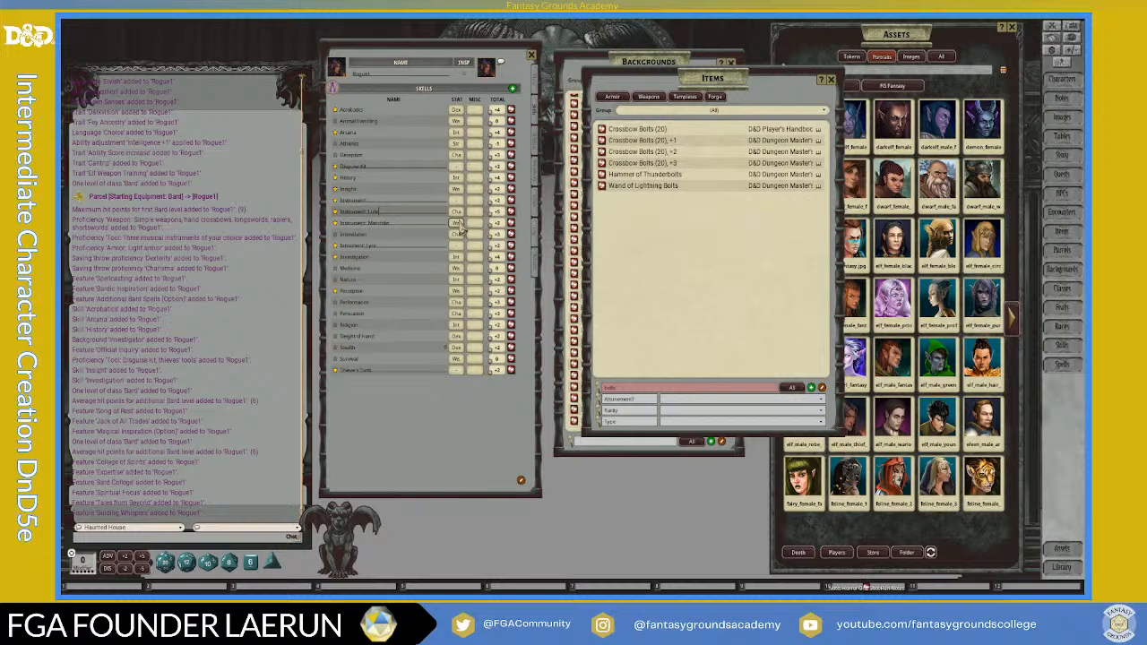
left_click(461, 225)
left_click(458, 373)
Search the items for "kit" and add a Disguise Kit to the character's equipment.
left_click(538, 148)
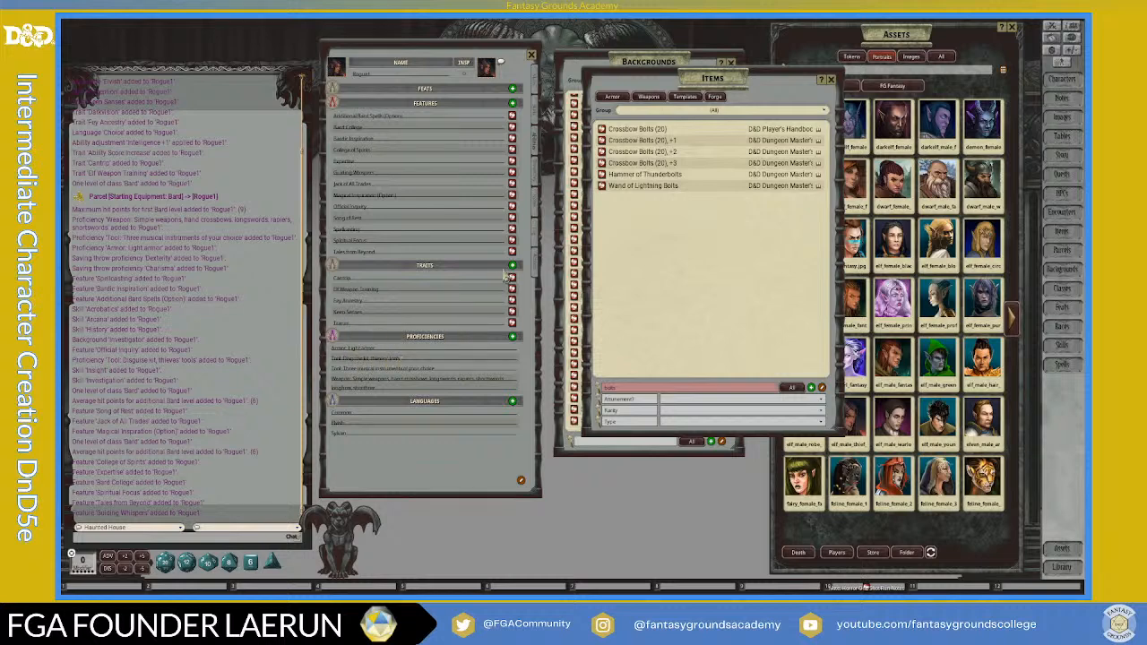
left_click(536, 271)
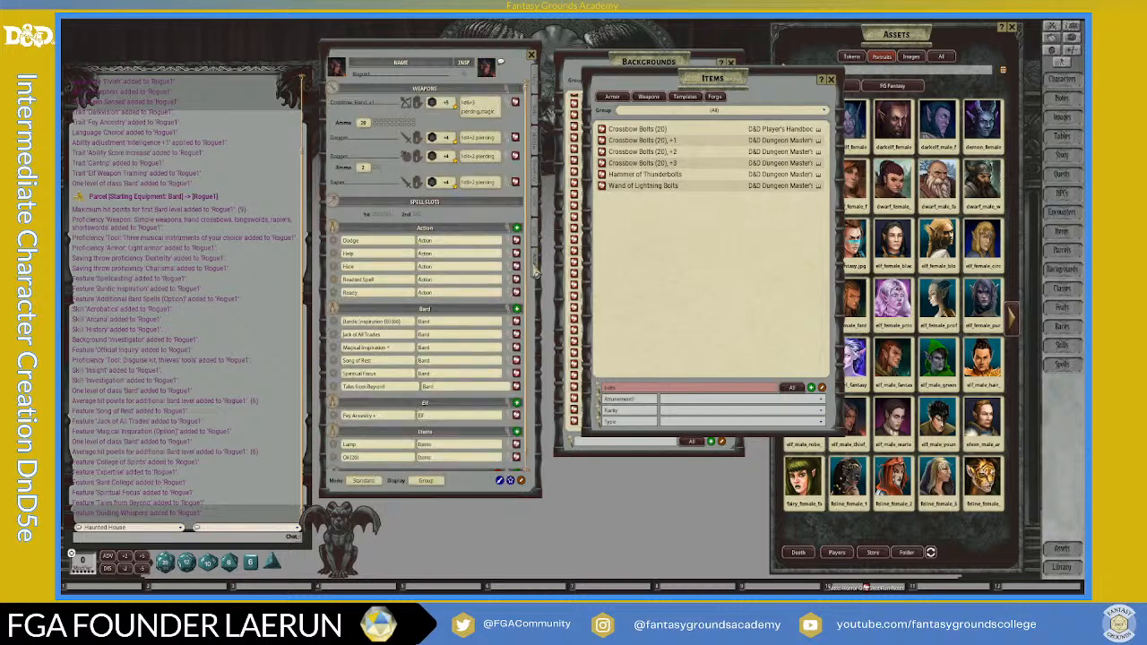
left_click(540, 180)
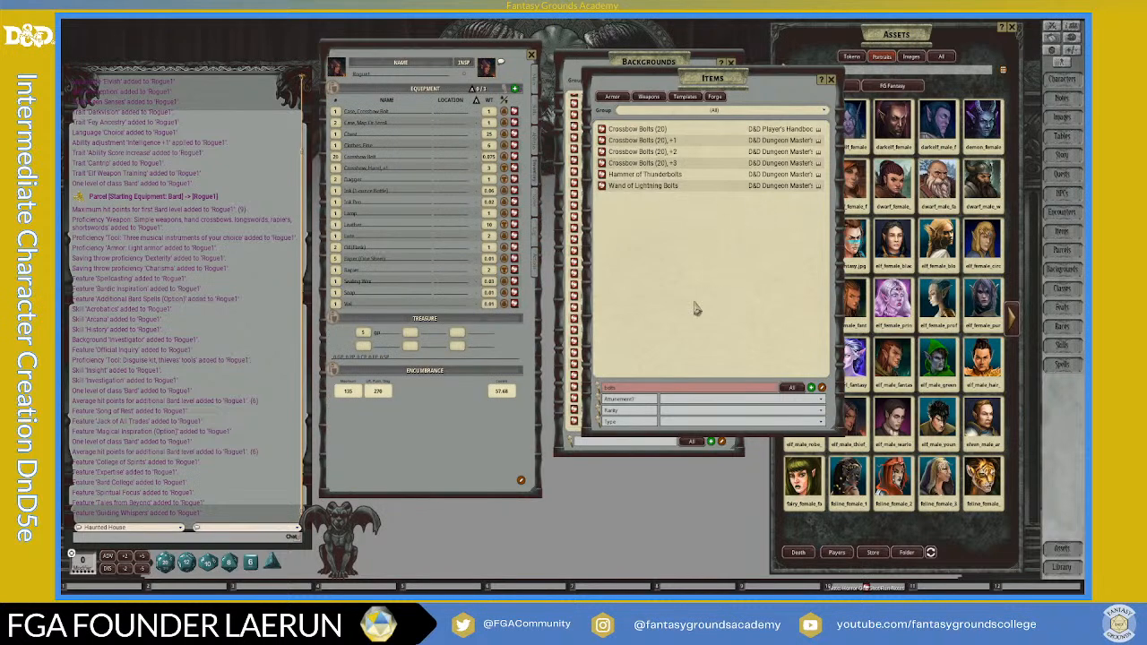
left_click(638, 391)
type("kit")
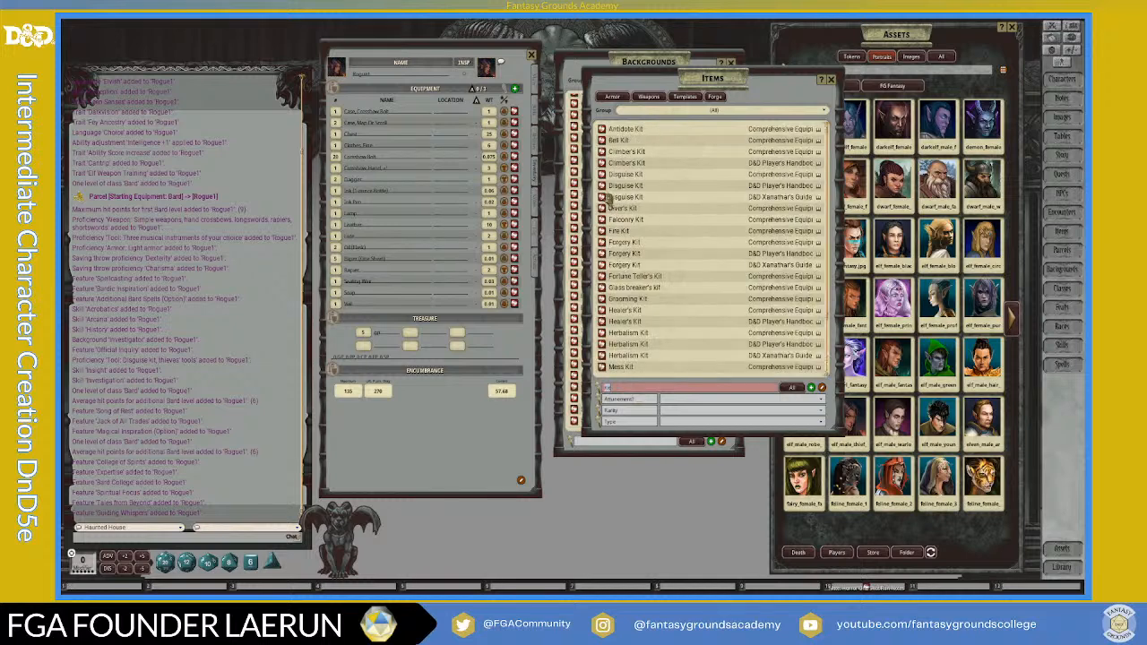
left_click_drag(609, 197, 429, 212)
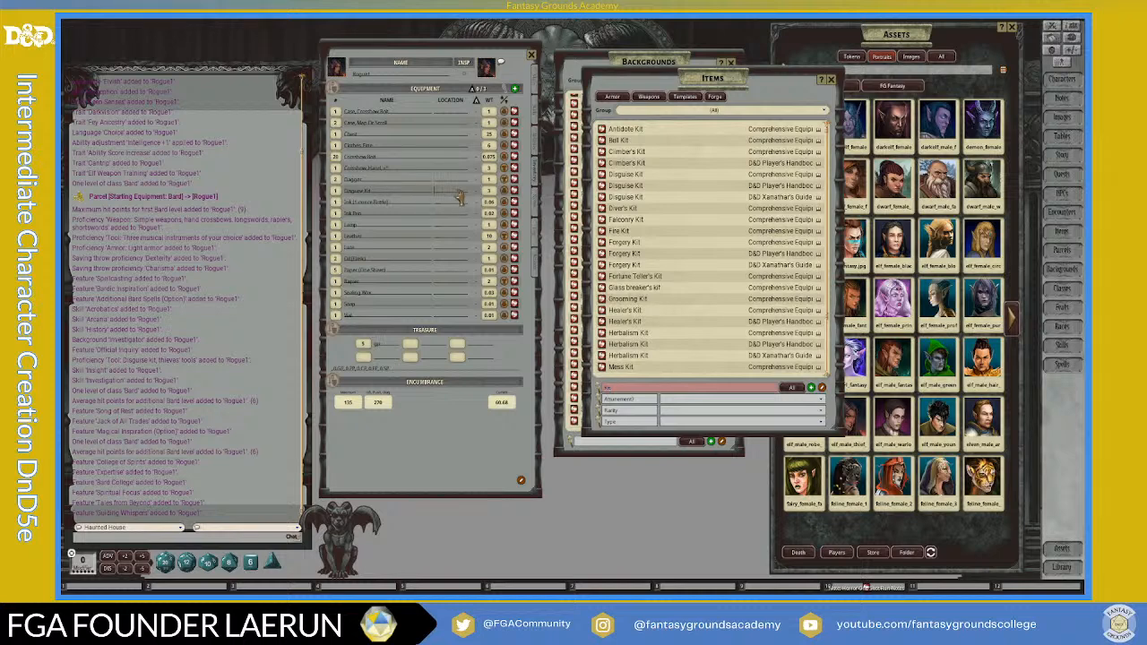
Set the location of the disguise kit and the map or scroll case to Chest.
left_click(437, 149)
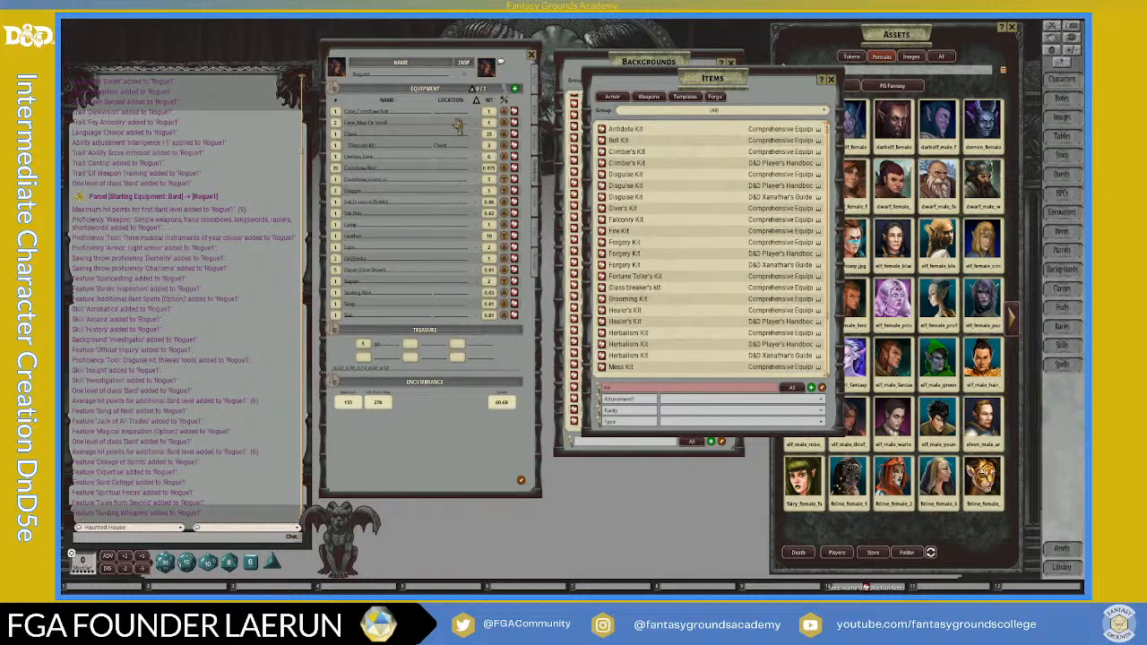
left_click(456, 125)
type("Chest")
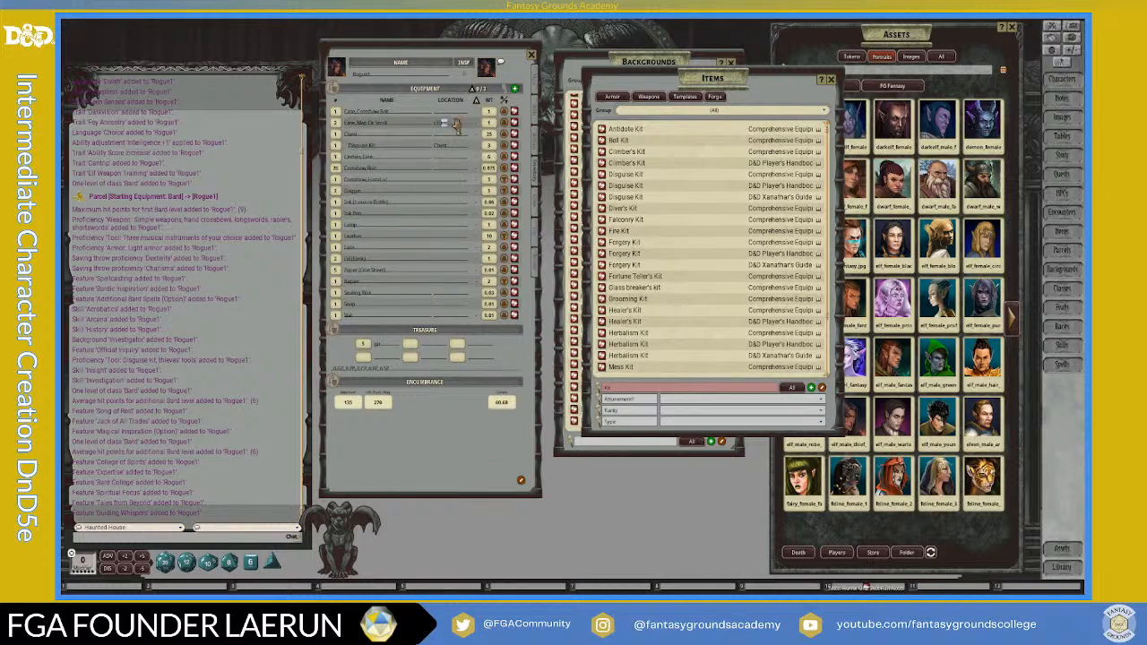
left_click(414, 160)
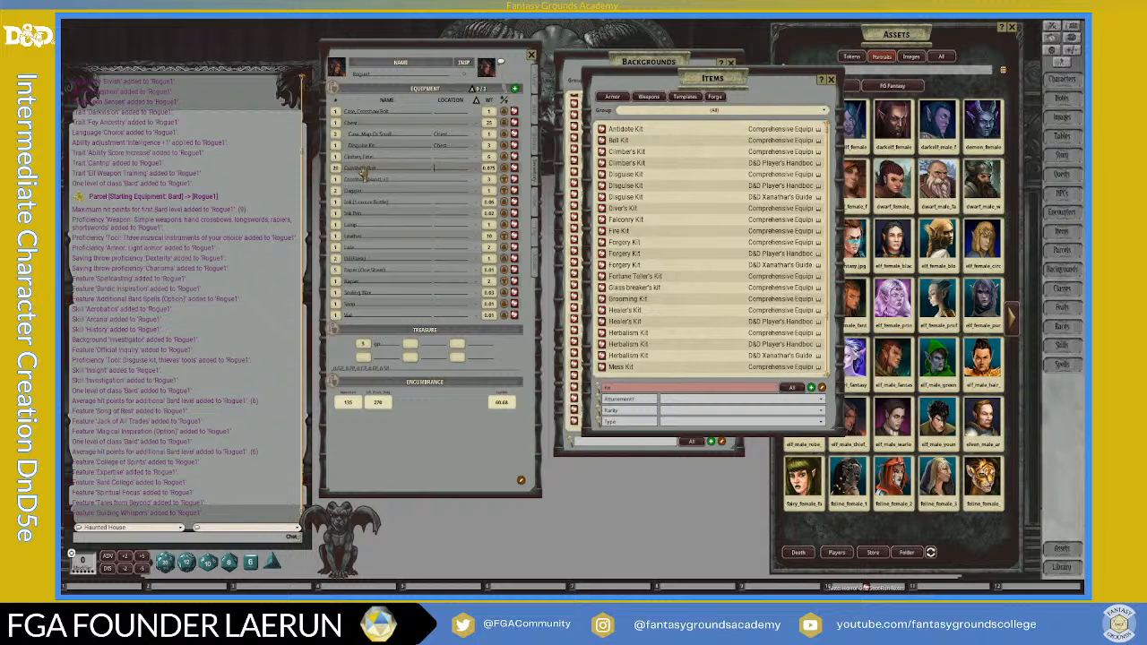
Set the location of the crossbow bolts to "Case, Crossbow Bolt".
left_click(436, 169)
type("Case, Crossbow Bolt")
left_click(405, 197)
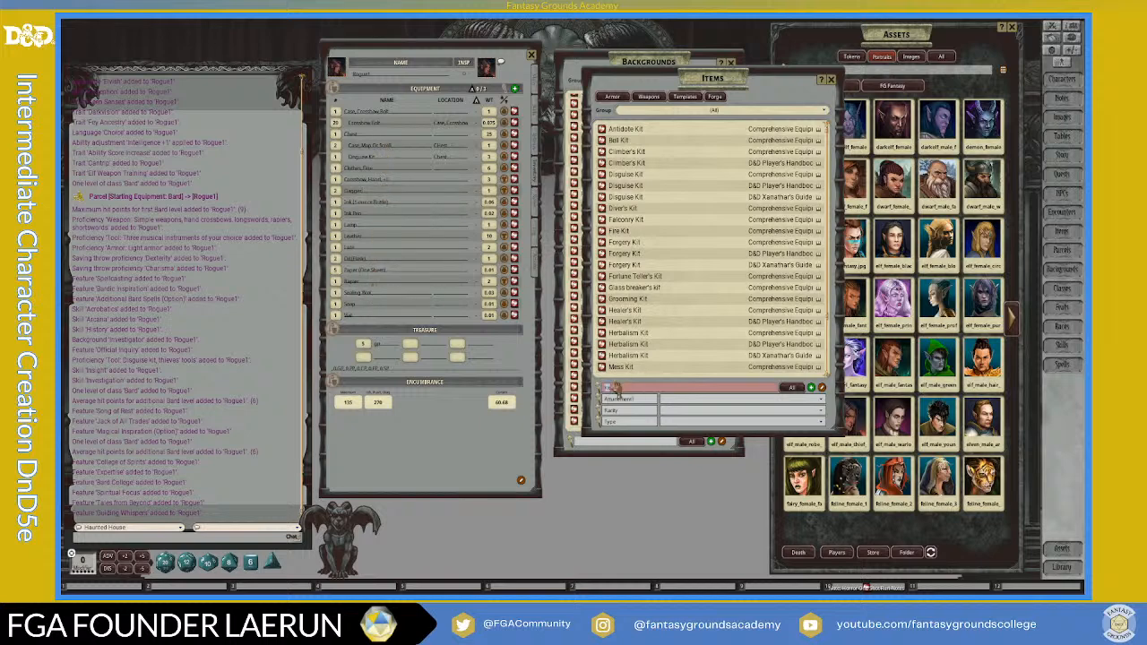
Search the items for "pouch" and add a Pouch to the character's equipment.
left_click(616, 388)
type("pouch")
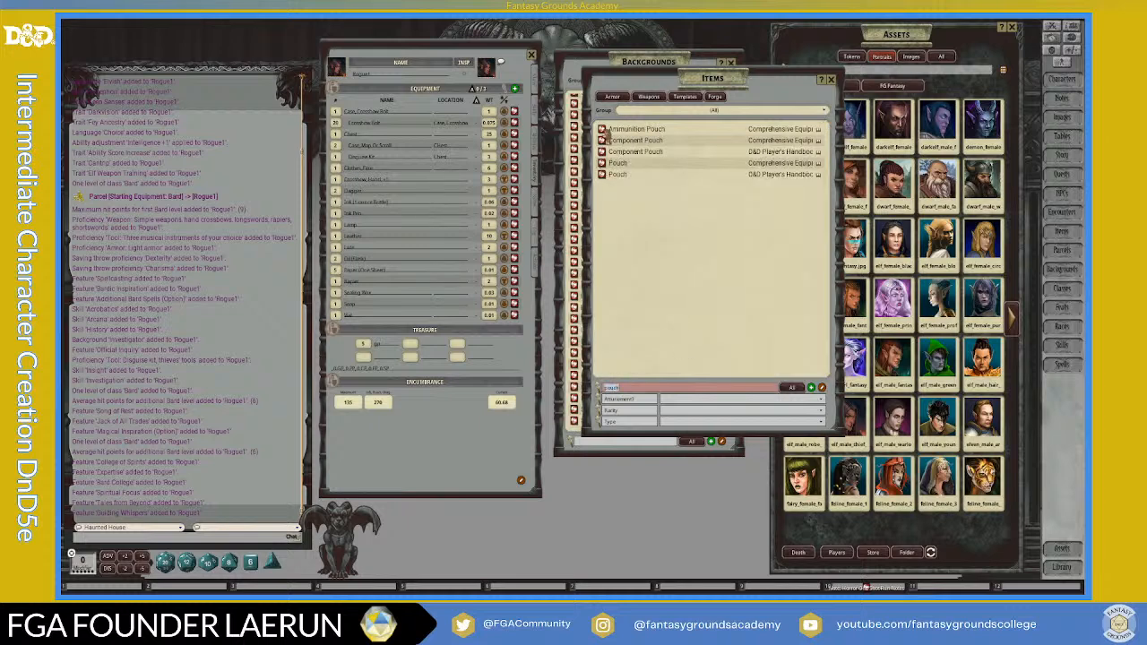
left_click_drag(601, 171, 429, 202)
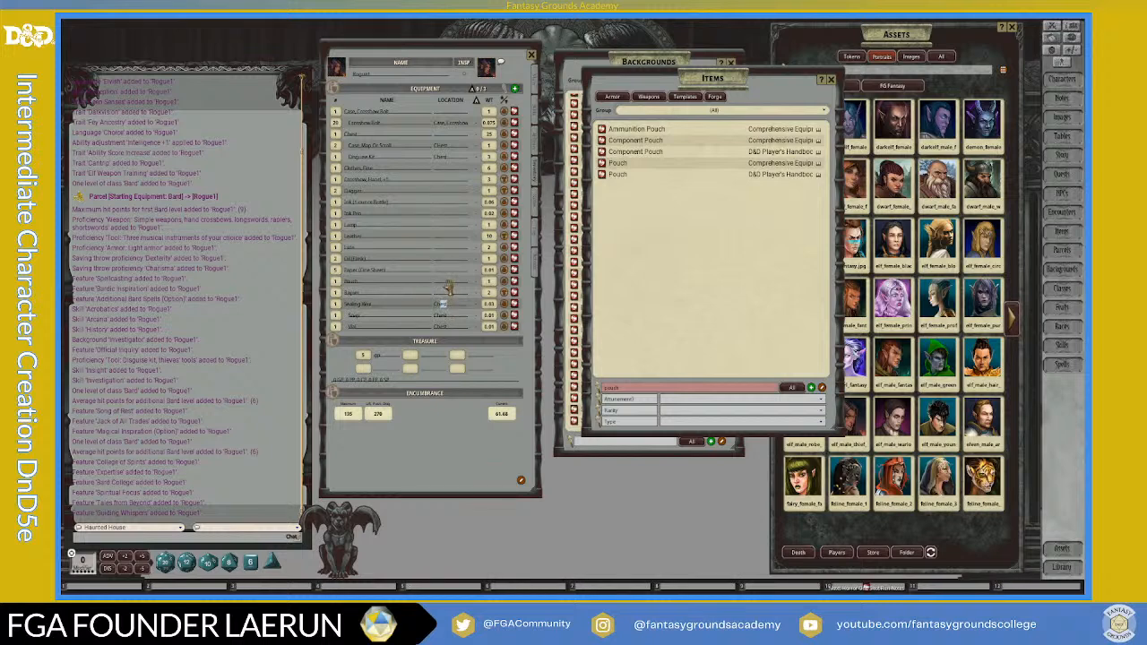
Set the location of the vial, soap, sealing wax, paper, oil and lute to Chest.
left_click(451, 273)
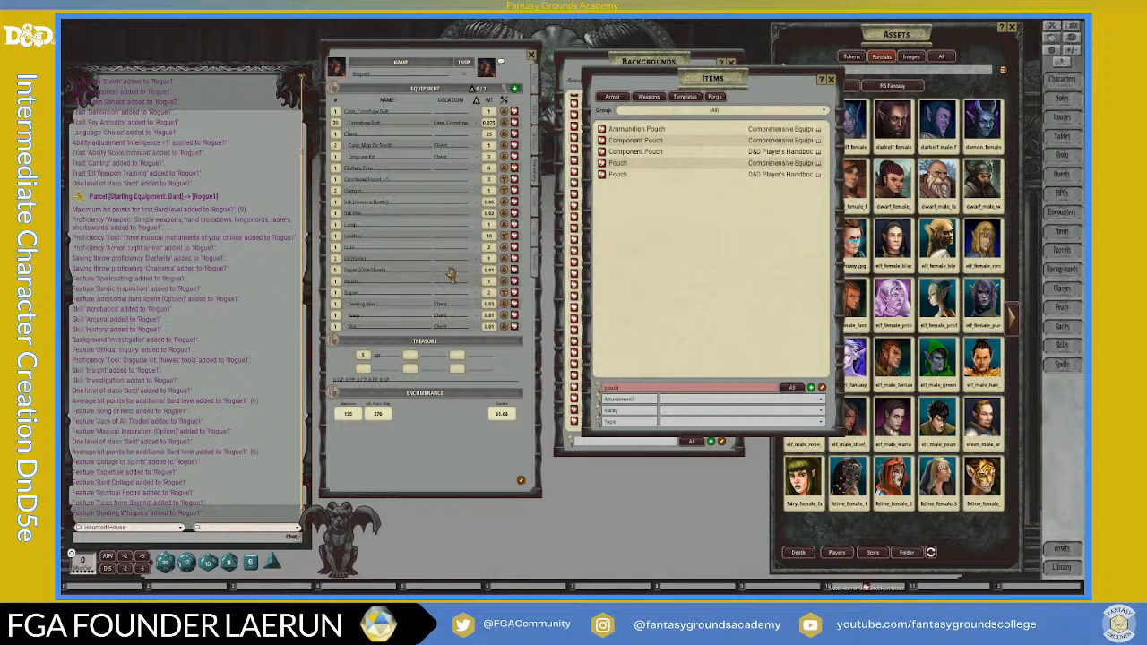
double_click(451, 270)
type("Chest")
left_click(454, 251)
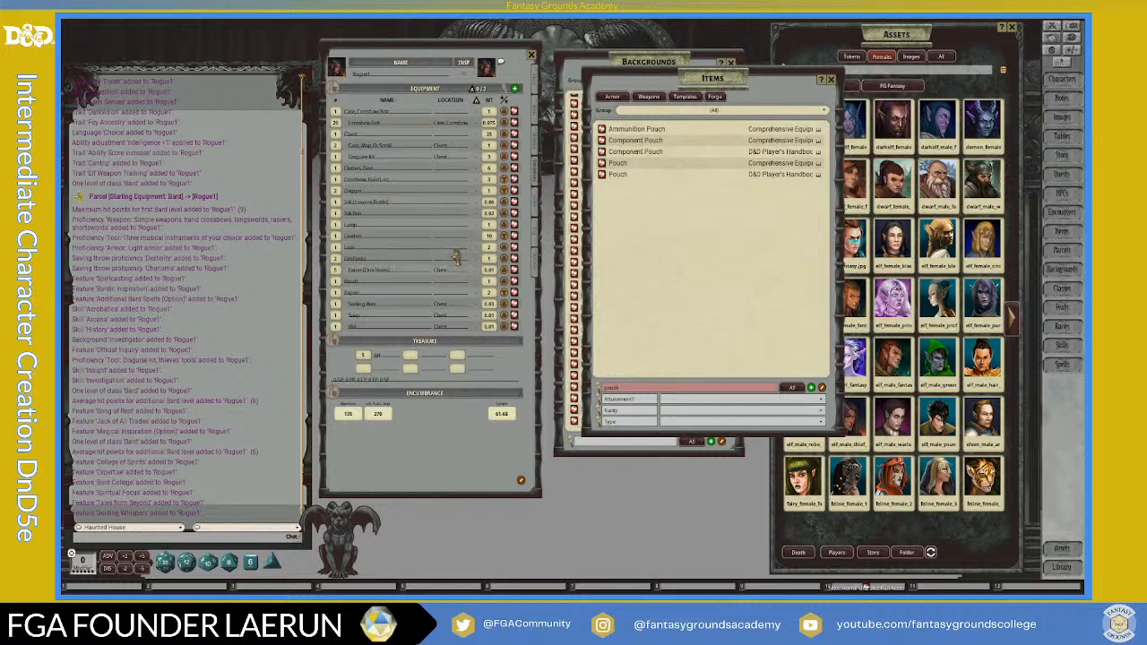
left_click(445, 261)
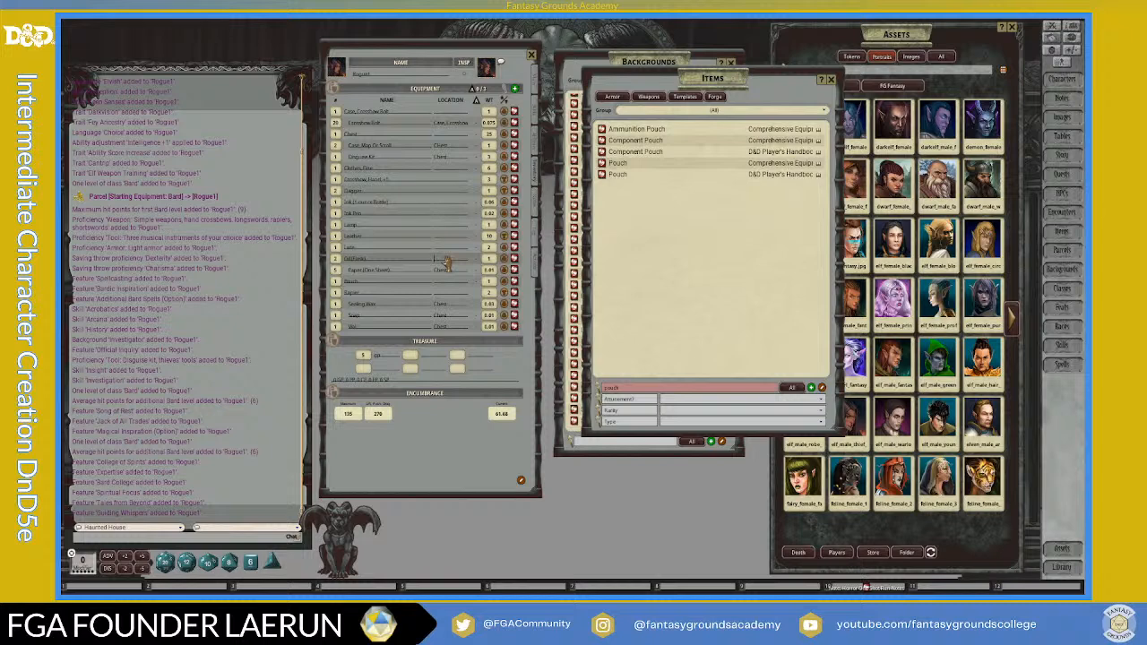
left_click(439, 251)
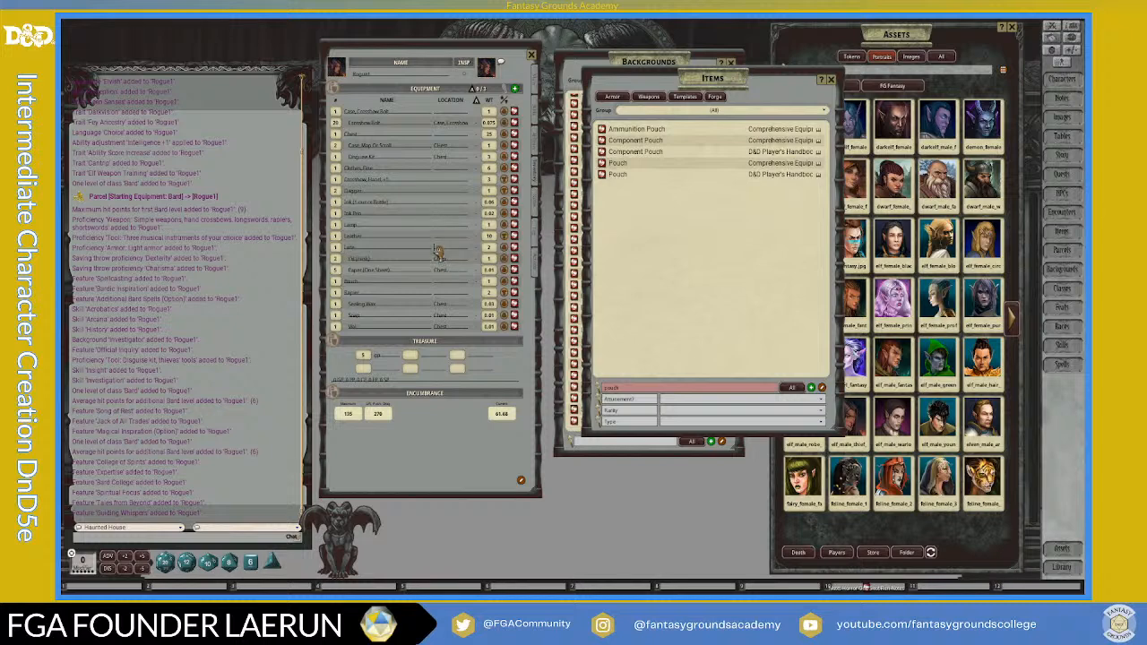
type("Chest")
left_click(453, 235)
Set the location of the lamp, ink pen and ink bottle to Chest.
left_click(450, 225)
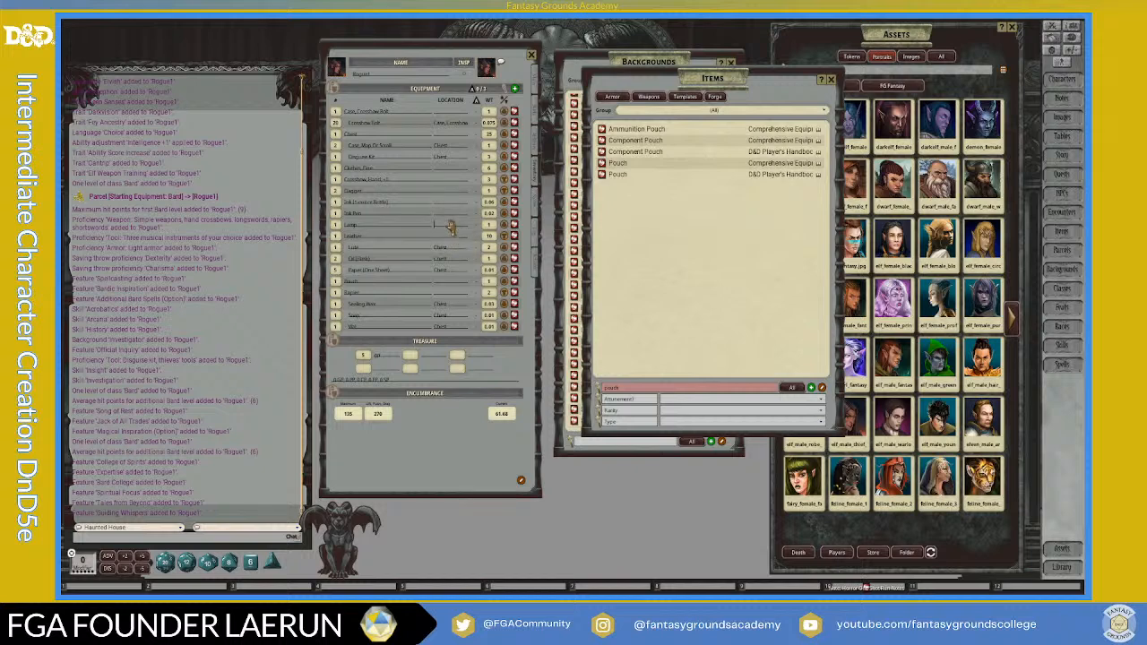
type("Chest")
left_click(449, 215)
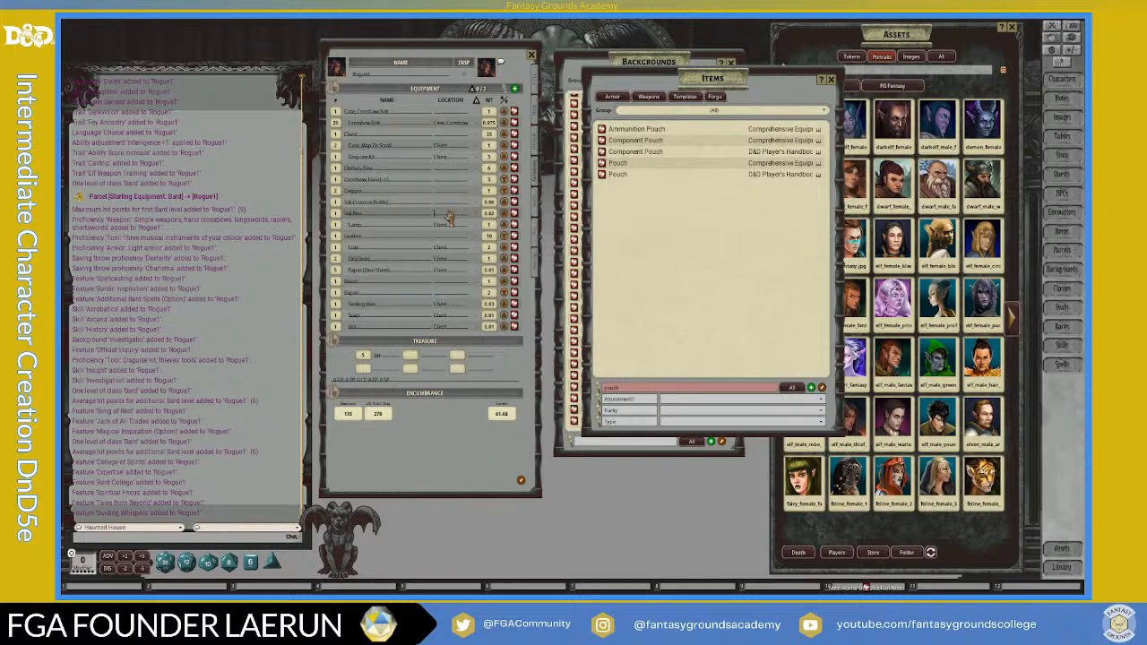
type("Chest")
left_click(447, 203)
type("Chest")
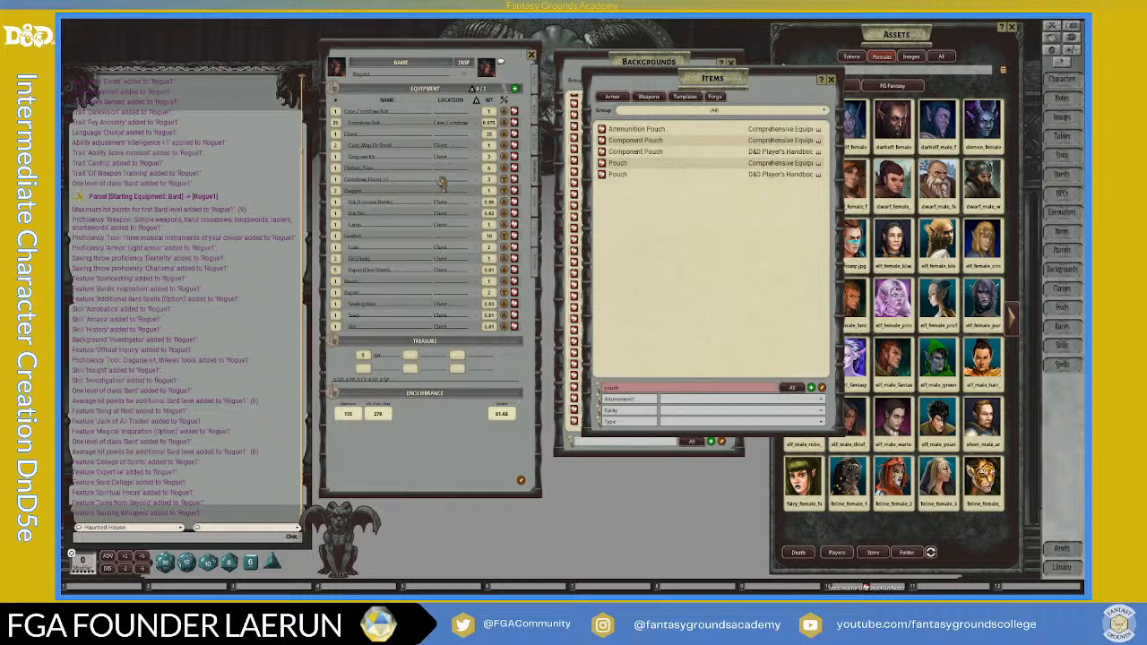
Set the location of the fine clothes to Chest.
left_click(441, 180)
left_click(446, 168)
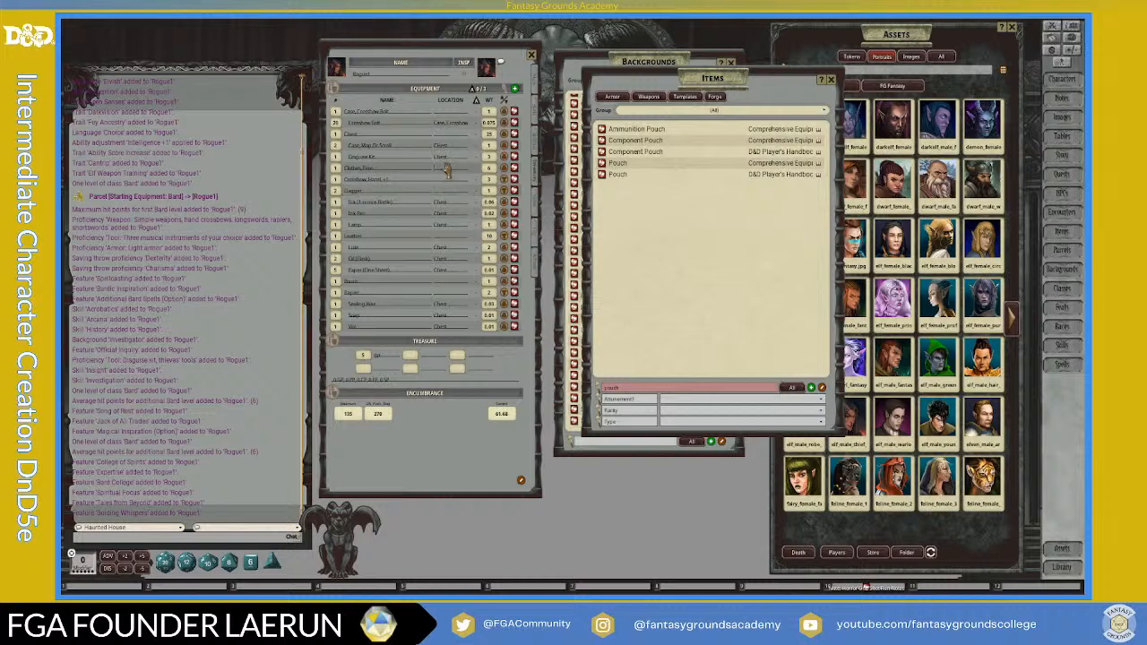
left_click(409, 141)
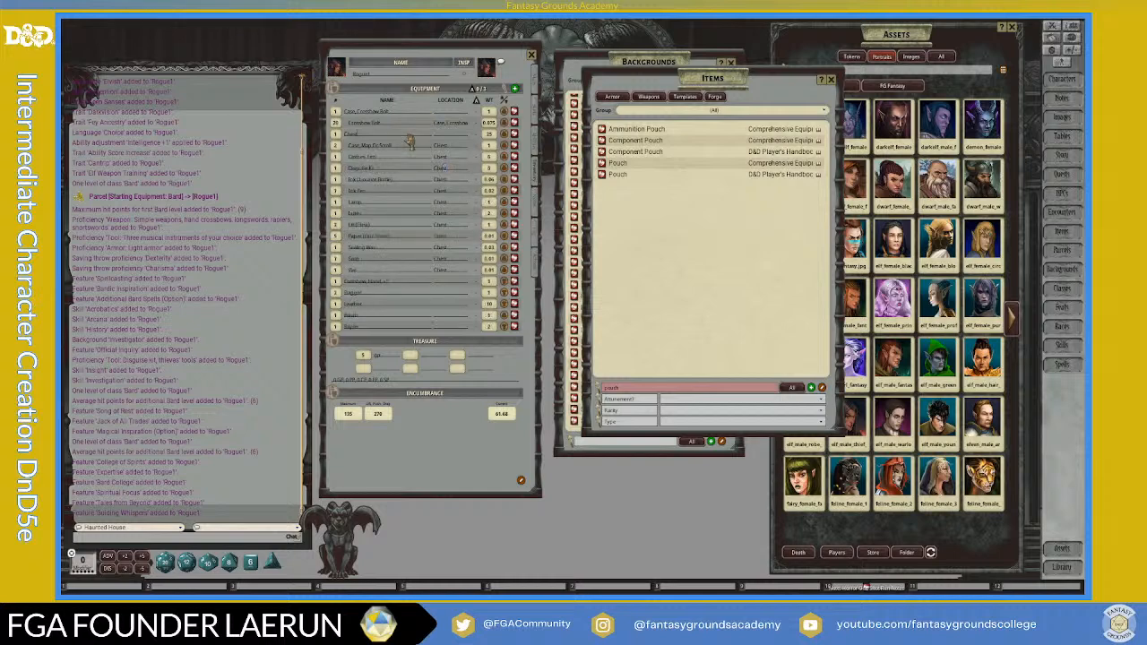
Find the costume clothes in the items, add them to the character's equipment and set their location to Chest.
left_click(438, 147)
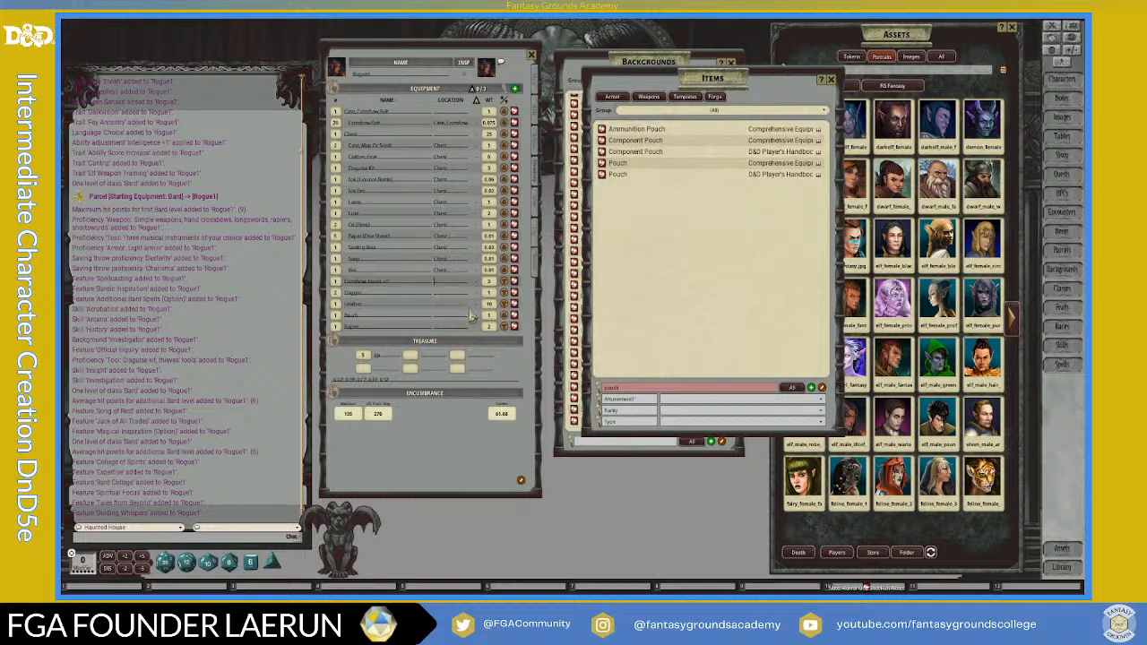
double_click(627, 390)
key("BackSpace")
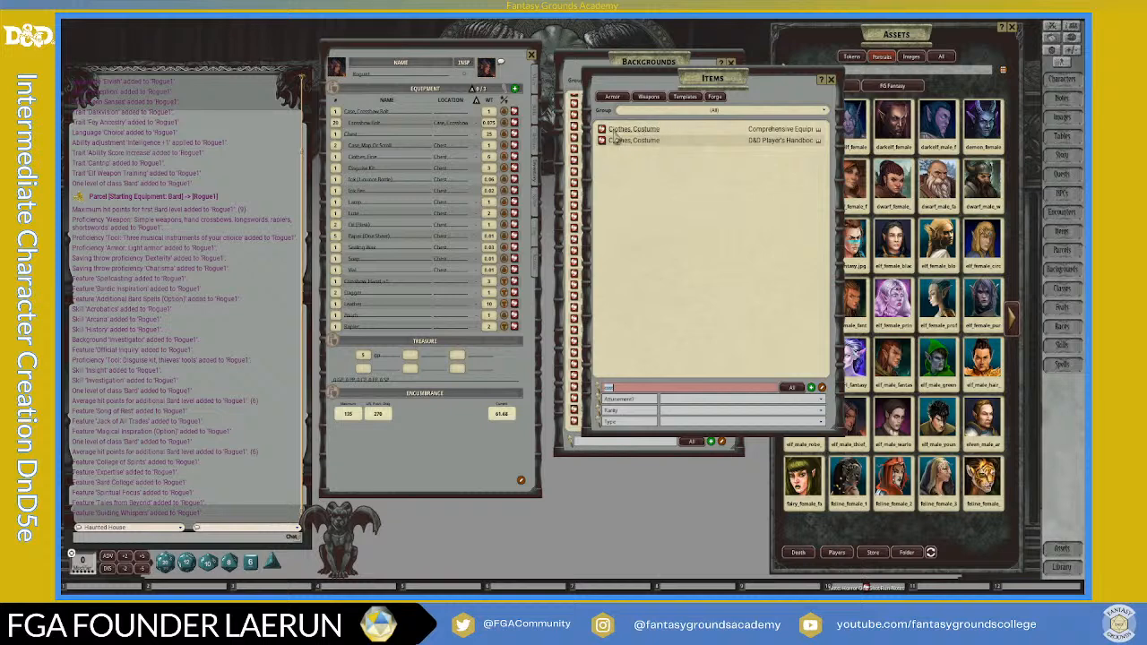
left_click_drag(606, 132, 392, 220)
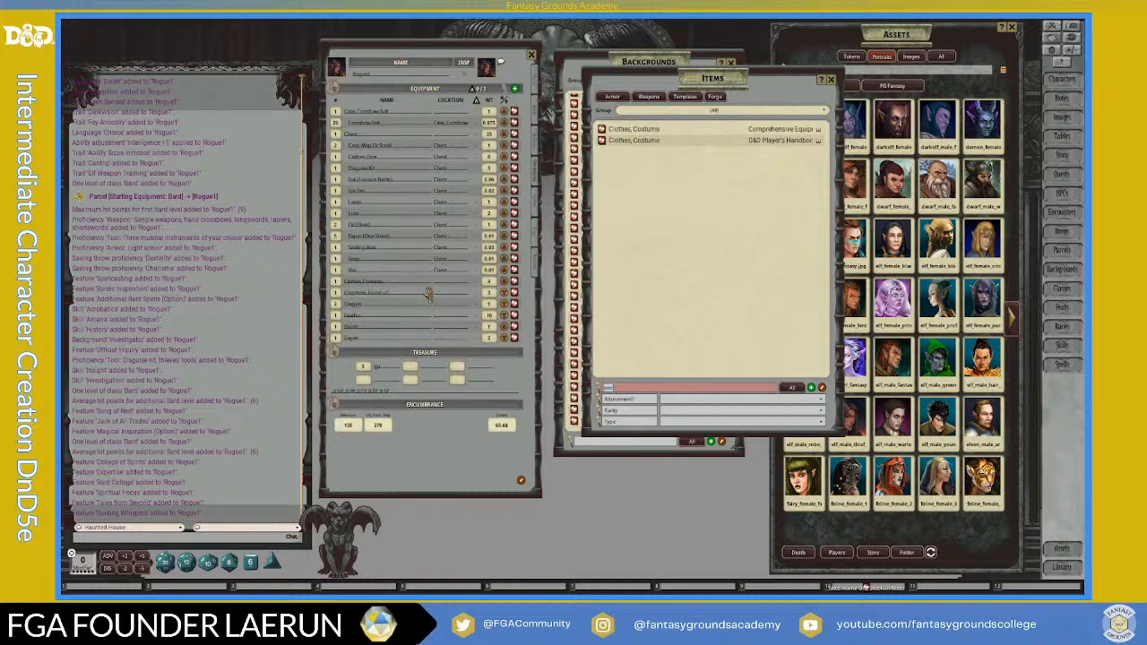
left_click(453, 282)
type("Chest")
key("Return")
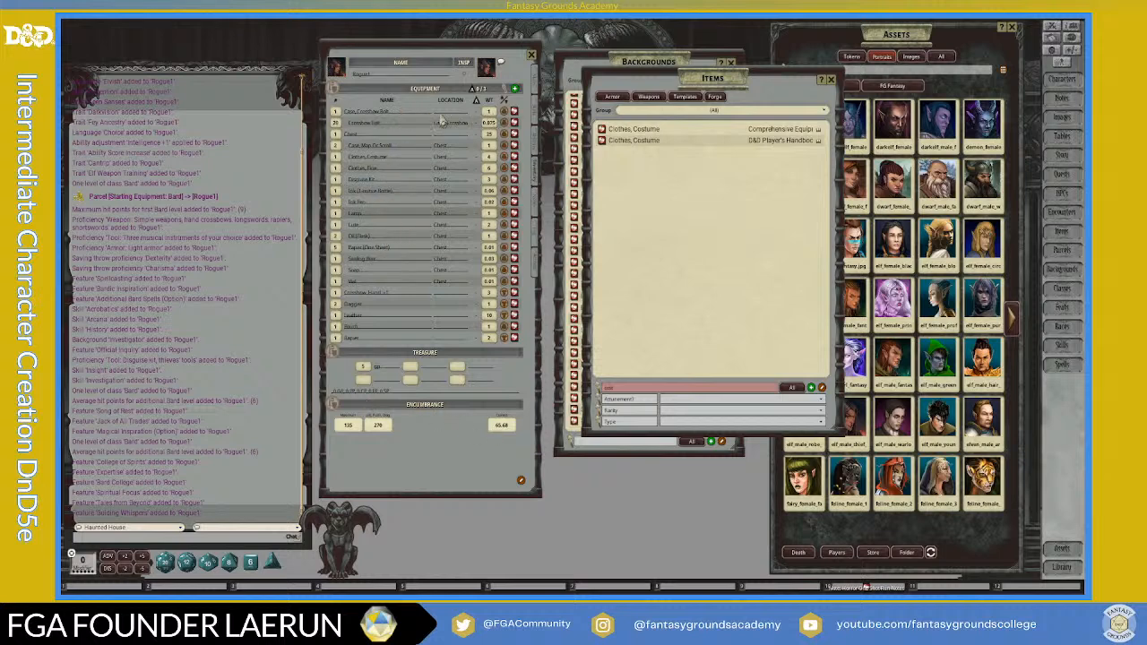
Show the character's notes page and close the Items and Backgrounds lists.
left_click(537, 203)
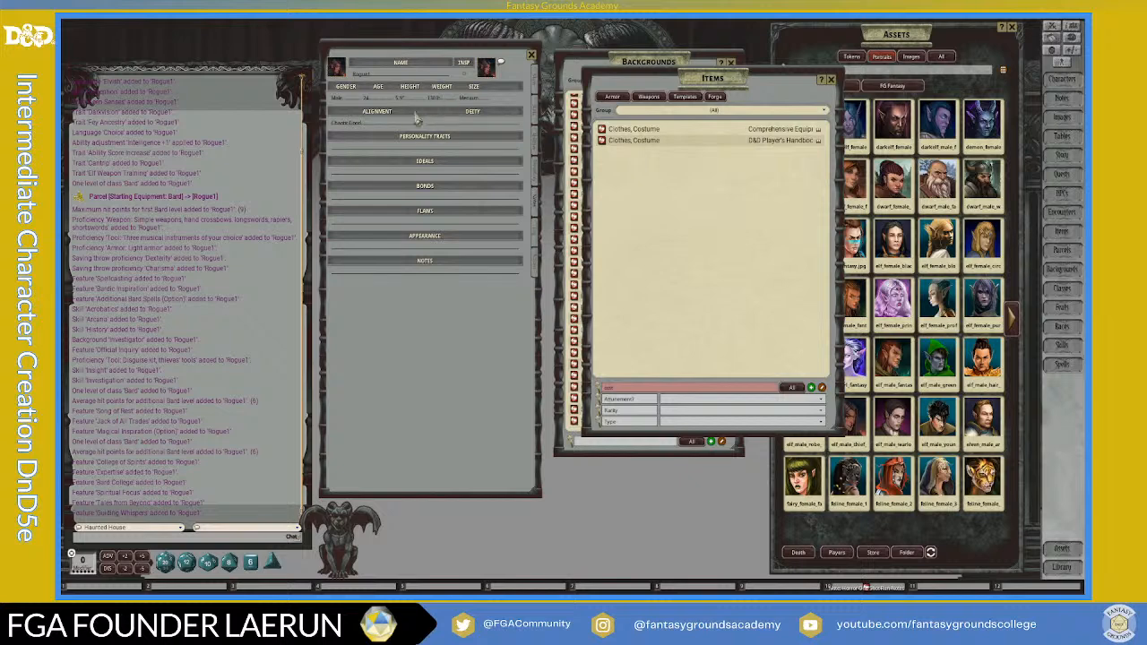
left_click(831, 81)
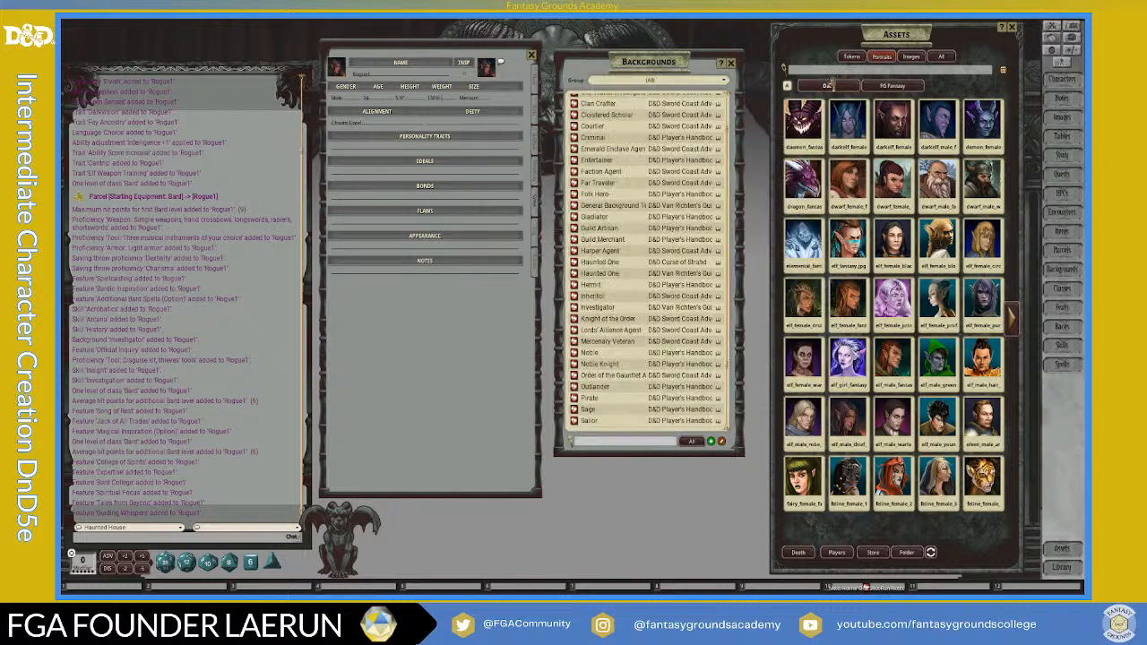
left_click(730, 62)
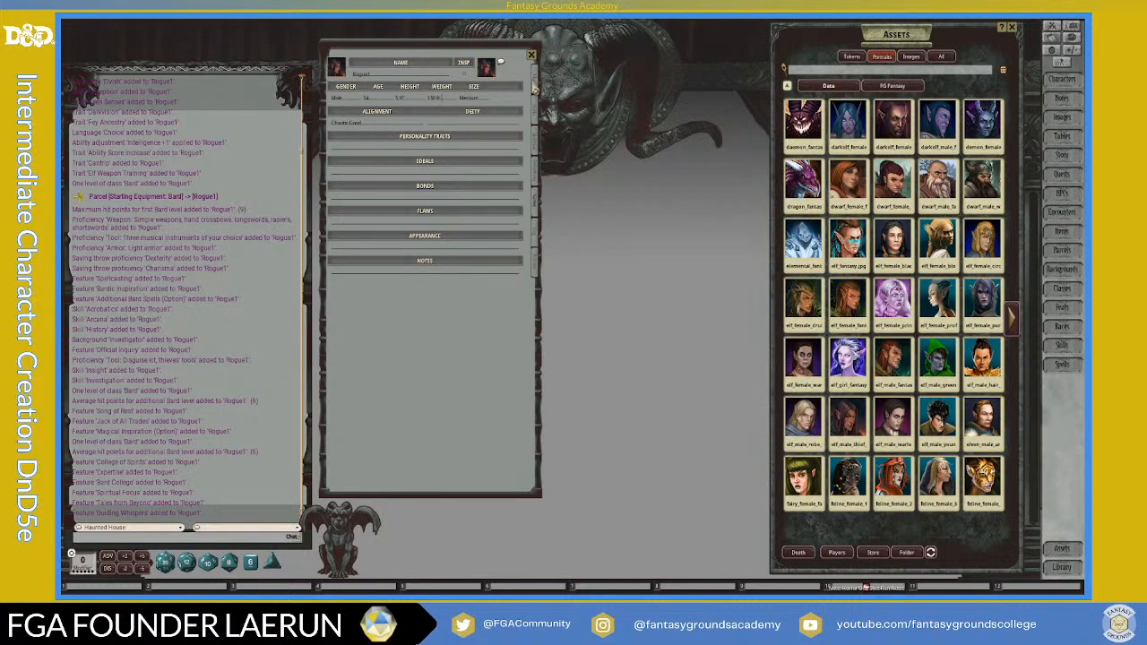
Open the character's Investigator background in an enlarged window beside the notes page and view its linked image.
left_click(535, 87)
left_click(420, 124)
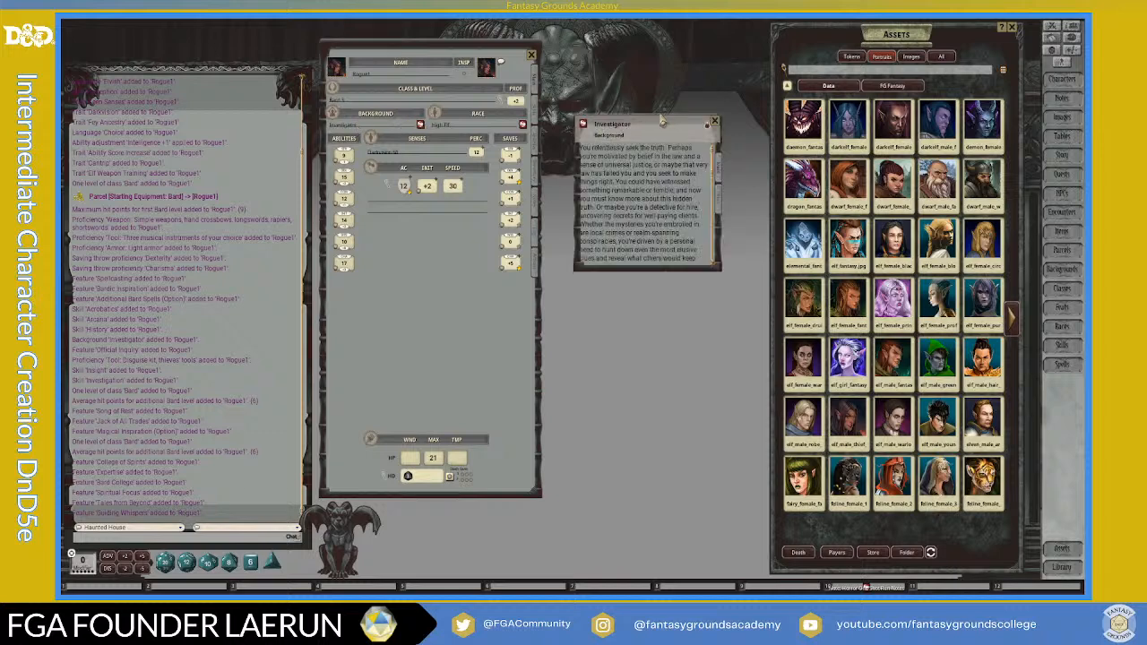
left_click_drag(662, 119, 749, 69)
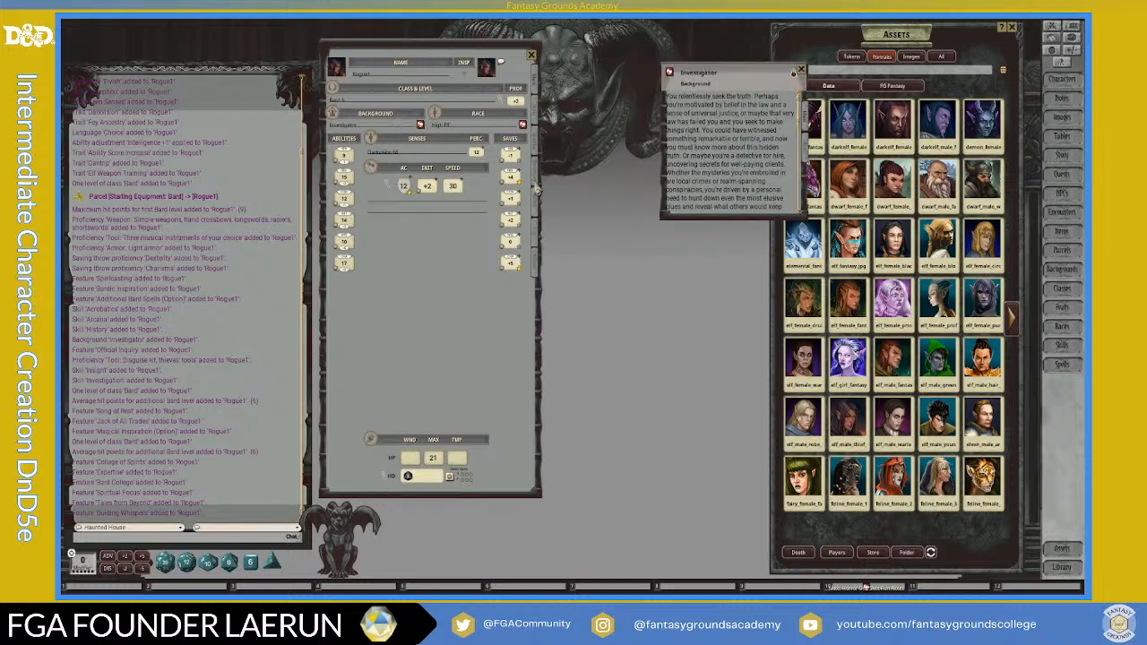
left_click(536, 210)
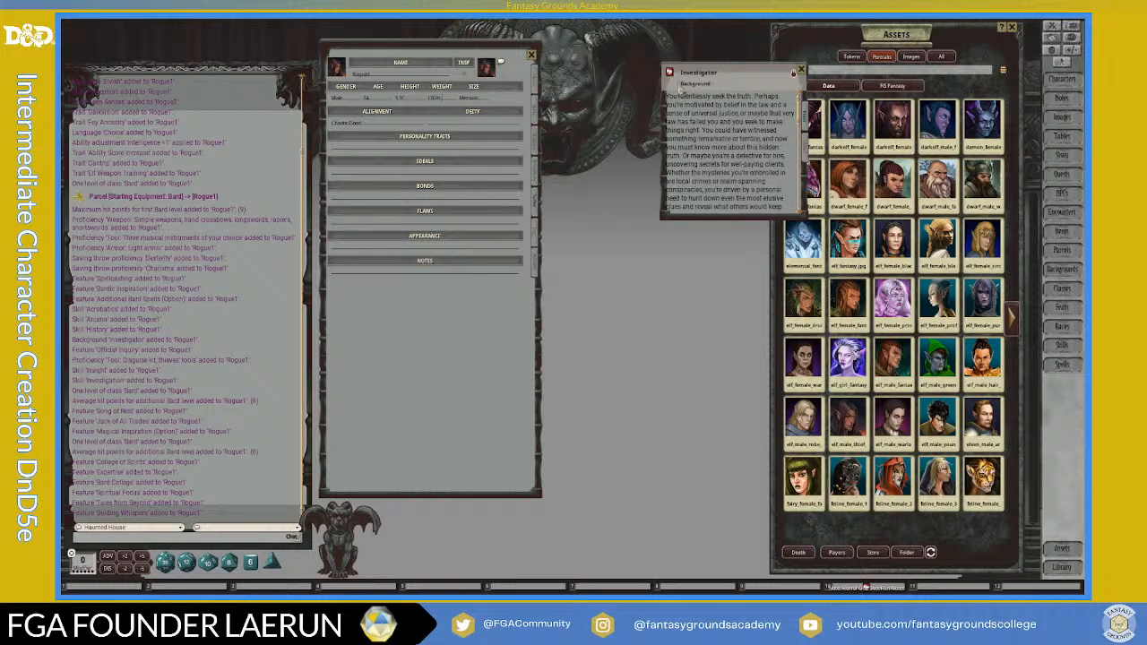
left_click_drag(736, 87, 641, 59)
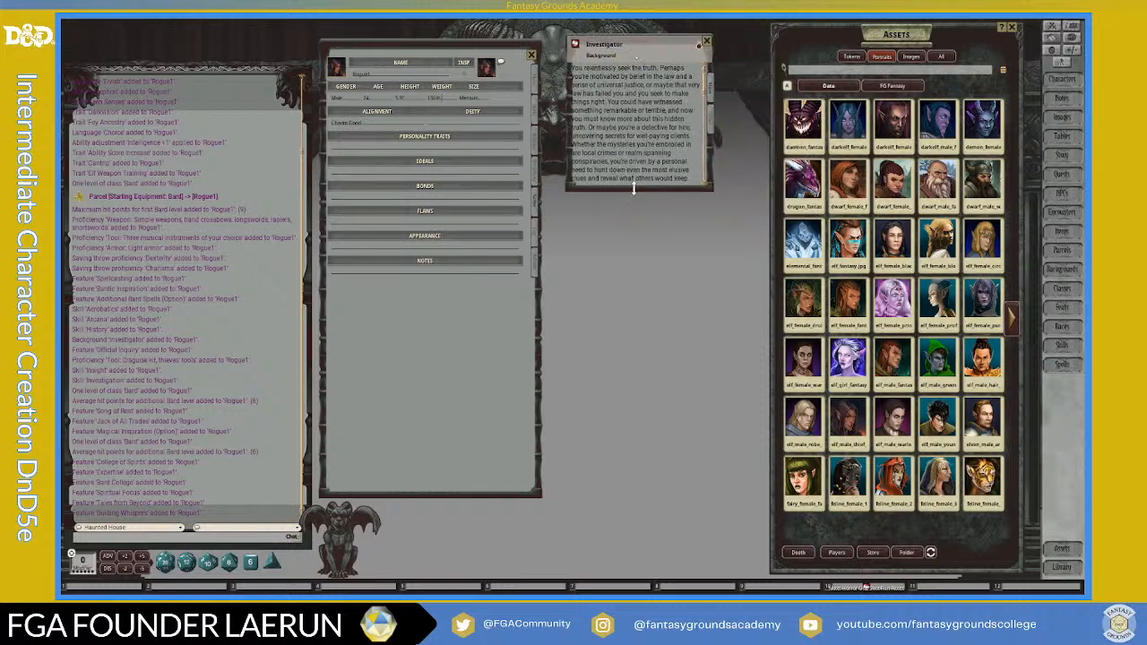
left_click_drag(642, 213, 646, 321)
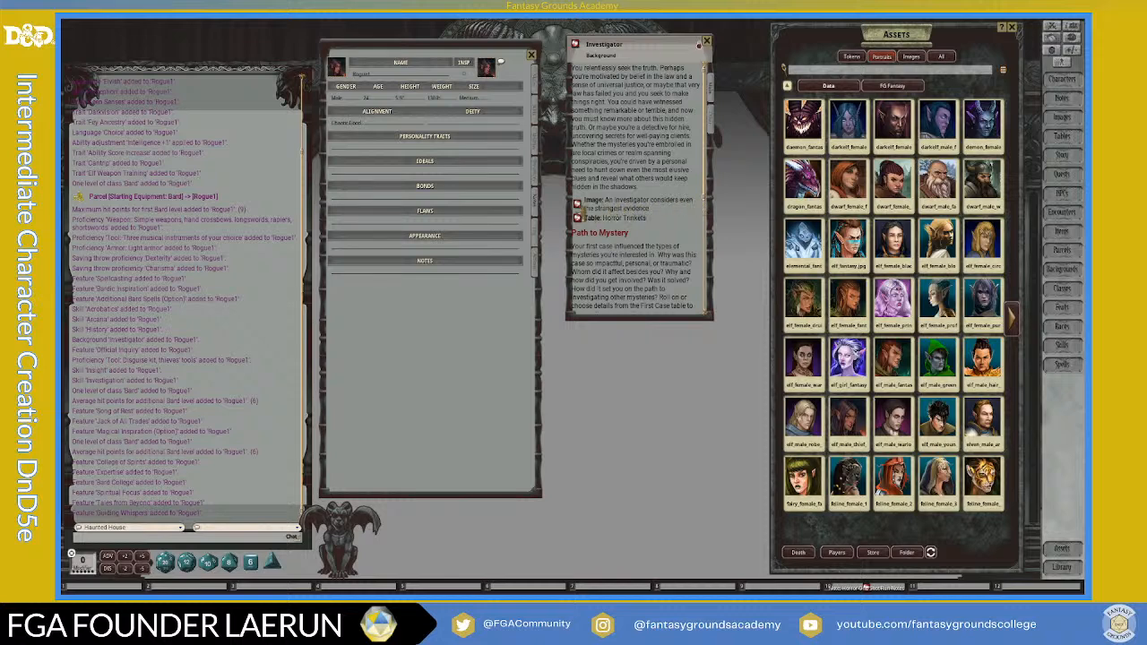
left_click(578, 205)
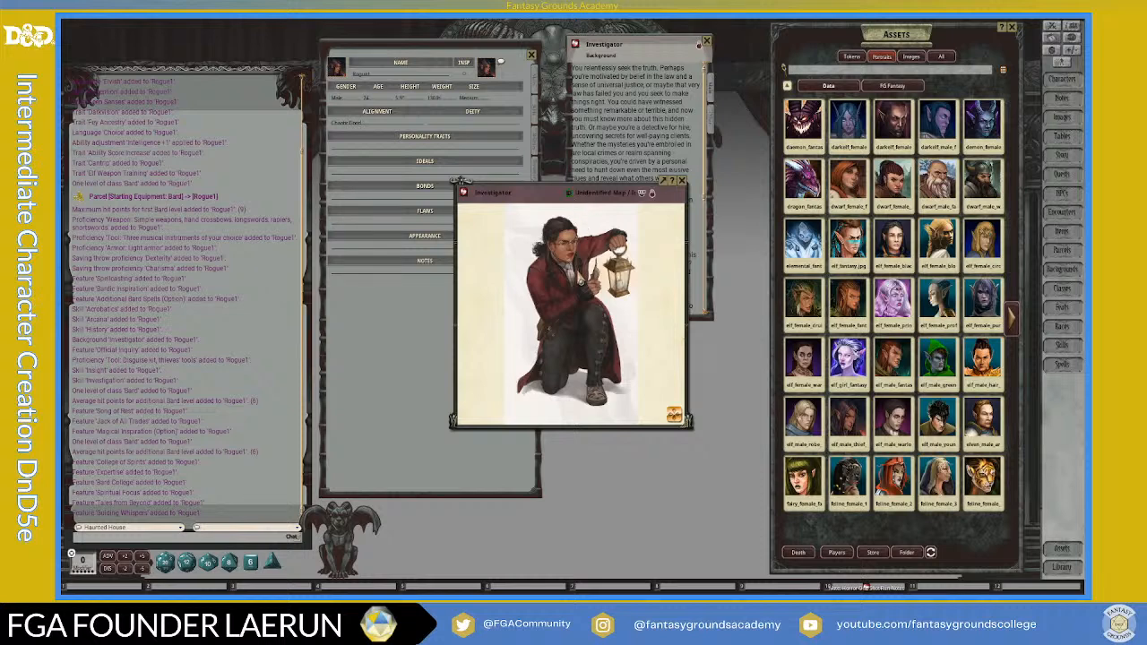
left_click(681, 181)
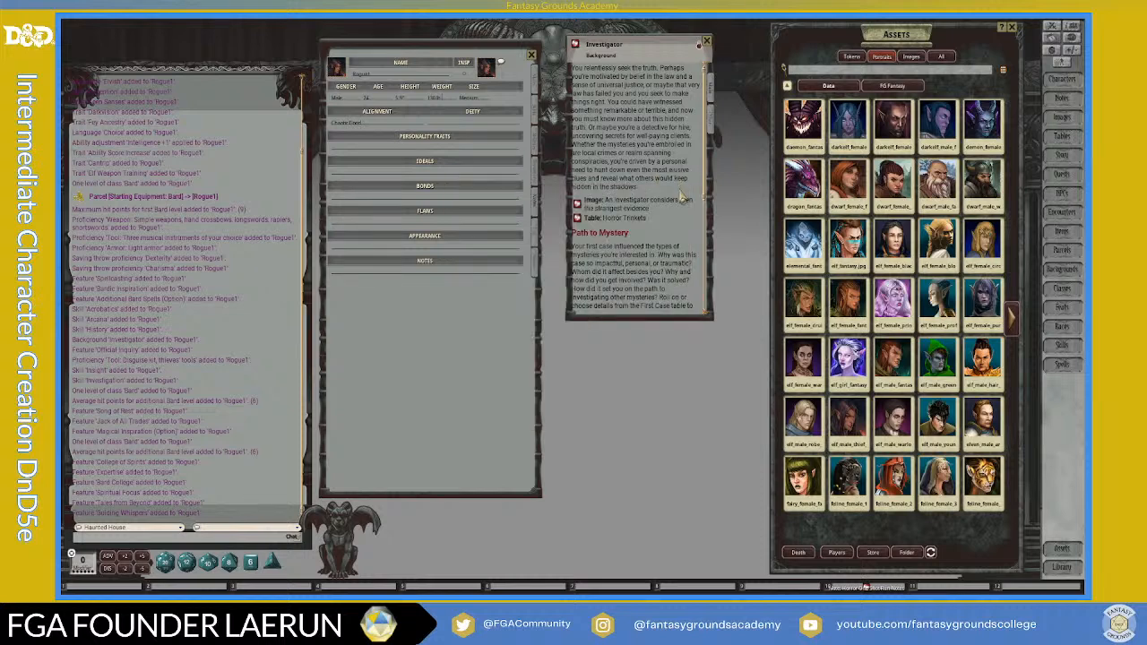
Roll on the background's Horror Trinkets table, copy the rolled trinket text into the character's Notes and close the table.
left_click(578, 222)
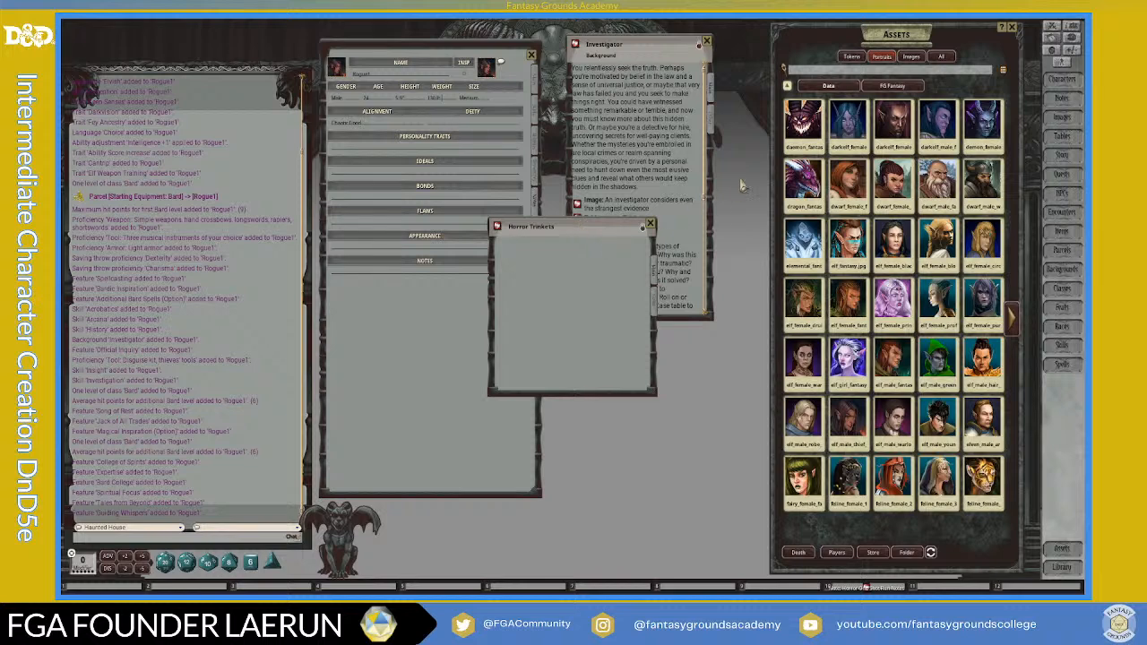
left_click(627, 217)
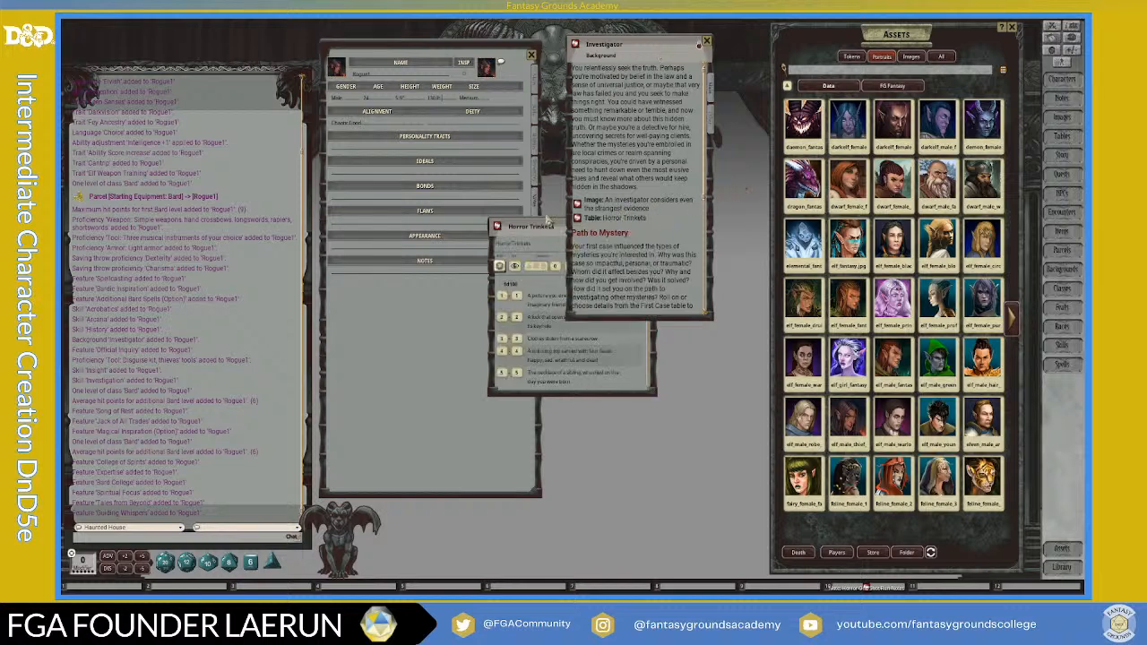
left_click(547, 220)
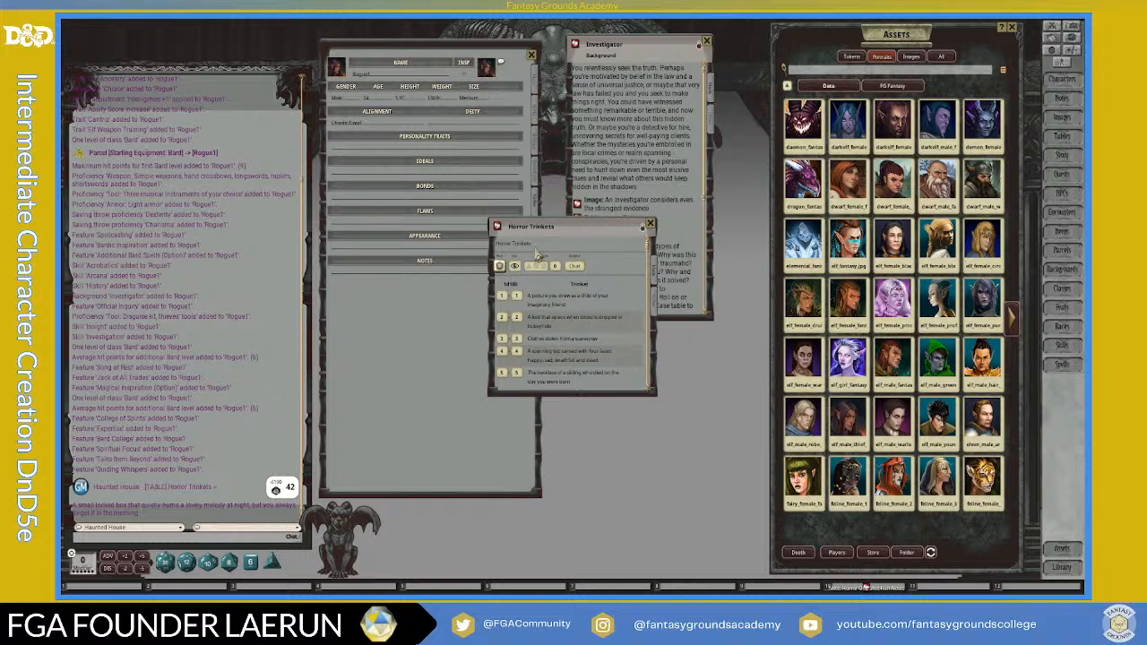
left_click_drag(564, 236, 741, 224)
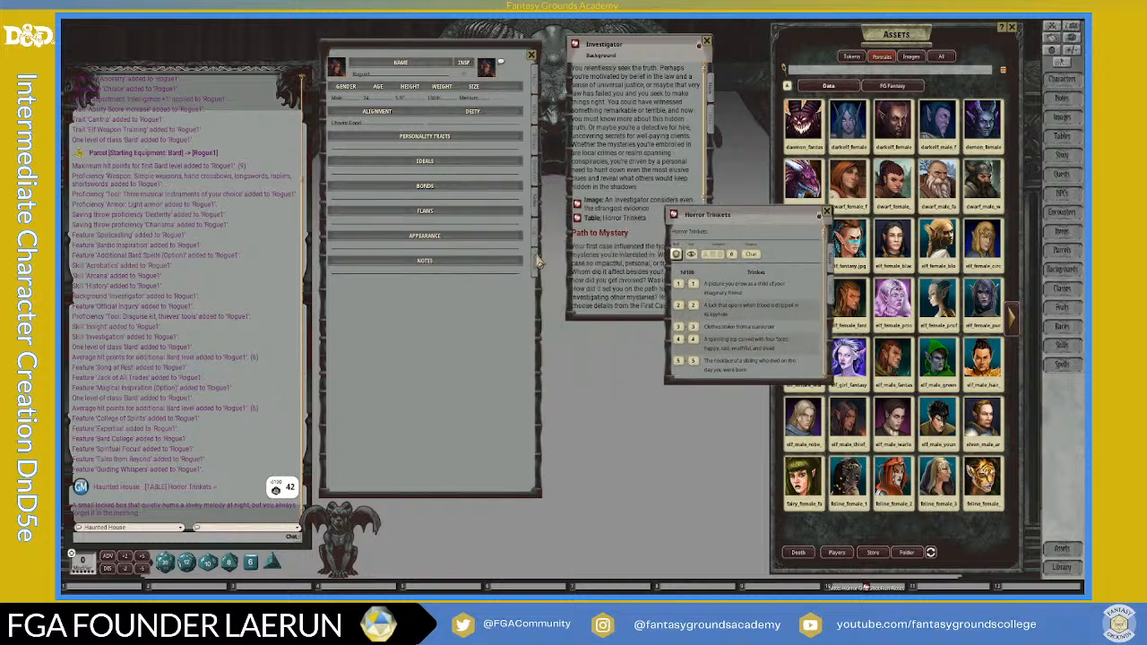
left_click_drag(126, 510, 382, 278)
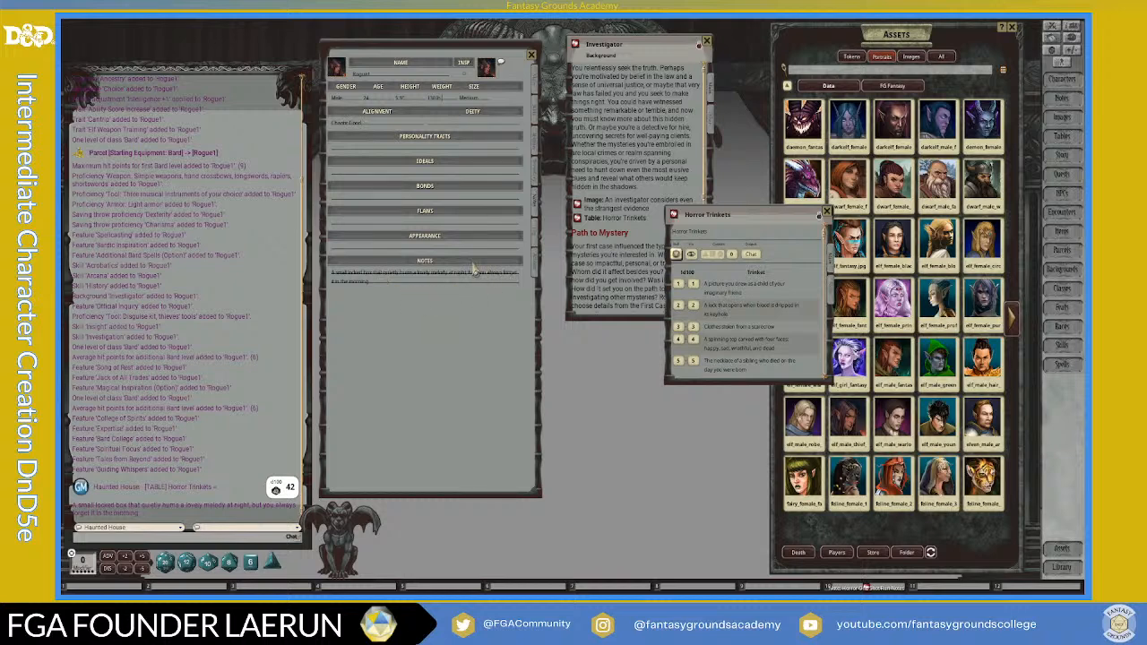
left_click_drag(767, 223, 695, 248)
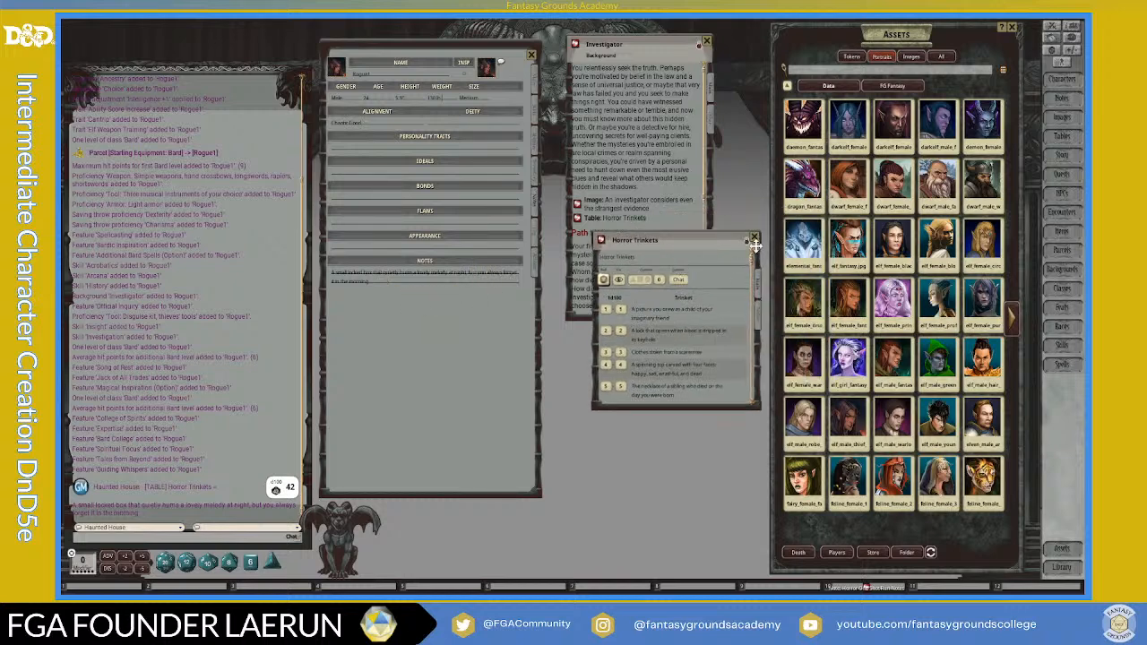
left_click(751, 237)
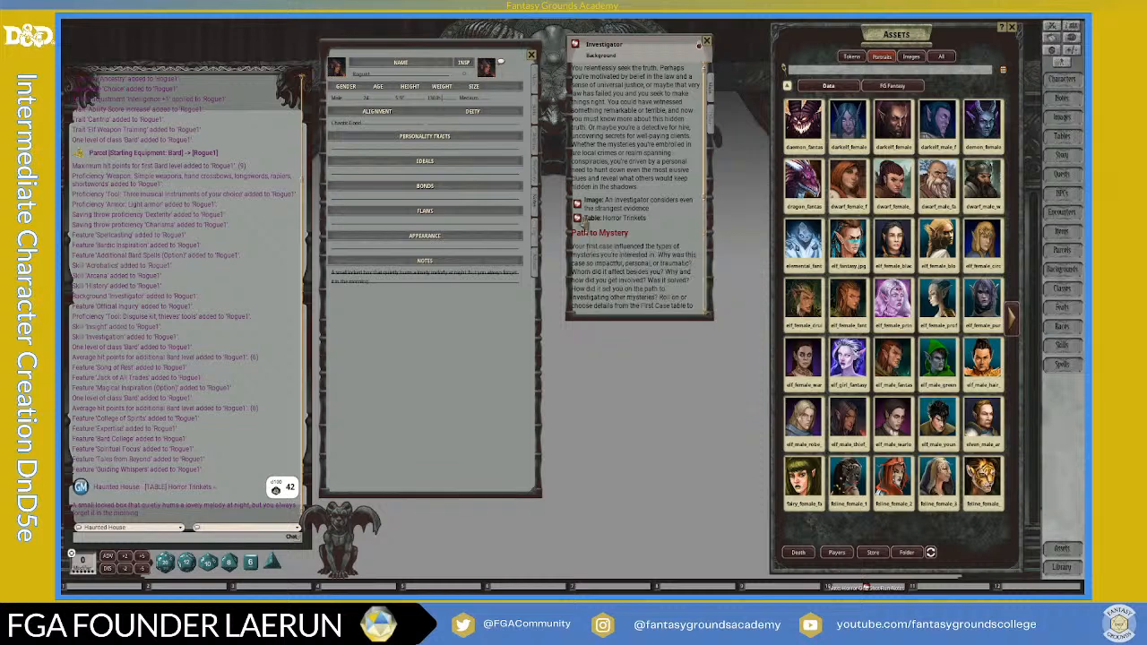
Roll on the Investigator Case table, add the rolled case text to the character's Notes and close the table.
scroll(643, 248, "down", 5)
scroll(642, 247, "down", 1)
left_click(581, 215)
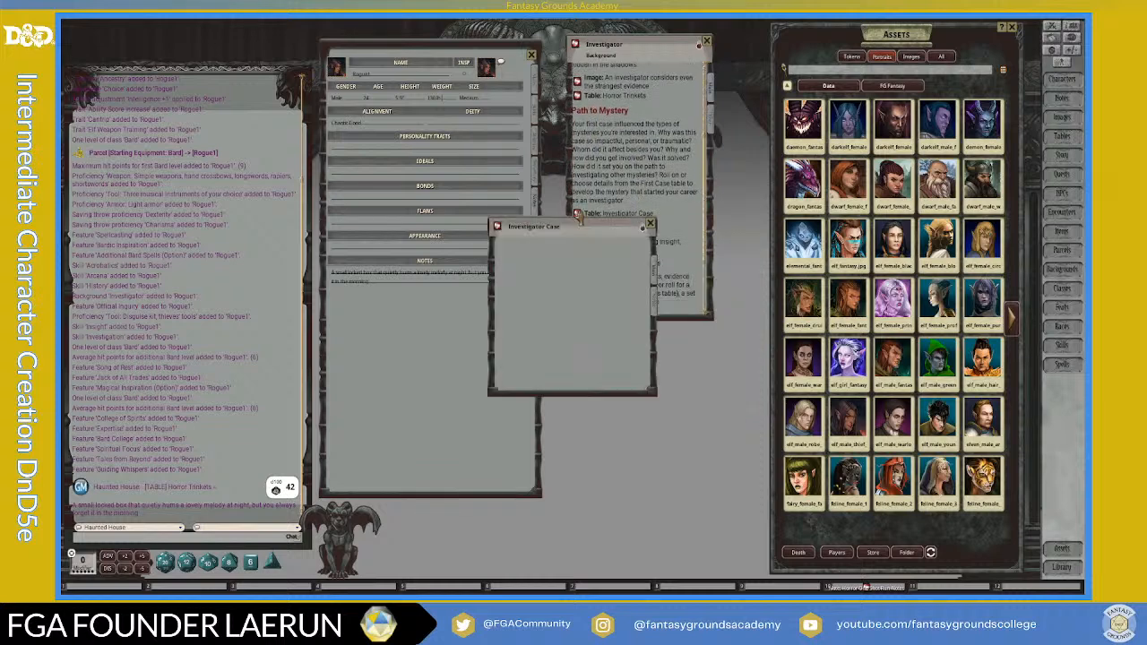
left_click_drag(581, 228, 696, 215)
left_click(613, 237)
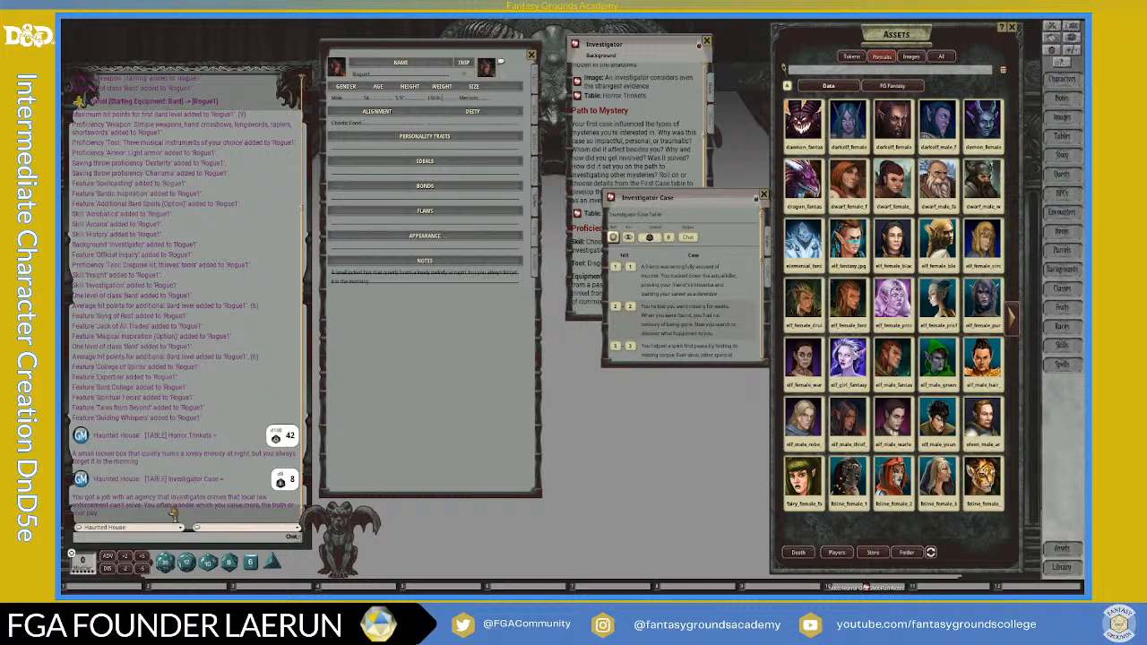
left_click_drag(167, 508, 425, 290)
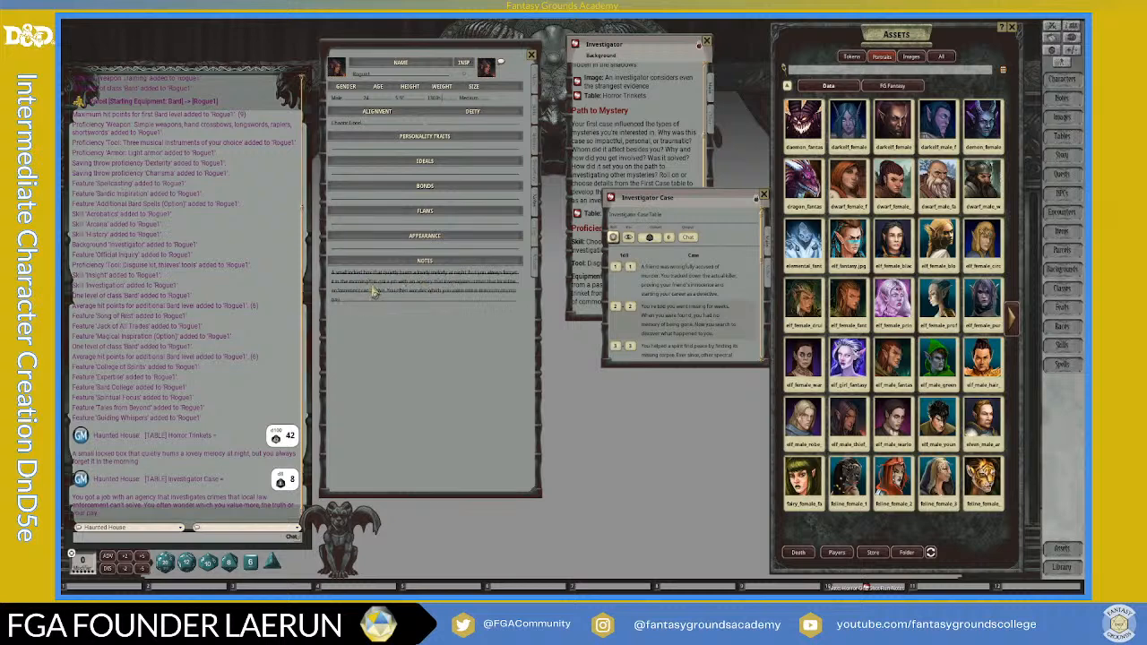
scroll(738, 279, "down", 3)
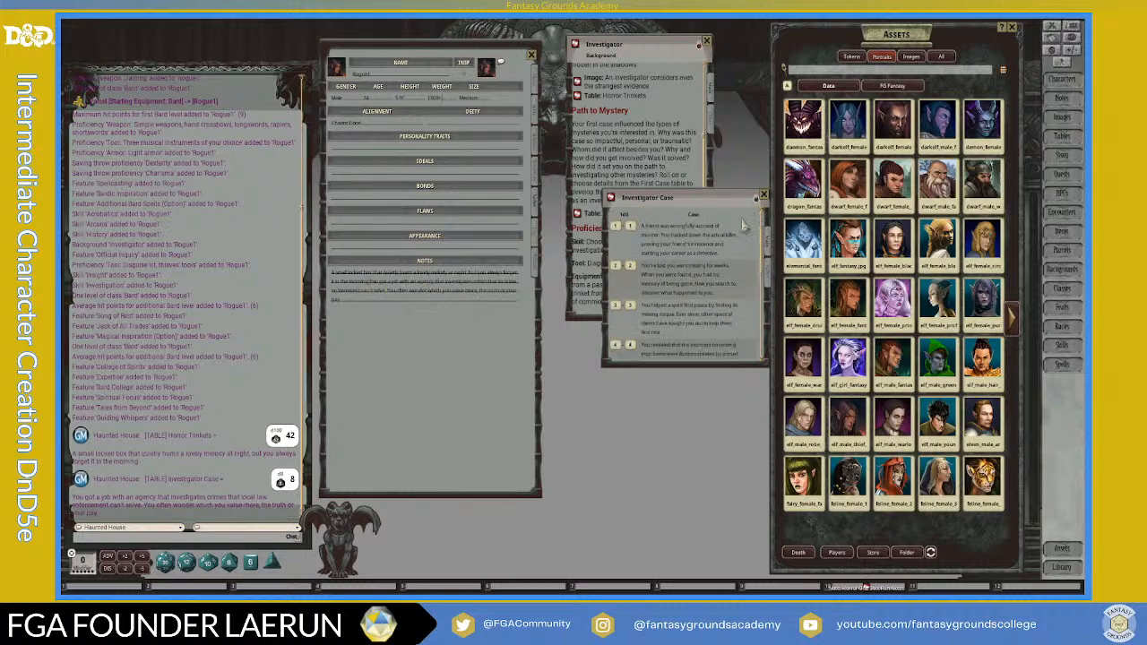
left_click(764, 195)
Read the Official Inquiry feature of the Investigator background and close its description.
scroll(614, 261, "down", 3)
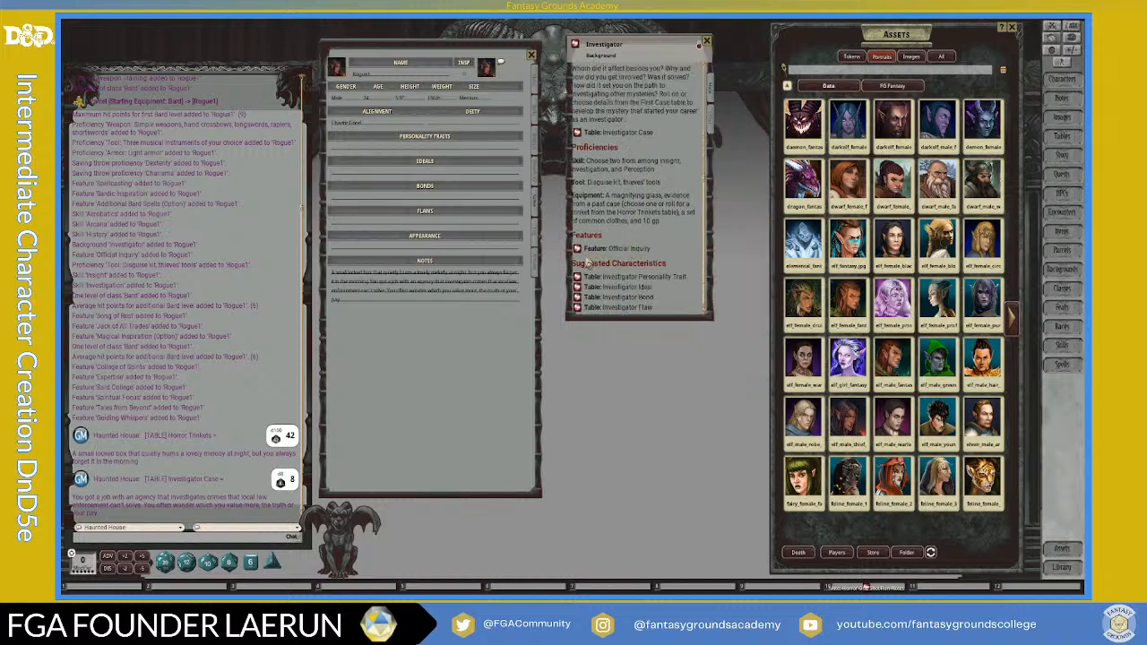
left_click(579, 250)
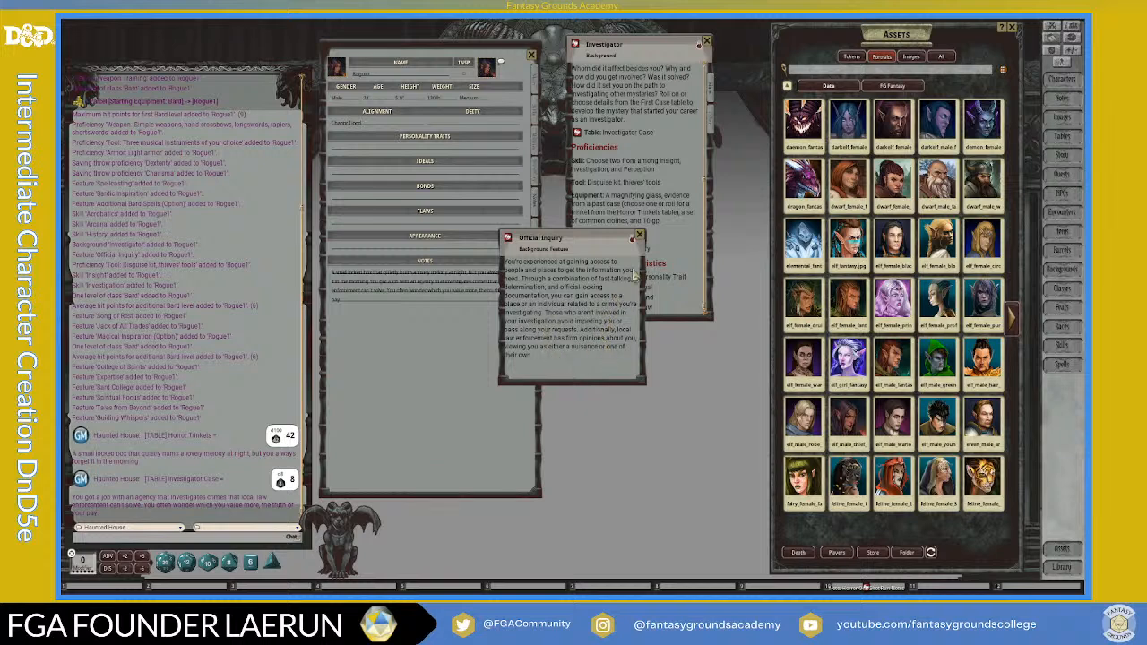
left_click(639, 237)
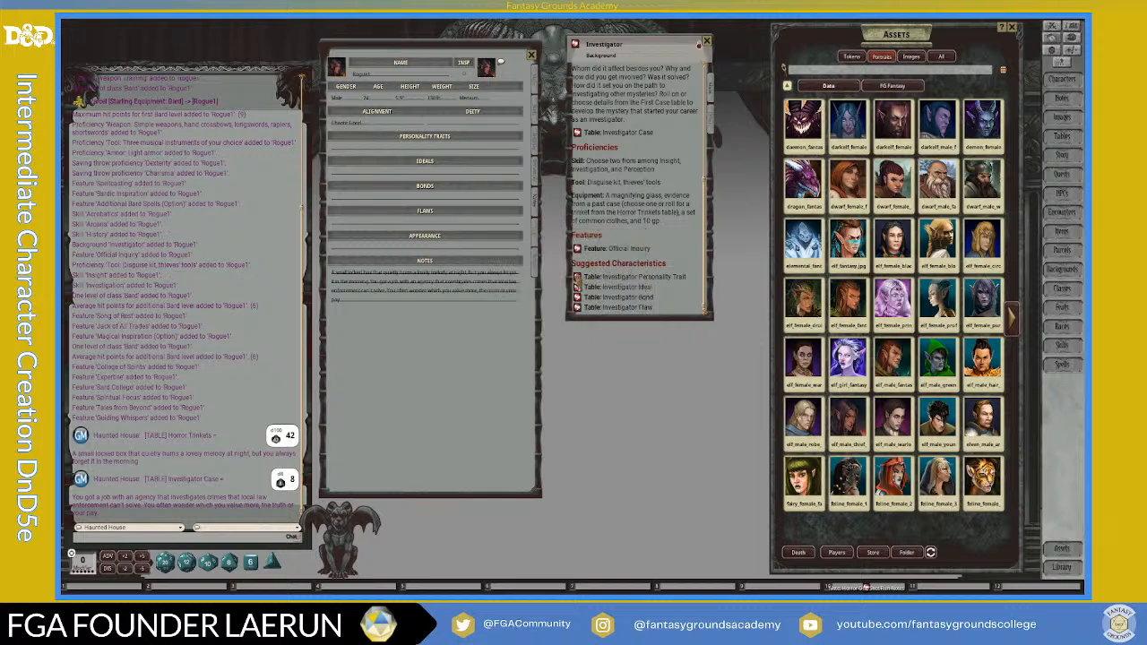
Roll on the Investigator Personality Trait table and copy the rolled trait into the character's Personality Traits.
left_click(578, 277)
left_click_drag(587, 245, 730, 252)
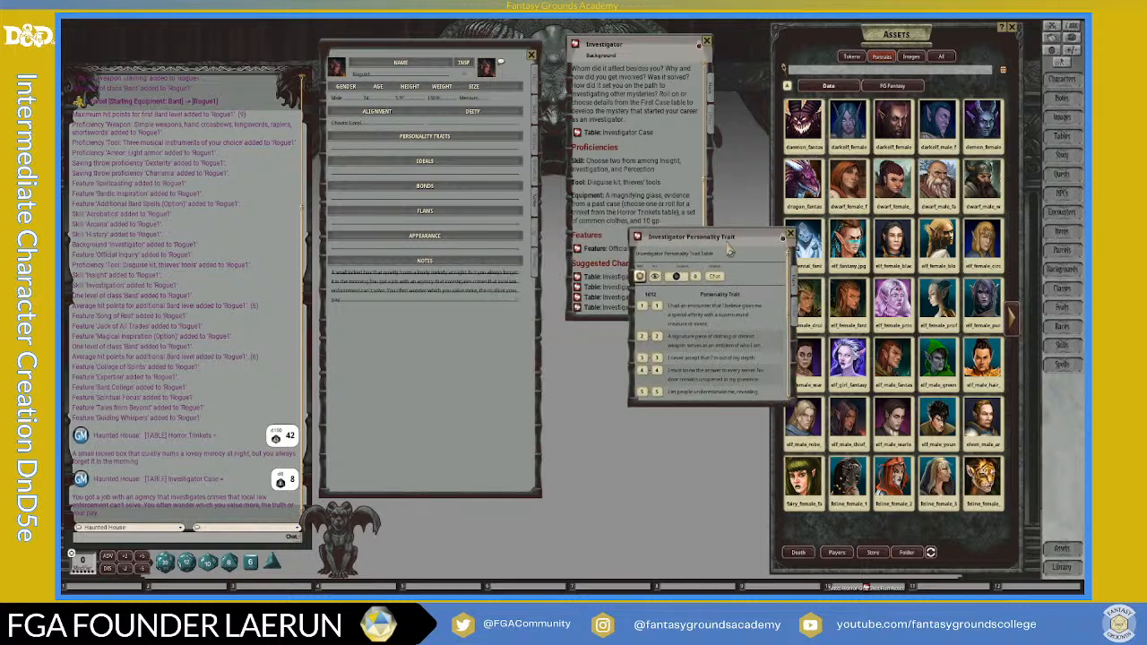
left_click(641, 277)
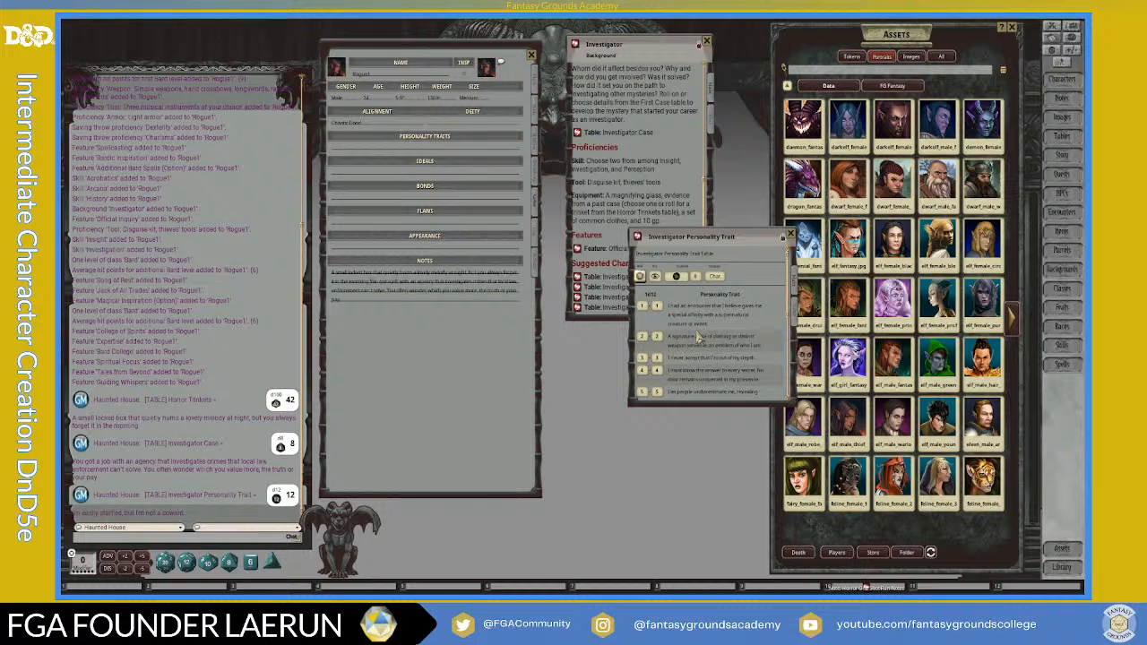
scroll(698, 346, "down", 4)
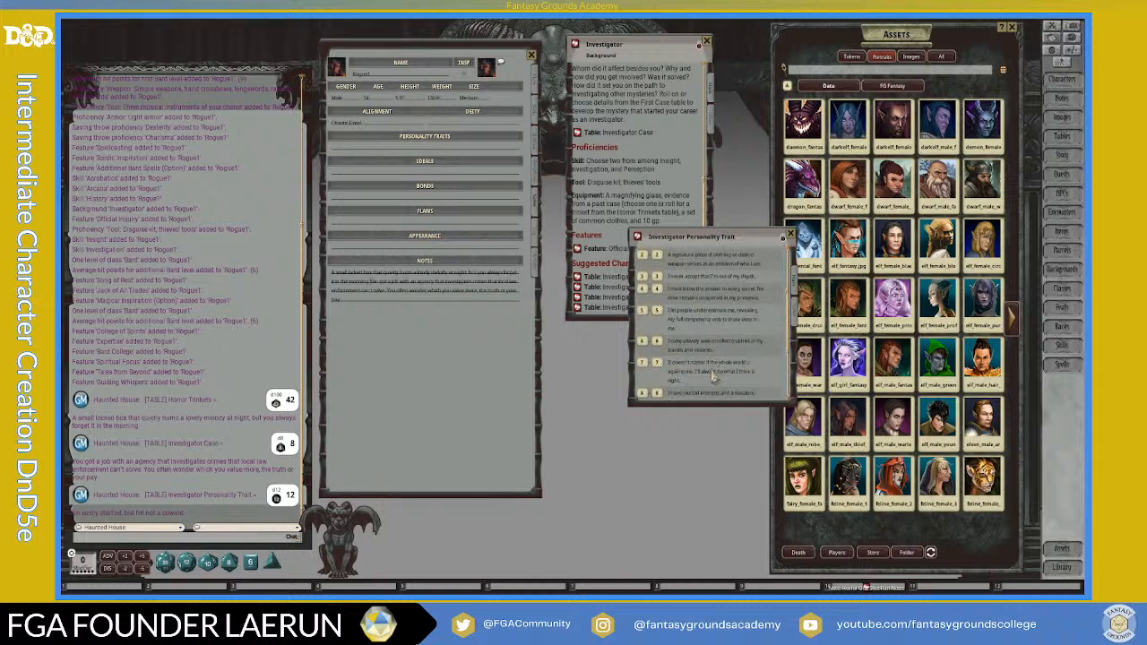
left_click_drag(170, 513, 377, 150)
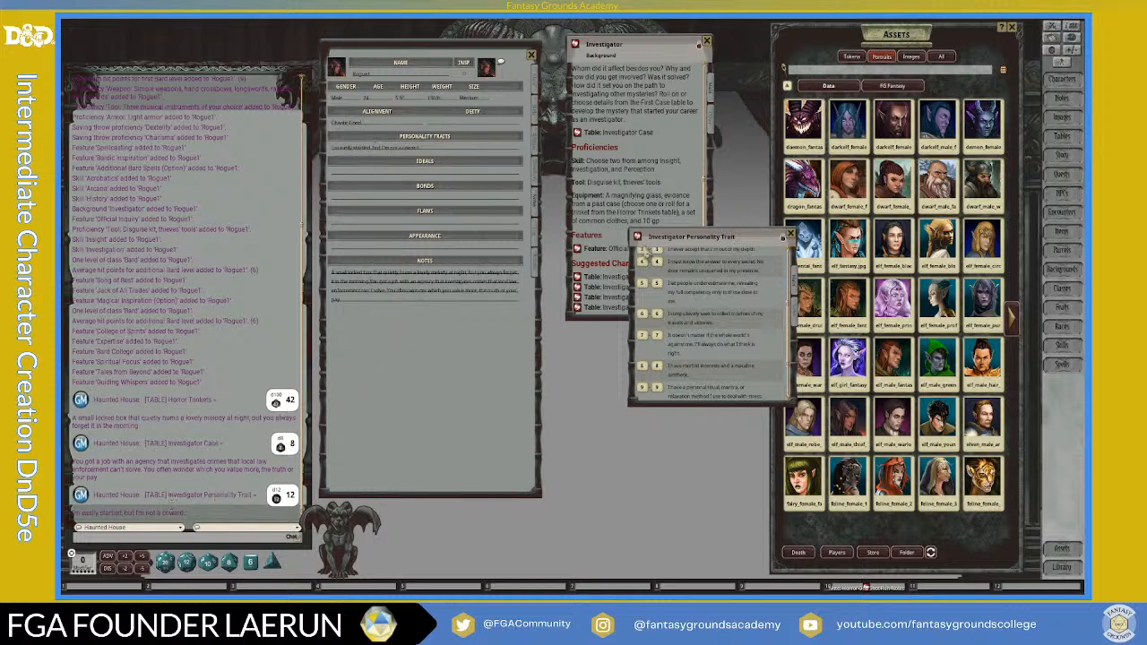
Reroll the Investigator Personality Trait table, add the personal ritual, mantra or relaxation method trait to Personality Traits and close the table.
scroll(661, 260, "up", 3)
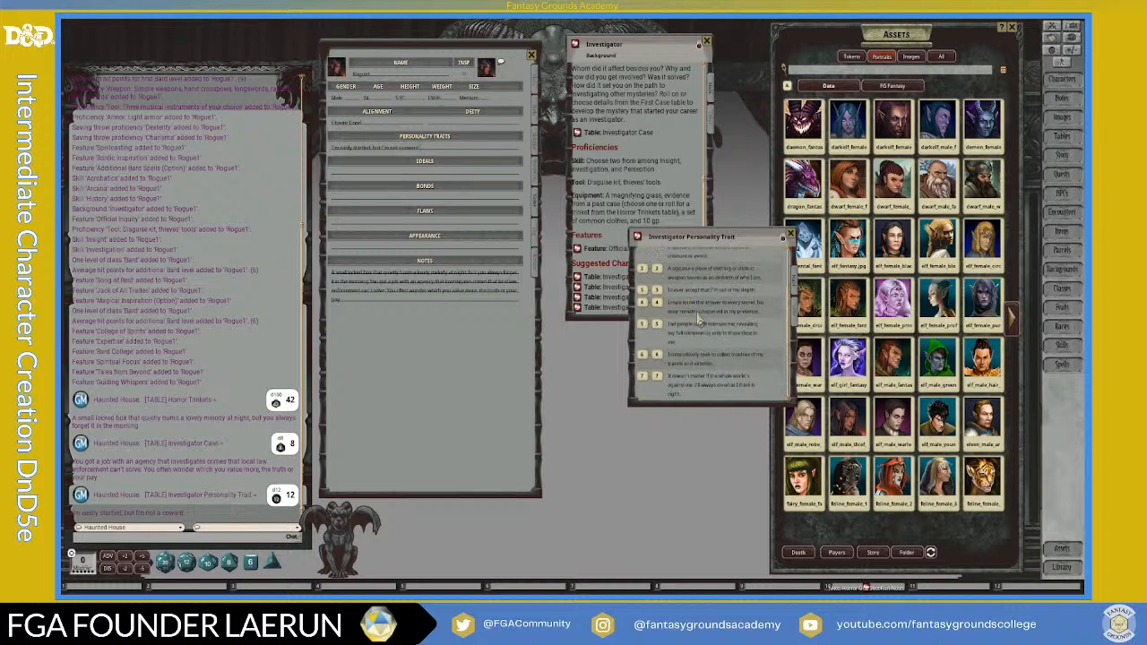
left_click(639, 276)
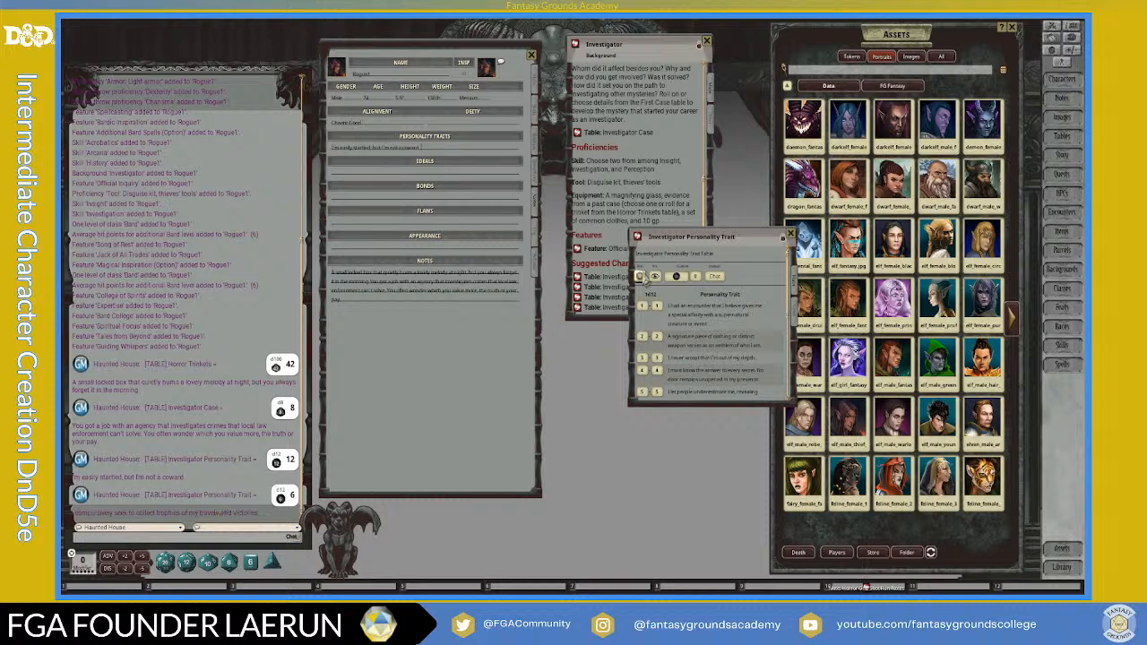
left_click(642, 274)
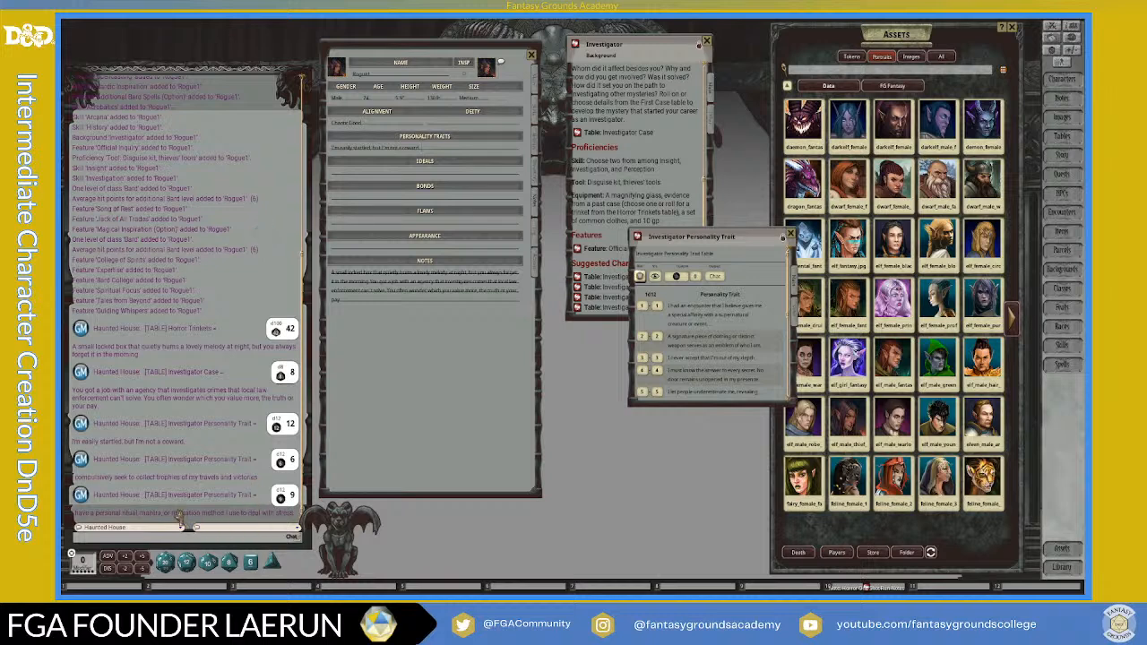
left_click_drag(180, 515, 464, 151)
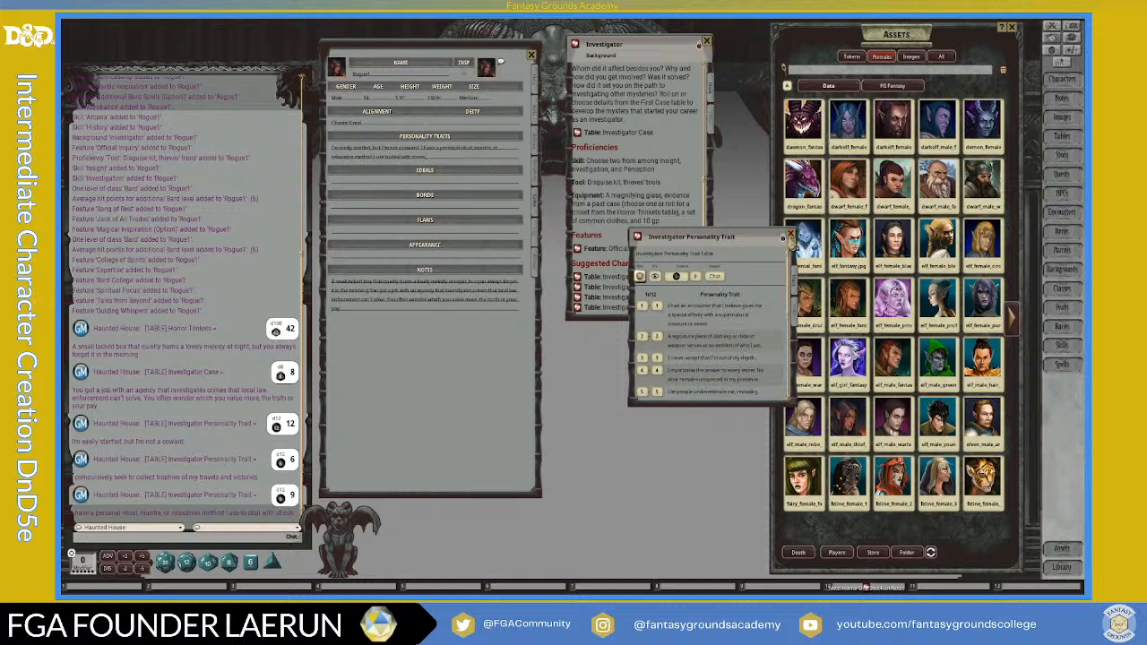
left_click(790, 236)
Open the Investigator Ideal table, copy the Adrenaline entry into the character's Ideals and close the table.
left_click(578, 287)
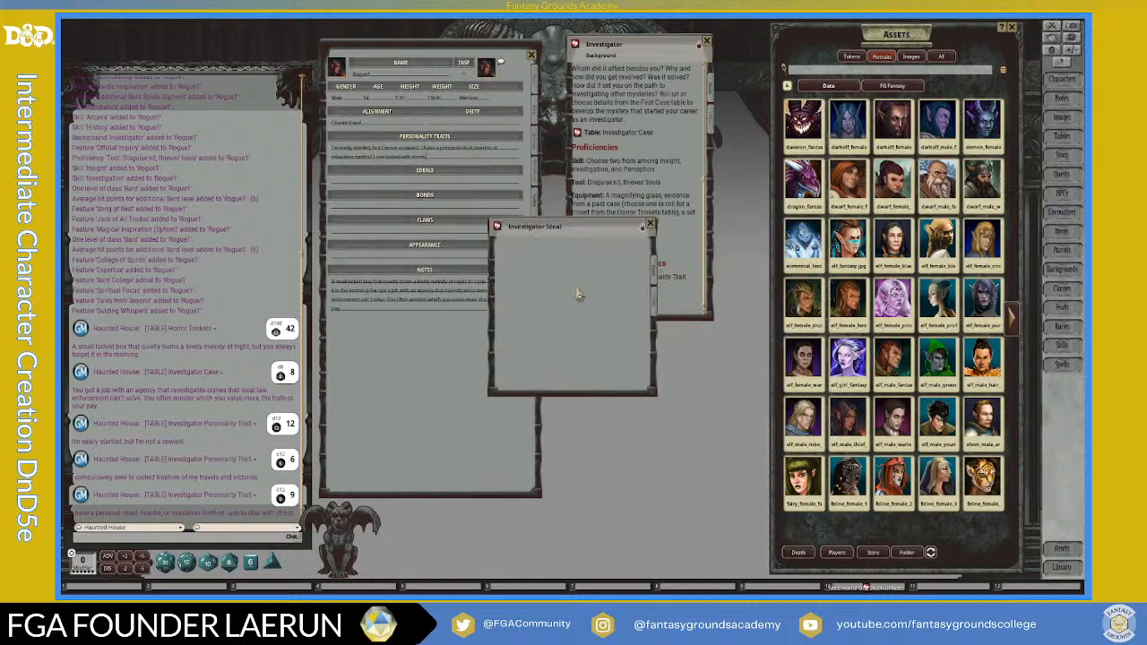
left_click_drag(534, 269, 631, 211)
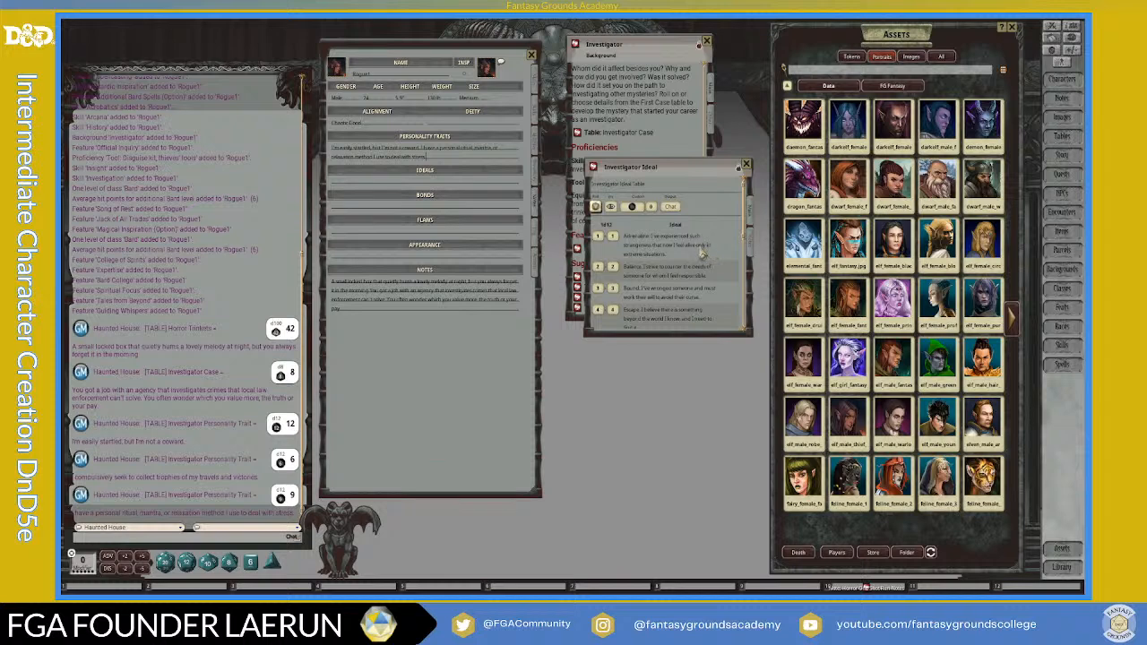
scroll(695, 275, "down", 2)
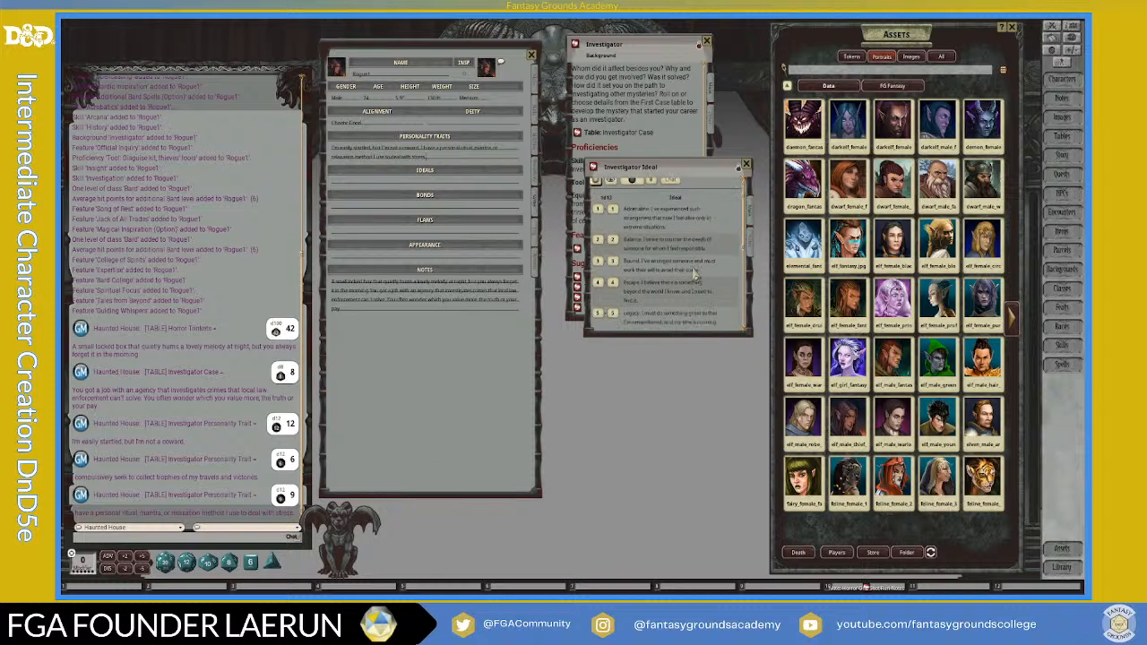
left_click_drag(647, 226, 379, 188)
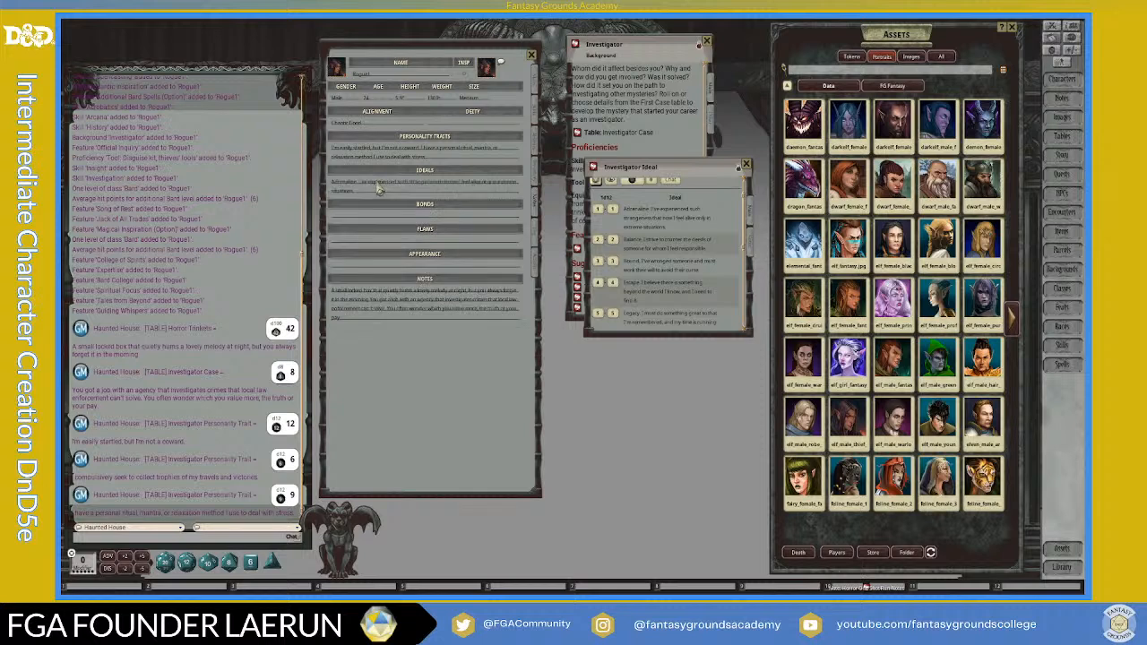
left_click(745, 166)
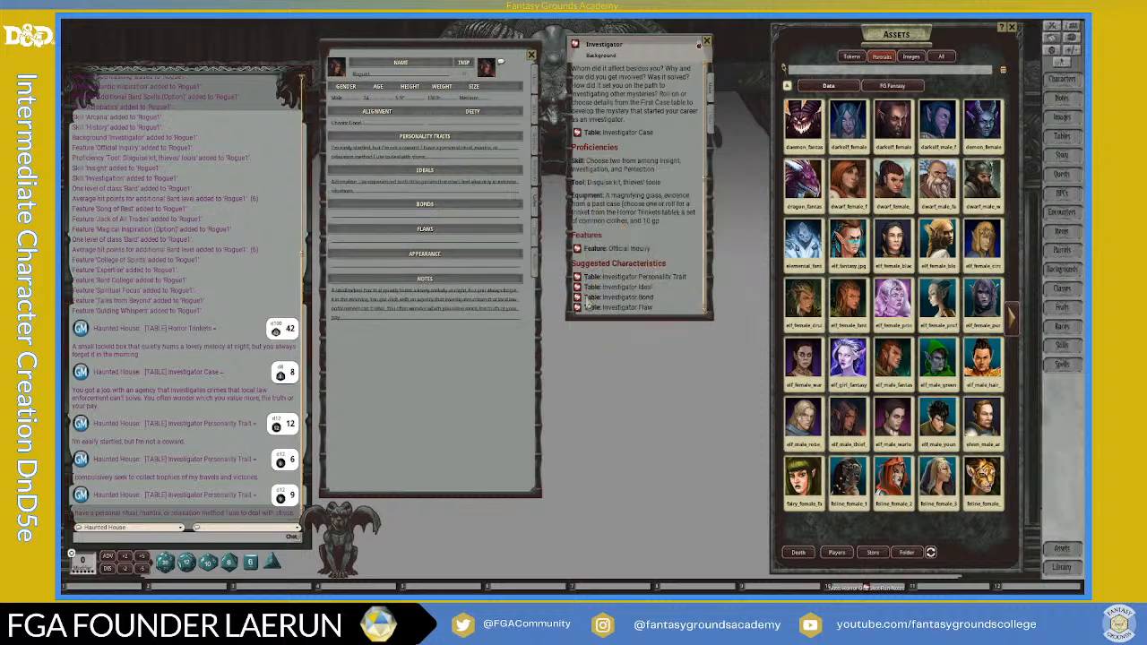
Open the Investigator Bond table, copy its first entry into the character's Bonds and close the table.
left_click(577, 297)
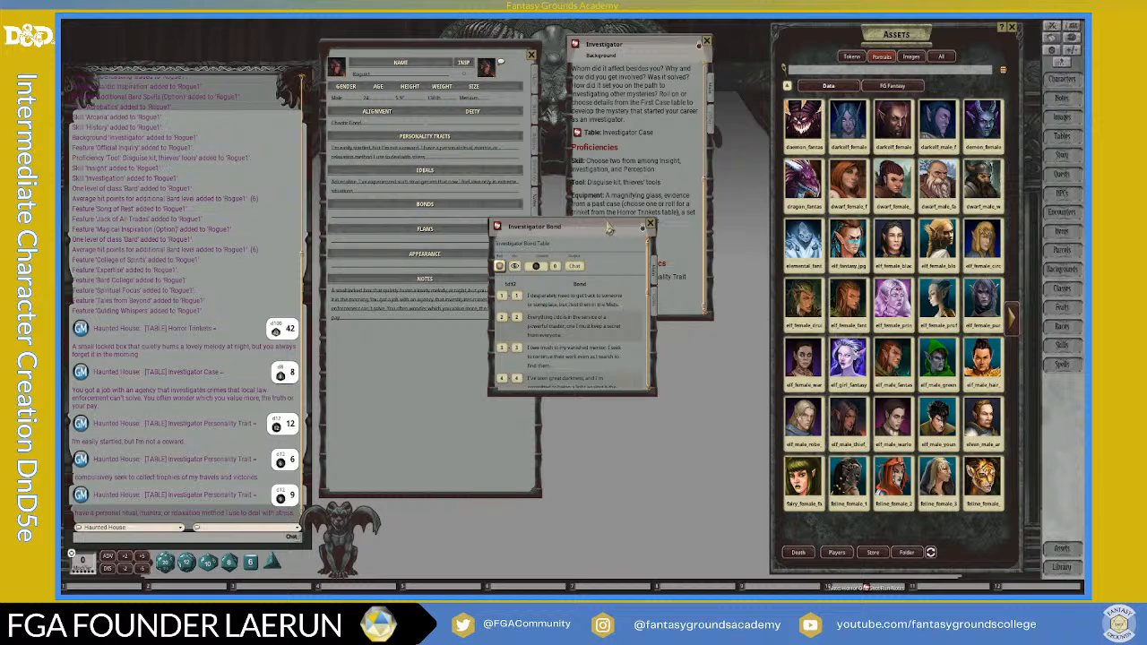
left_click_drag(608, 229, 690, 169)
left_click_drag(632, 250, 366, 218)
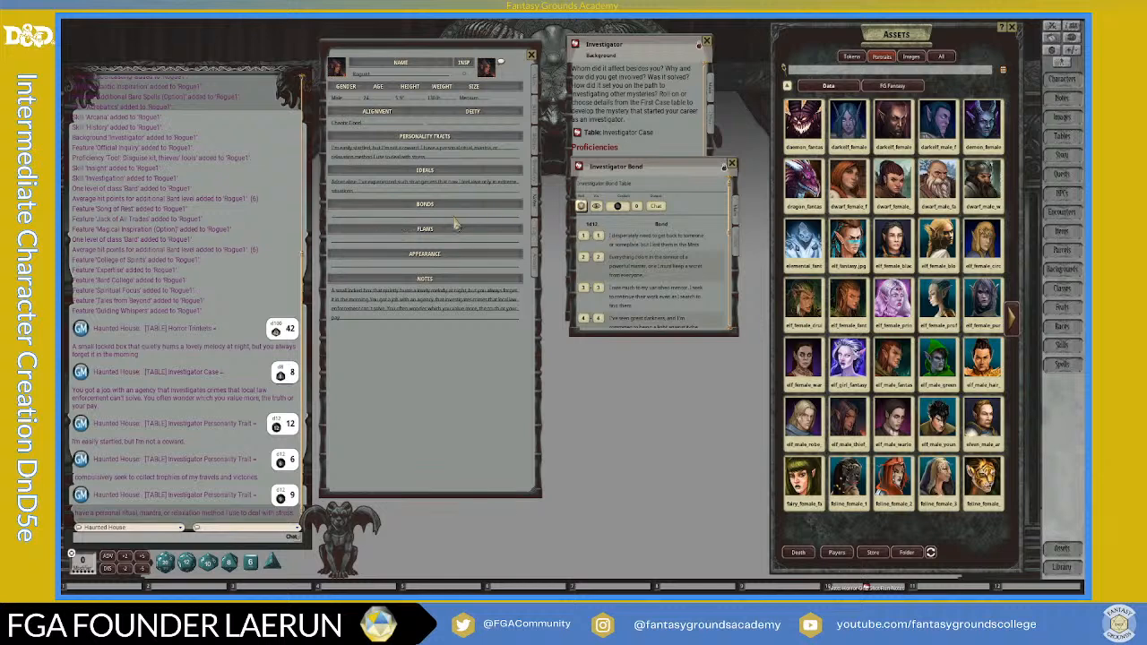
left_click_drag(636, 242, 429, 227)
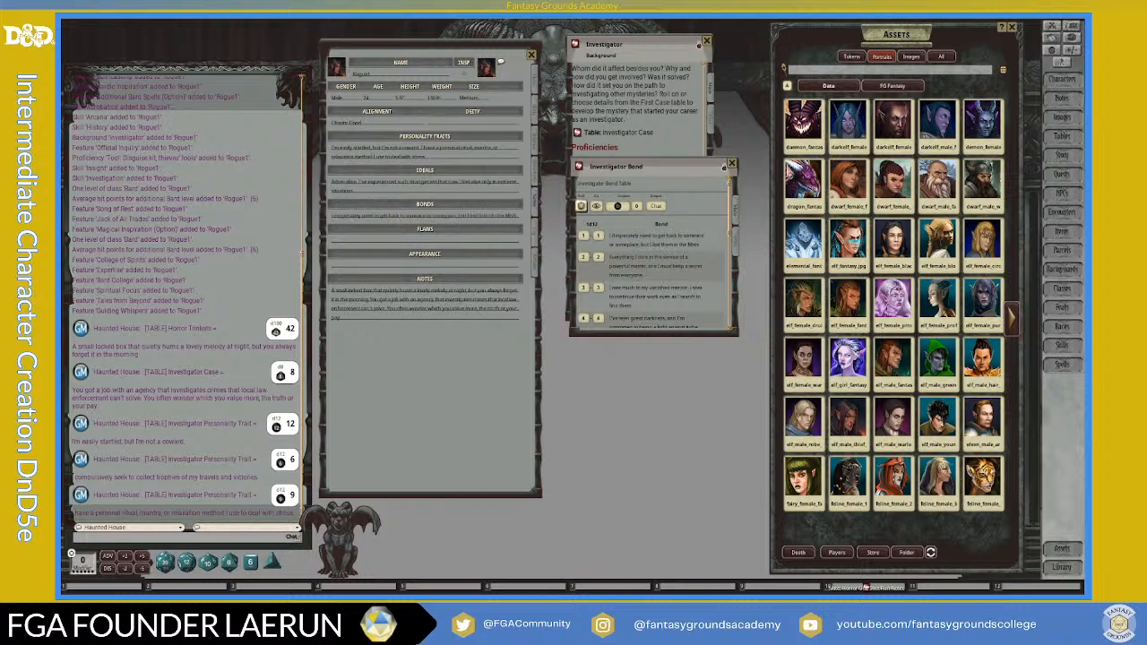
left_click(732, 167)
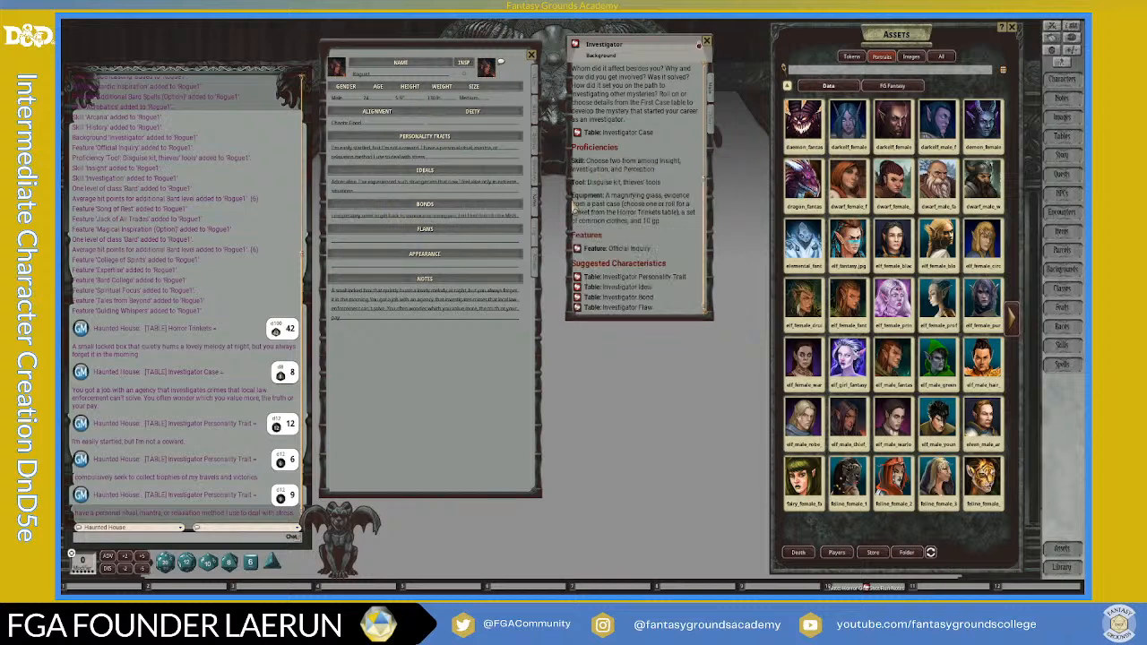
Roll on the Investigator Flaw table, copy the rolled flaw into the character's Flaws and close the table.
left_click(579, 308)
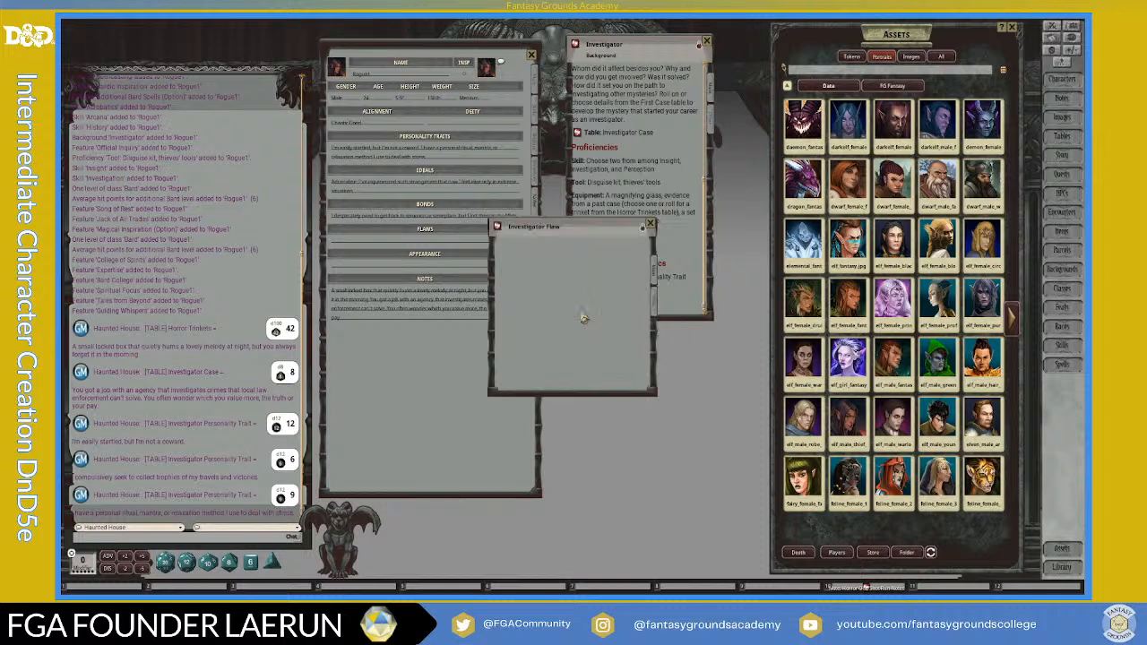
left_click_drag(542, 263, 645, 195)
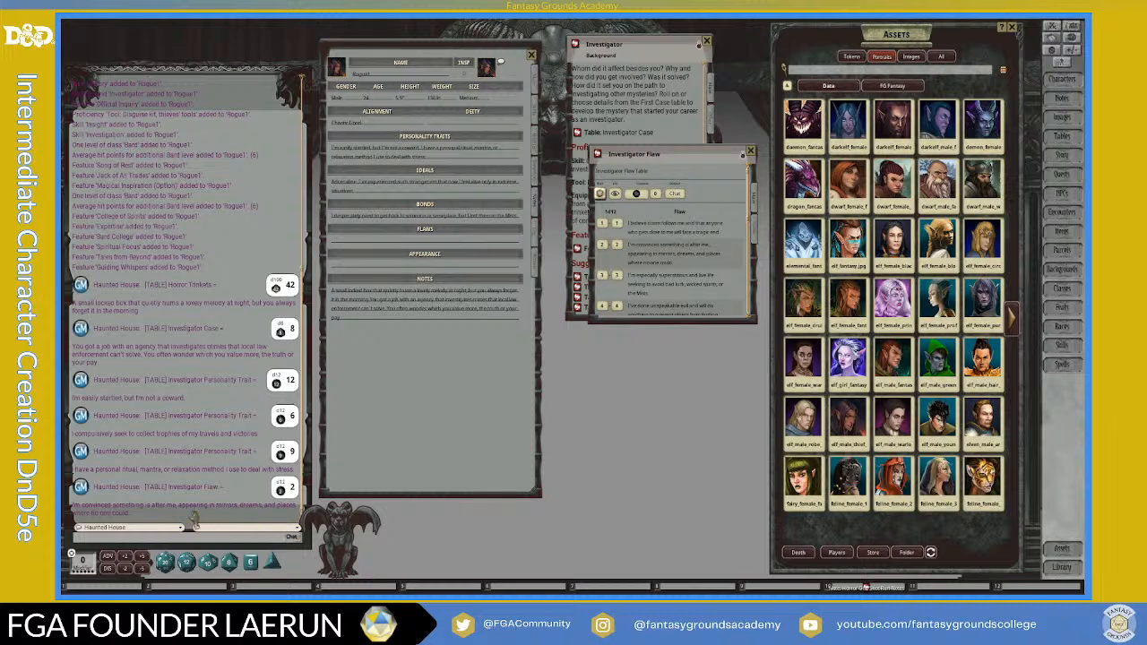
left_click_drag(159, 507, 369, 245)
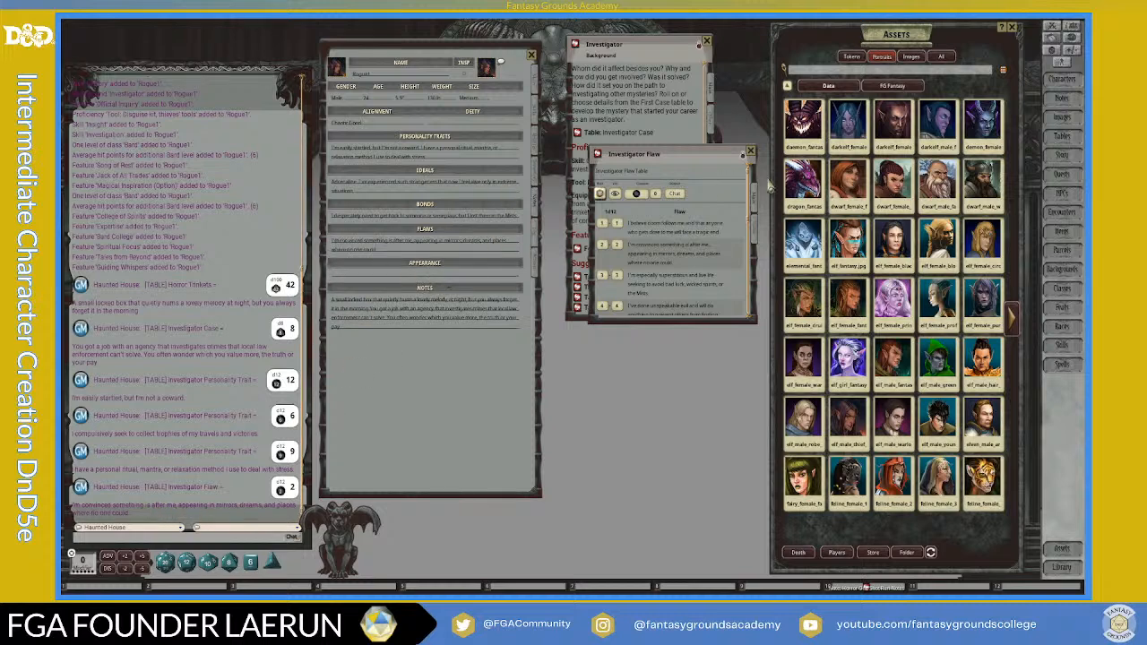
left_click(752, 151)
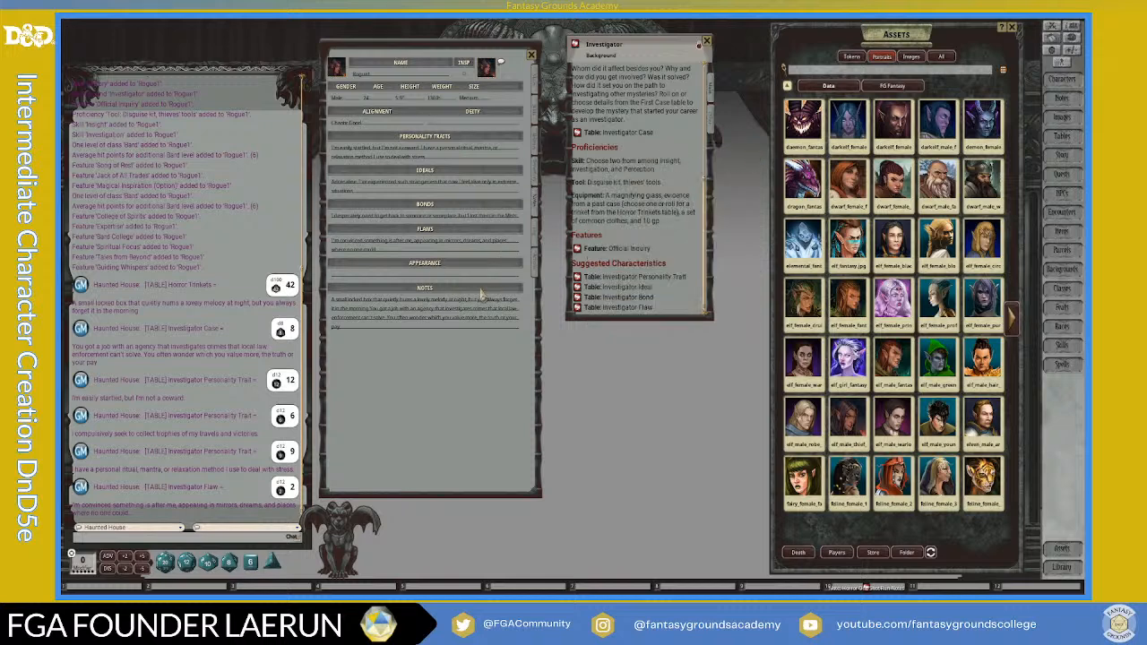
Show the character's actions and powers, and close the Investigator background and Assets windows.
left_click(536, 247)
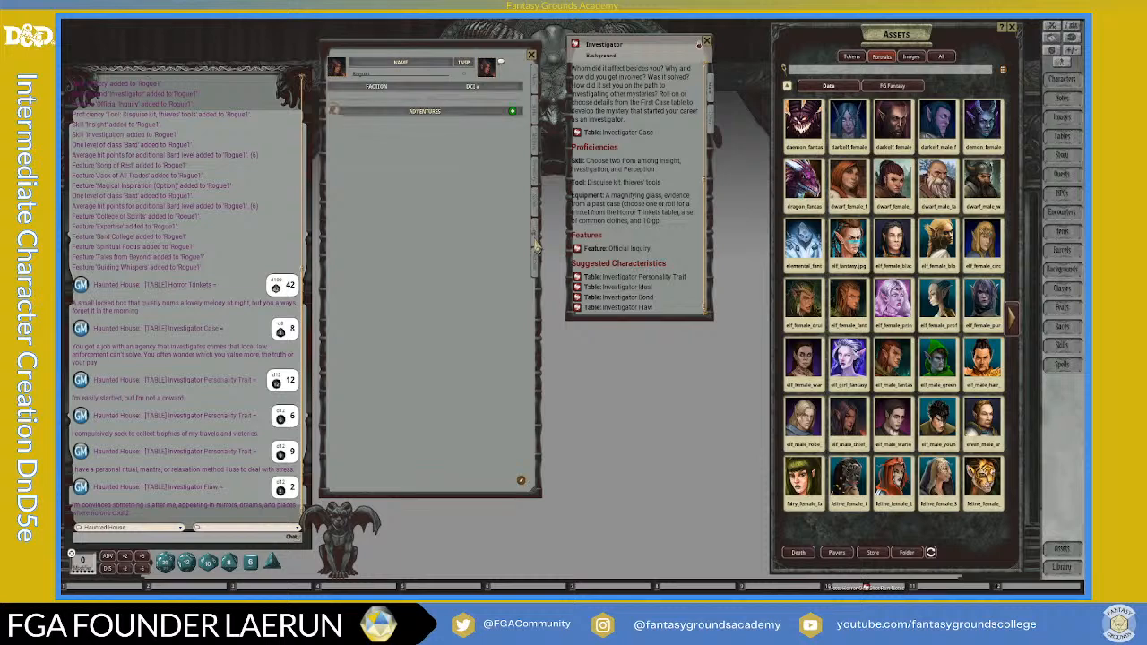
left_click(539, 264)
scroll(475, 292, "down", 1)
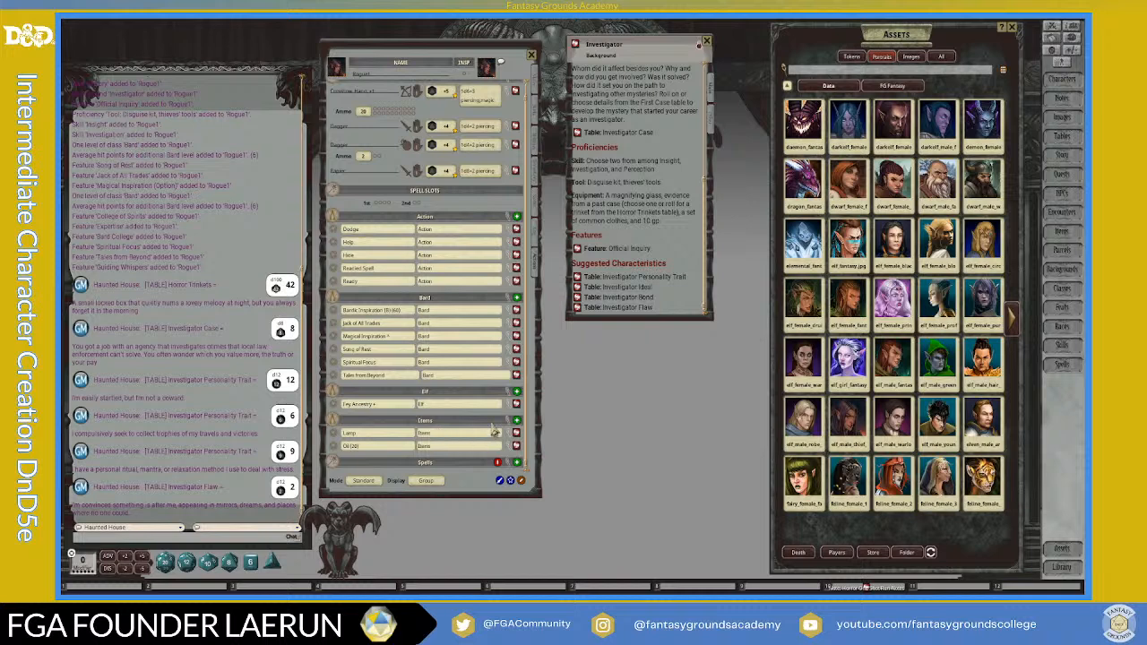
scroll(457, 268, "up", 1)
scroll(463, 235, "down", 1)
left_click(706, 41)
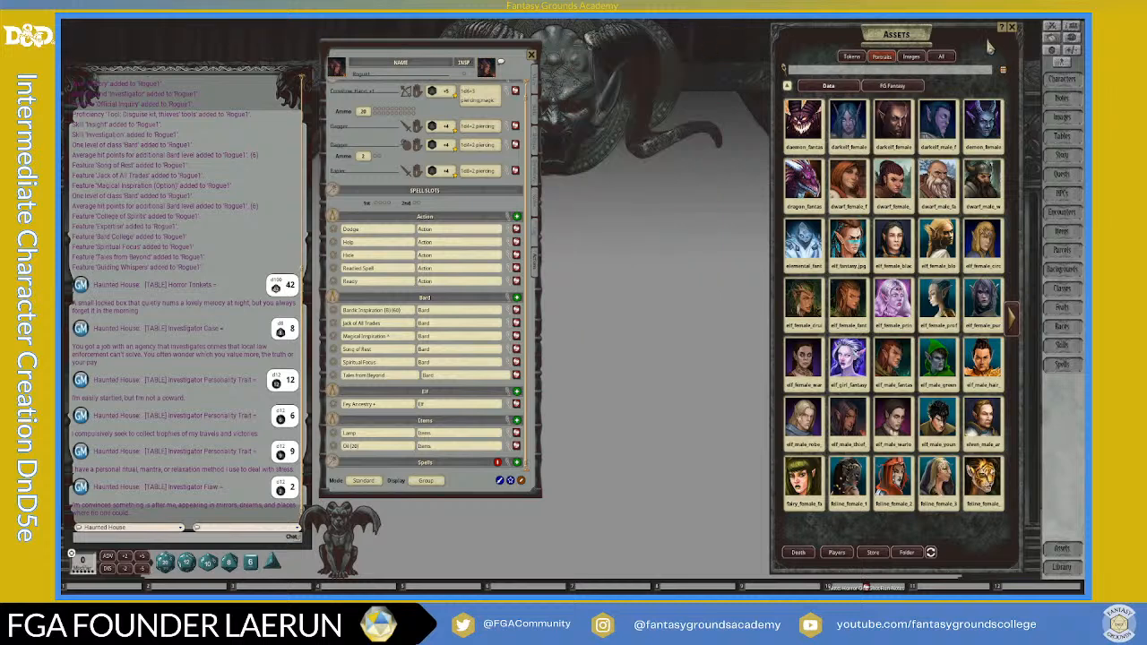
left_click(1012, 29)
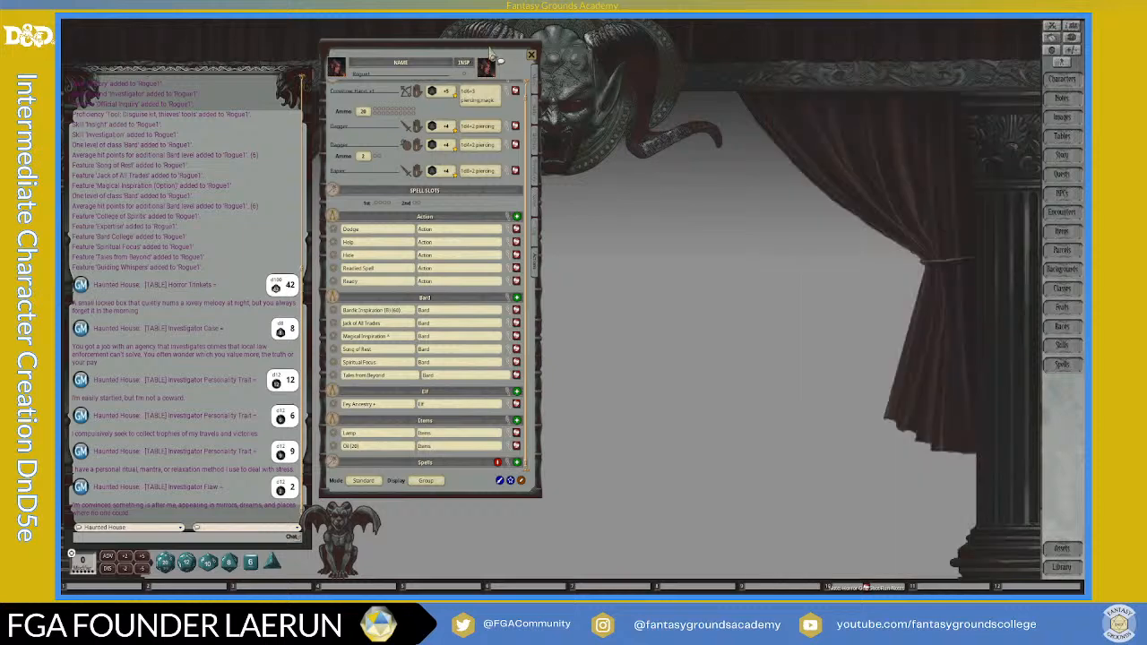
left_click_drag(493, 59, 522, 78)
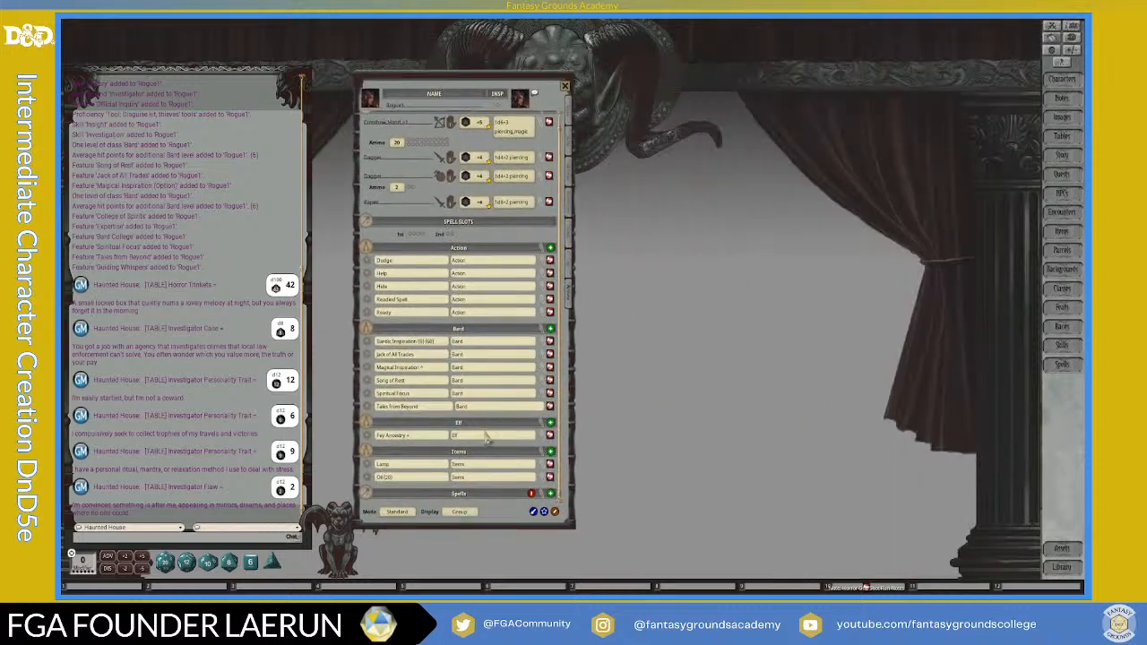
Open the Spells list beside the character sheet and restrict it to the group 5E Effects Coding - Spells.
left_click(1072, 373)
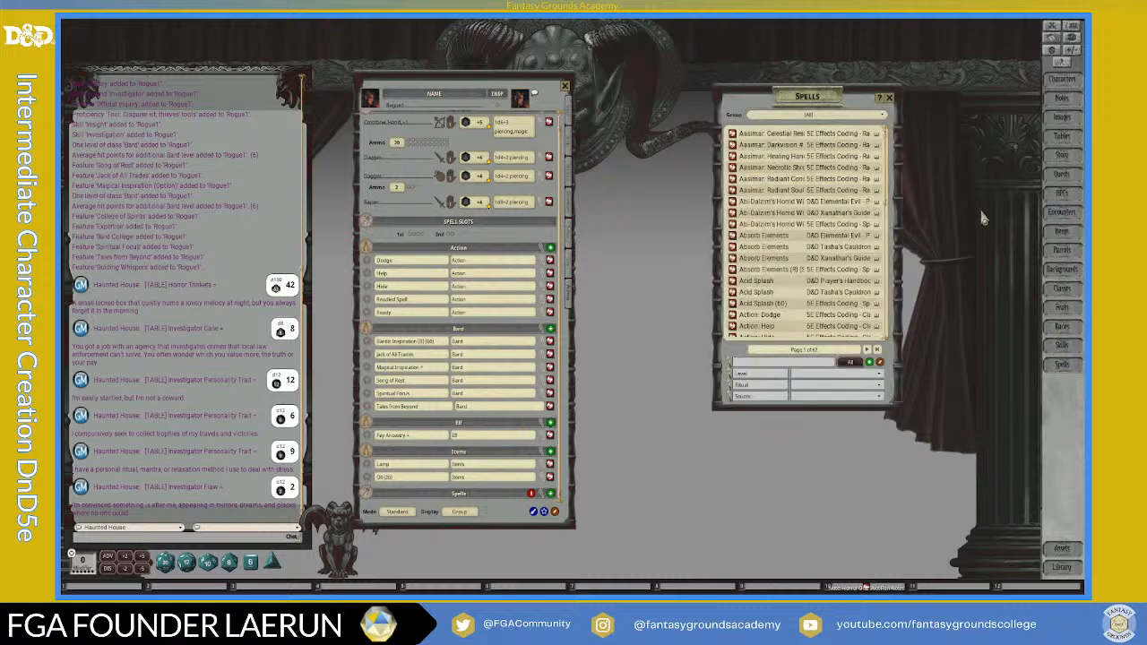
left_click_drag(795, 97, 683, 59)
left_click(699, 77)
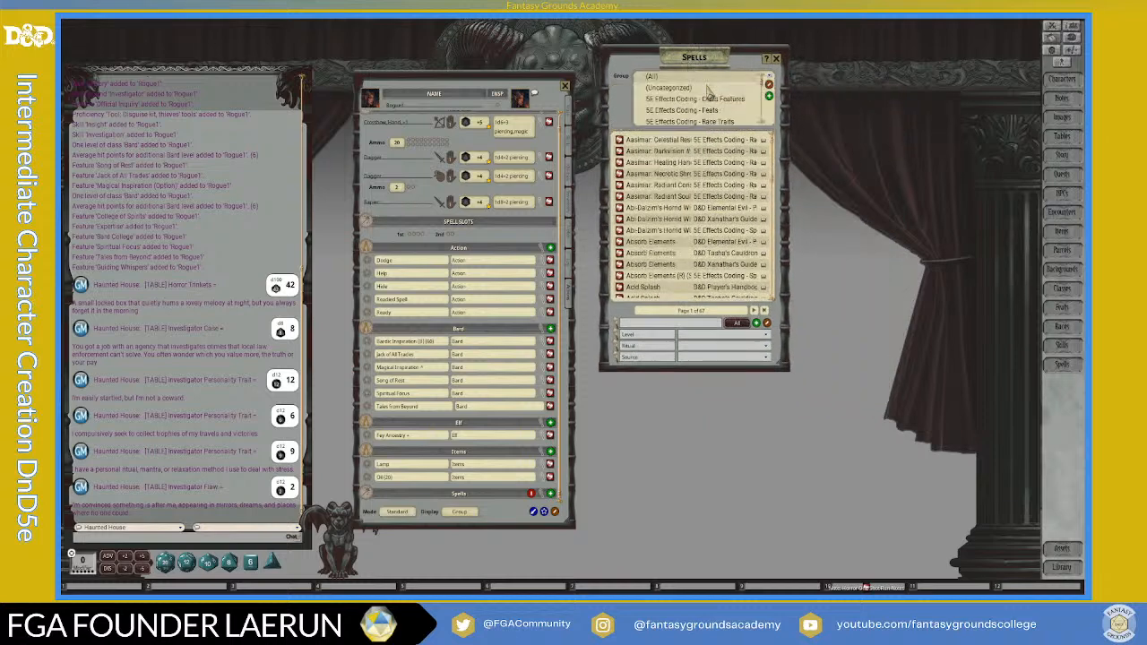
scroll(741, 104, "down", 1)
scroll(741, 105, "down", 1)
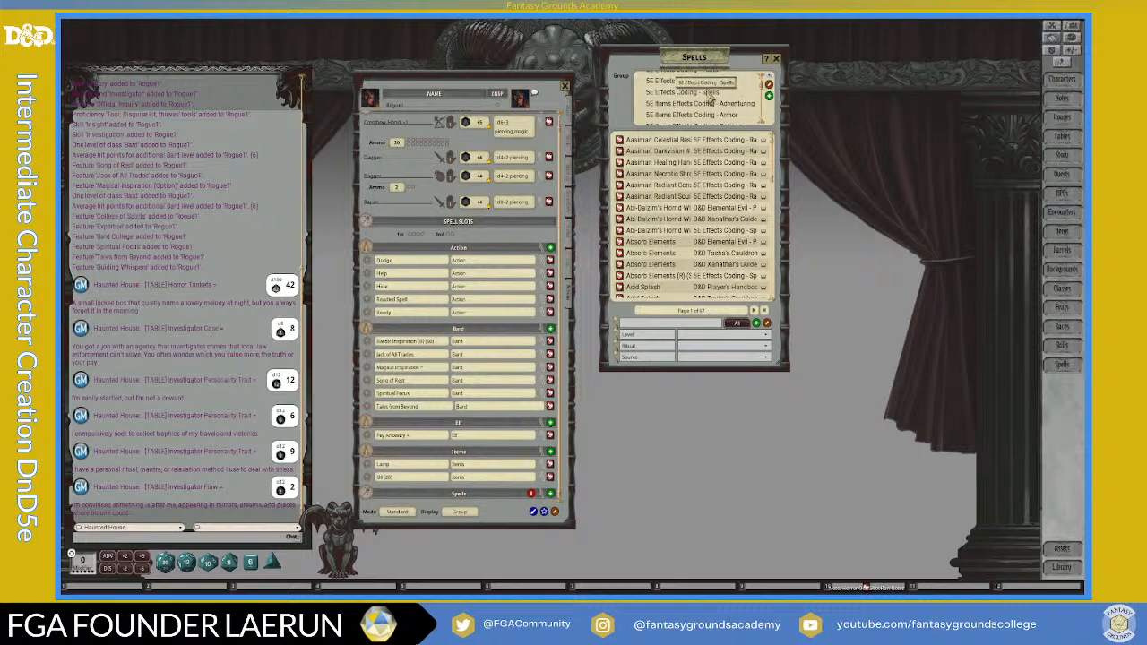
left_click(708, 97)
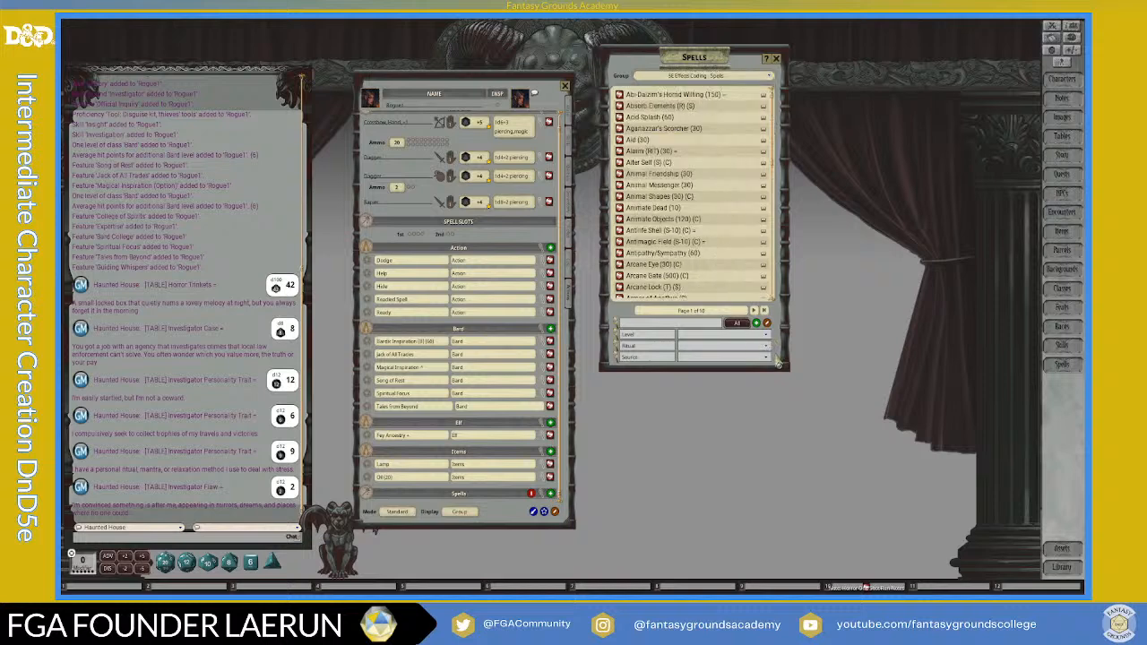
Filter the spell list to level 0 spells with Wizard as the source.
left_click(768, 335)
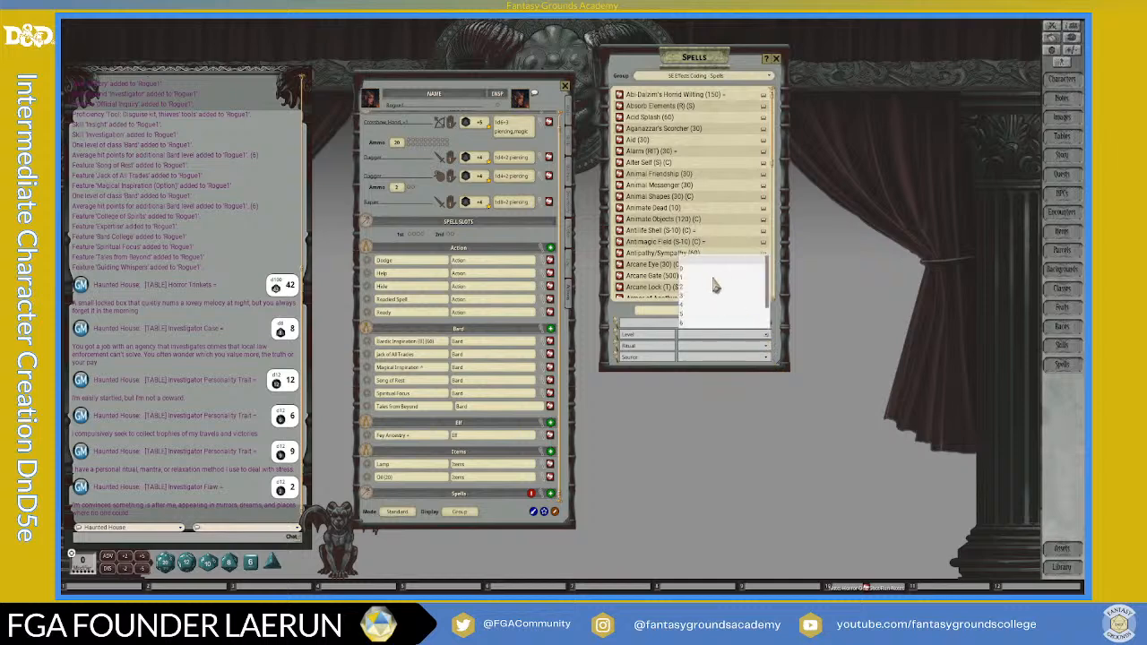
left_click(686, 275)
scroll(718, 282, "down", 5)
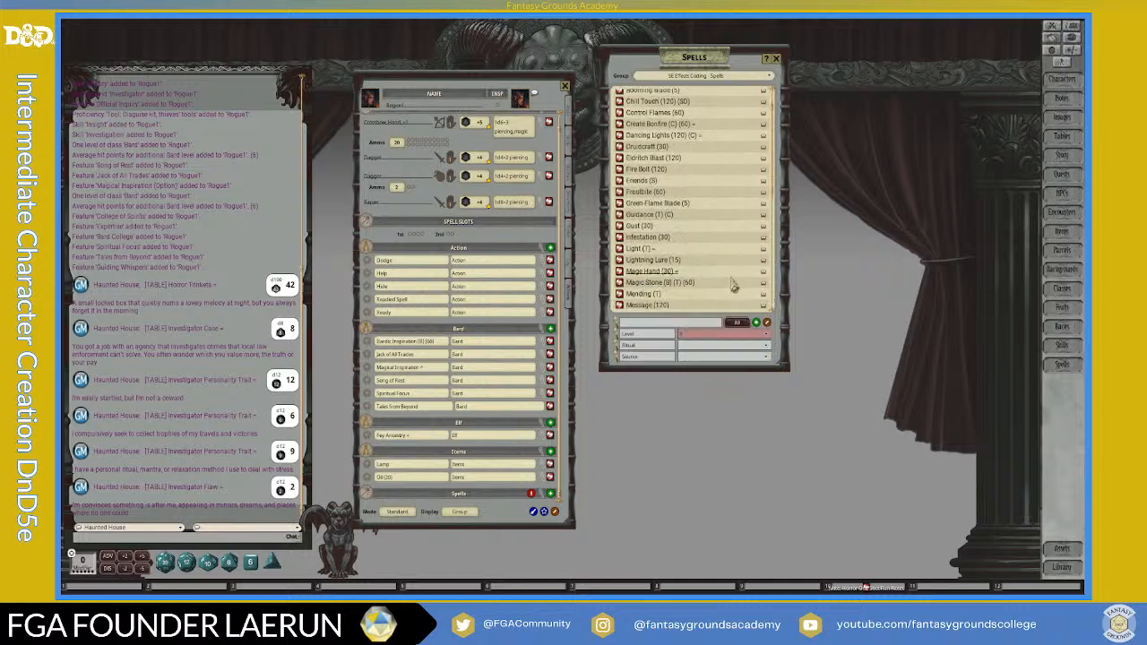
left_click(767, 357)
left_click_drag(769, 290, 780, 355)
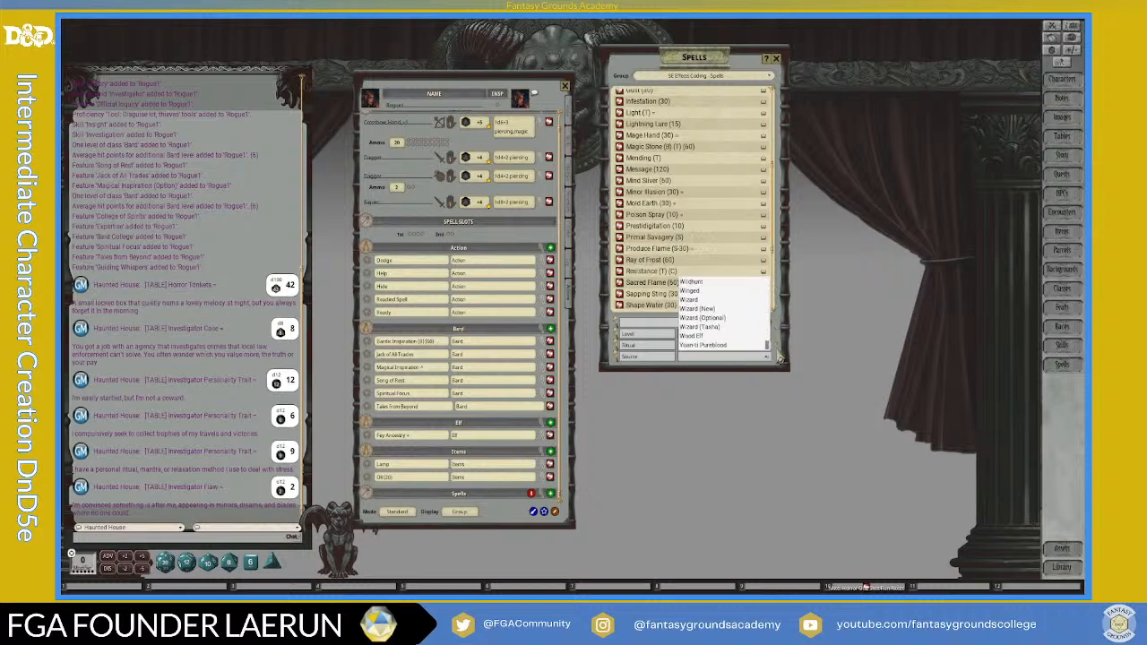
left_click(694, 303)
Add the Mage Hand (30) cantrip from the filtered spell list to the character's Elf power group.
scroll(679, 232, "down", 2)
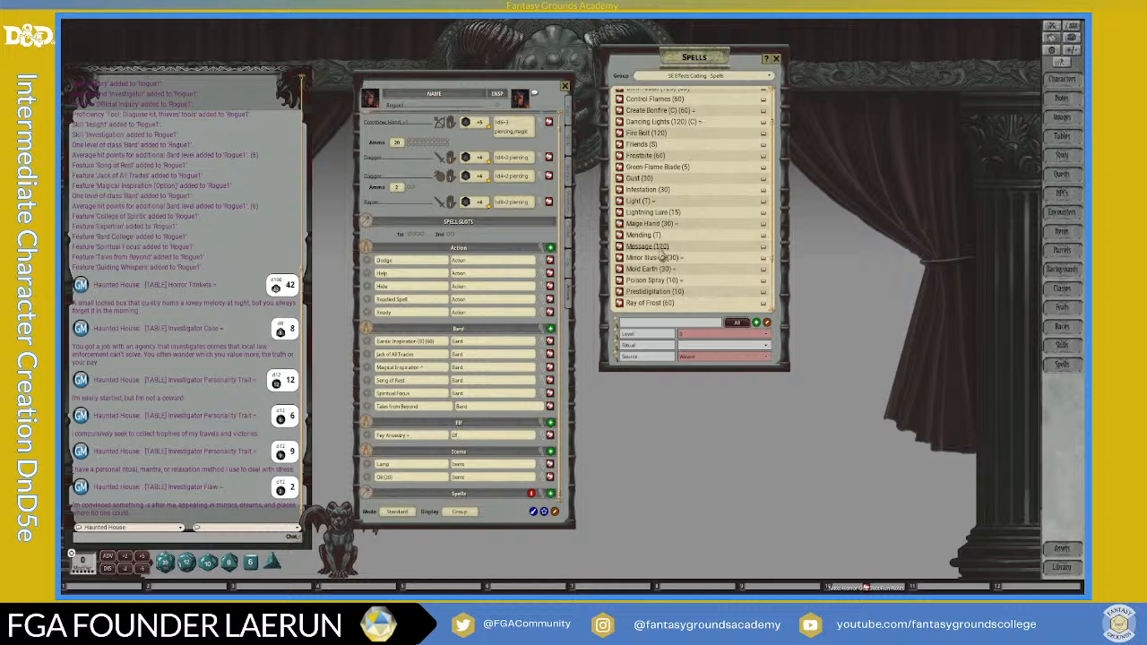
scroll(664, 255, "up", 1)
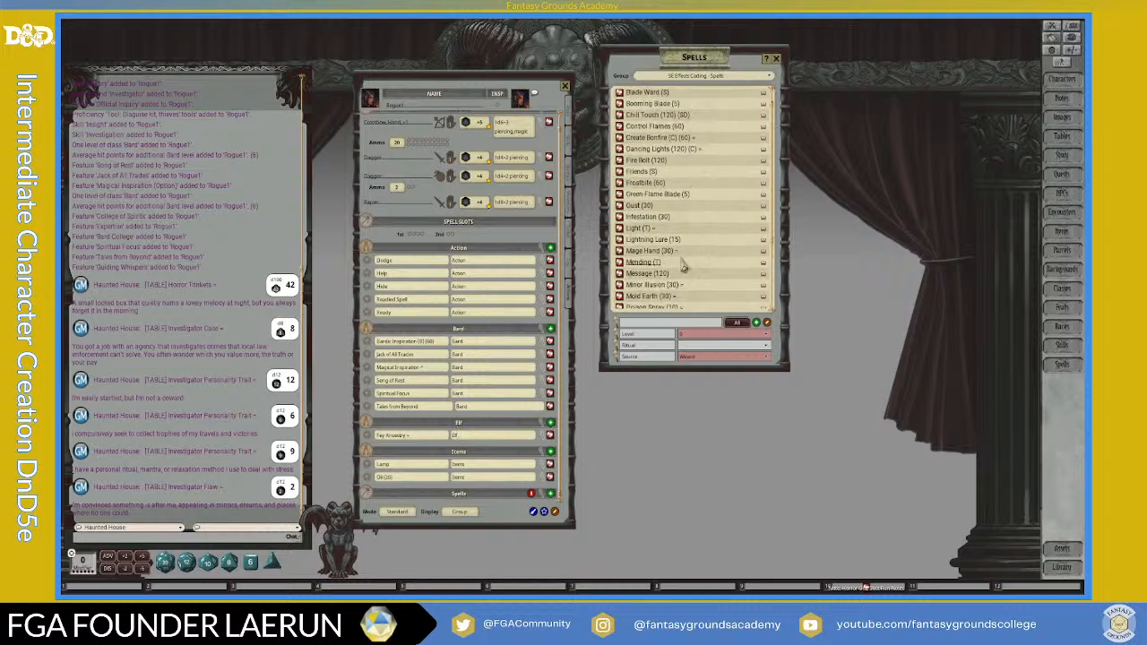
scroll(681, 260, "up", 1)
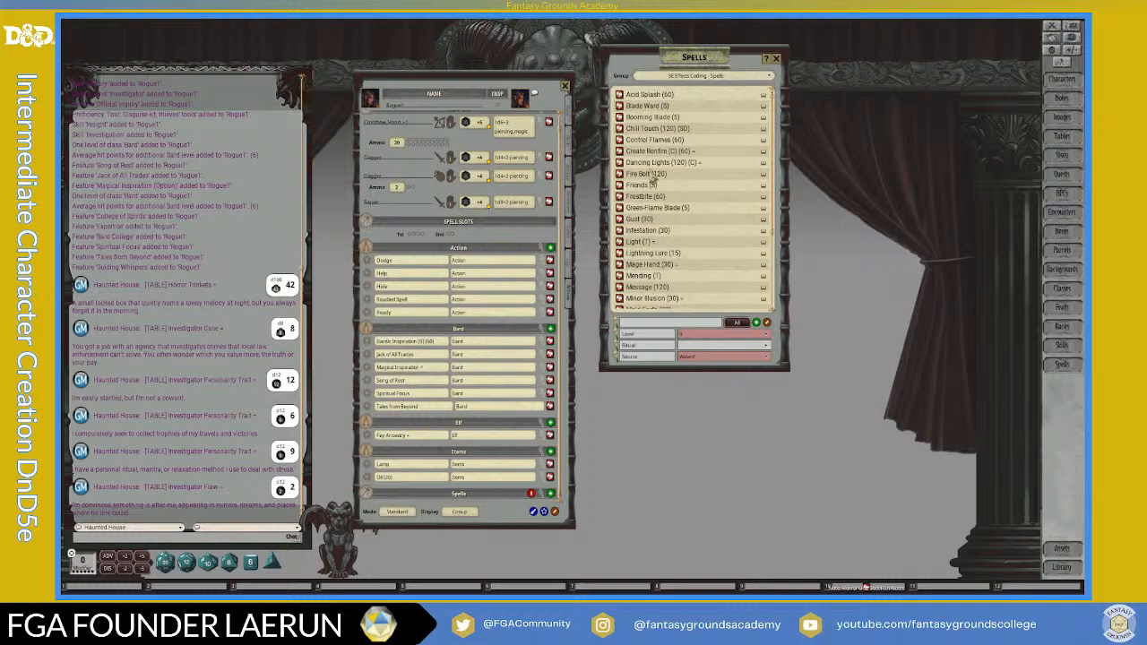
scroll(663, 193, "down", 2)
scroll(666, 199, "down", 2)
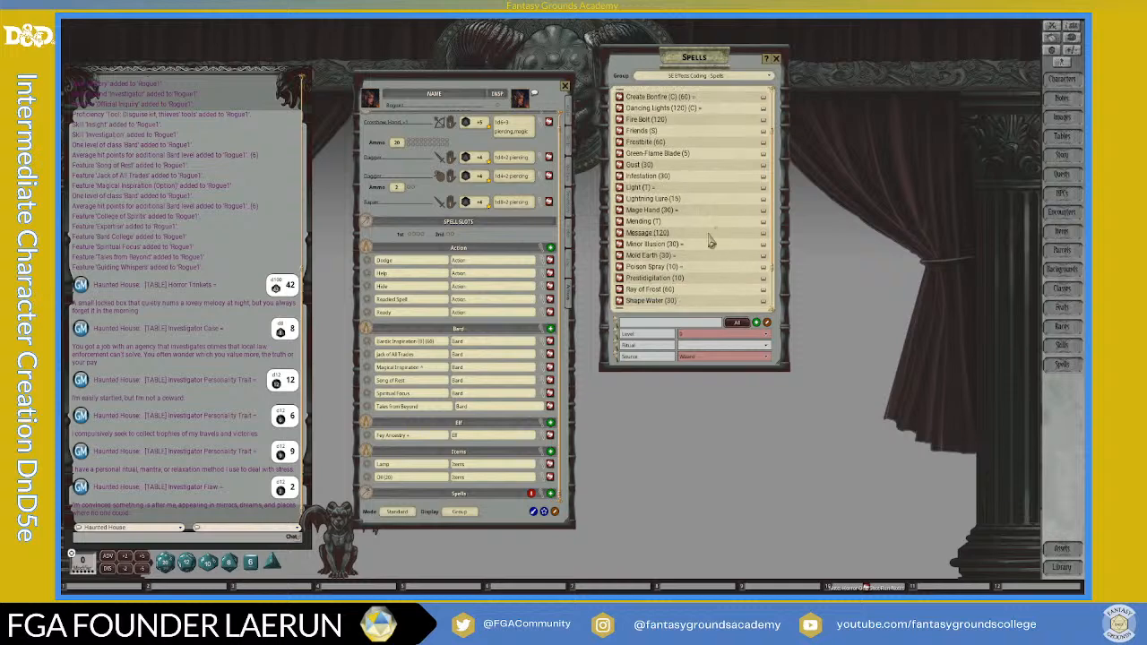
scroll(713, 248, "down", 2)
scroll(712, 247, "down", 4)
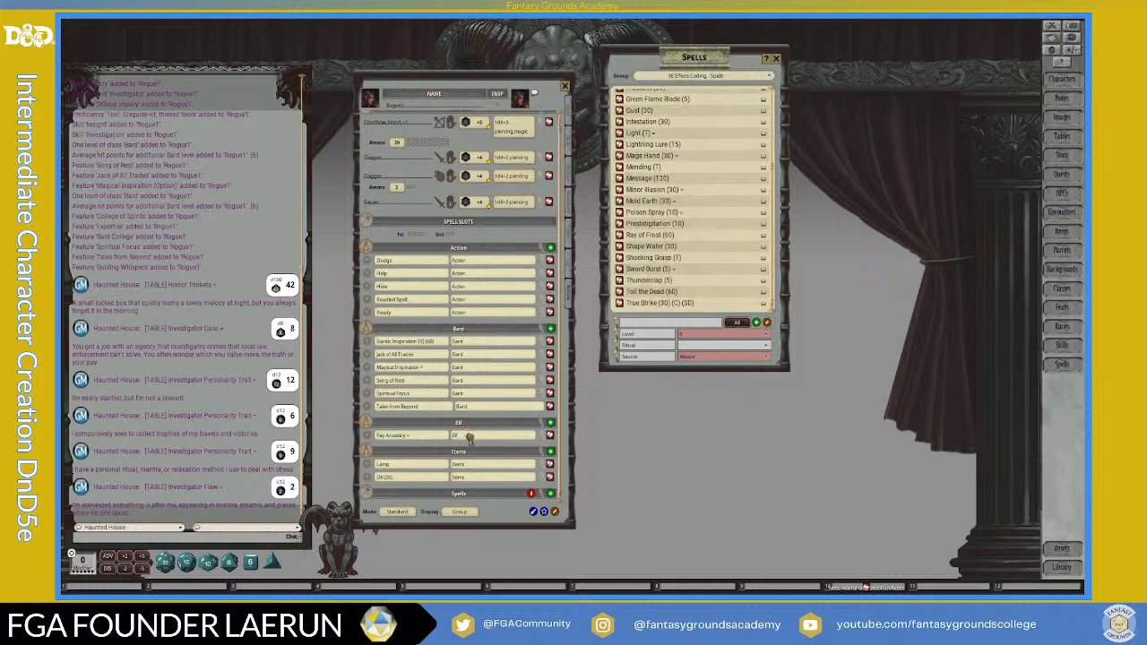
left_click_drag(469, 437, 470, 441)
scroll(508, 447, "down", 1)
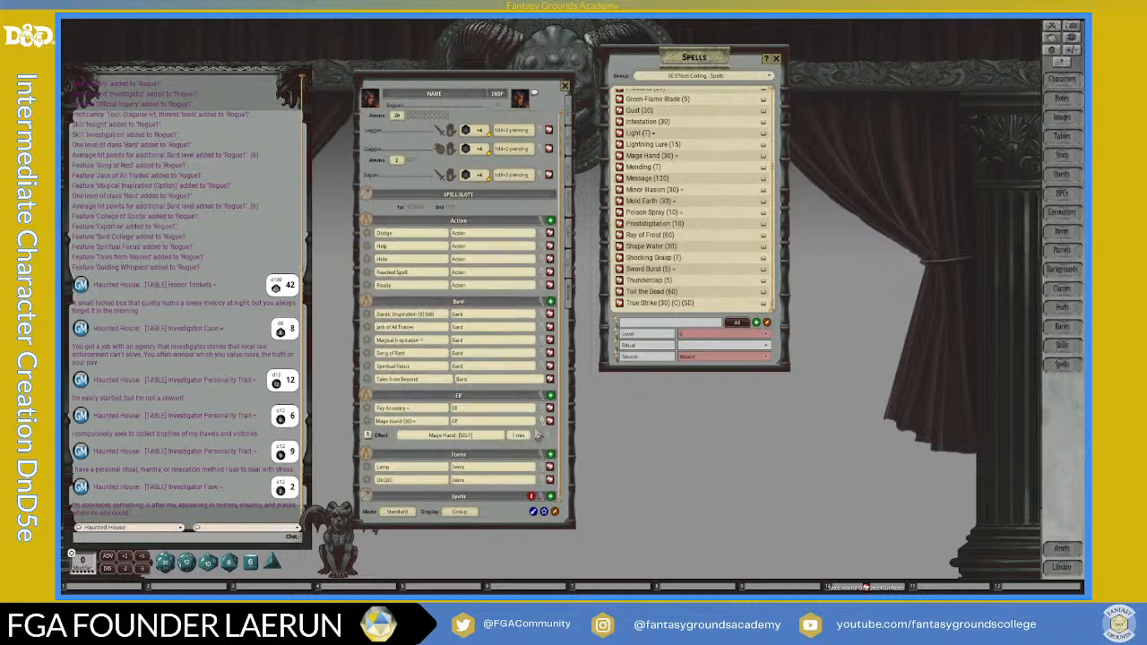
Collapse the Mage Hand details and check the settings of the character's Elf power group.
scroll(538, 435, "up", 1)
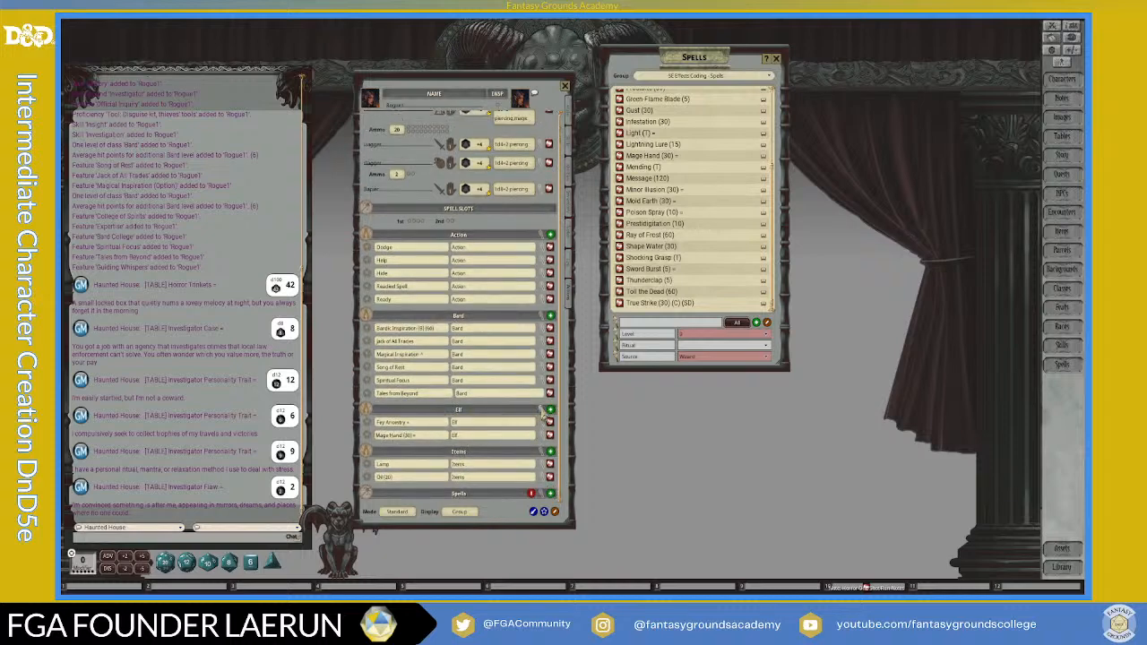
left_click(542, 409)
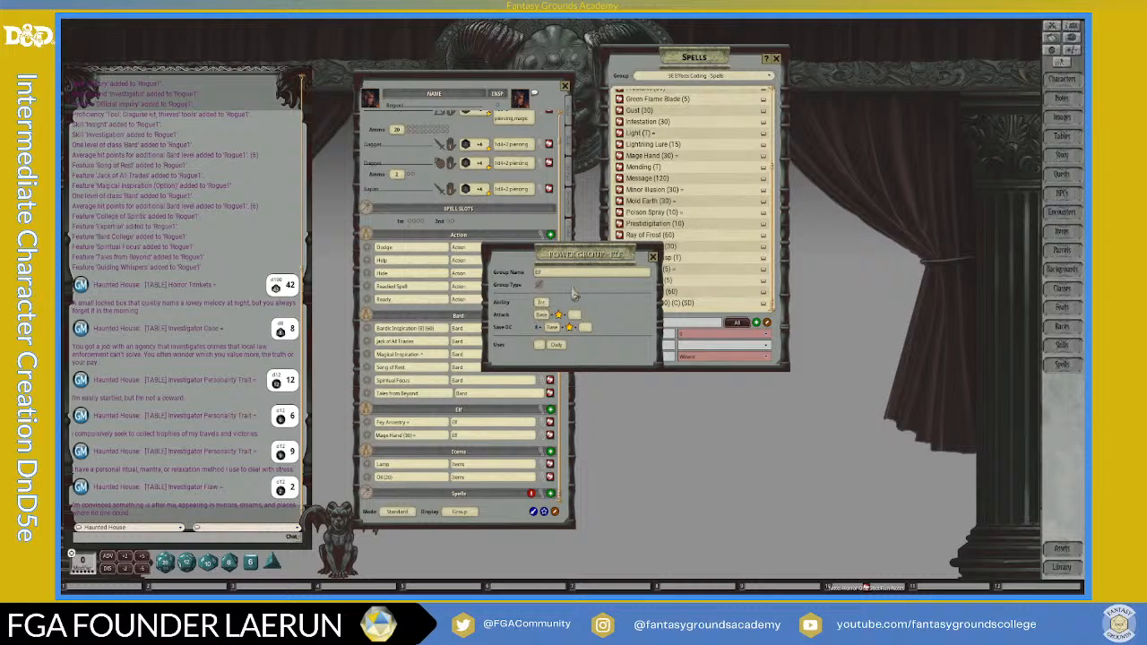
left_click(652, 256)
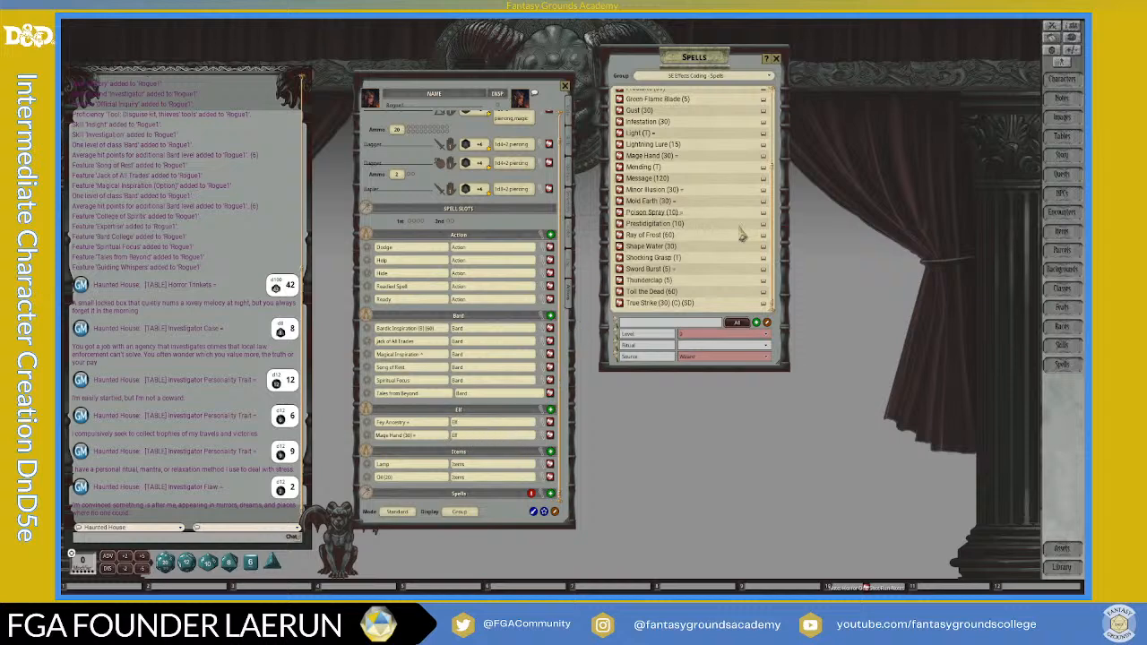
Change the source filter of the level 0 spell list to Bard.
left_click(767, 357)
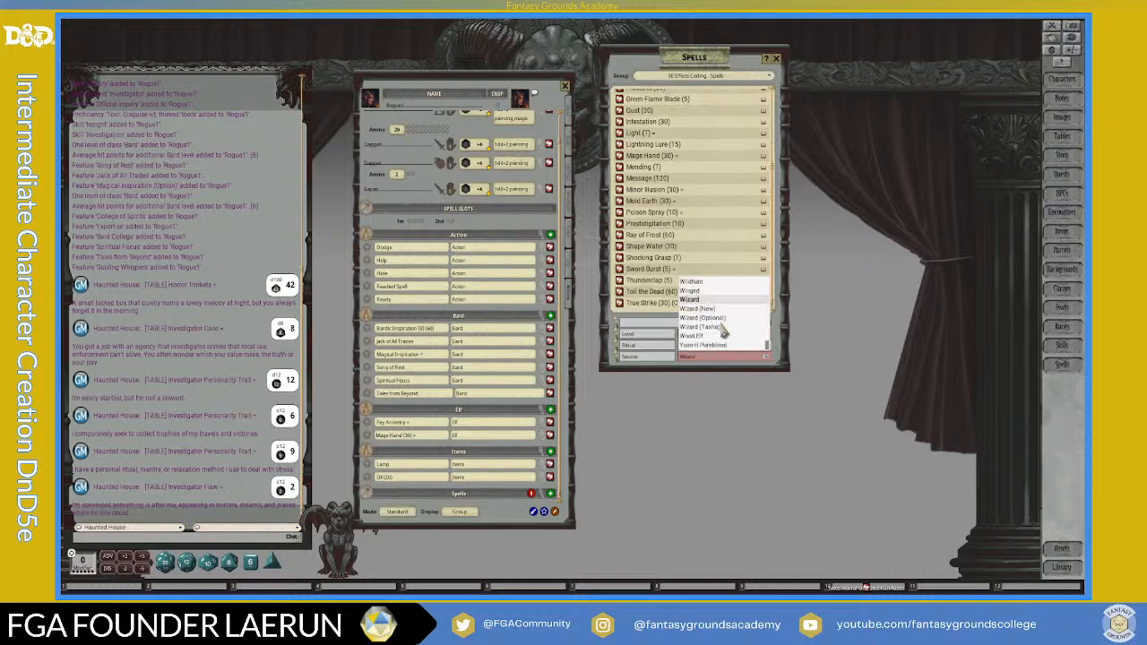
scroll(726, 313, "up", 1)
scroll(733, 315, "up", 4)
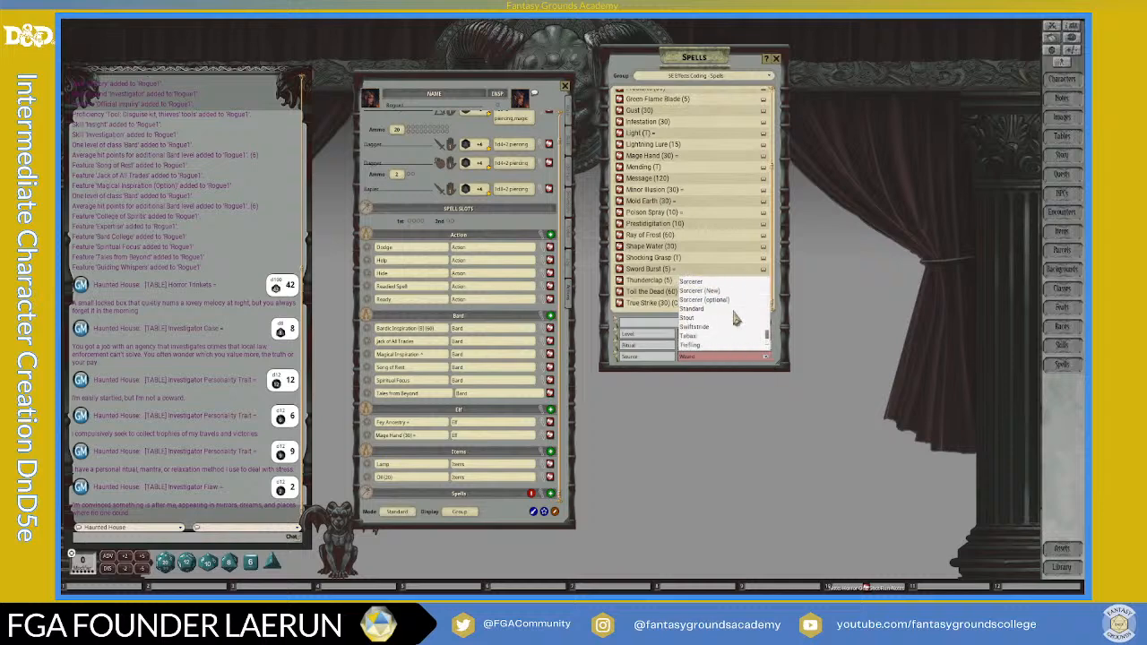
left_click_drag(768, 341, 764, 280)
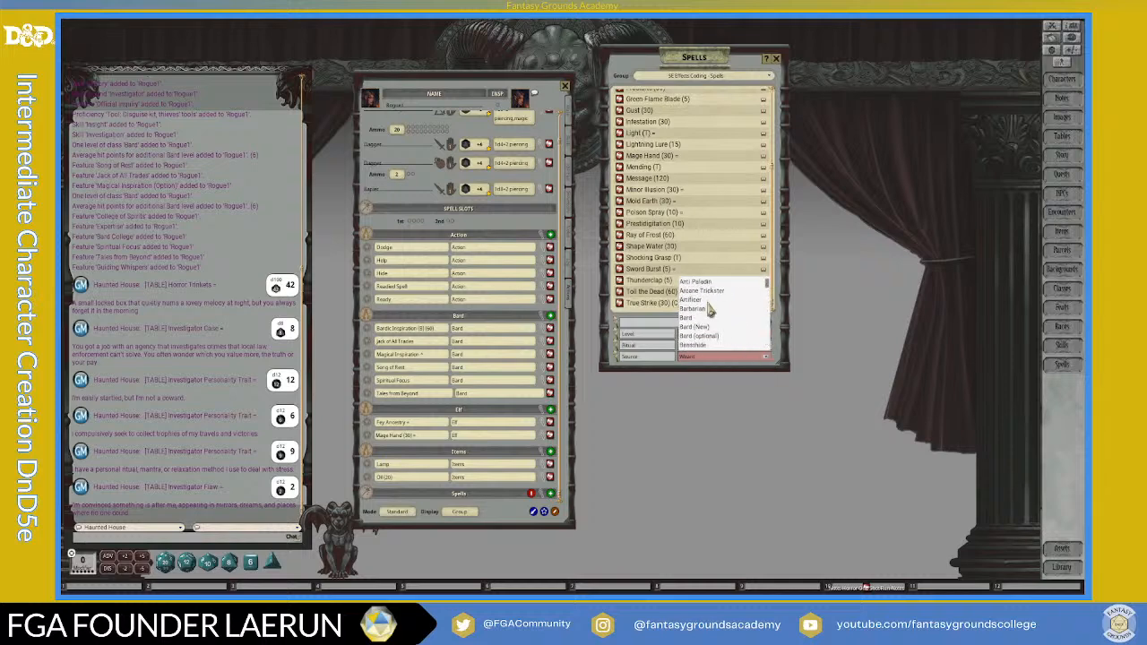
left_click(688, 334)
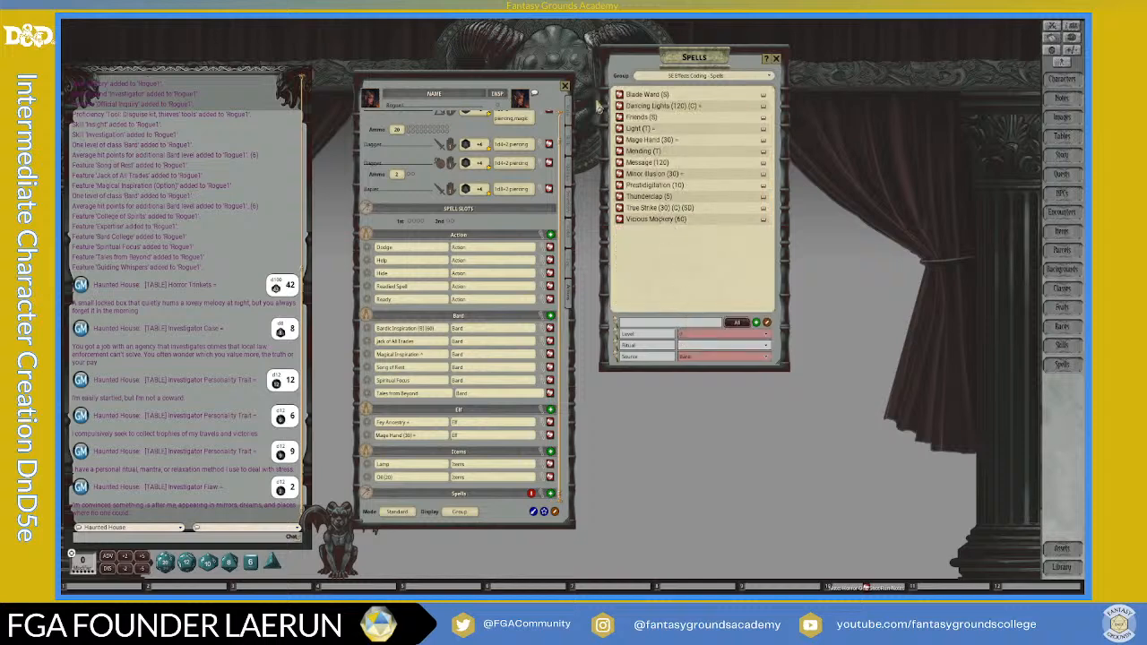
Add the cantrips Blade Ward, Light and Vicious Mockery to the character's Spells group and collapse their action details.
scroll(477, 219, "up", 1)
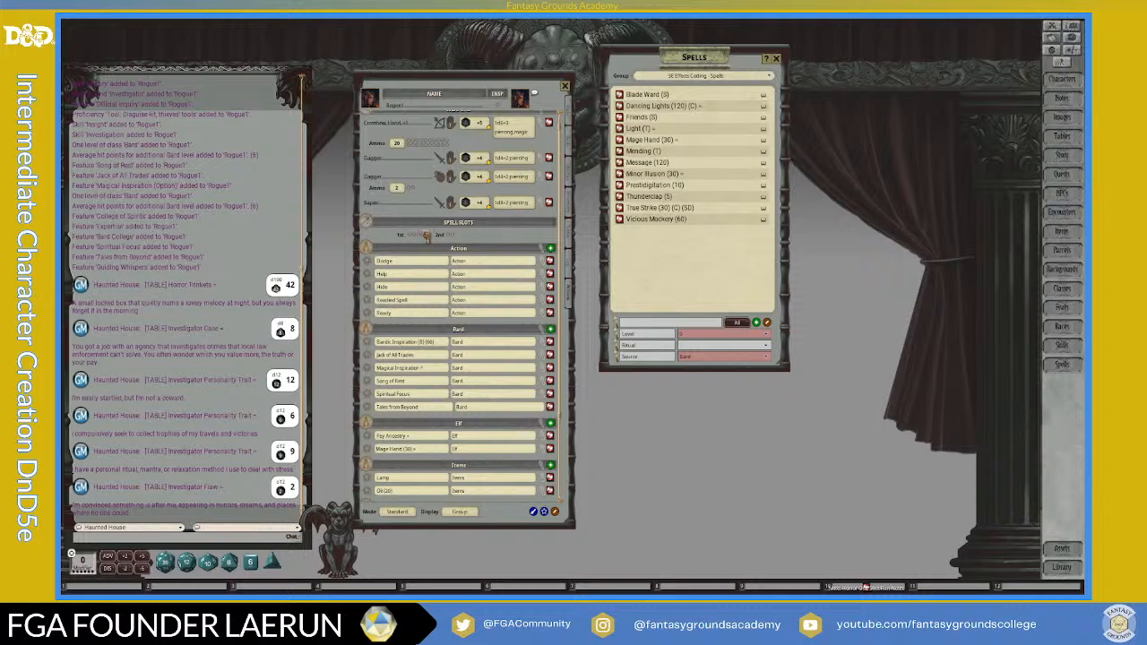
scroll(485, 304, "down", 3)
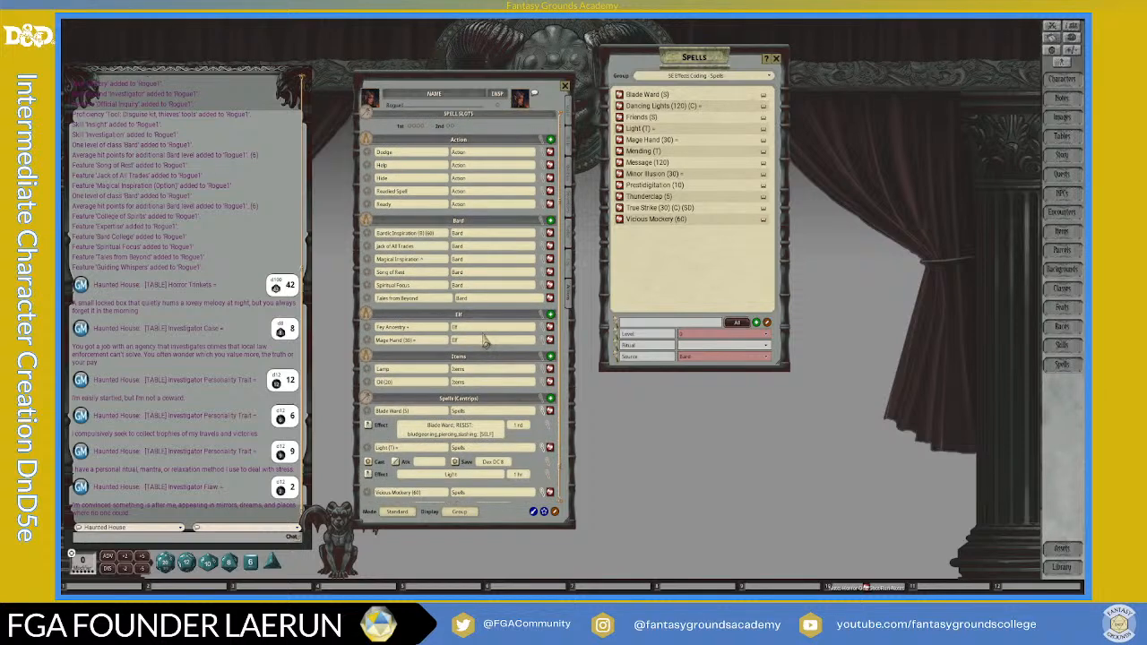
scroll(551, 416, "down", 1)
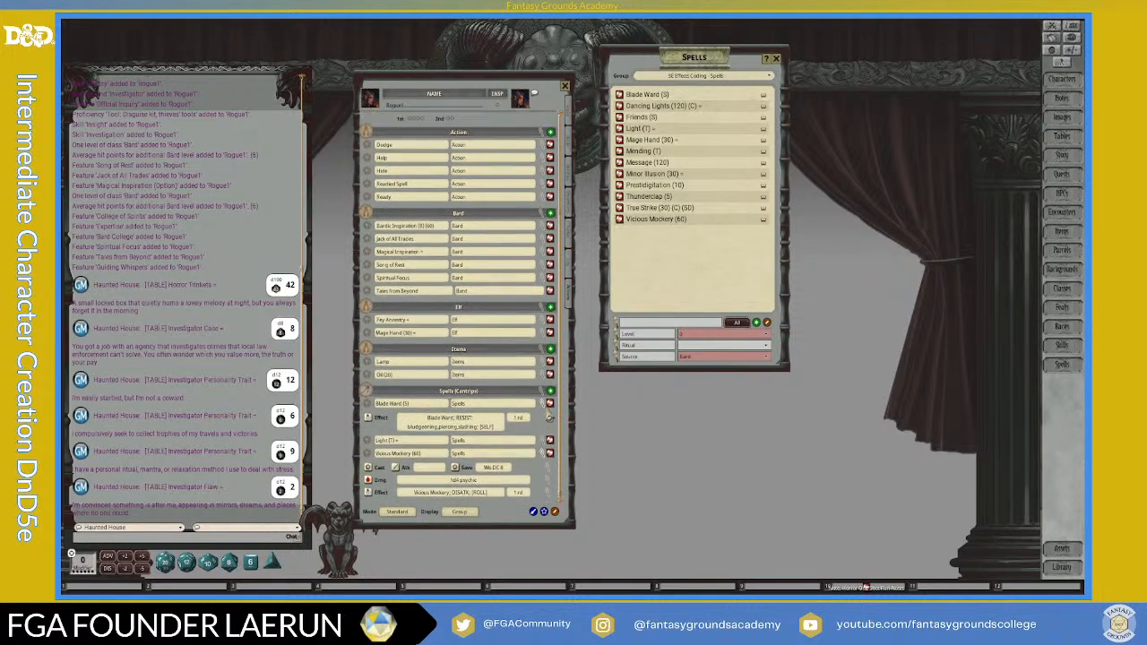
left_click(544, 408)
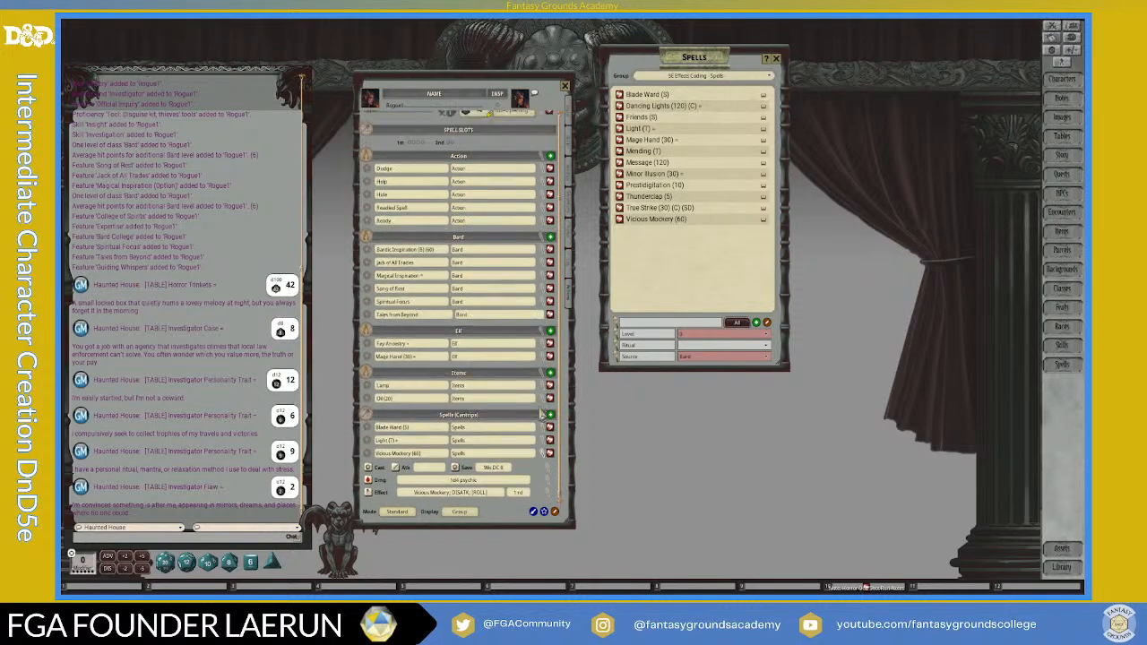
left_click(542, 456)
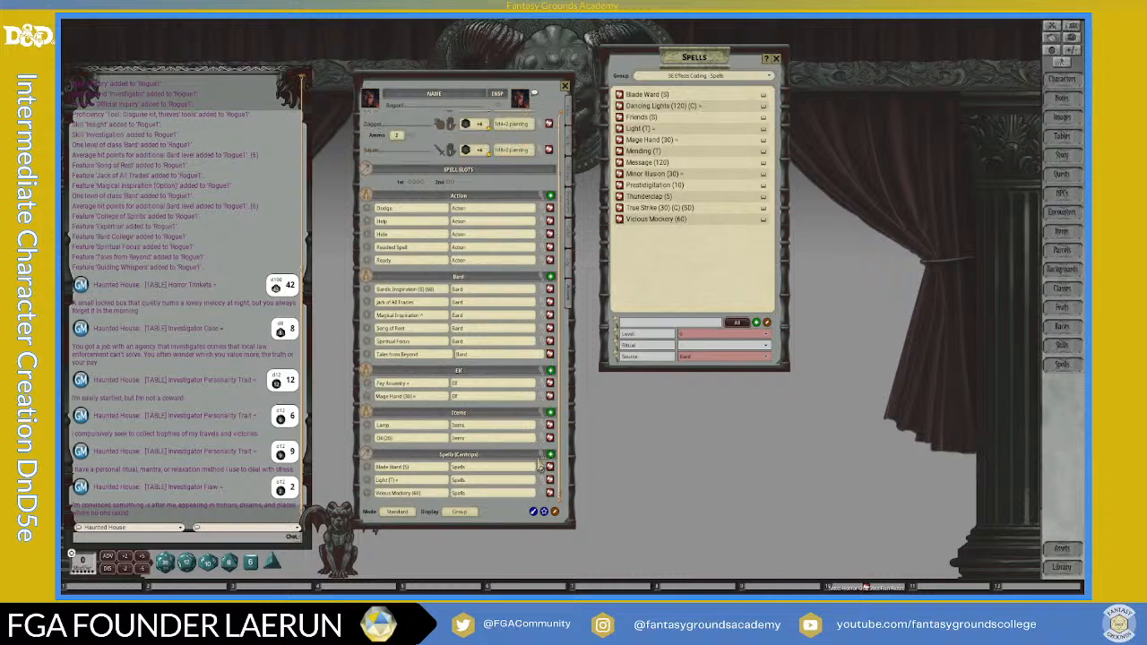
Check the power group settings of the character's Spells group, including its ability, and close them.
left_click(543, 455)
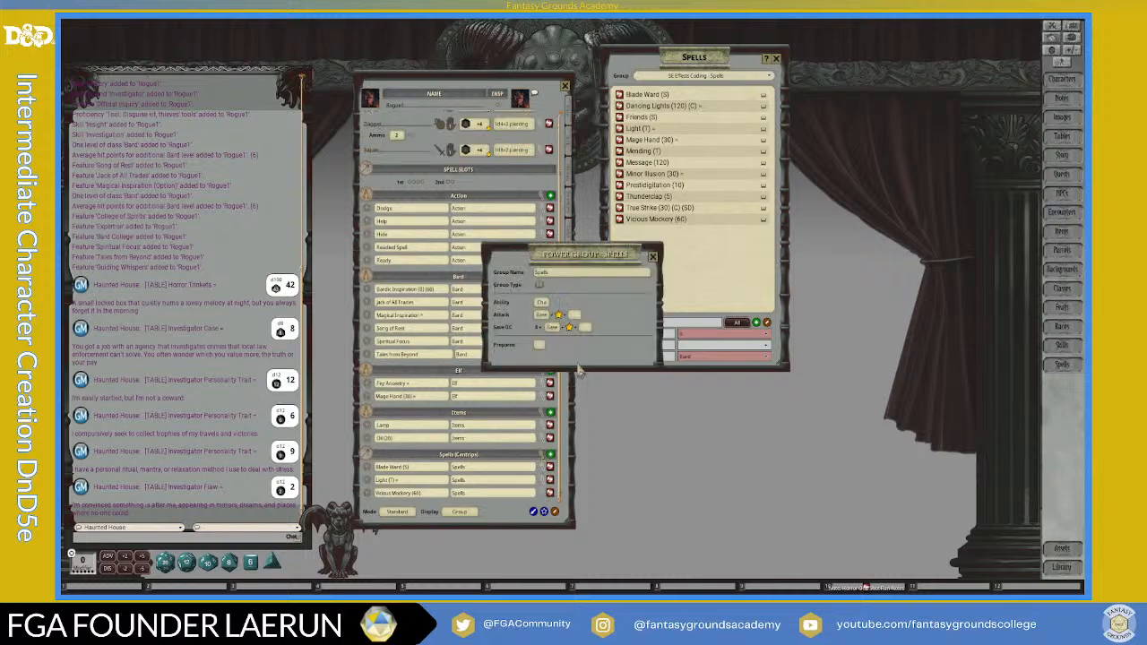
left_click(662, 252)
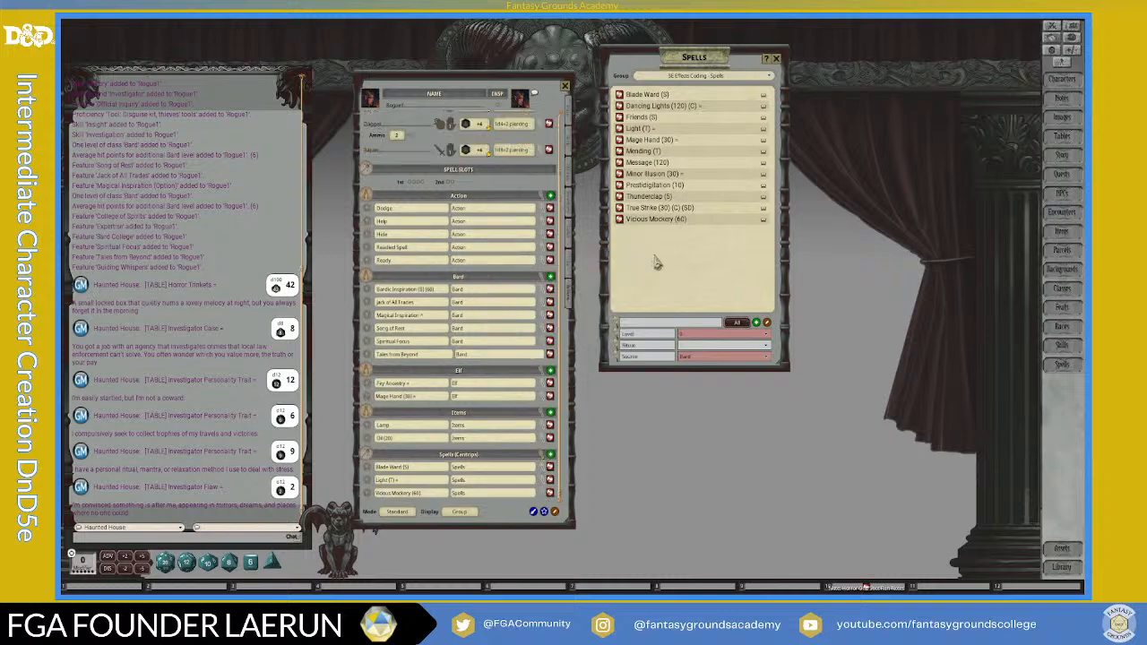
left_click(543, 484)
scroll(507, 417, "up", 3)
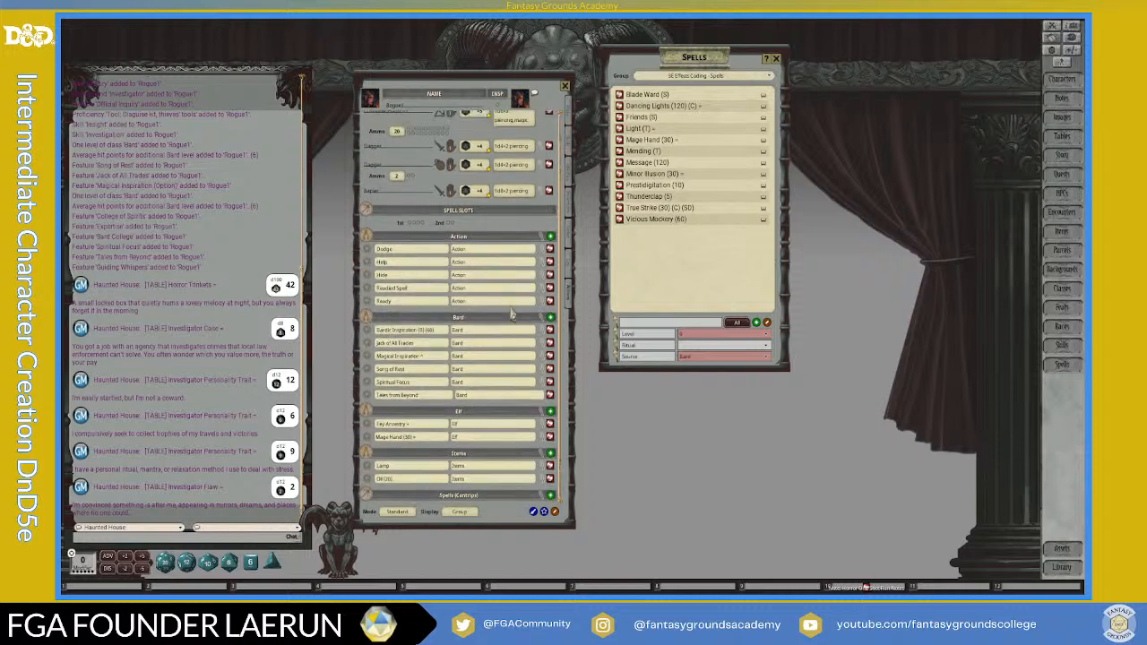
Open the Bard class description from the character's class and level details and place it beside the Spells list.
left_click(571, 116)
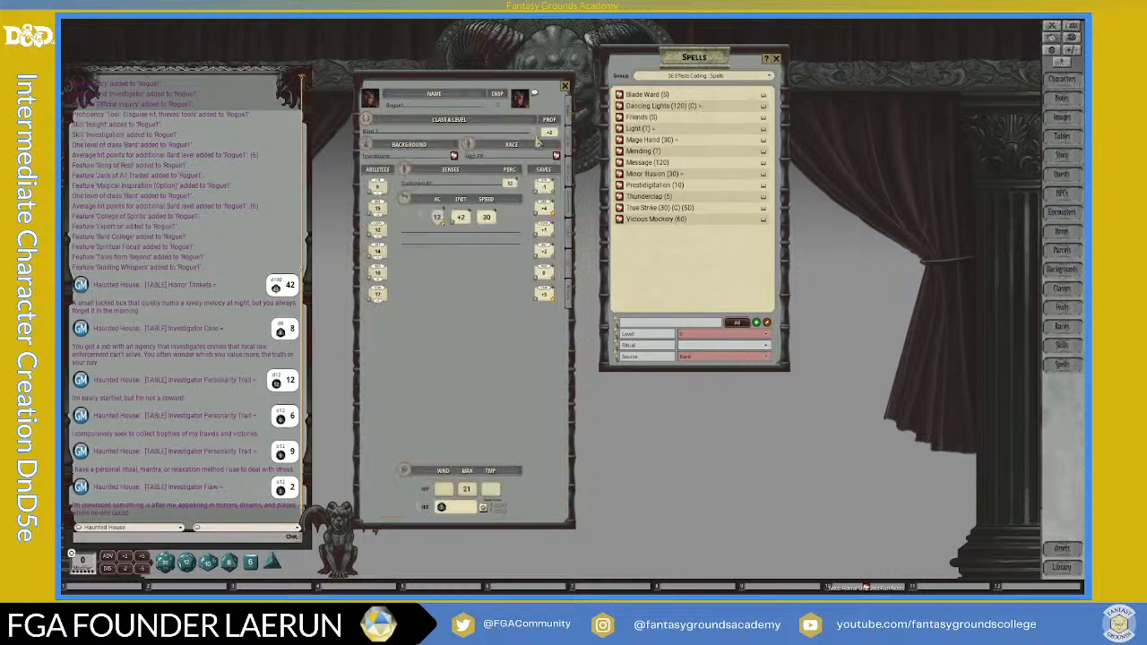
left_click(536, 134)
left_click_drag(641, 184, 762, 151)
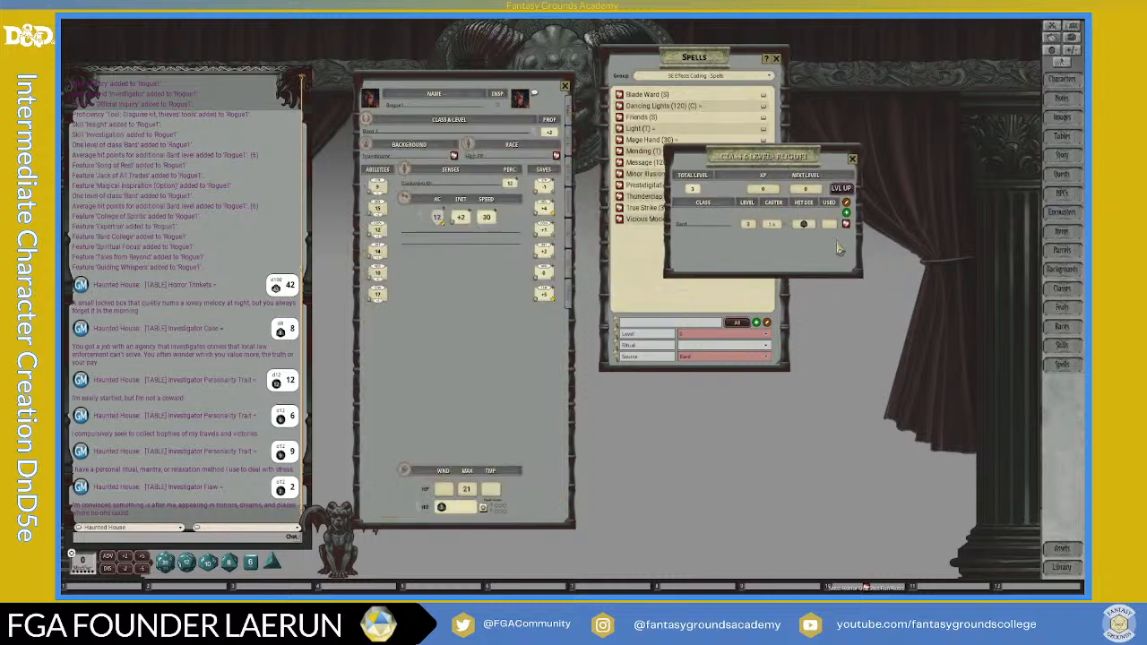
left_click(846, 225)
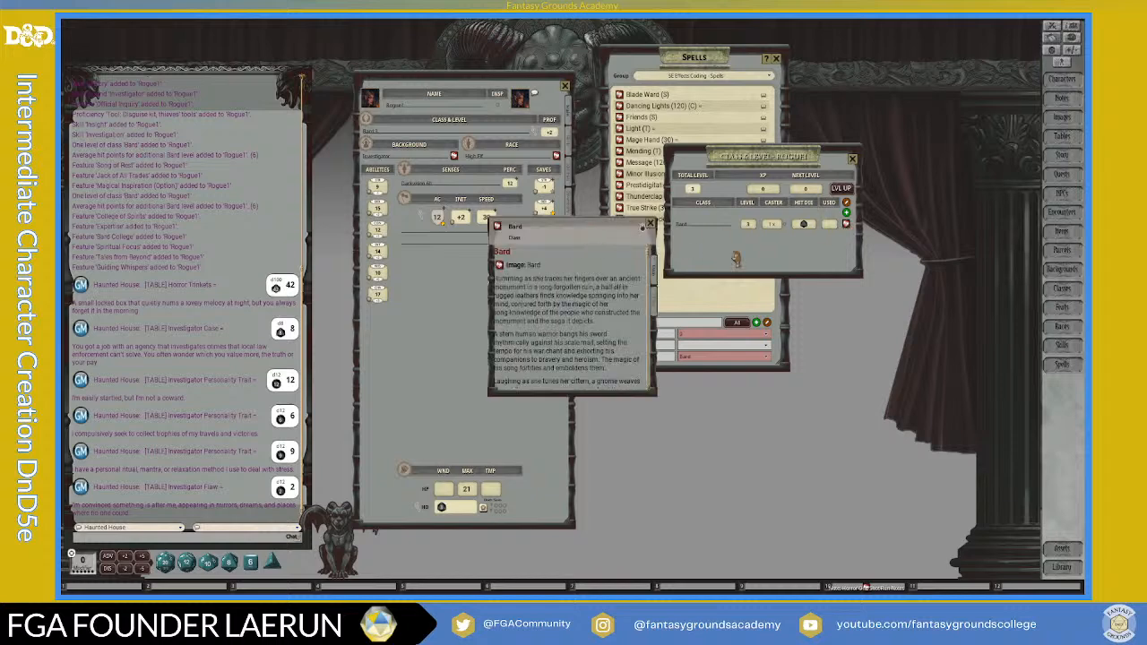
left_click(851, 159)
left_click_drag(572, 226, 832, 61)
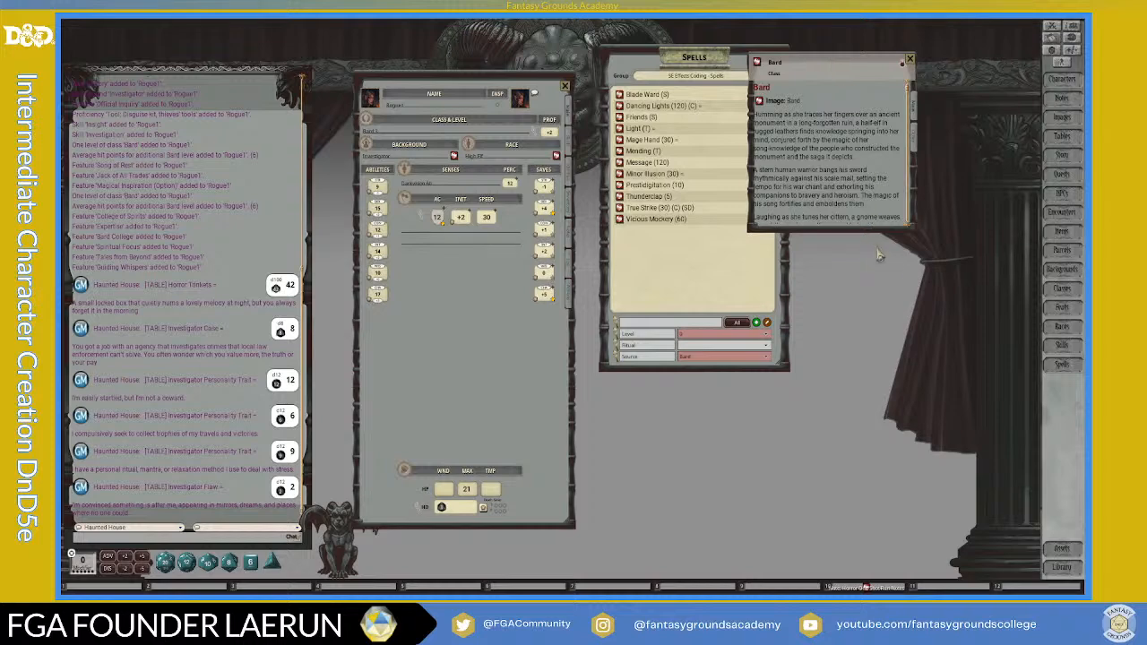
Enlarge the Bard class description and check the cantrips and spells known per level in its progression table.
left_click_drag(887, 370, 905, 538)
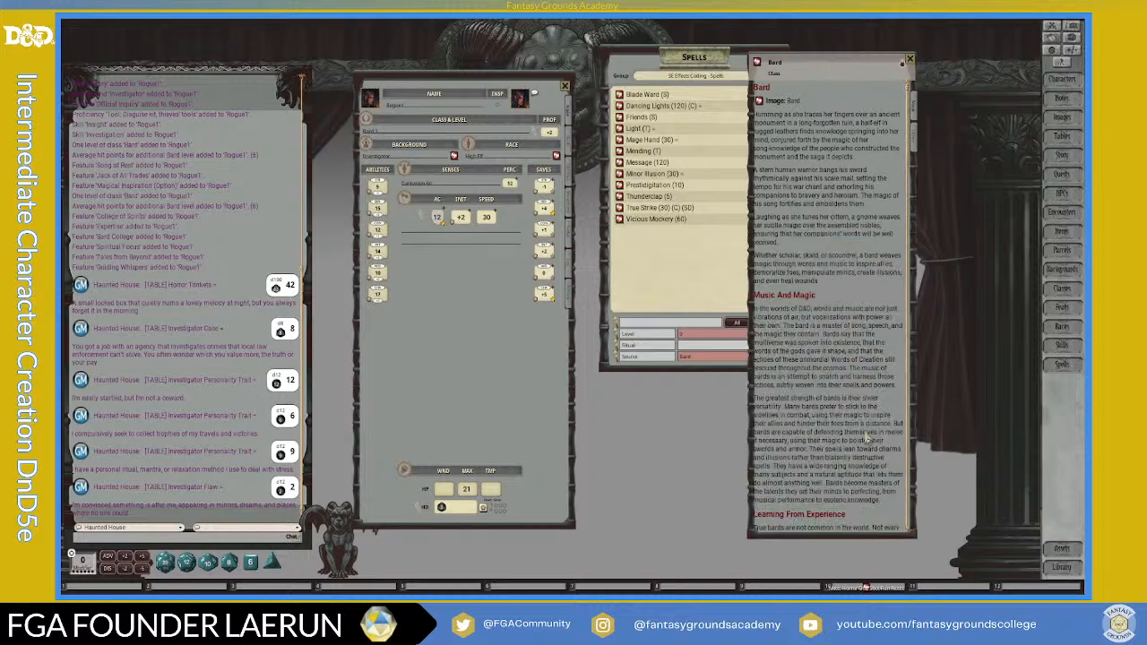
scroll(868, 434, "down", 5)
scroll(868, 434, "down", 5)
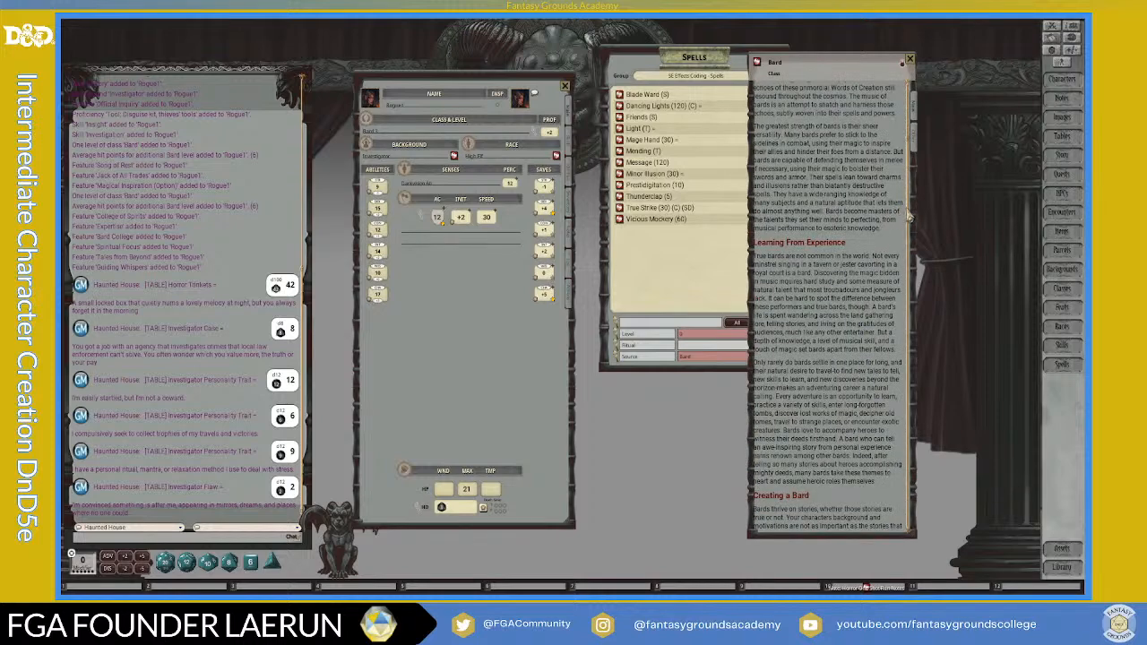
scroll(913, 327, "down", 5)
scroll(912, 327, "down", 6)
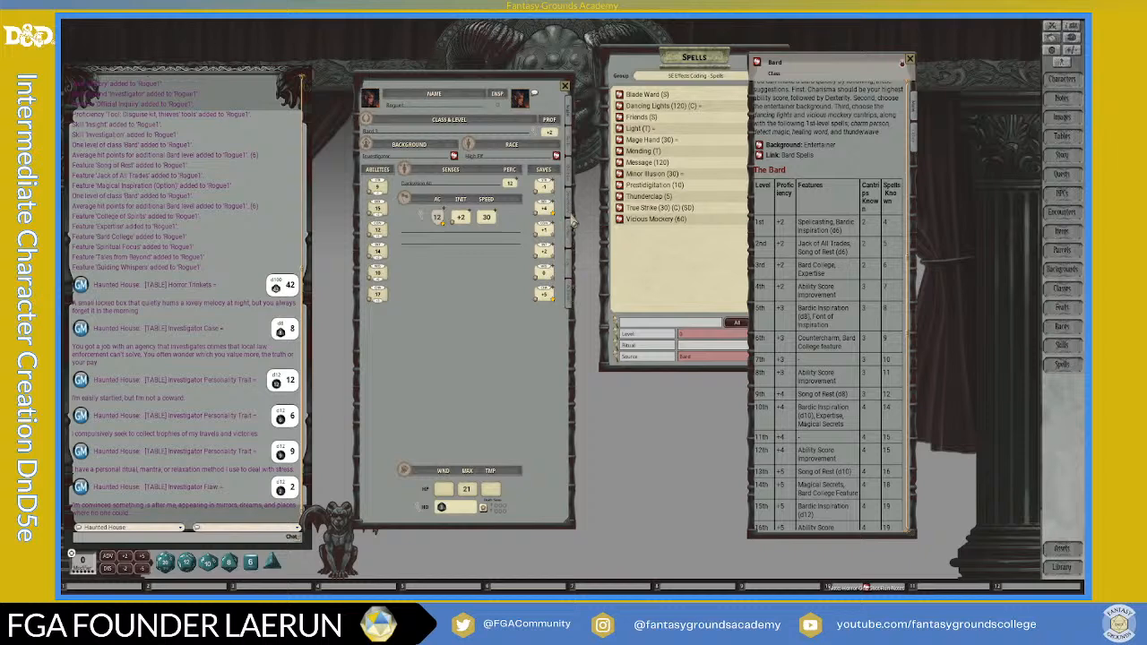
Delete the Light cantrip from the character's Spells (Cantrips) group.
left_click(568, 297)
scroll(485, 427, "down", 2)
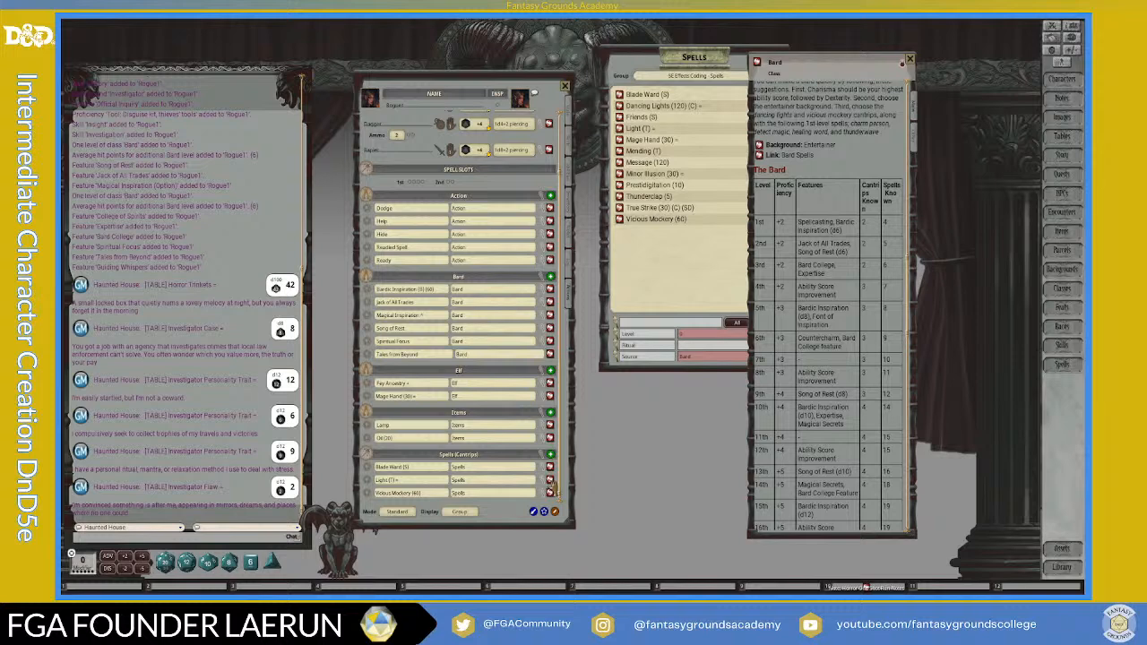
right_click(551, 485)
left_click(522, 489)
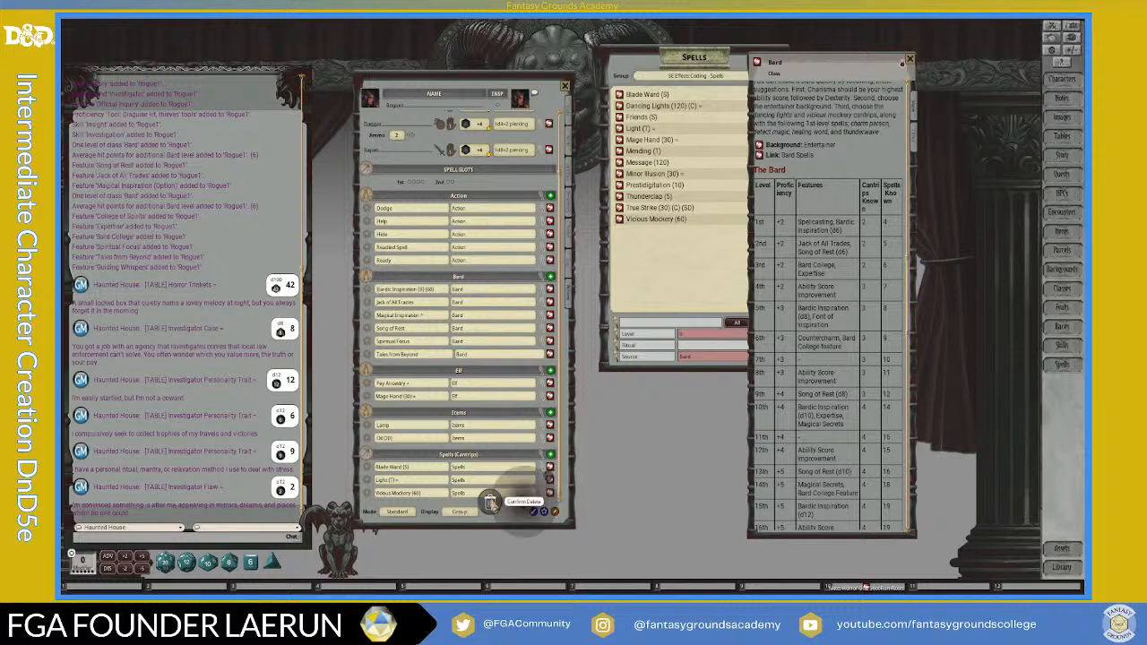
left_click(491, 502)
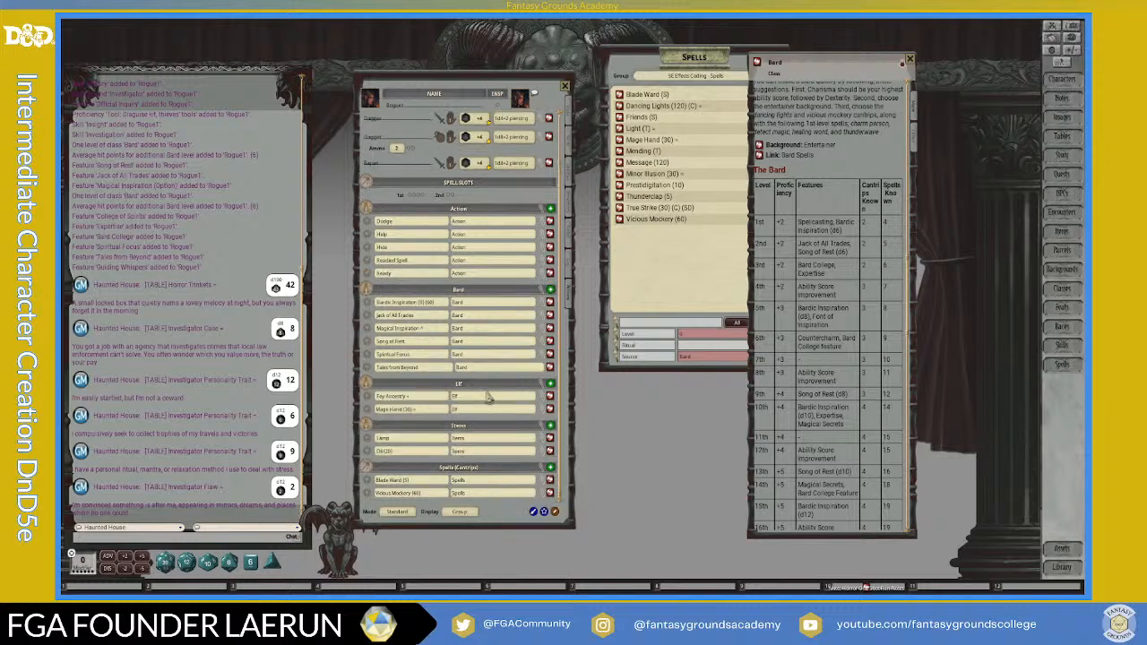
Check the Bard's spell slots per spell level, and filter the Bard spell list to level 1.
scroll(847, 345, "down", 3)
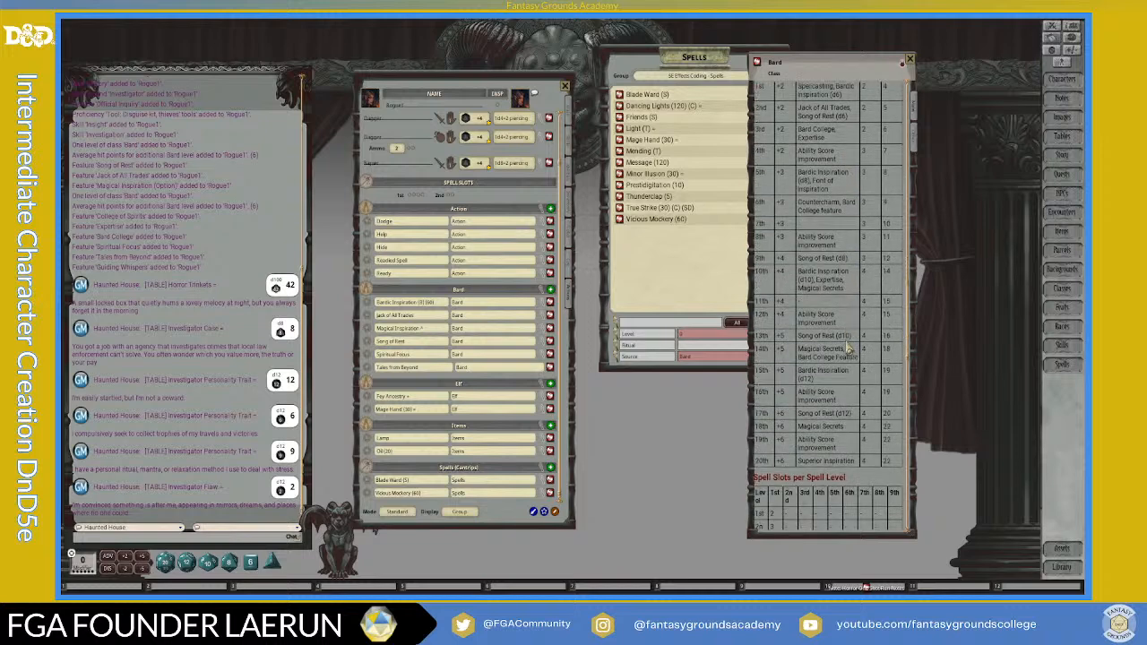
scroll(848, 348, "down", 6)
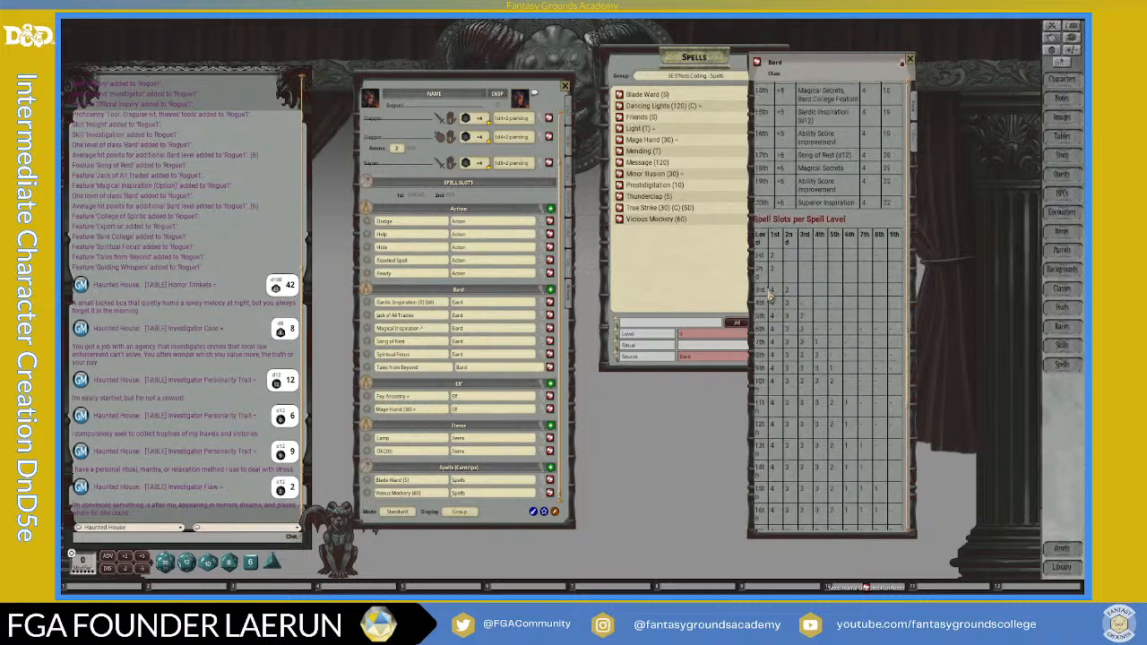
left_click(701, 71)
left_click(767, 339)
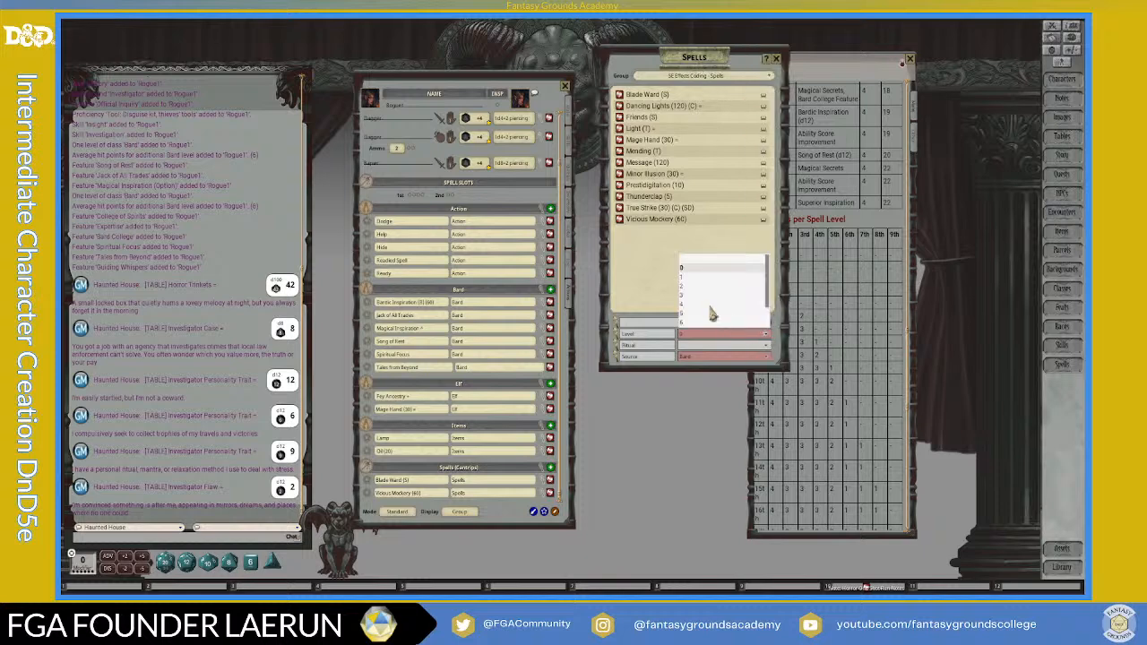
left_click(682, 278)
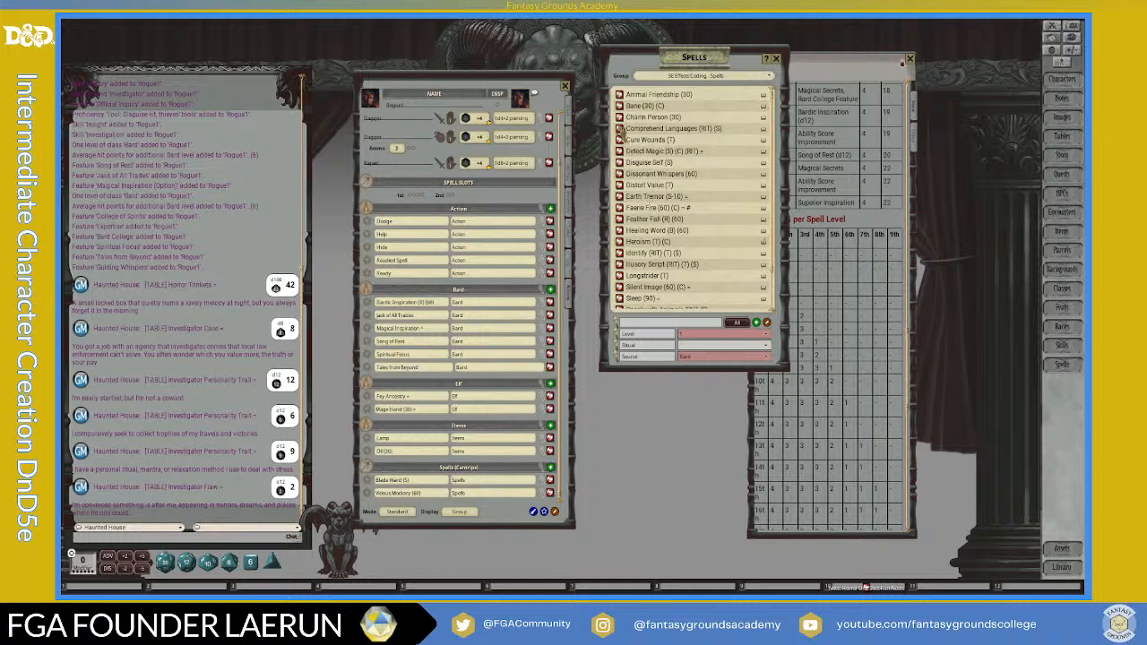
Add the level 1 spells Faerie Fire, Identify, Sleep and Unseen Servant to the character's Spells group and collapse their action details.
scroll(628, 201, "down", 1)
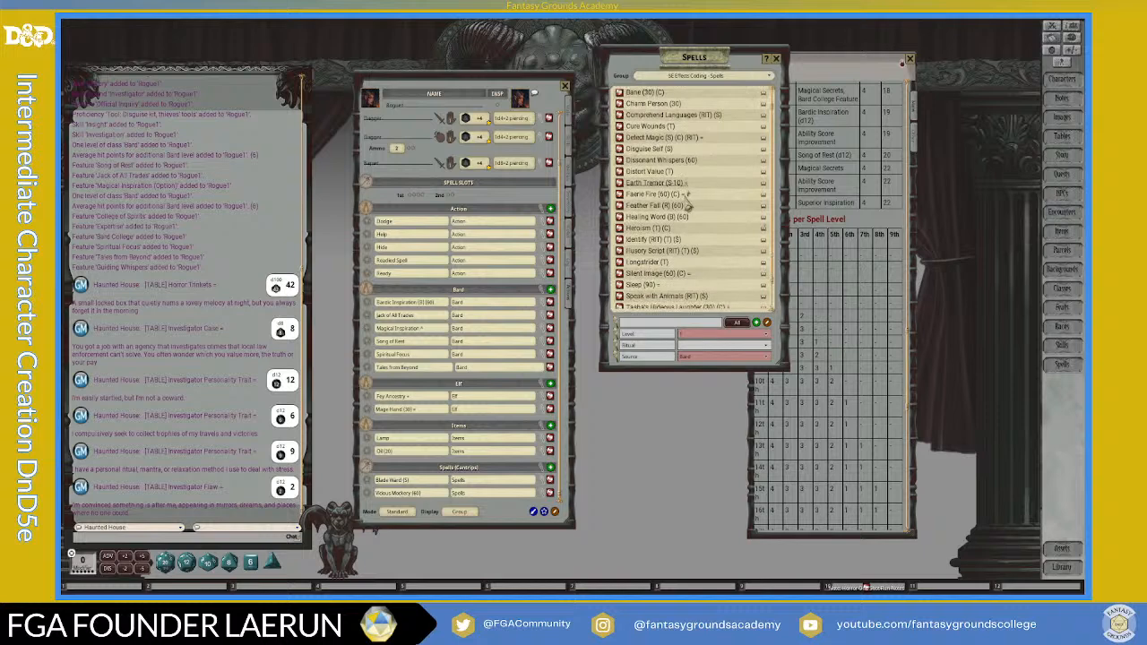
left_click_drag(625, 195, 484, 201)
scroll(624, 216, "down", 2)
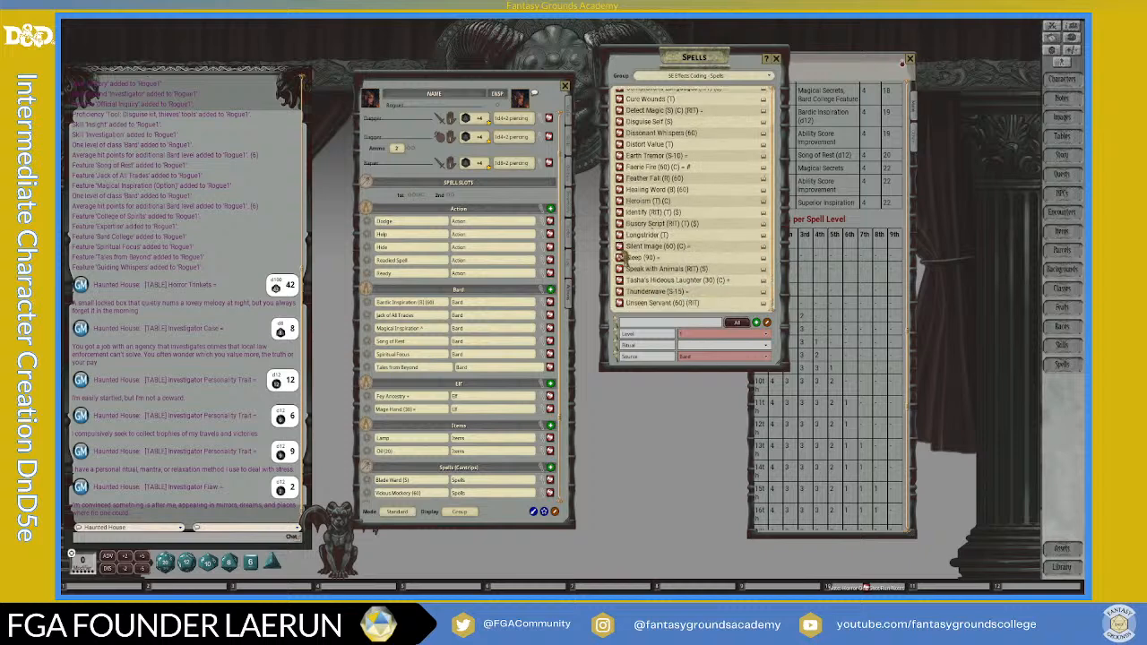
left_click_drag(622, 260, 483, 209)
scroll(501, 287, "down", 5)
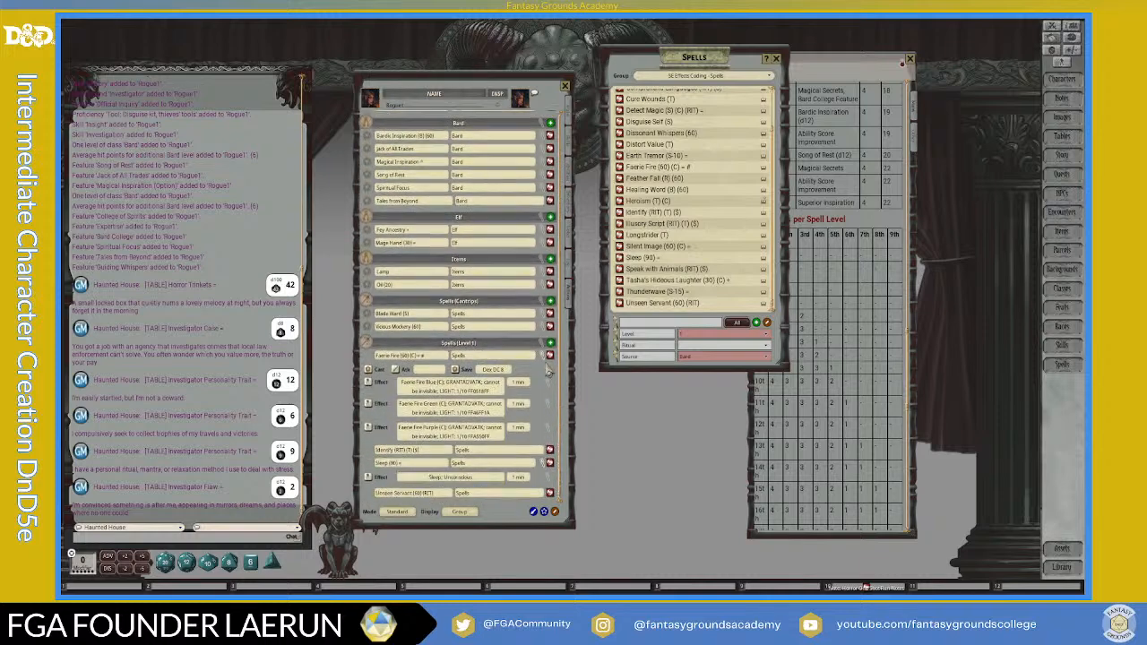
left_click(547, 358)
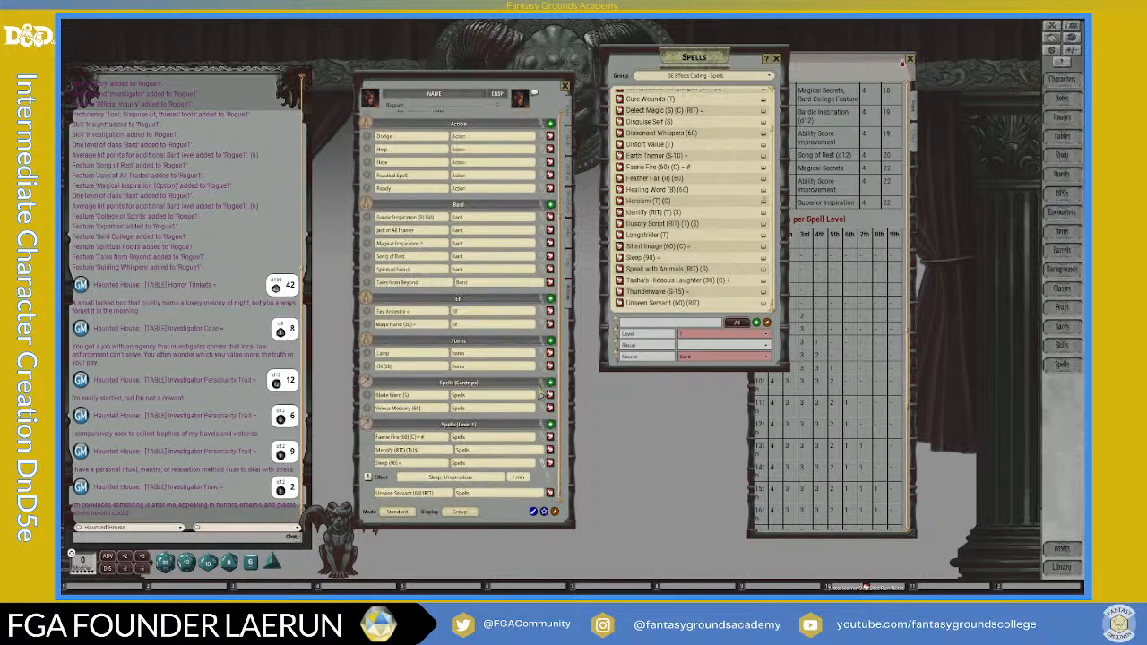
left_click(546, 465)
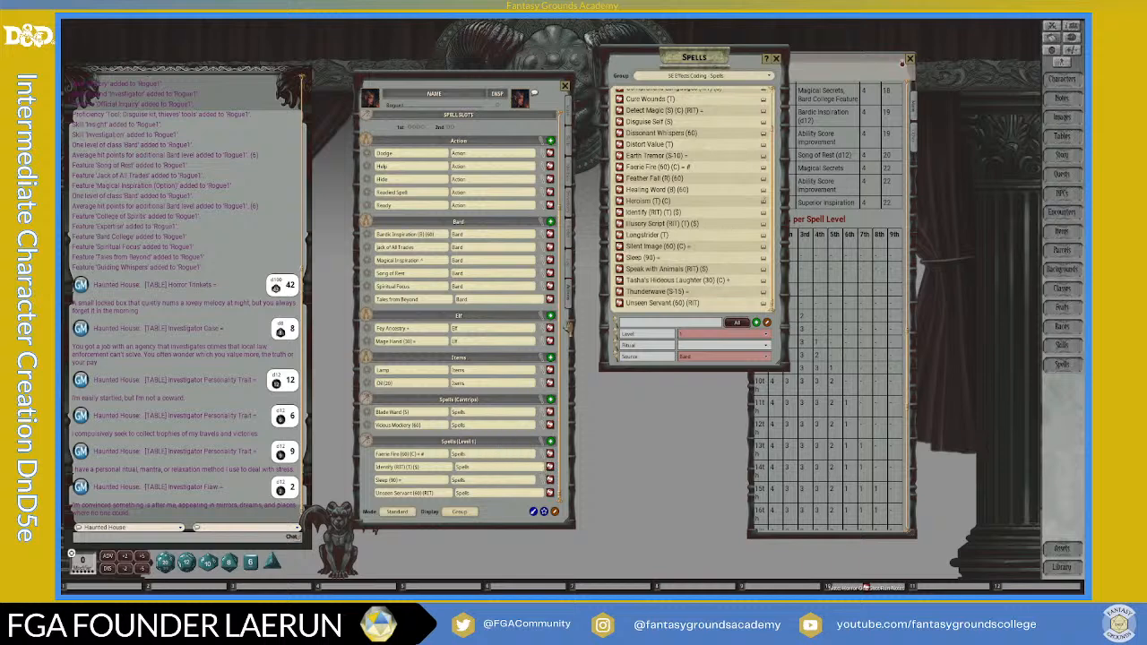
Filter the Bard spell list to level 2 and add Shatter and Silence to the character's Spells group.
left_click(740, 335)
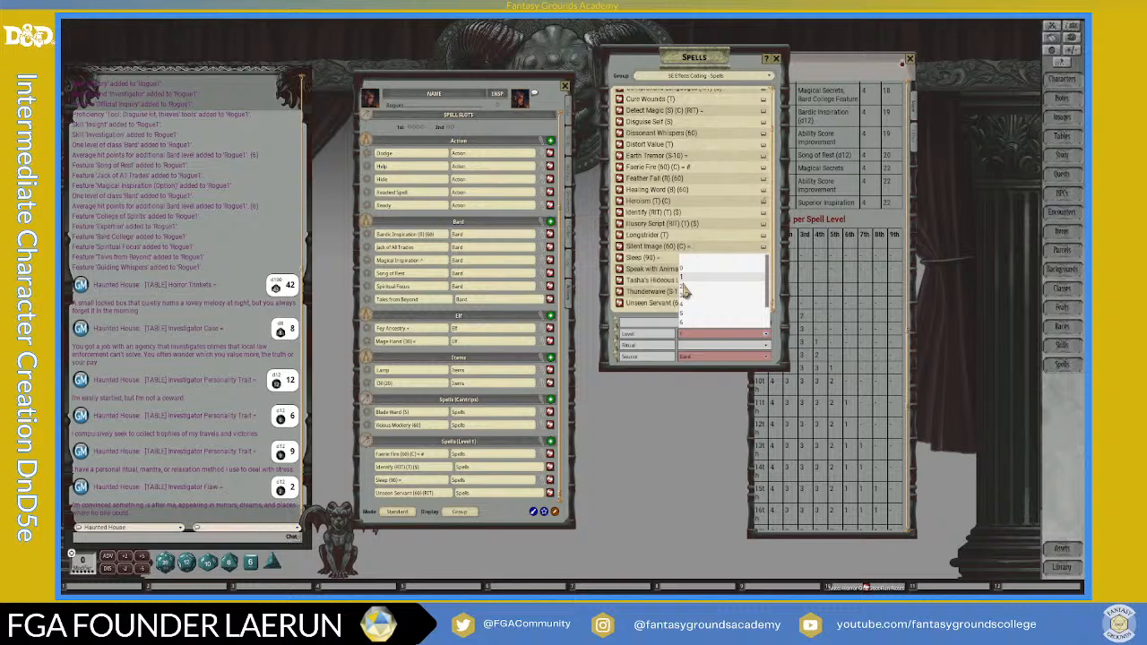
left_click(681, 289)
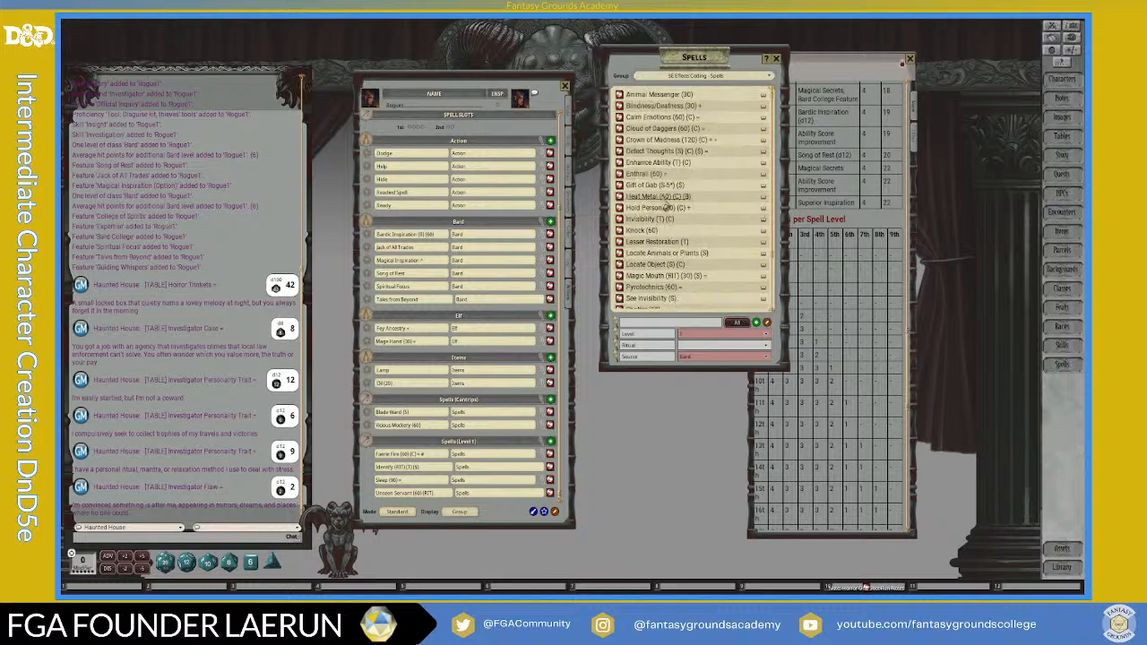
scroll(661, 192, "down", 2)
scroll(661, 192, "down", 2)
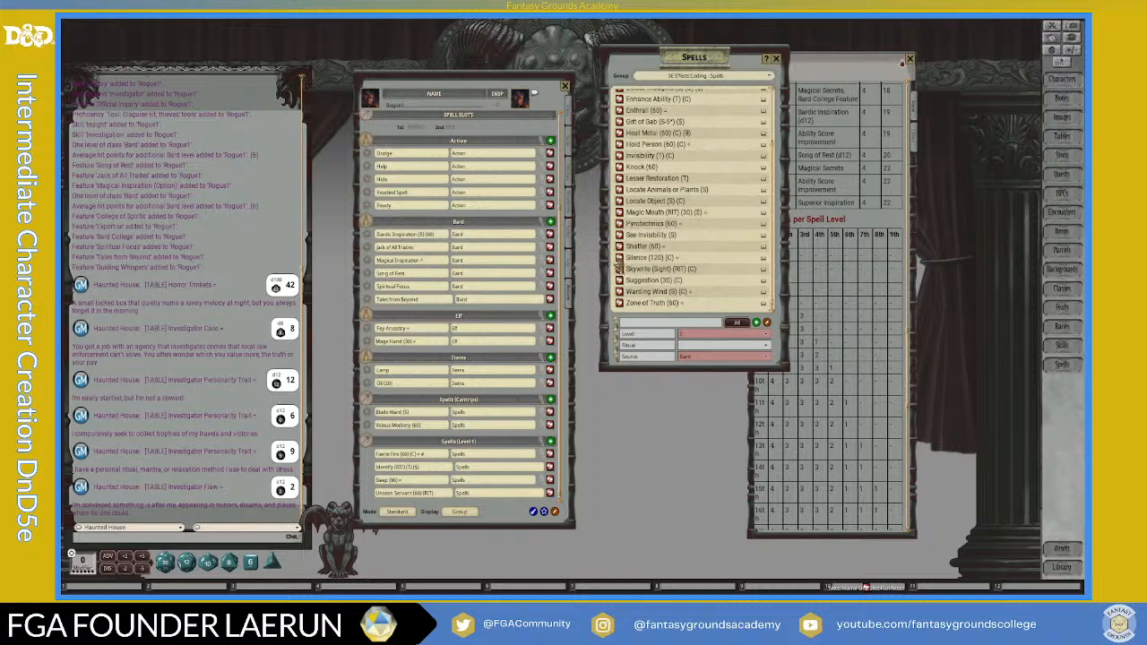
left_click_drag(618, 263, 491, 129)
scroll(636, 208, "up", 2)
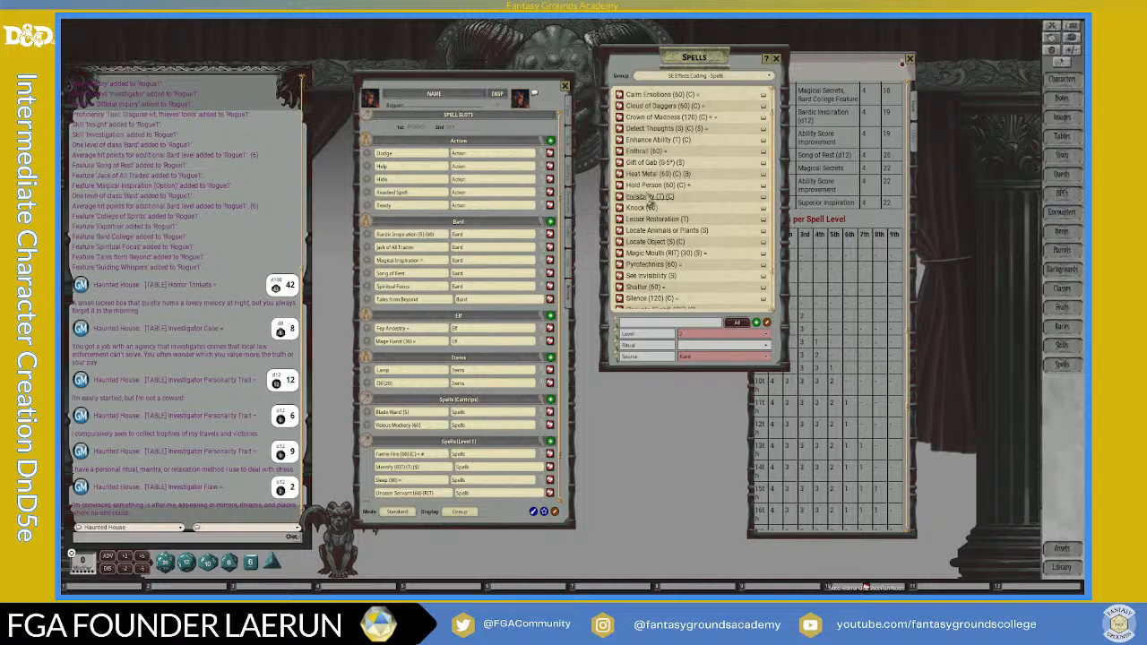
scroll(647, 199, "up", 1)
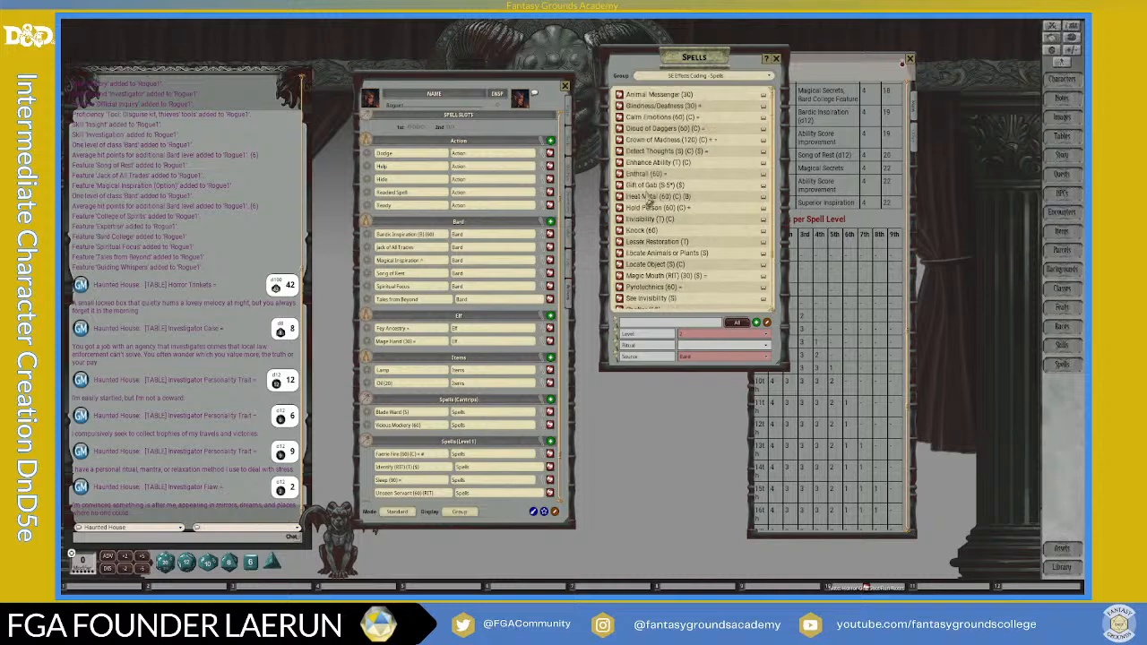
scroll(645, 199, "down", 3)
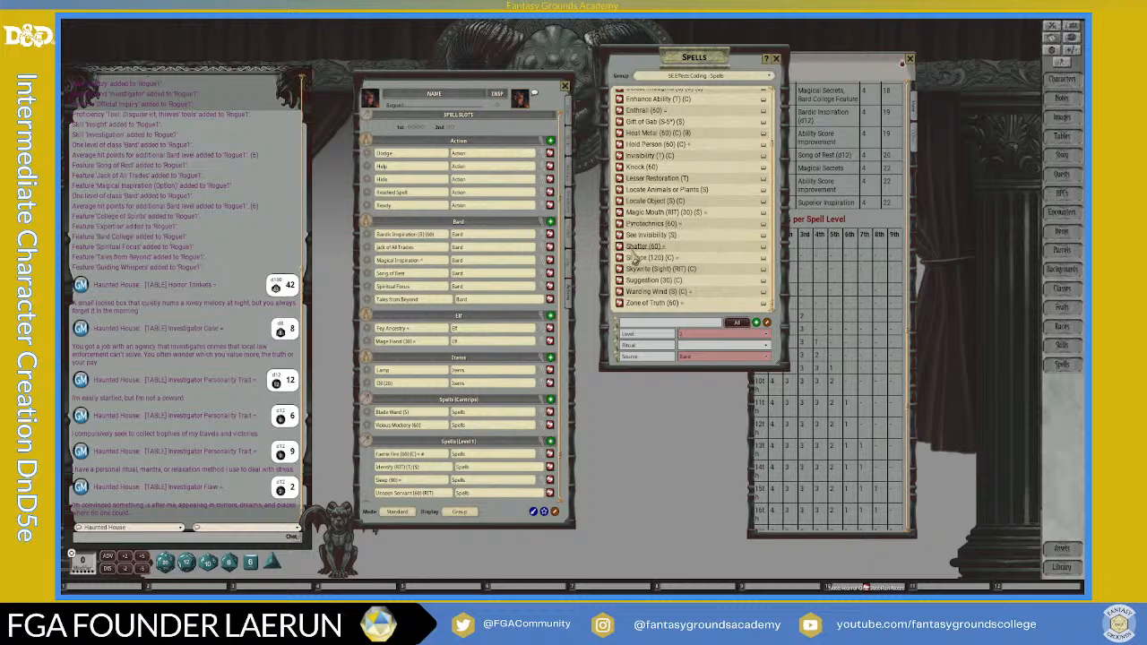
left_click_drag(619, 250, 493, 343)
scroll(493, 345, "down", 3)
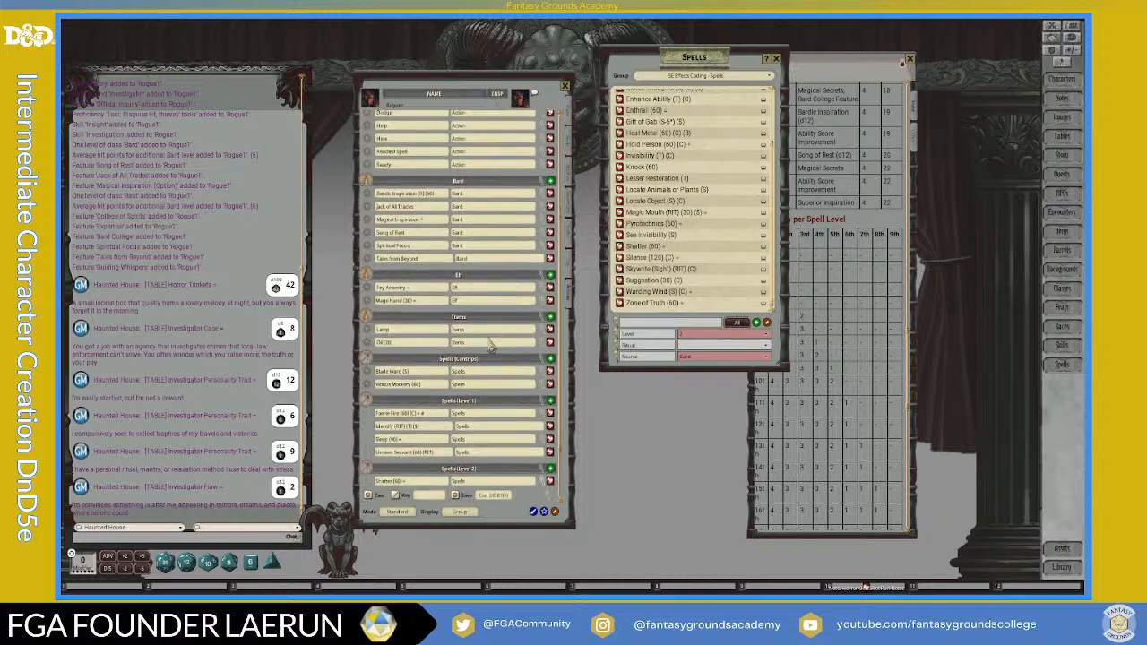
Collapse the action details of the character's level 2 spells and close the spell list.
left_click(551, 428)
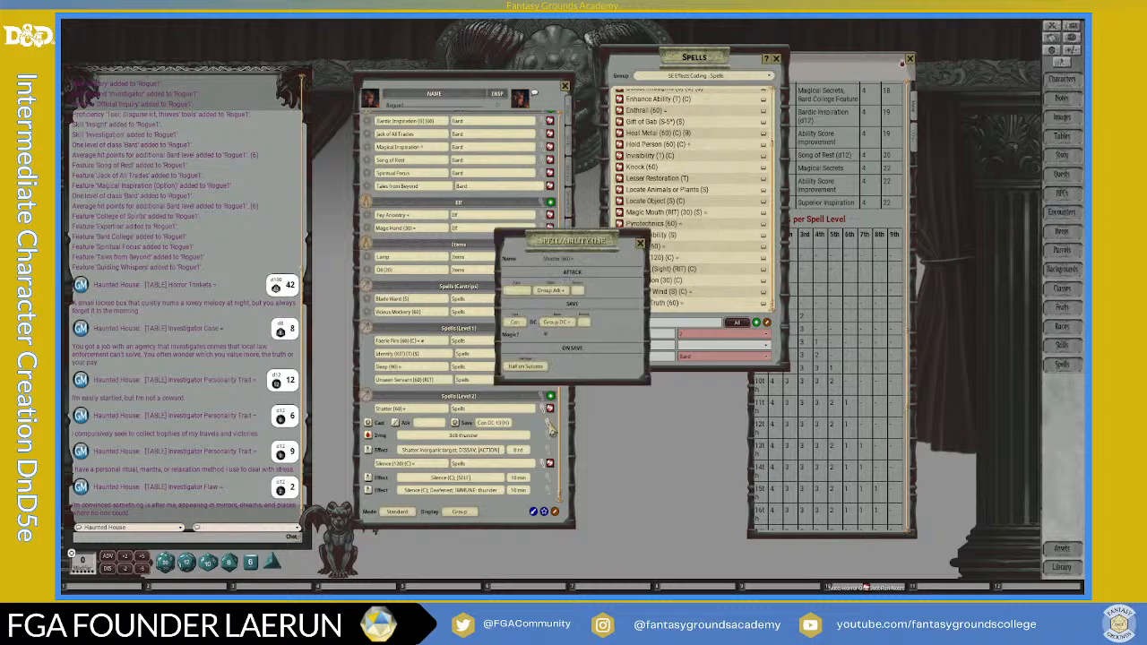
left_click(640, 243)
left_click(548, 418)
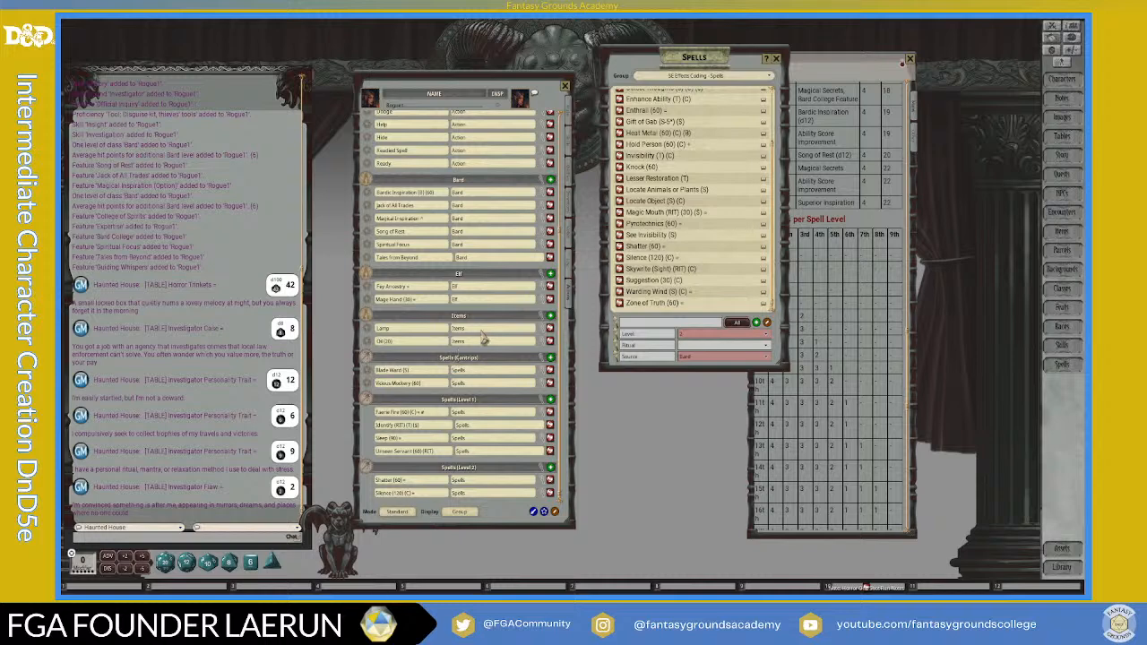
scroll(490, 408, "up", 5)
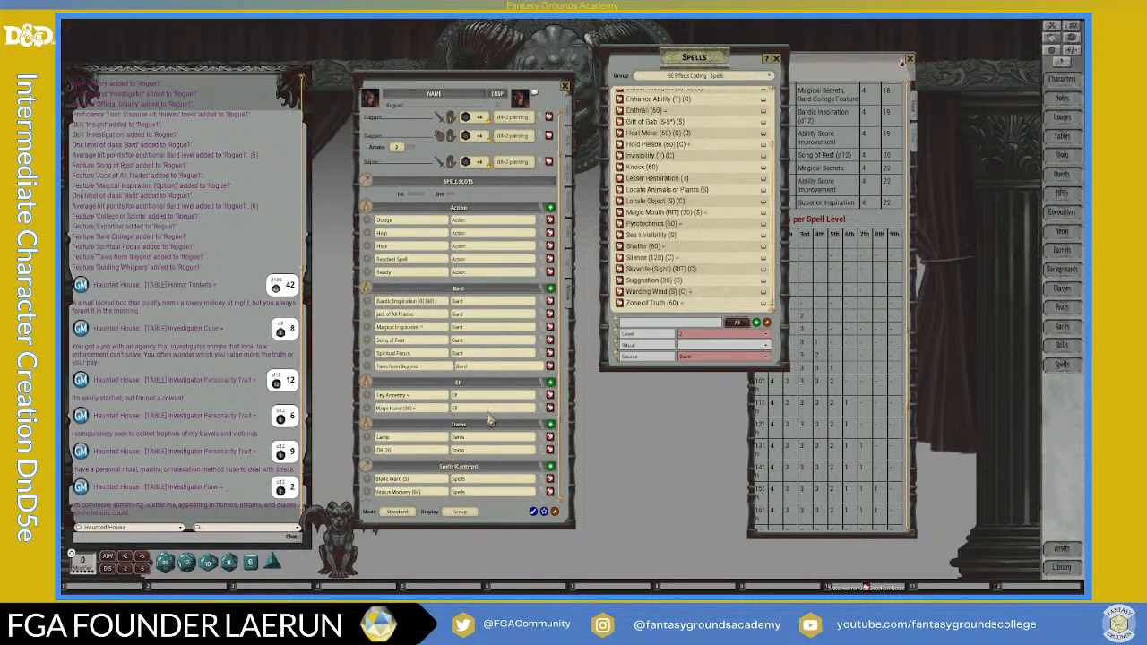
scroll(490, 401, "down", 5)
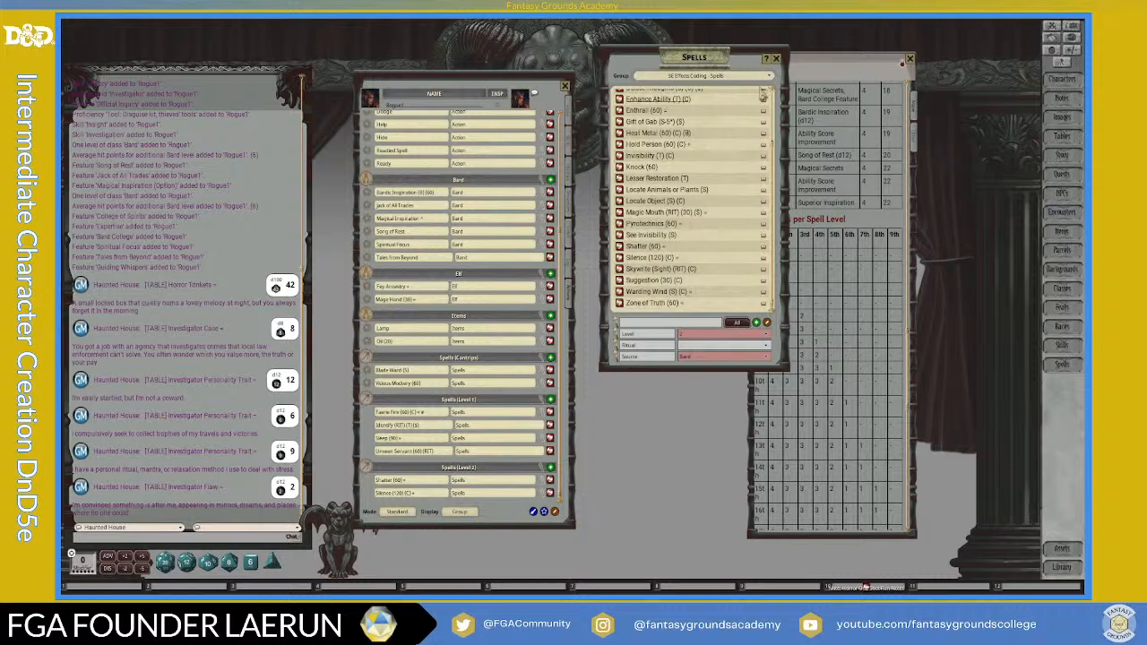
left_click(776, 60)
Read the Tales from Beyond feature and its linked Spirit Tales table.
left_click(570, 190)
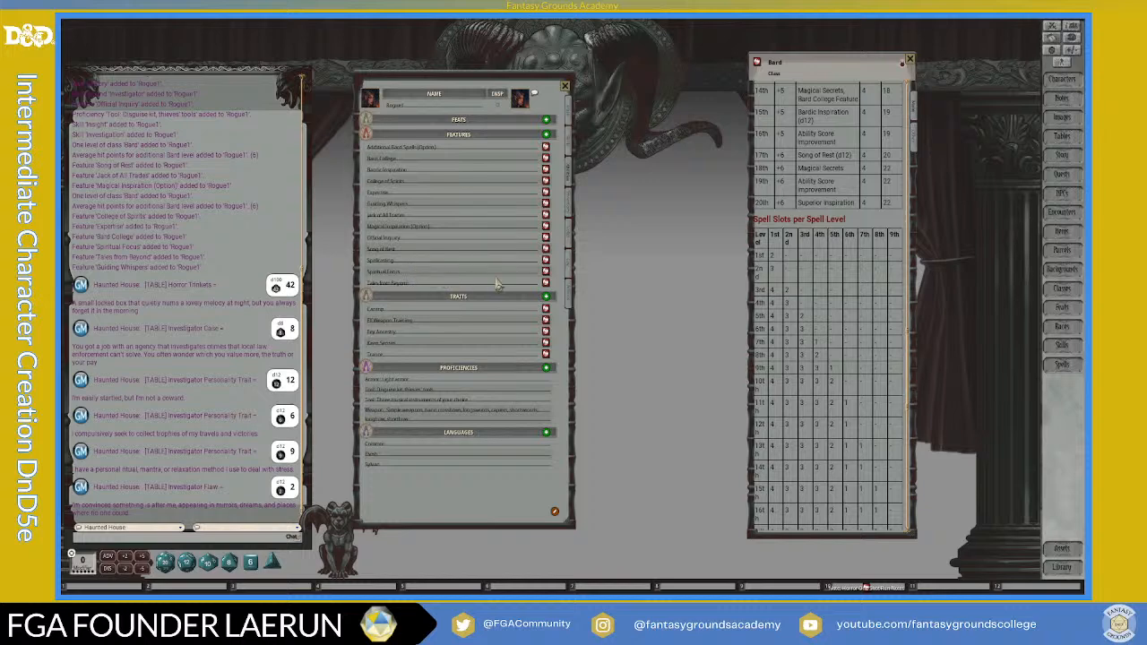
left_click(546, 283)
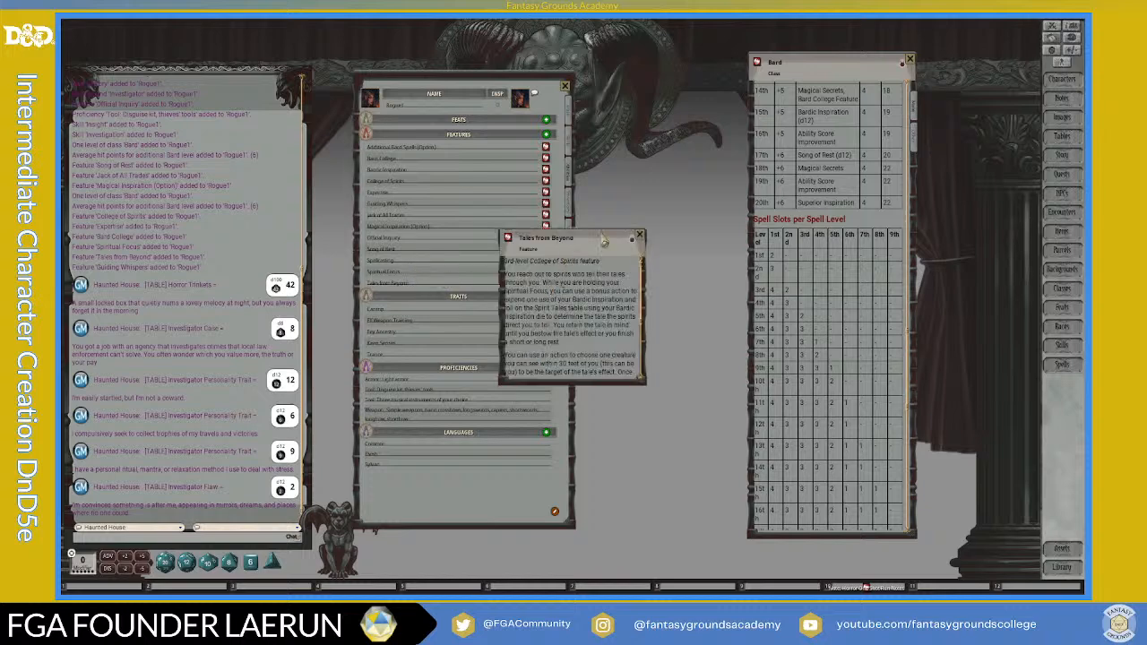
left_click_drag(604, 237, 674, 160)
scroll(683, 260, "down", 5)
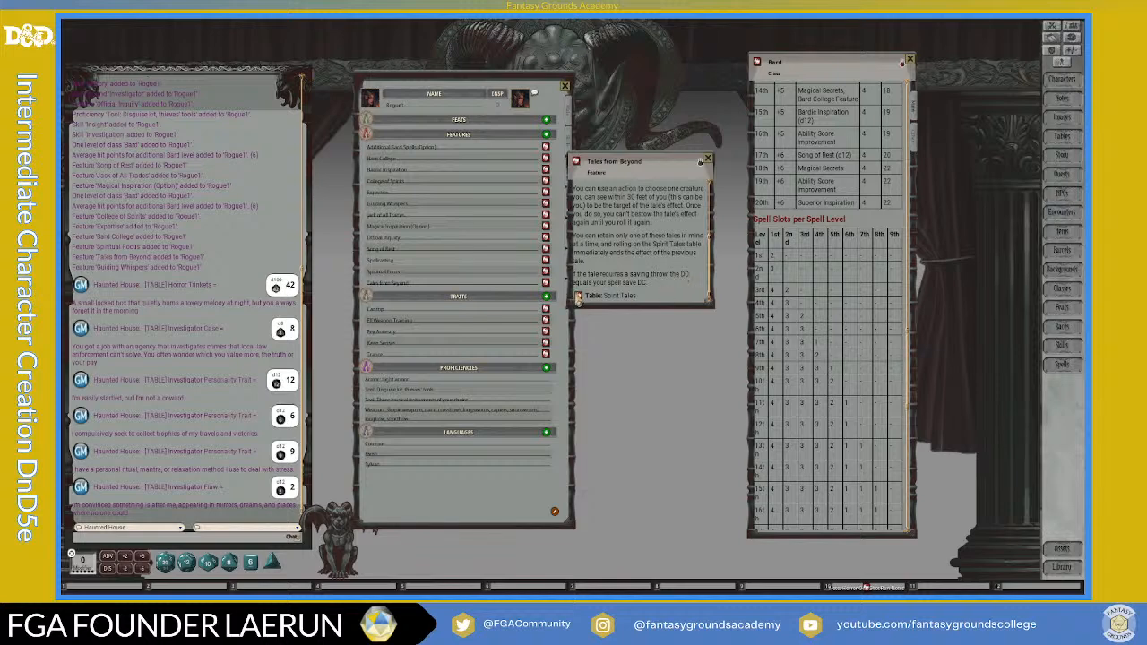
left_click(578, 296)
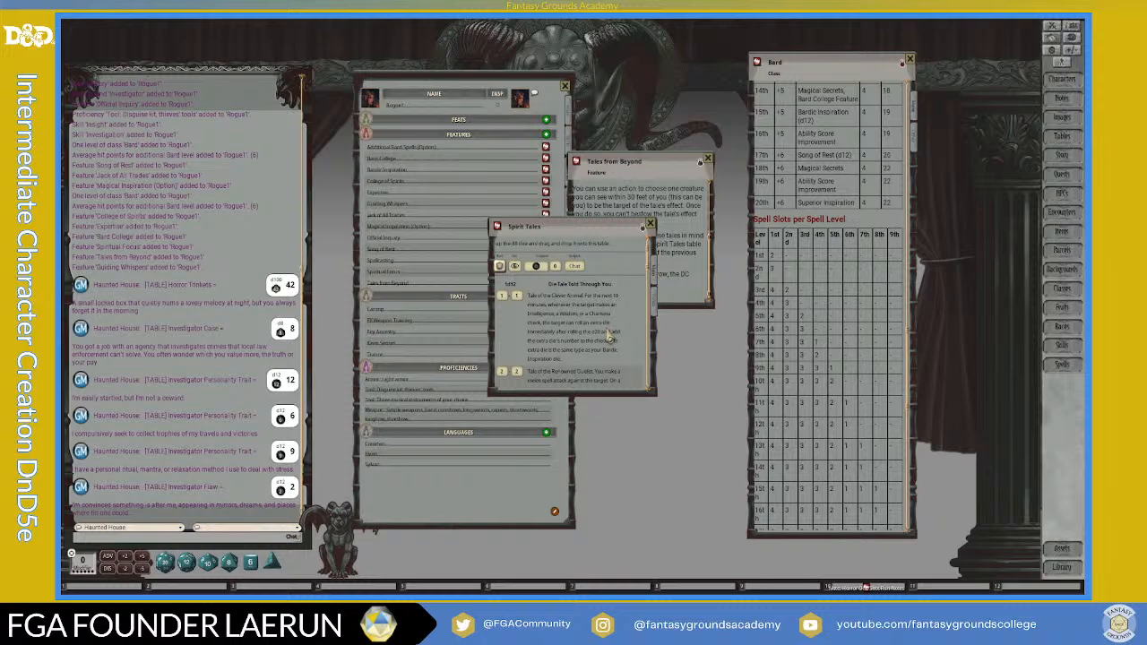
scroll(608, 333, "up", 1)
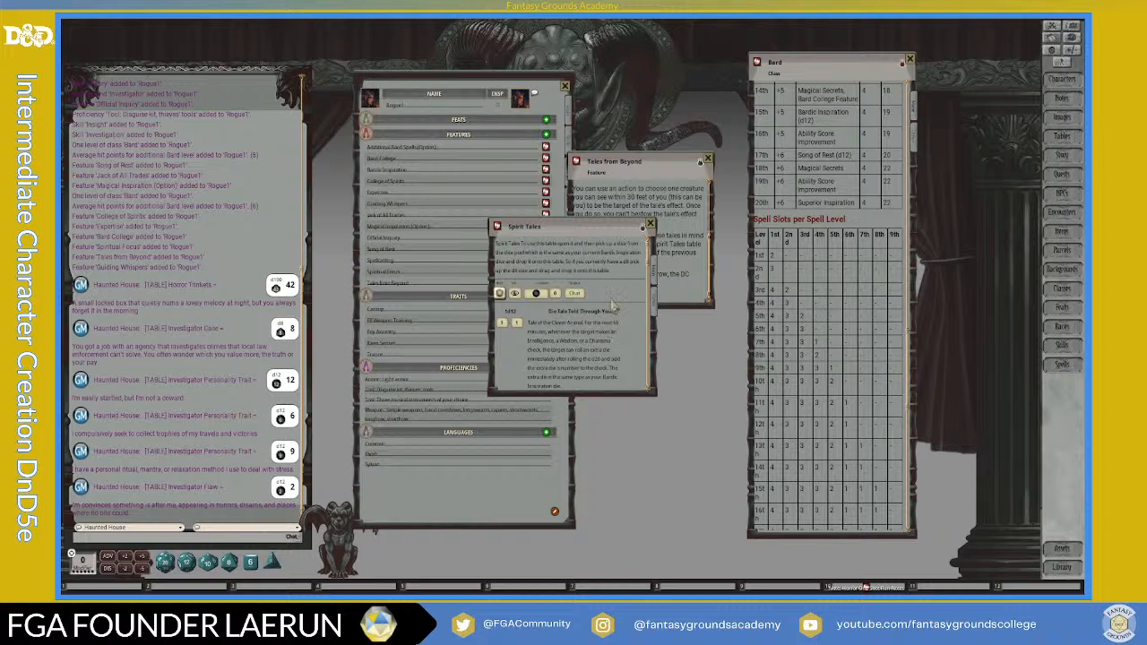
Roll once on the Spirit Tales table, and close the table and the Tales from Beyond feature.
left_click_drag(606, 231, 733, 191)
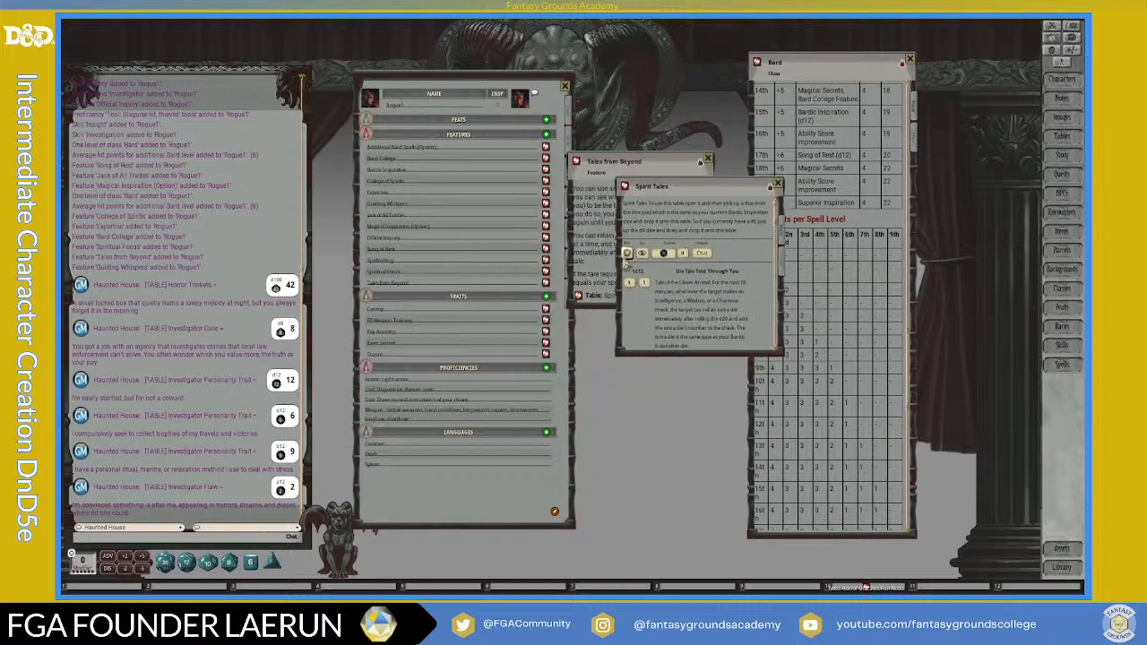
double_click(628, 253)
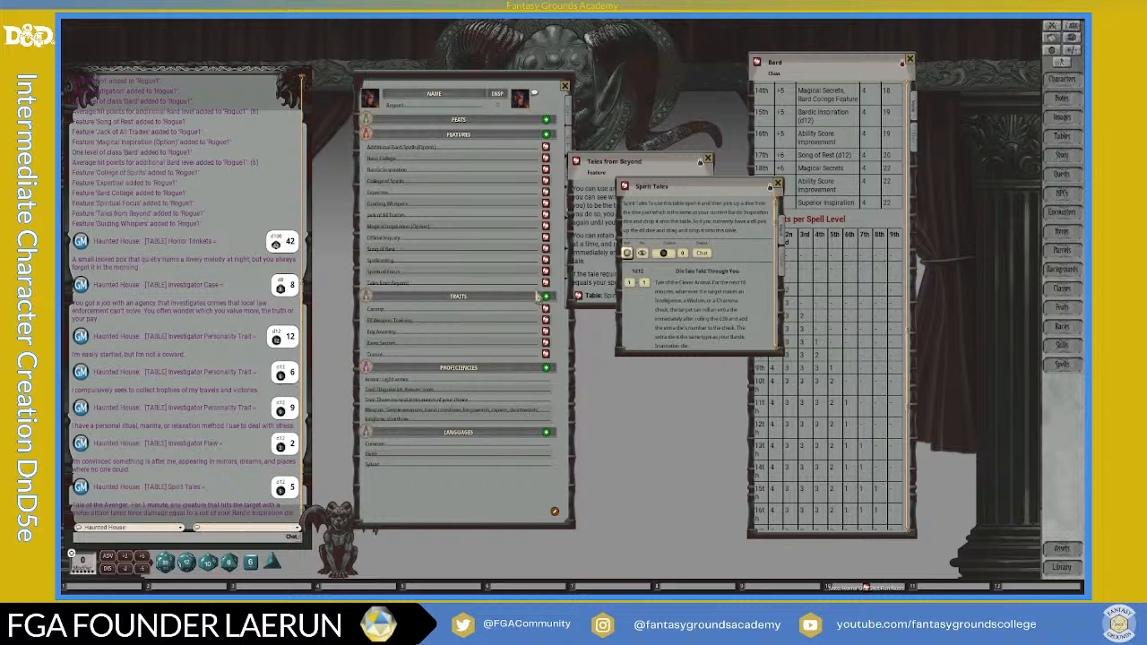
left_click(777, 184)
left_click(708, 160)
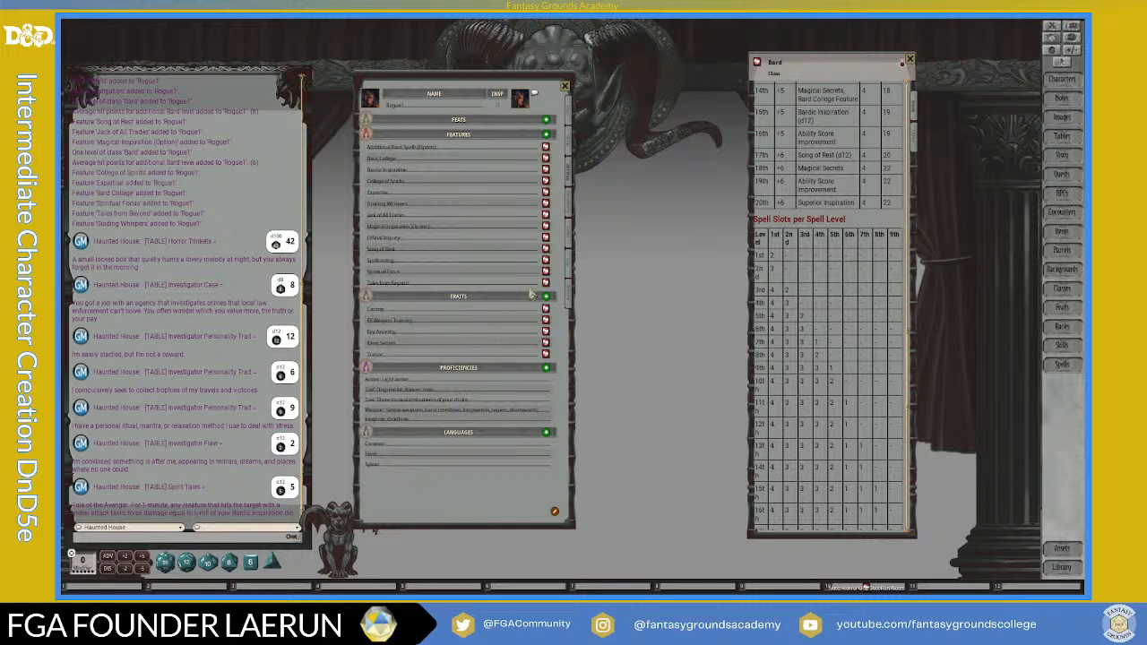
Return to the character's actions and switch their mode from Standard to Preparation.
left_click(571, 292)
scroll(465, 322, "up", 3)
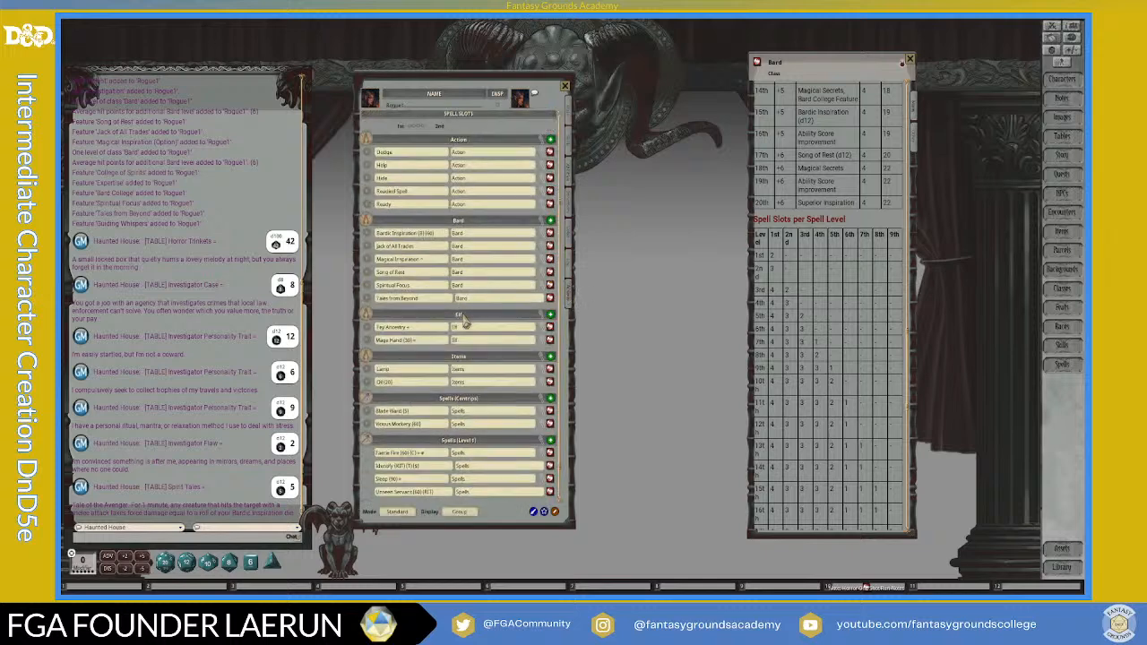
scroll(464, 325, "up", 1)
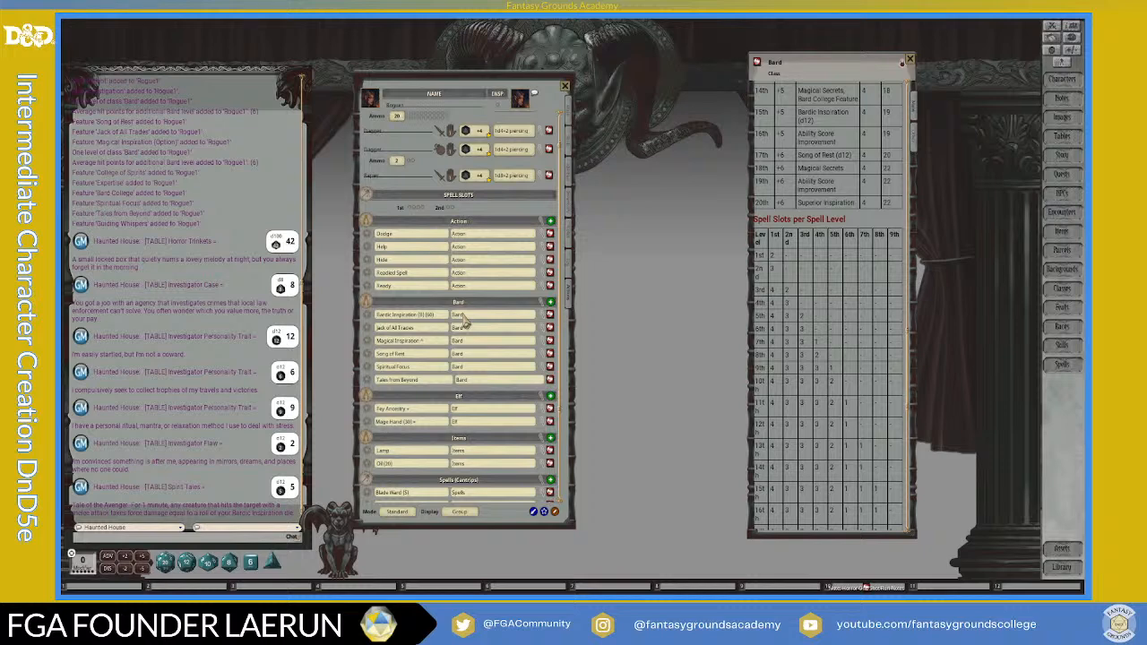
scroll(466, 324, "down", 5)
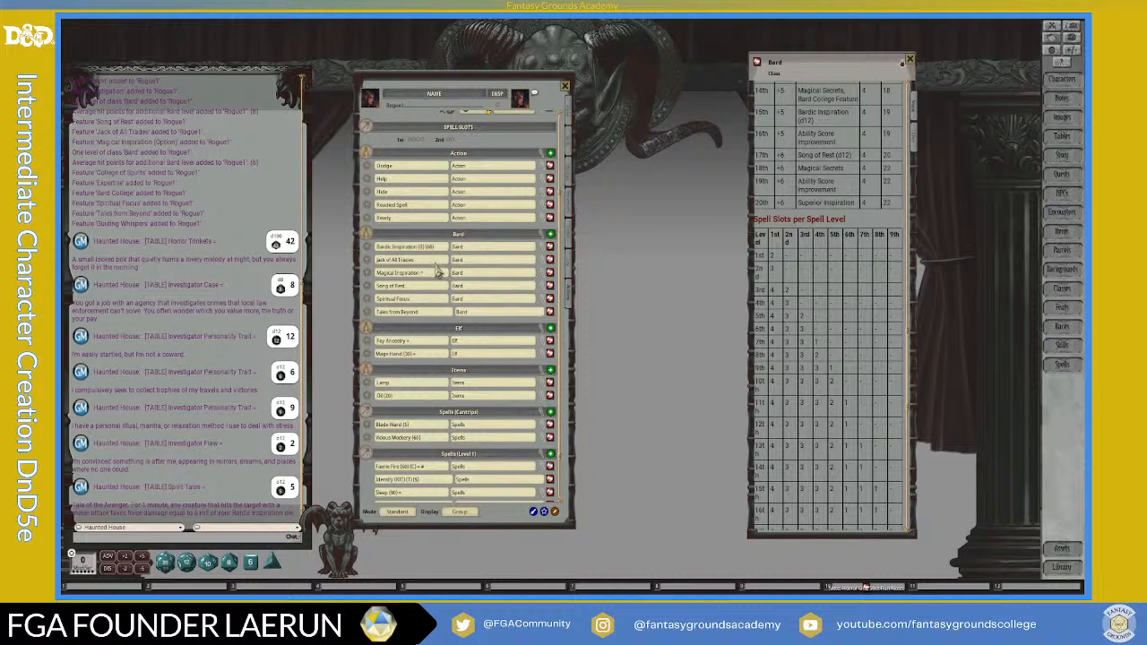
left_click(397, 512)
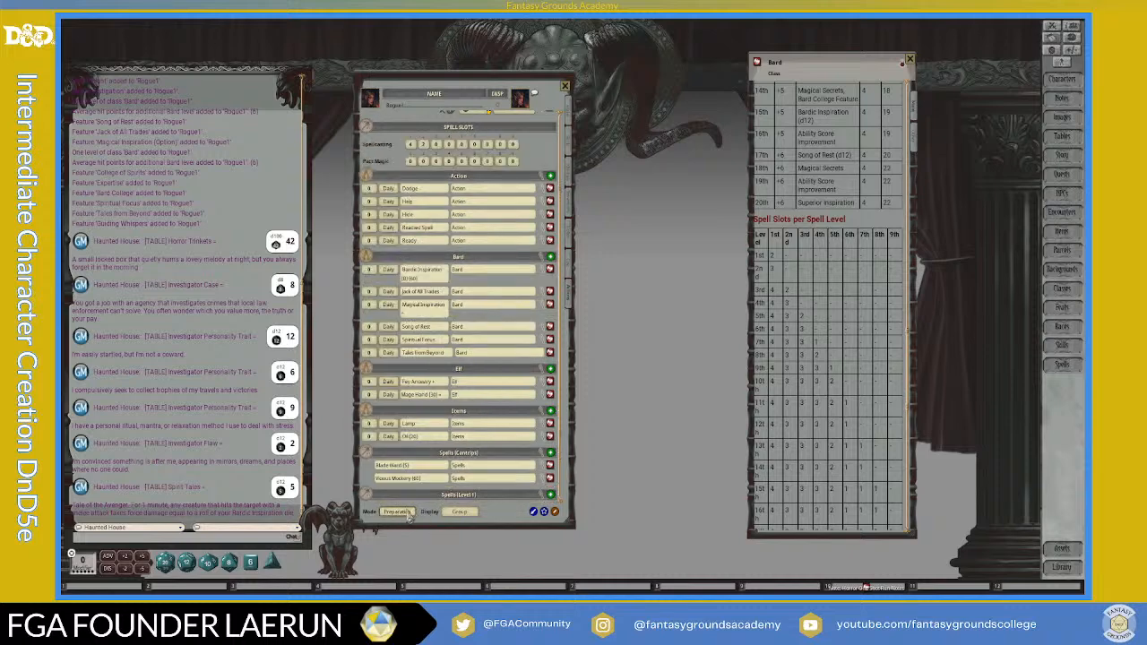
scroll(391, 418, "down", 2)
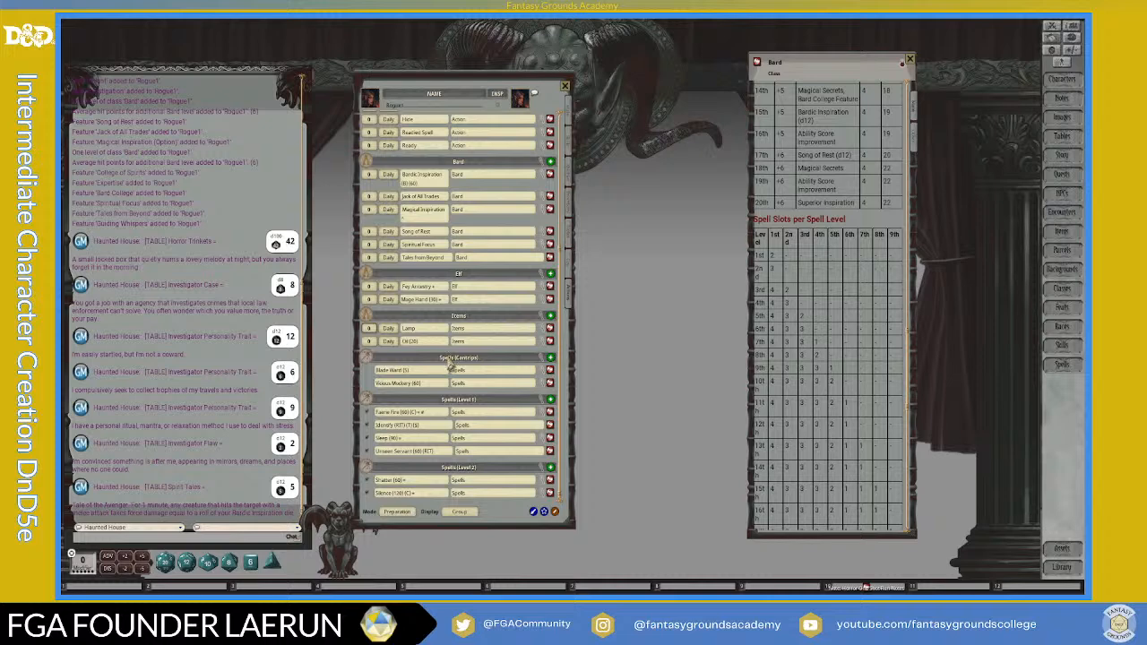
Set the uses of Lamp to 1 and of Oil to 20, with Oil's usage period set to Once.
left_click(368, 328)
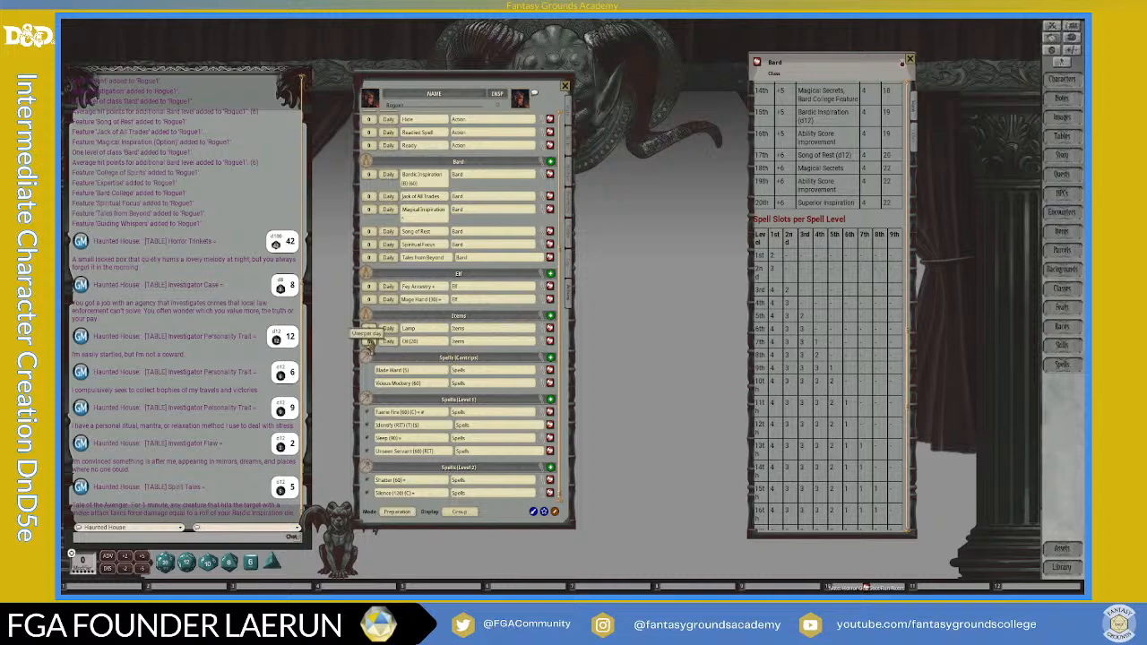
type("1")
key("Tab")
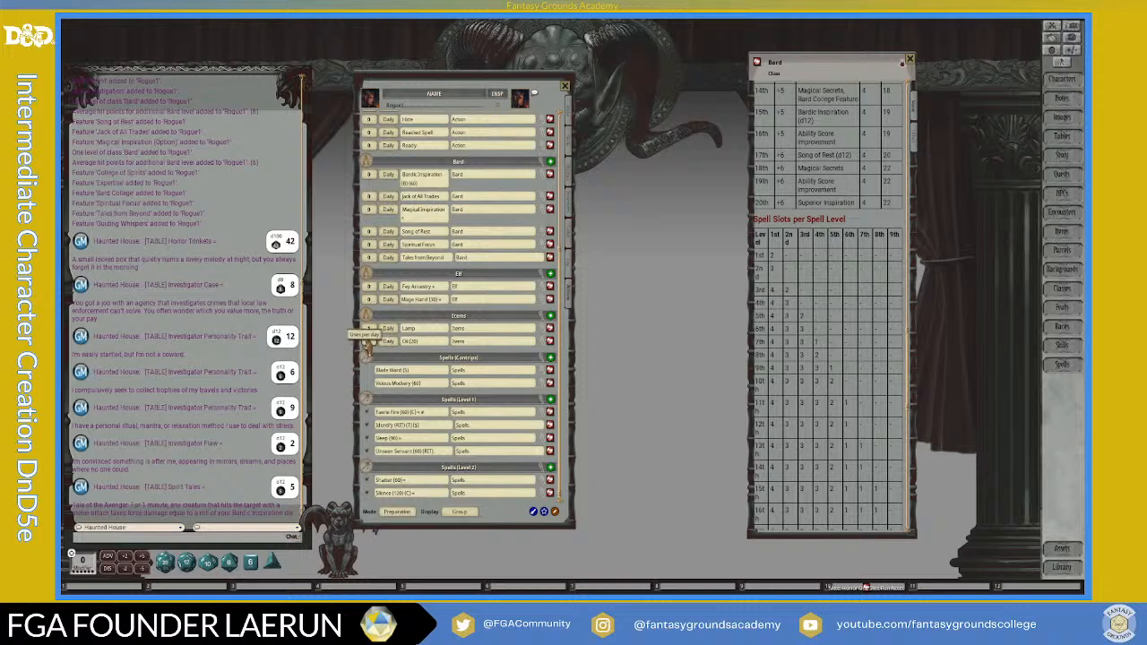
left_click(369, 342)
type("20")
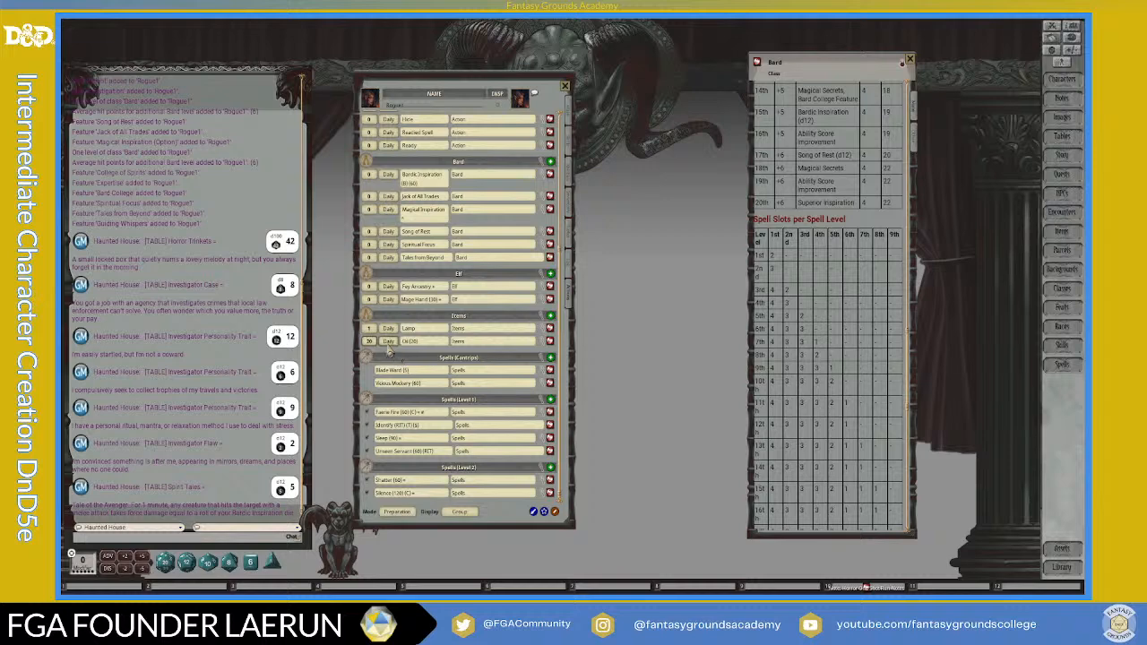
left_click(387, 344)
Check how the Lamp and Oil uses display in Standard mode, and return to Preparation mode.
scroll(437, 359, "up", 1)
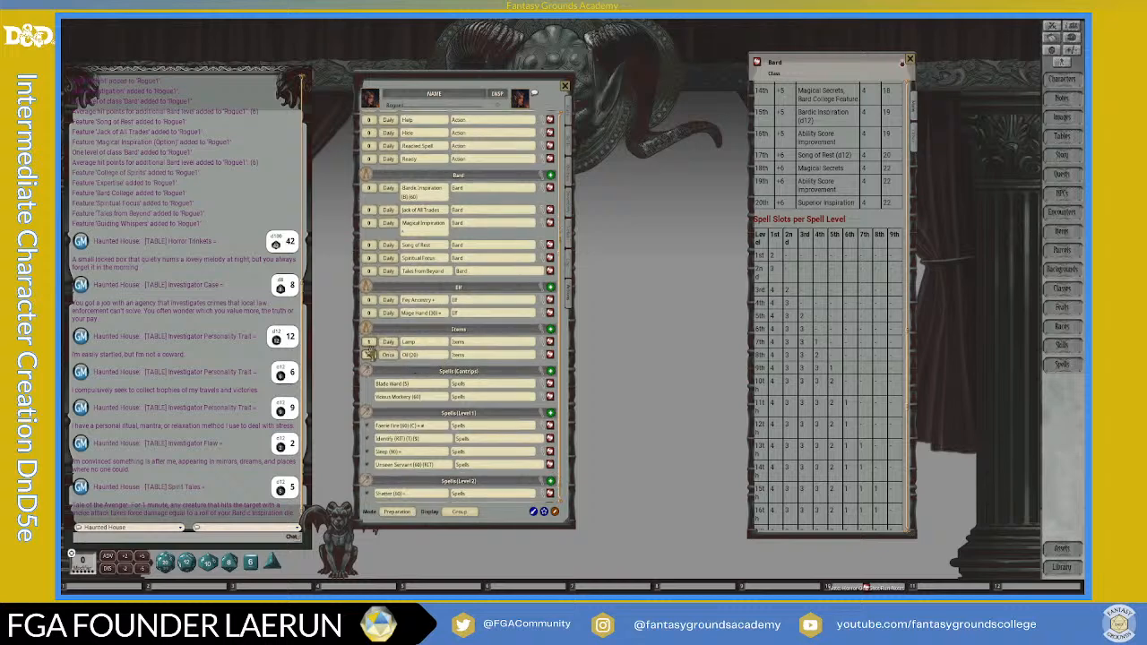
scroll(409, 363, "down", 1)
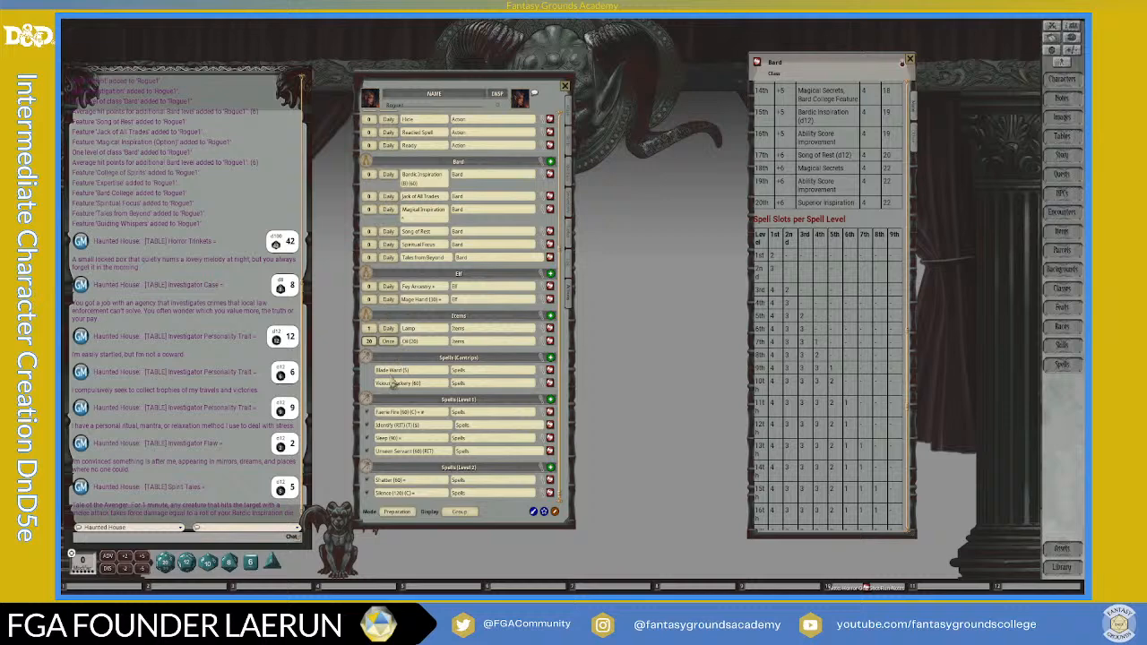
left_click(398, 512)
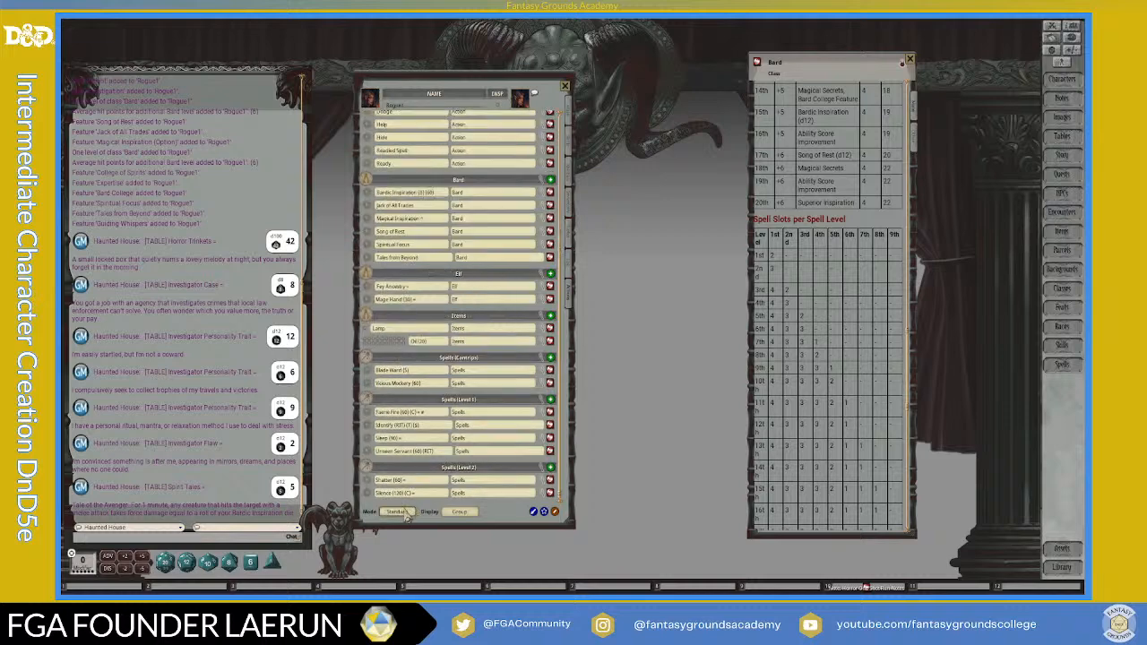
left_click(399, 512)
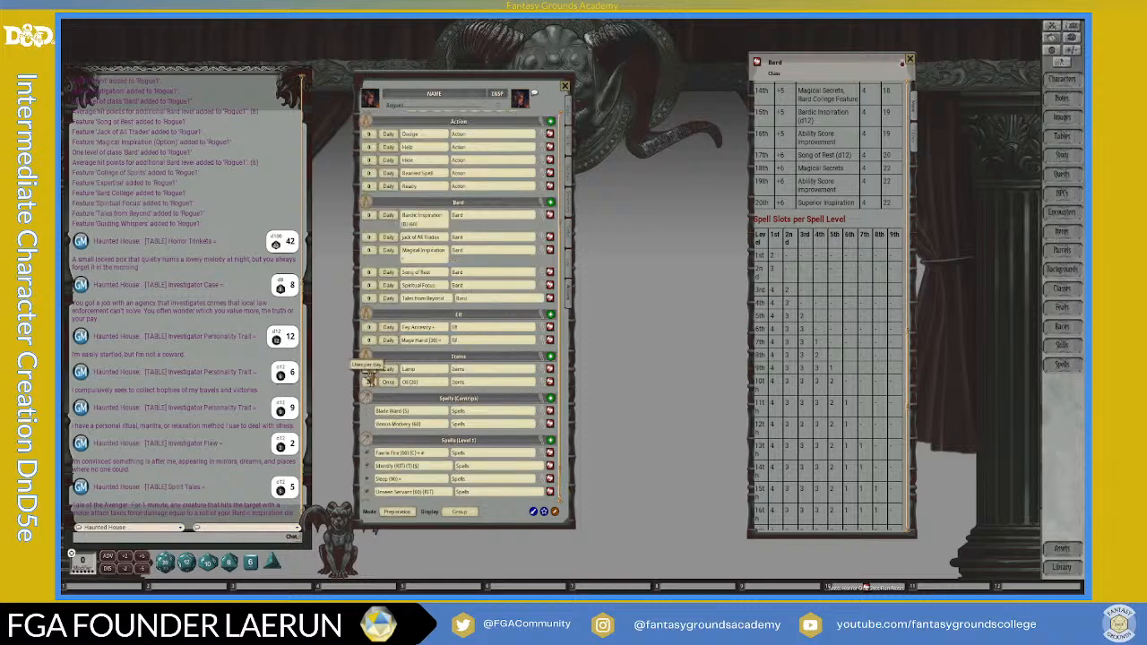
Consult the Bardic Inspiration description and the character's Charisma score, and set Bardic Inspiration to 3 daily uses.
scroll(415, 398, "up", 4)
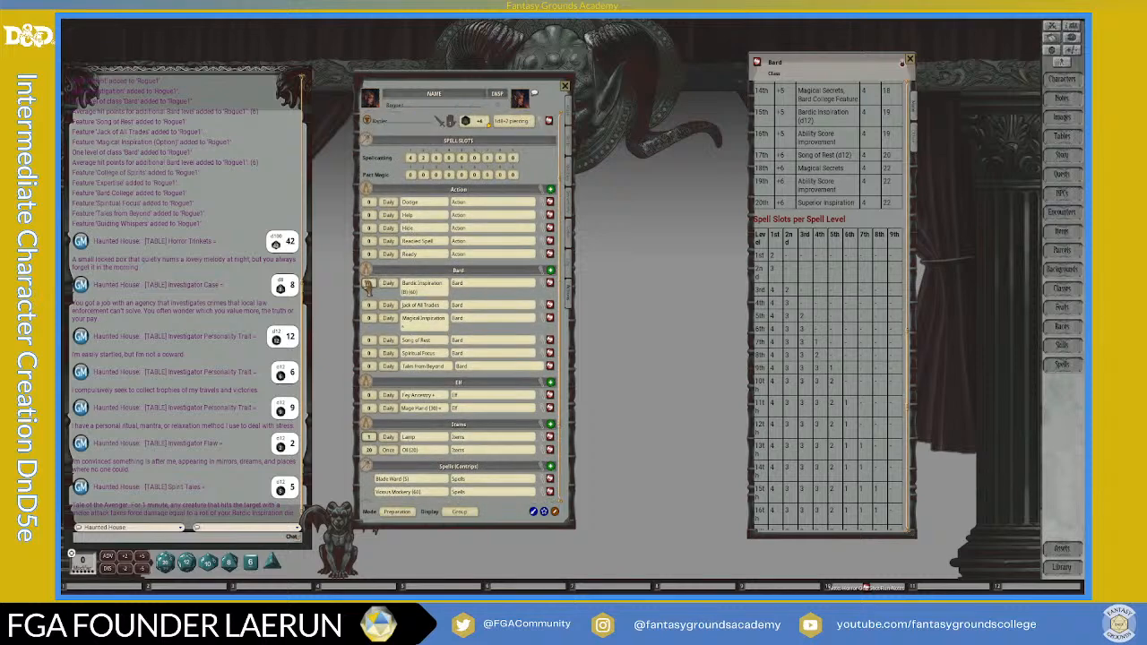
left_click(549, 287)
scroll(587, 327, "down", 5)
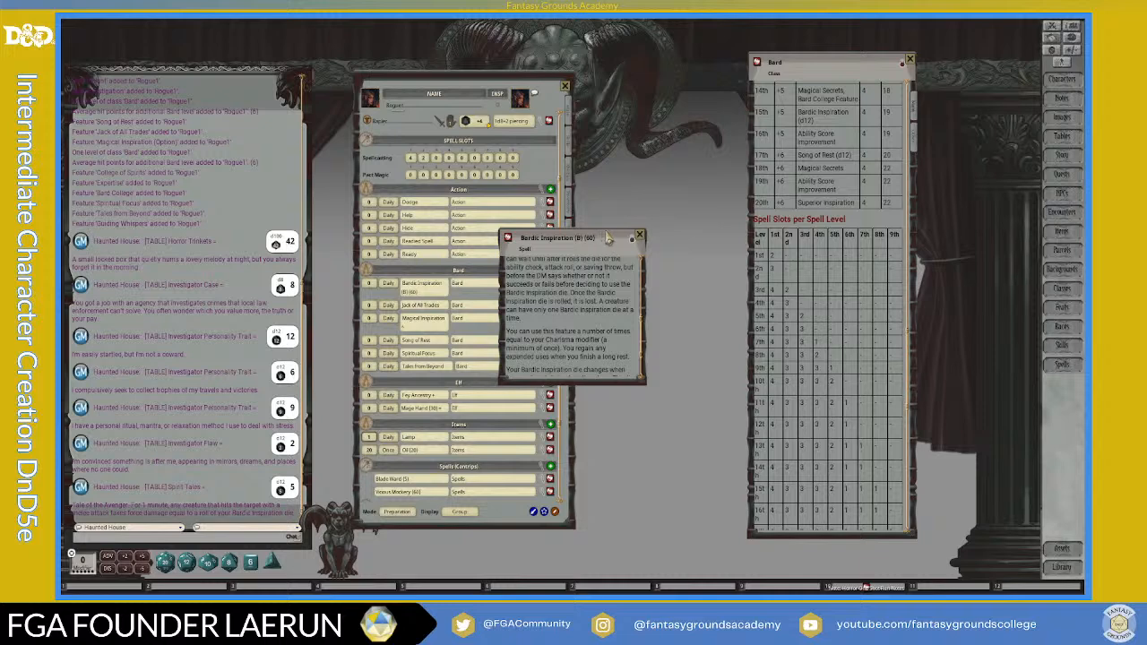
left_click_drag(608, 239, 754, 233)
left_click(569, 115)
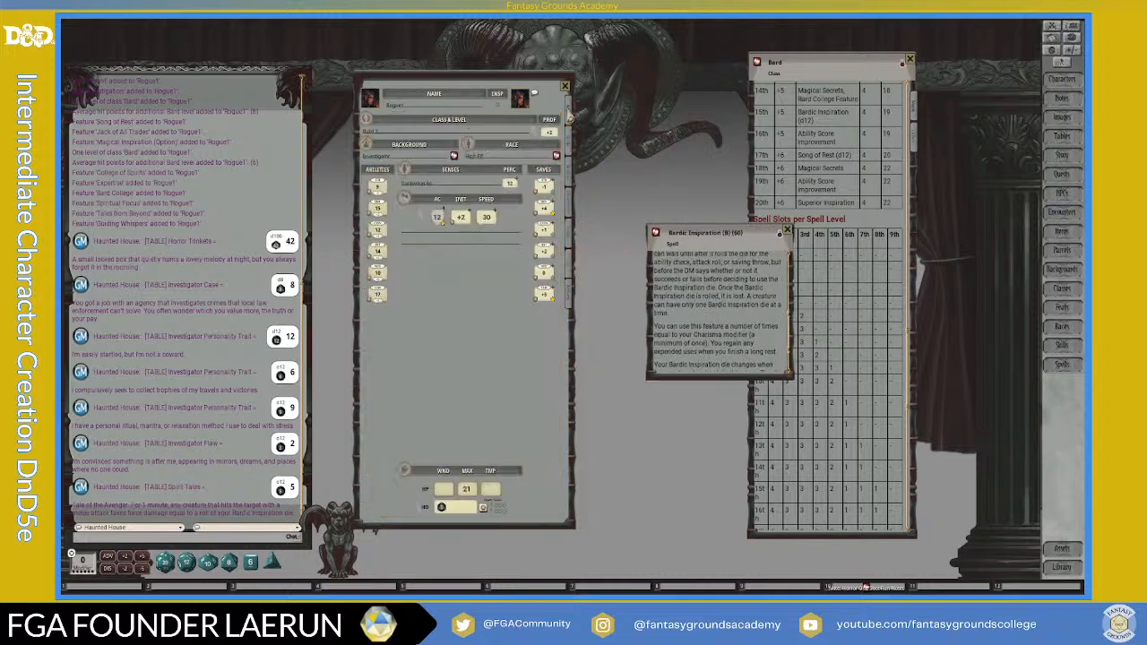
left_click(566, 303)
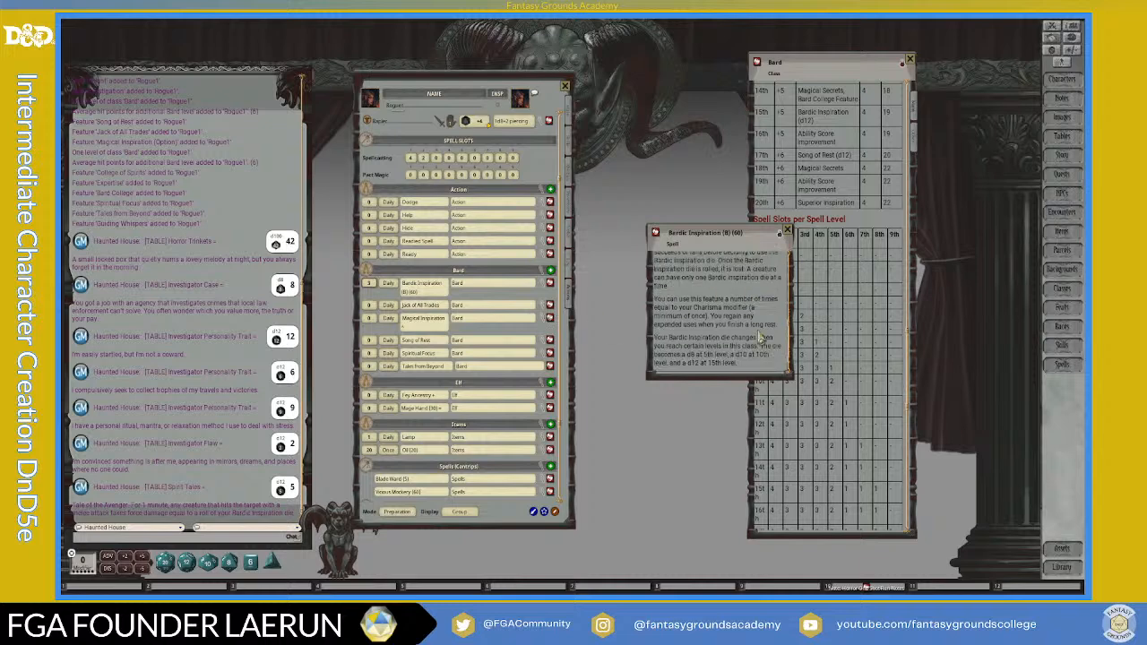
Close the Bardic Inspiration description and switch the character's actions to Combat mode with the Actions display.
scroll(761, 336, "down", 2)
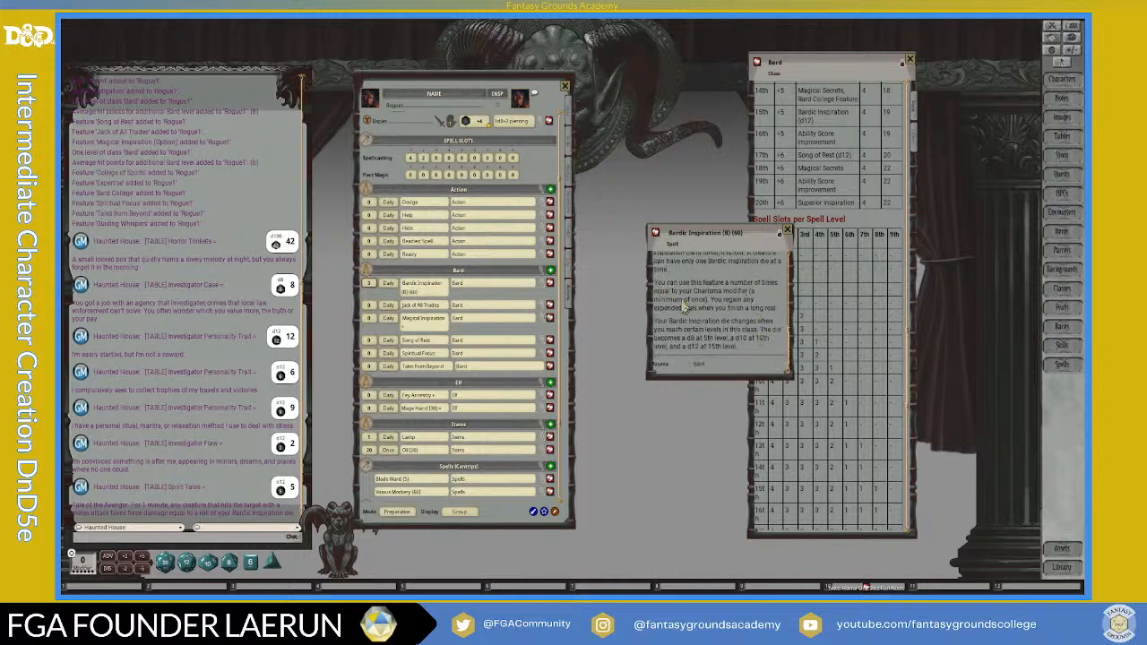
left_click(788, 231)
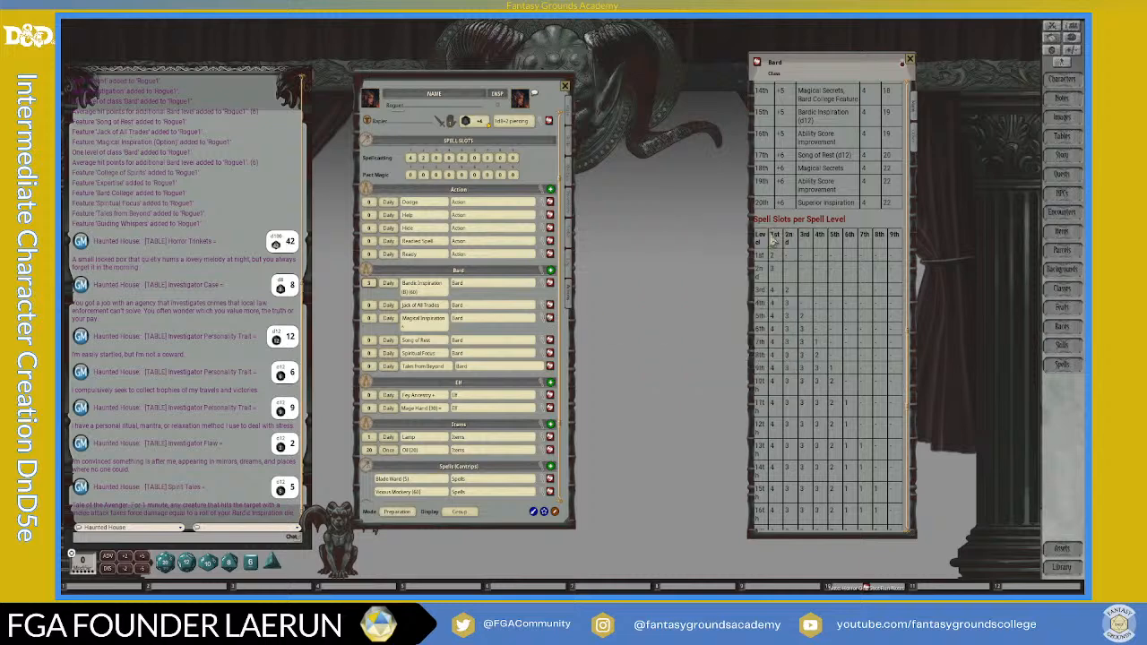
scroll(474, 323, "down", 3)
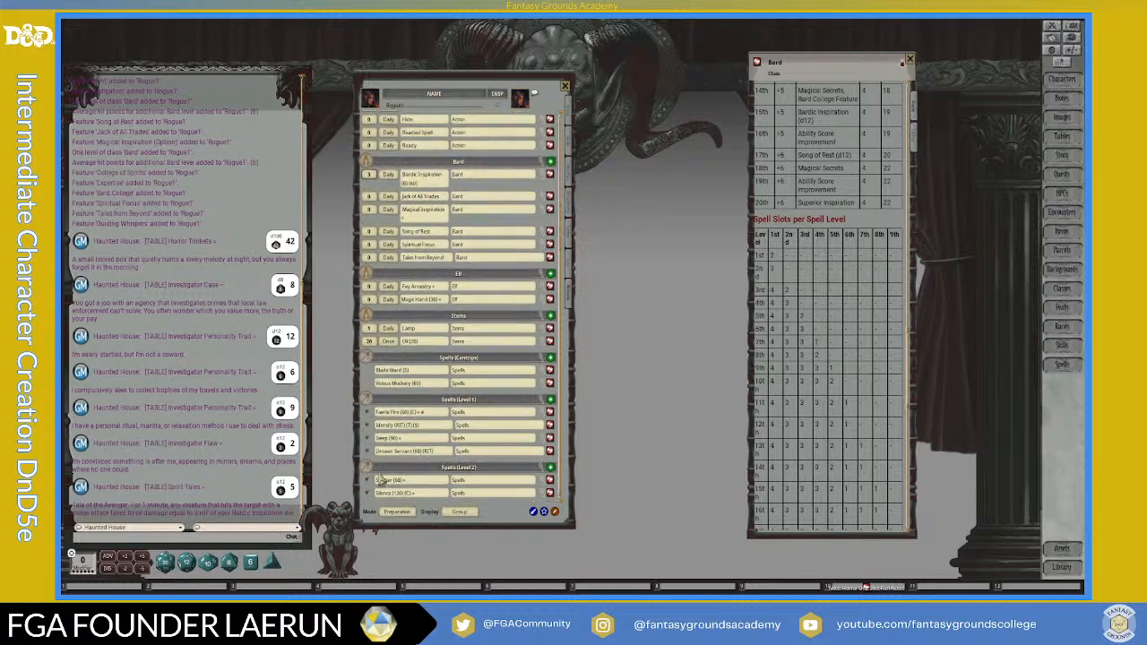
left_click(400, 513)
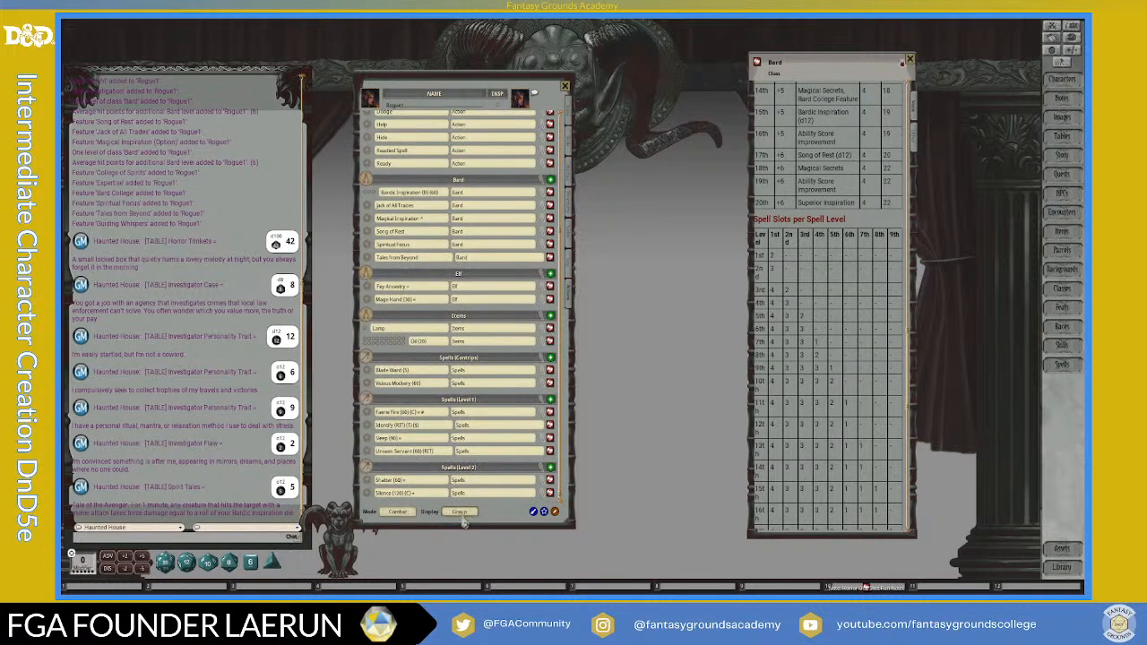
left_click(460, 513)
left_click(459, 512)
scroll(496, 424, "down", 2)
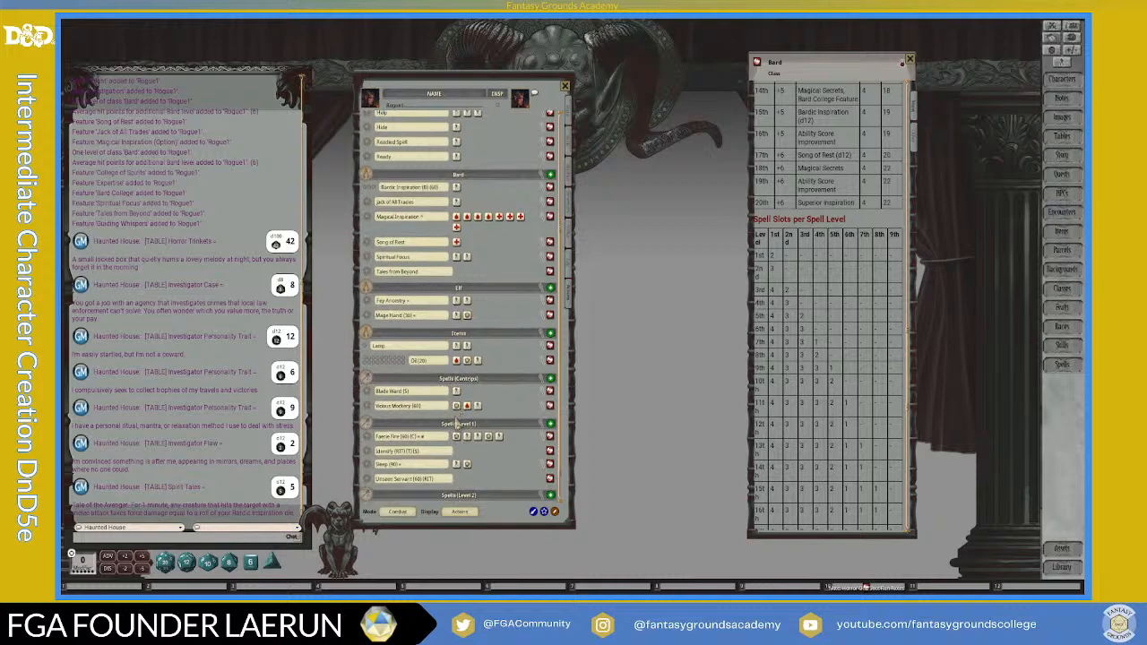
scroll(495, 424, "up", 5)
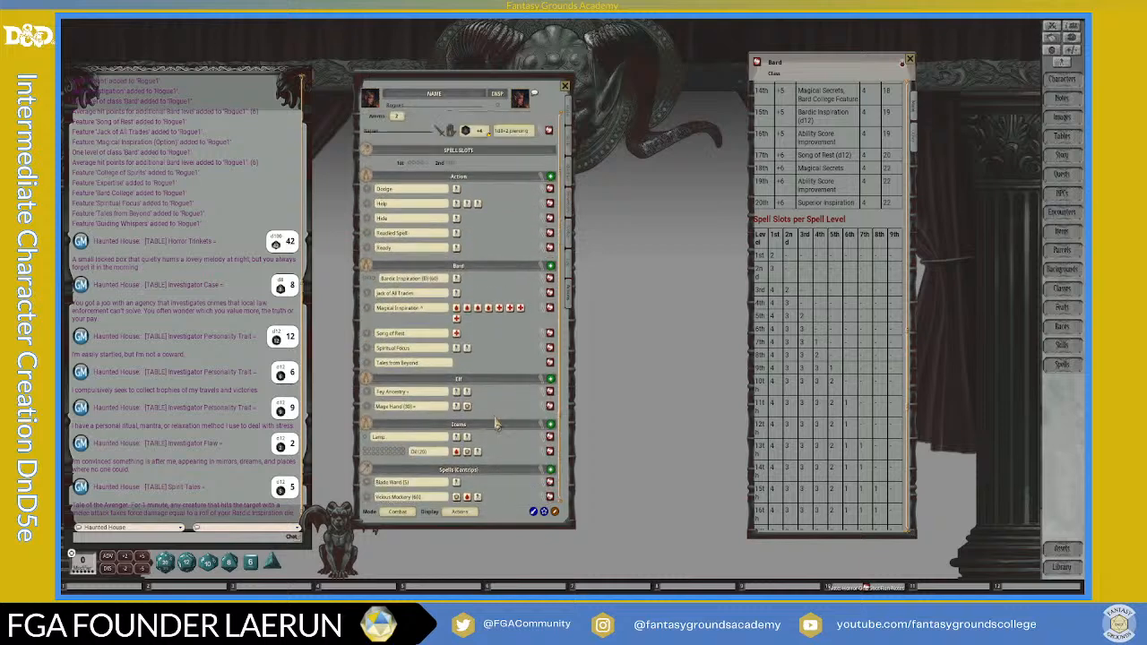
scroll(496, 424, "down", 5)
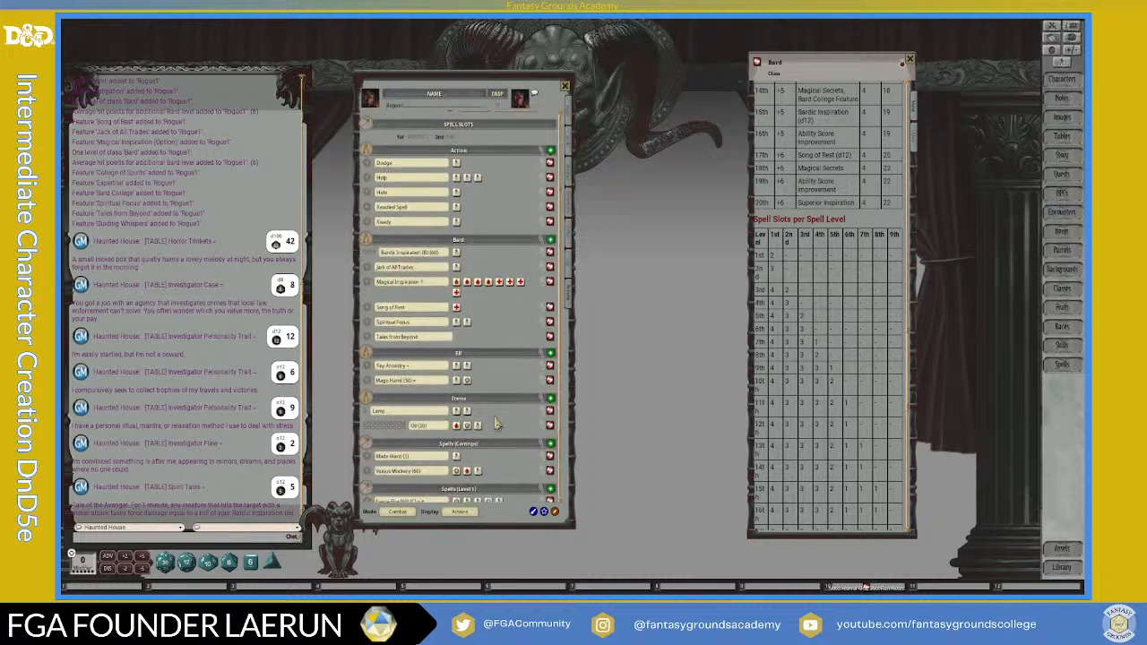
Review the character's skill proficiencies and return to the main page of the character sheet.
left_click(570, 152)
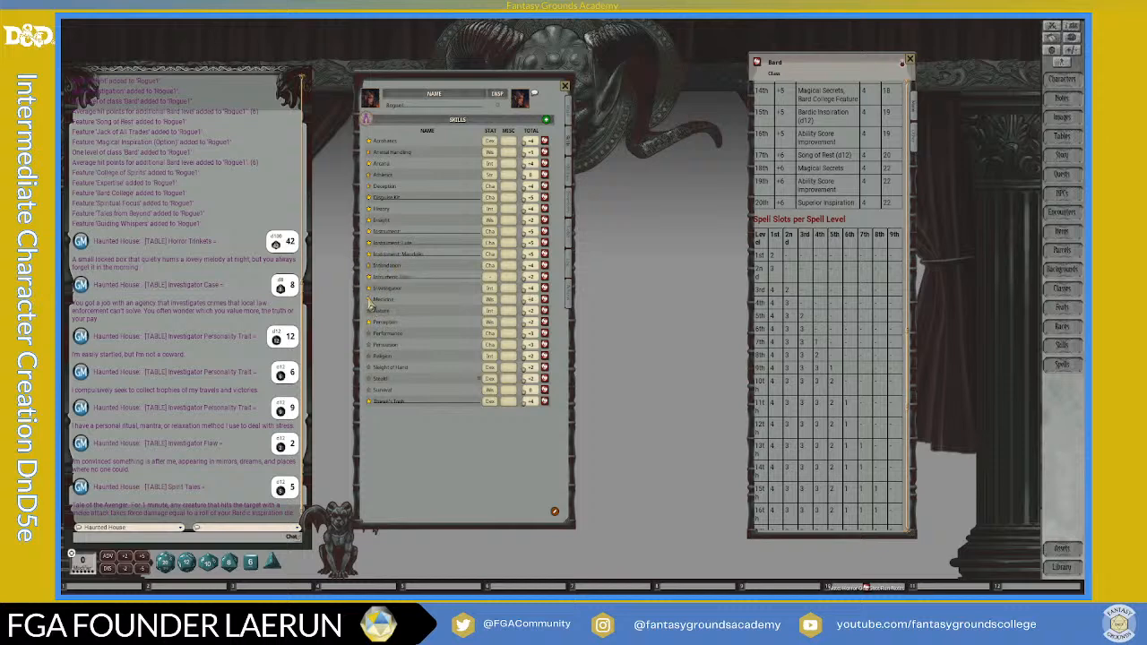
left_click(369, 339)
left_click(570, 113)
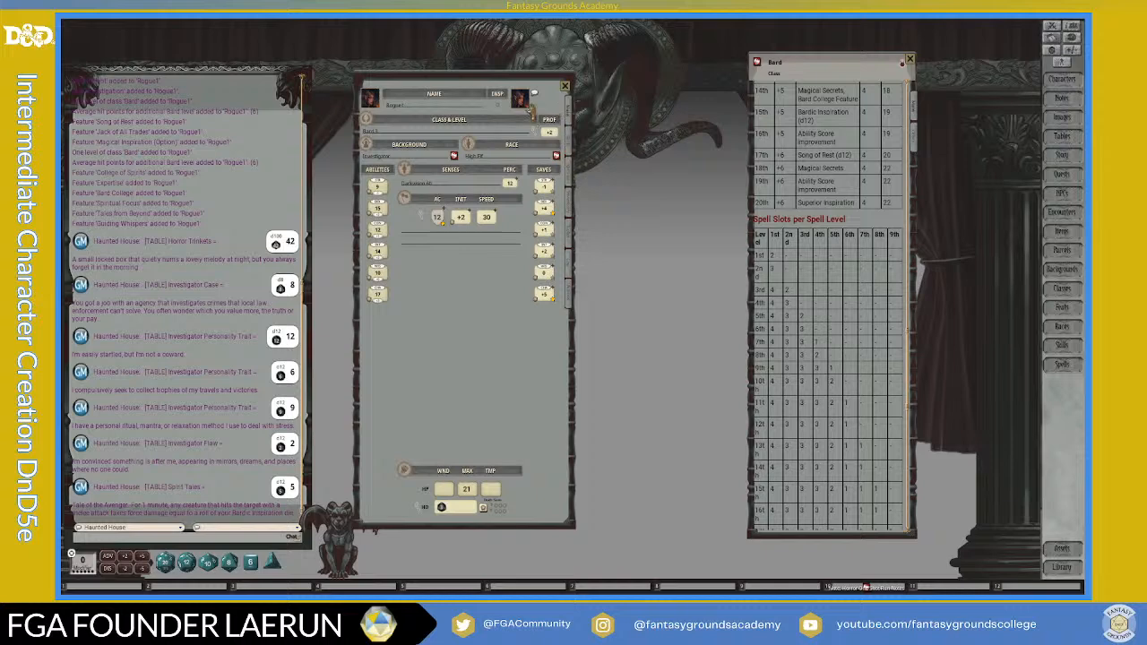
In the Combat Tracker, delete the hostile NPC entry and add the Rogue1 character.
left_click(1052, 28)
scroll(301, 175, "down", 3)
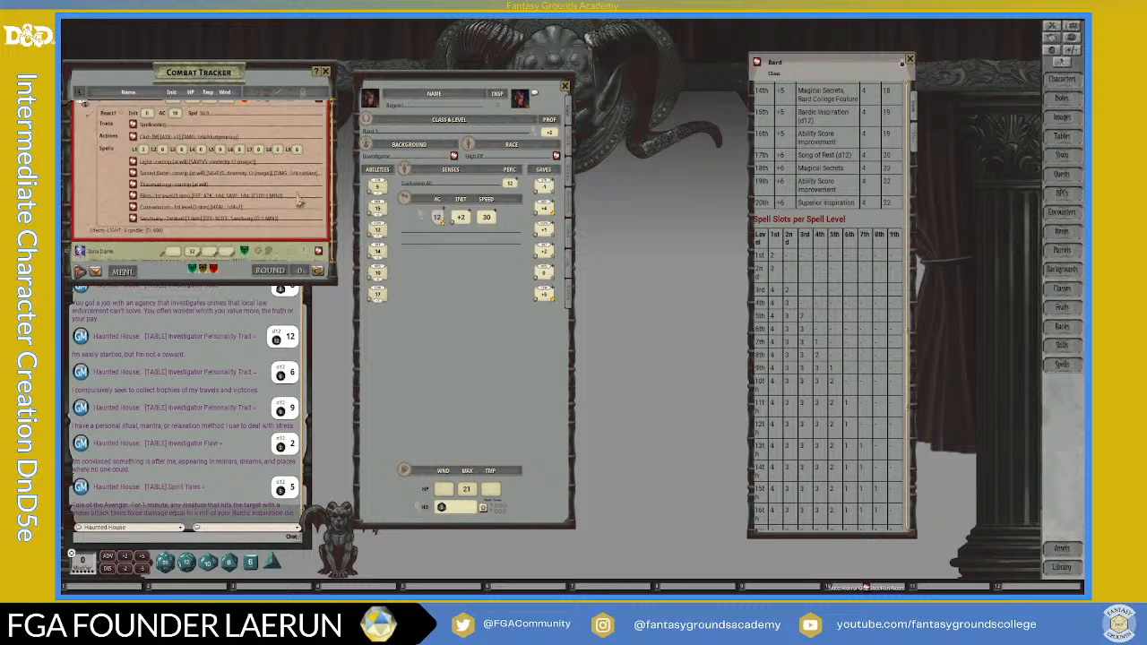
scroll(300, 174, "up", 3)
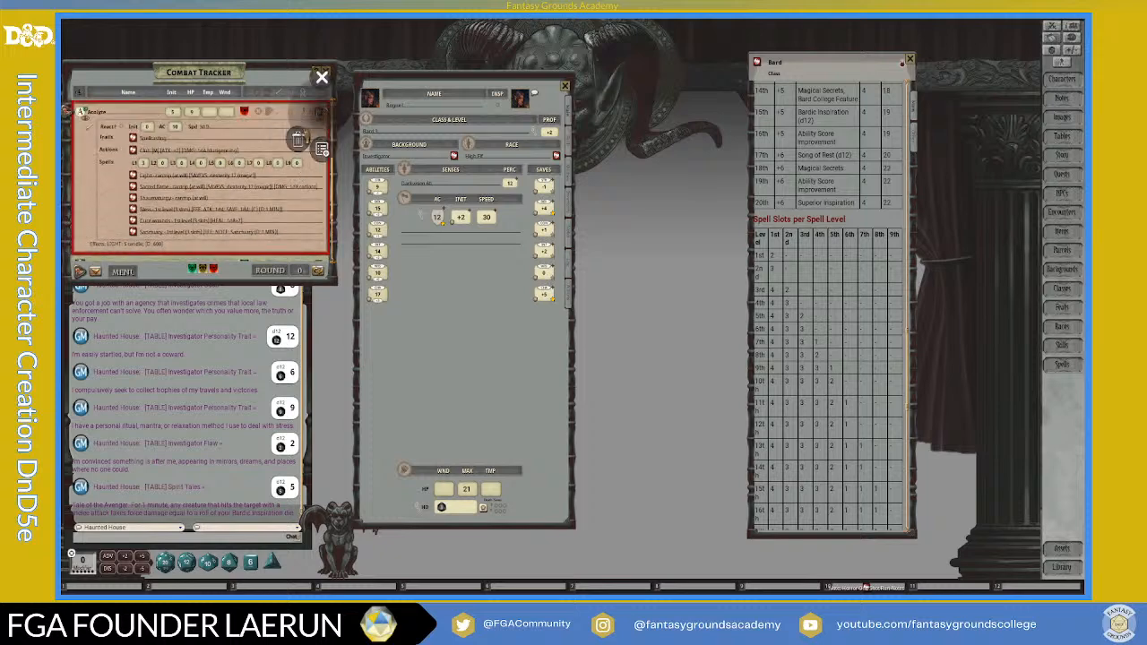
left_click(298, 144)
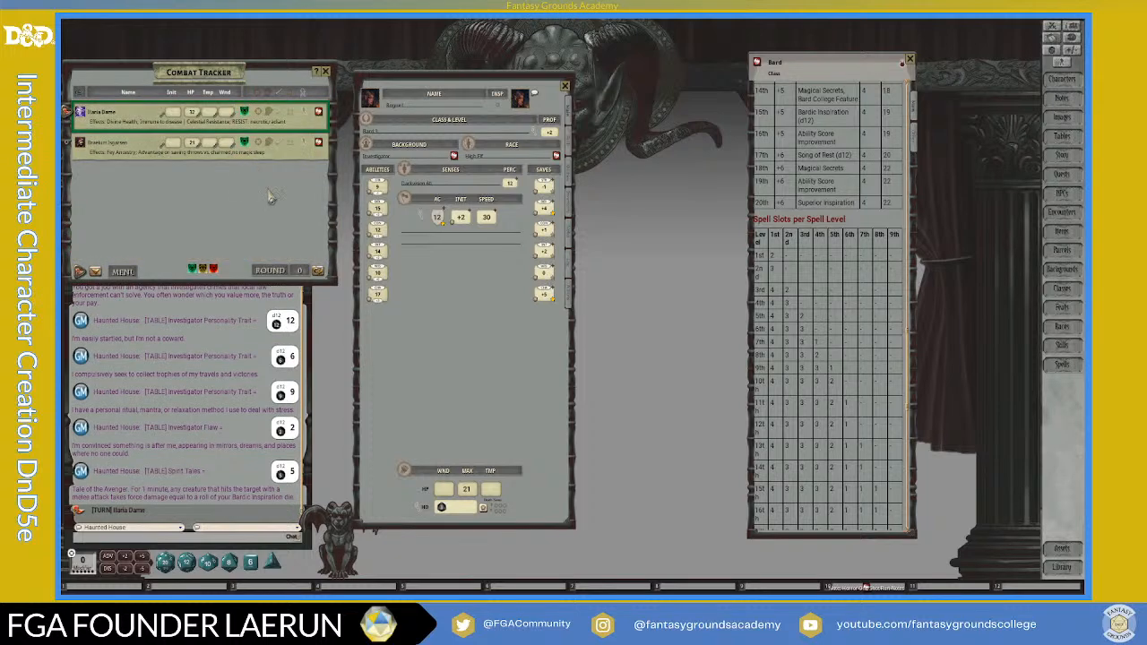
left_click_drag(370, 96, 141, 201)
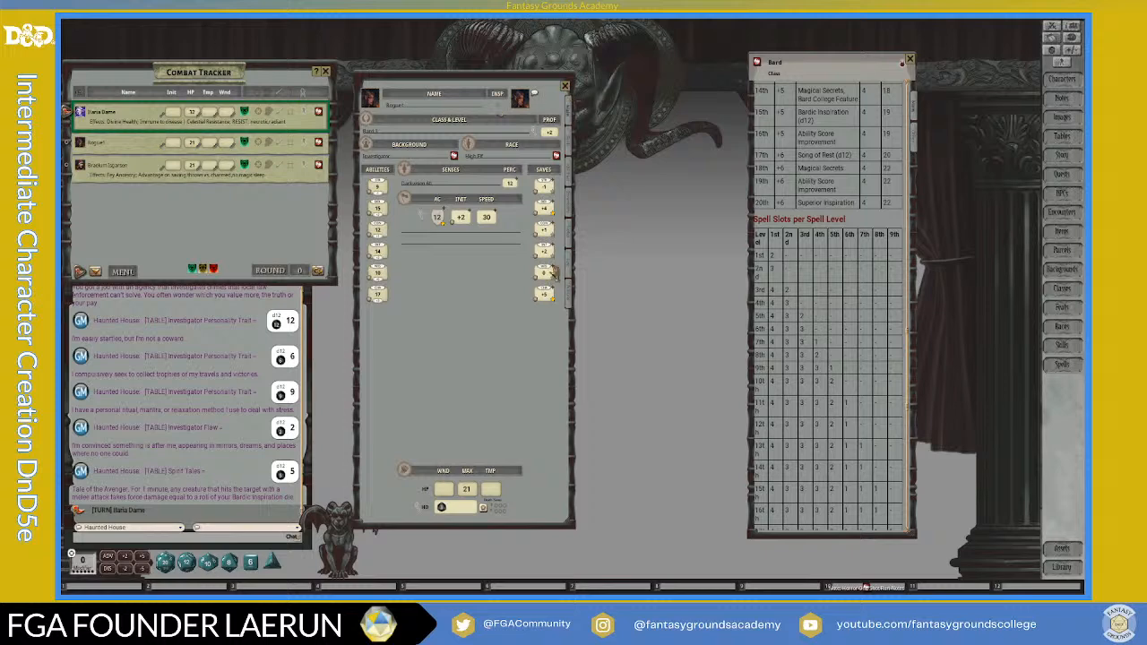
From the character's actions, apply the Jack of All Trades and Fey Ancestry effects to Rogue1.
left_click(566, 302)
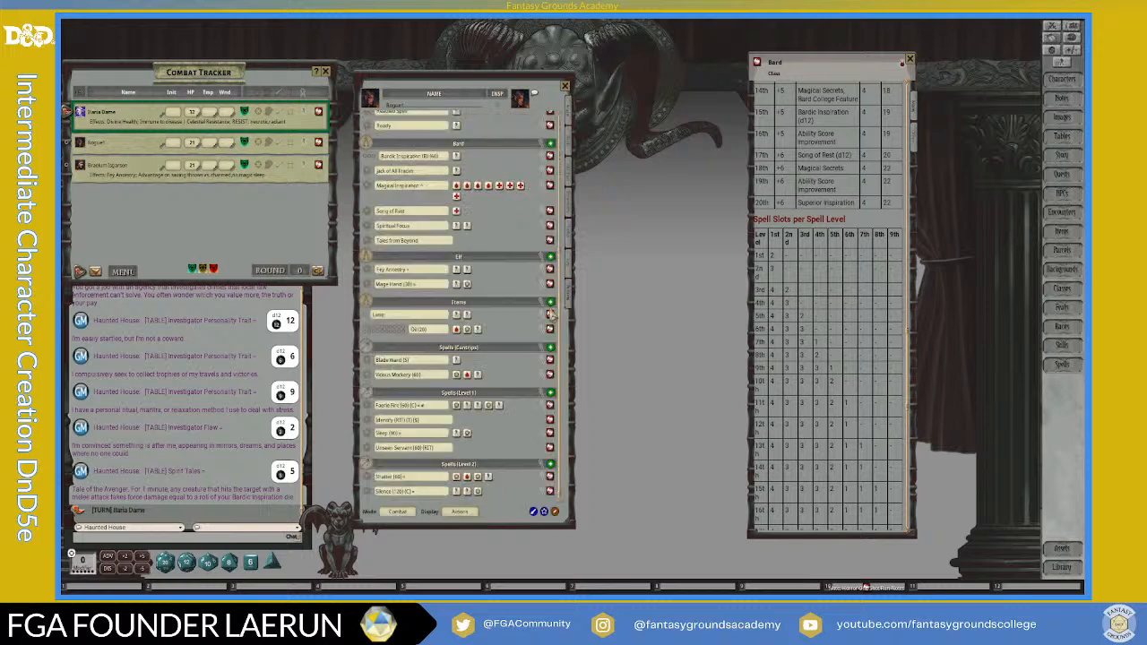
scroll(464, 352, "up", 1)
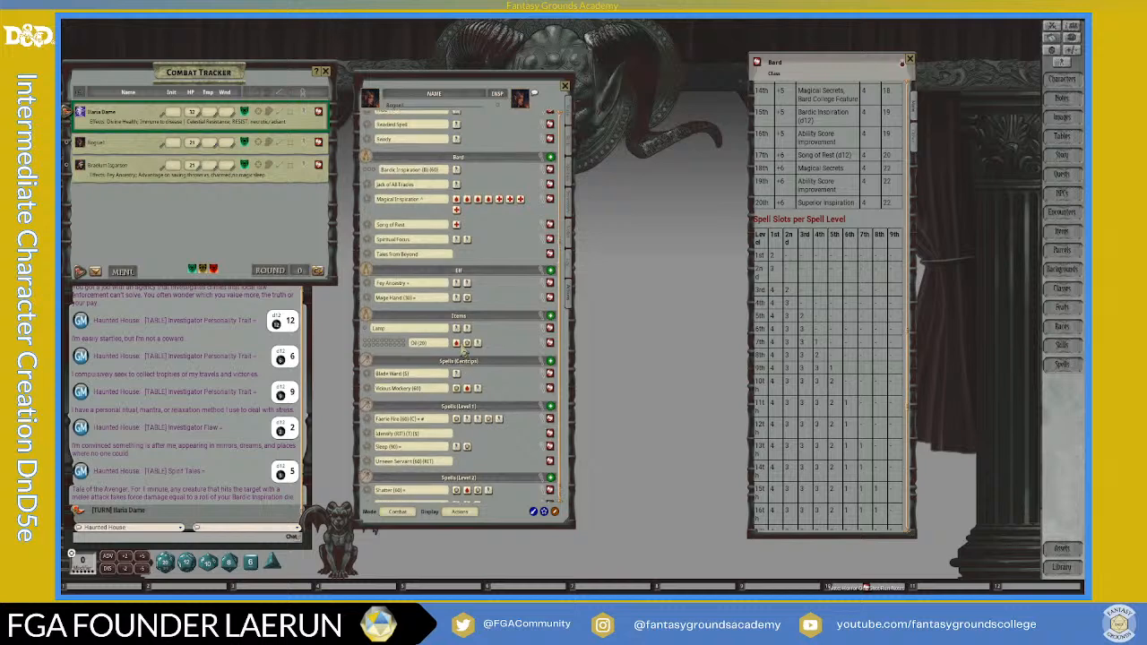
scroll(464, 353, "up", 2)
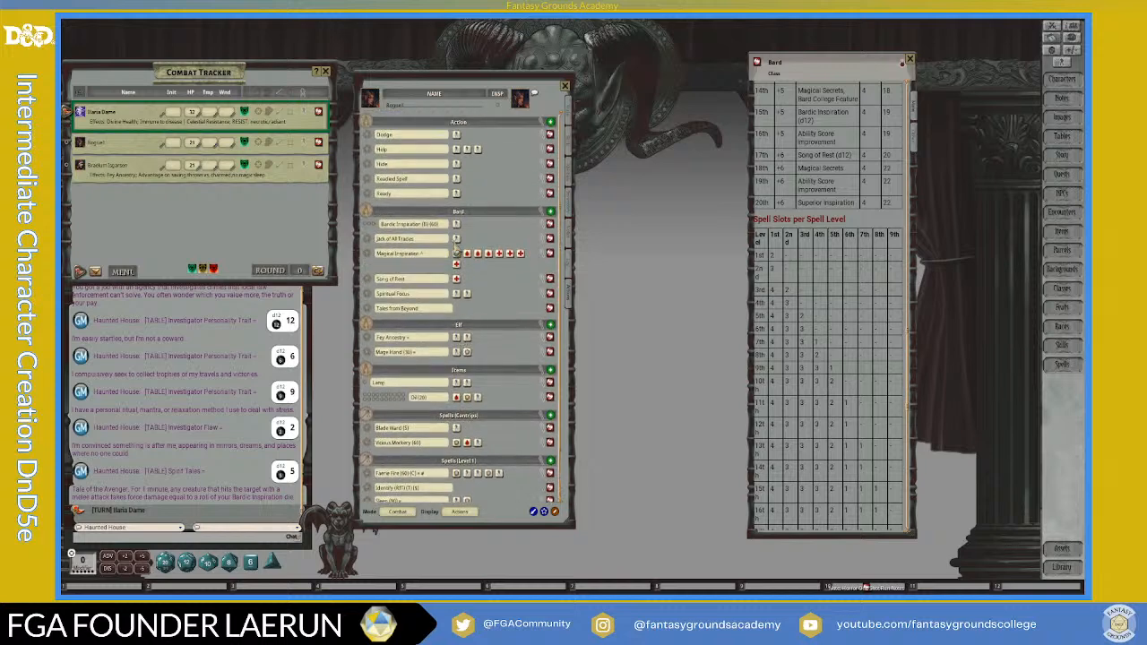
left_click(456, 238)
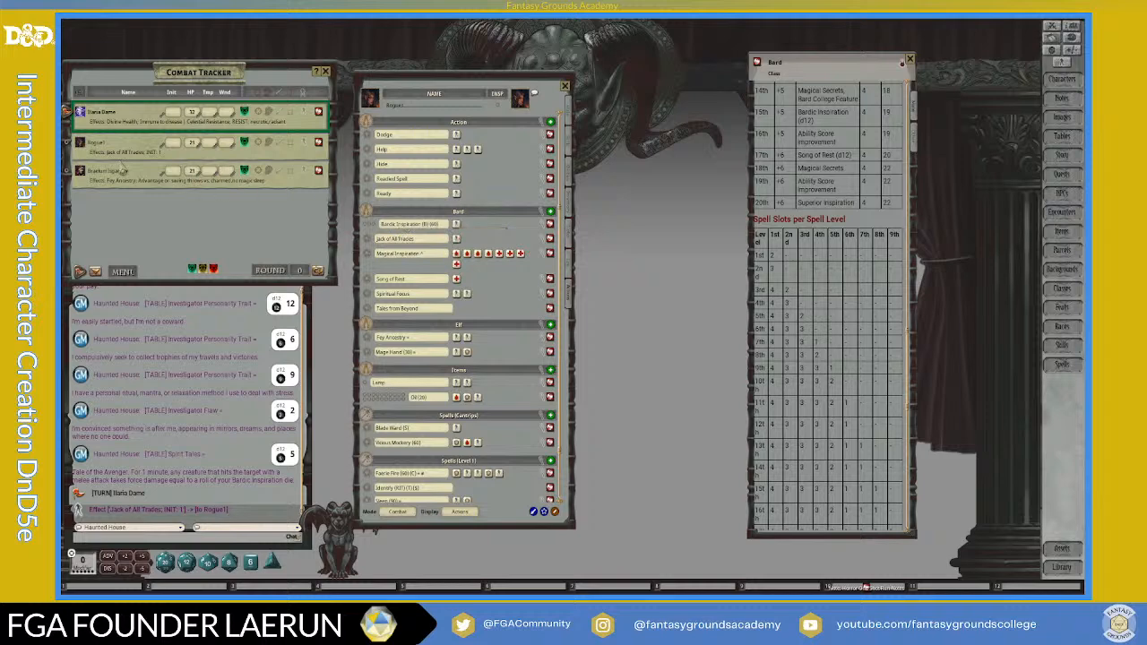
scroll(491, 346, "down", 2)
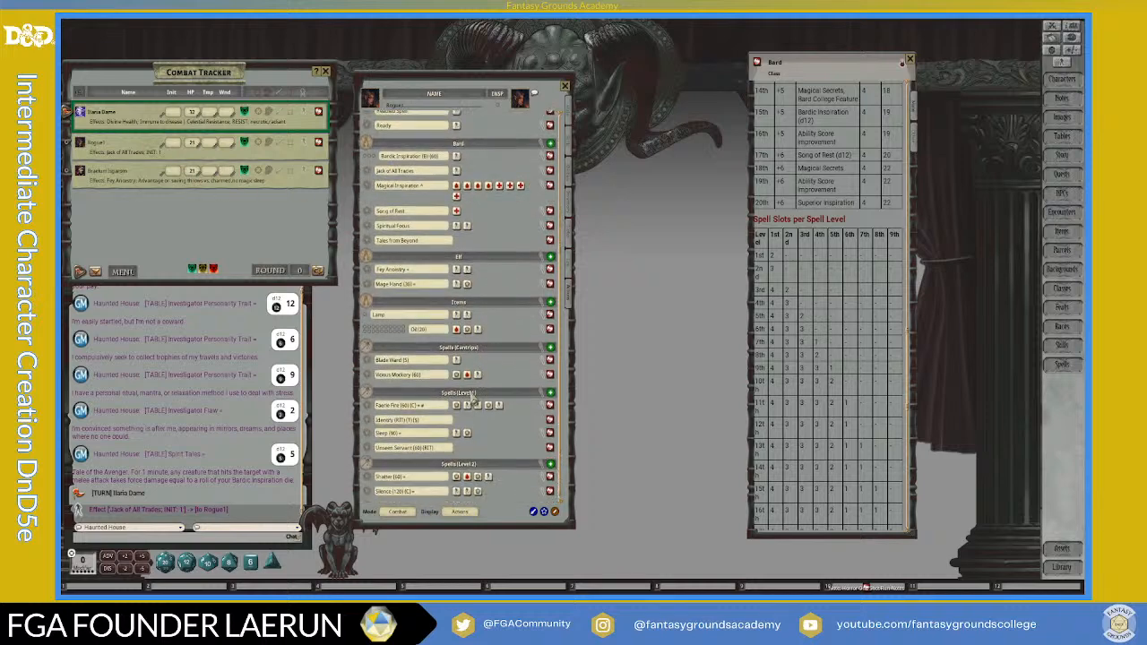
left_click(467, 272)
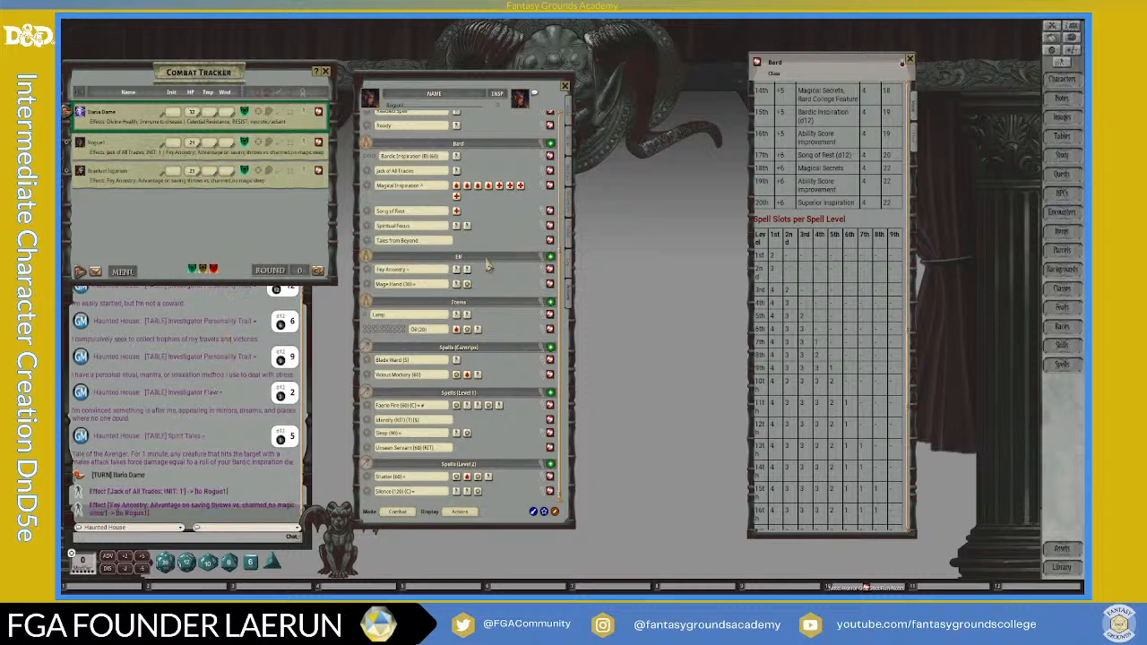
scroll(491, 242, "up", 5)
scroll(491, 242, "up", 3)
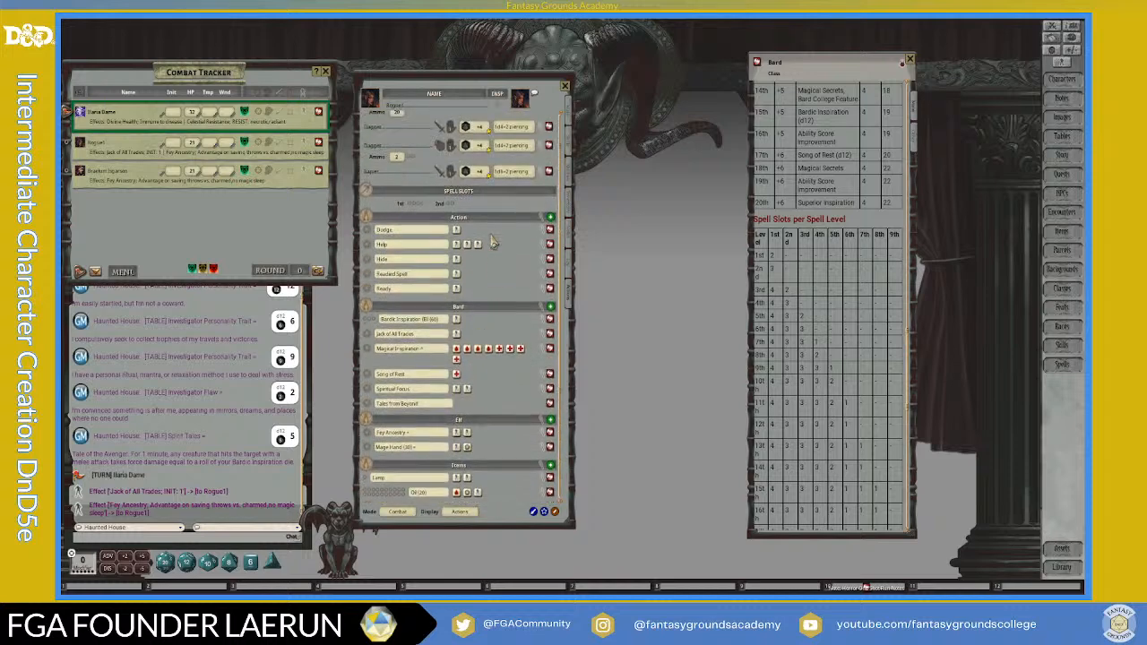
Close the character sheet and the Bard class window, and shift the Combat Tracker slightly.
left_click(564, 86)
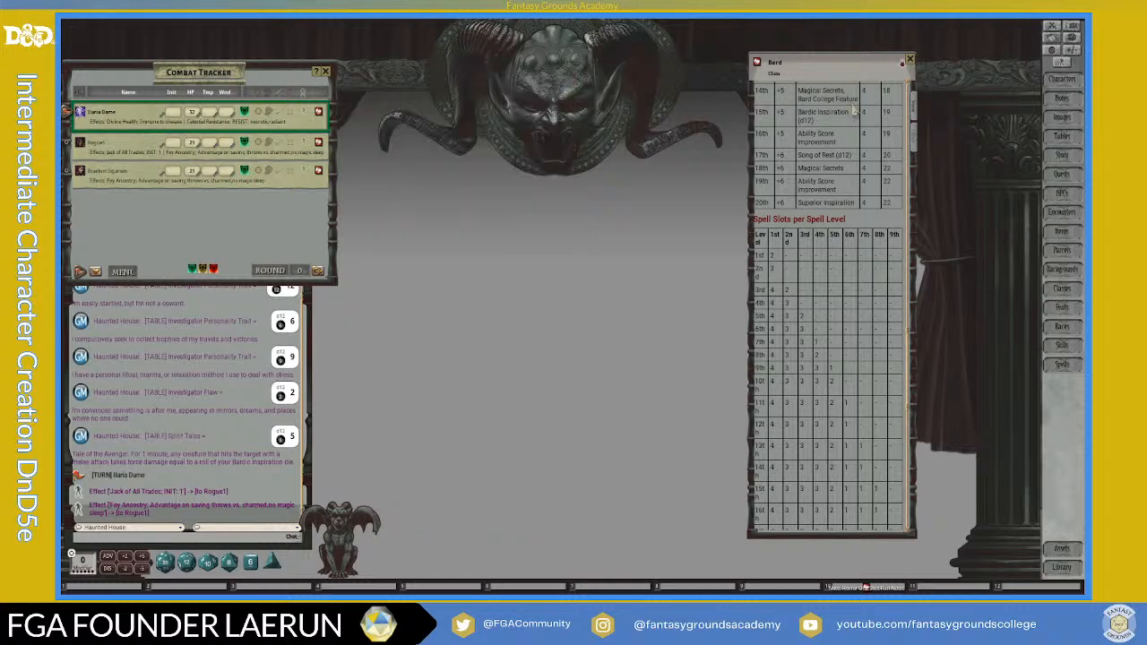
left_click(910, 61)
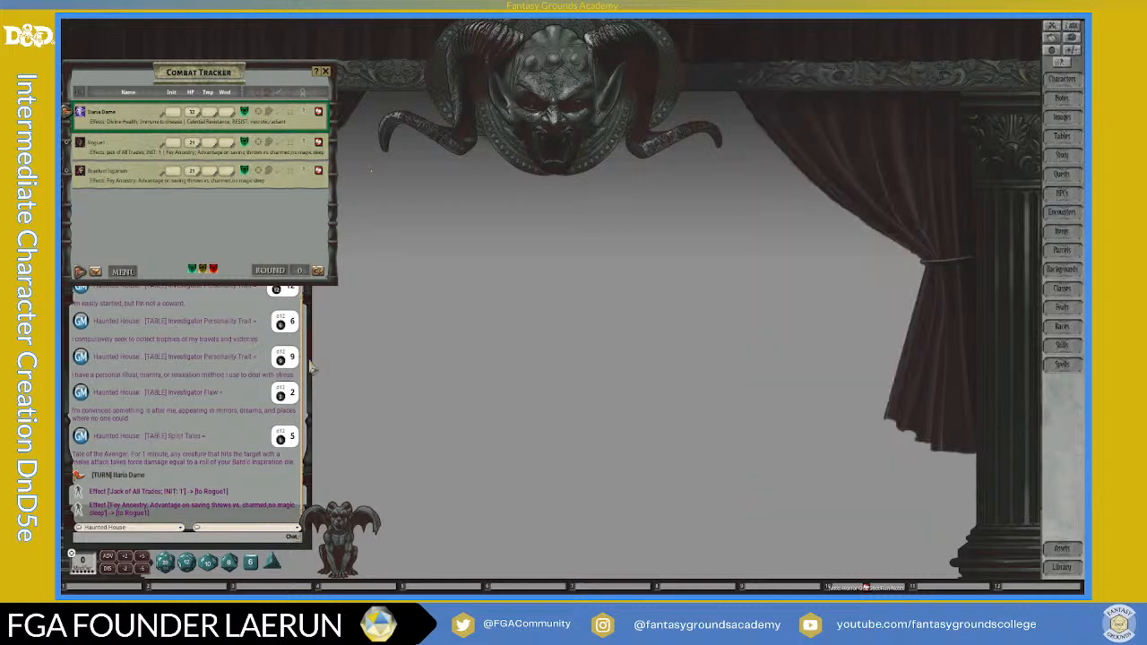
scroll(233, 389, "up", 1)
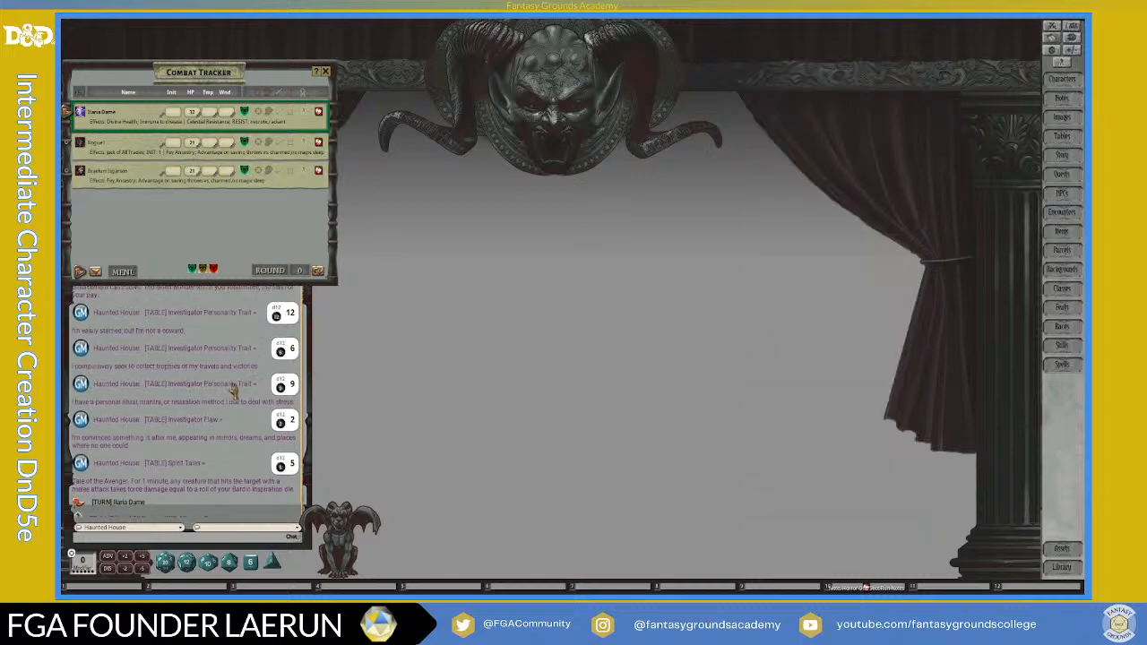
mouse_move(188, 235)
left_mouse_down()
mouse_move(225, 233)
mouse_move(185, 240)
left_mouse_up()
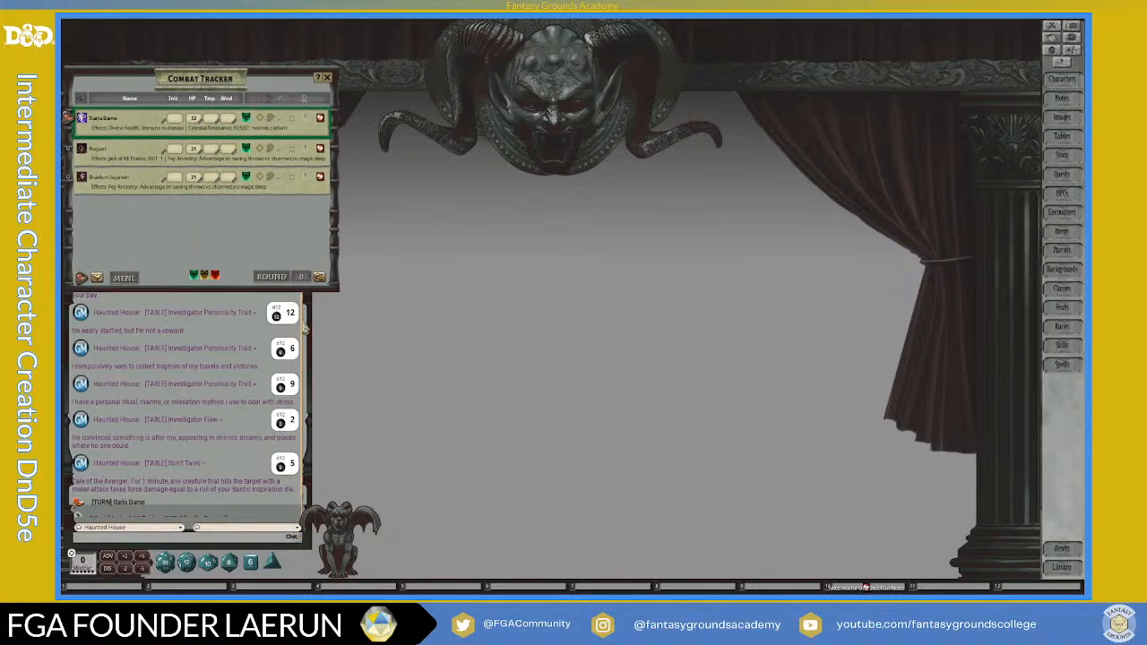
Unlock the chat window's position and make the window slightly wider.
right_click(242, 297)
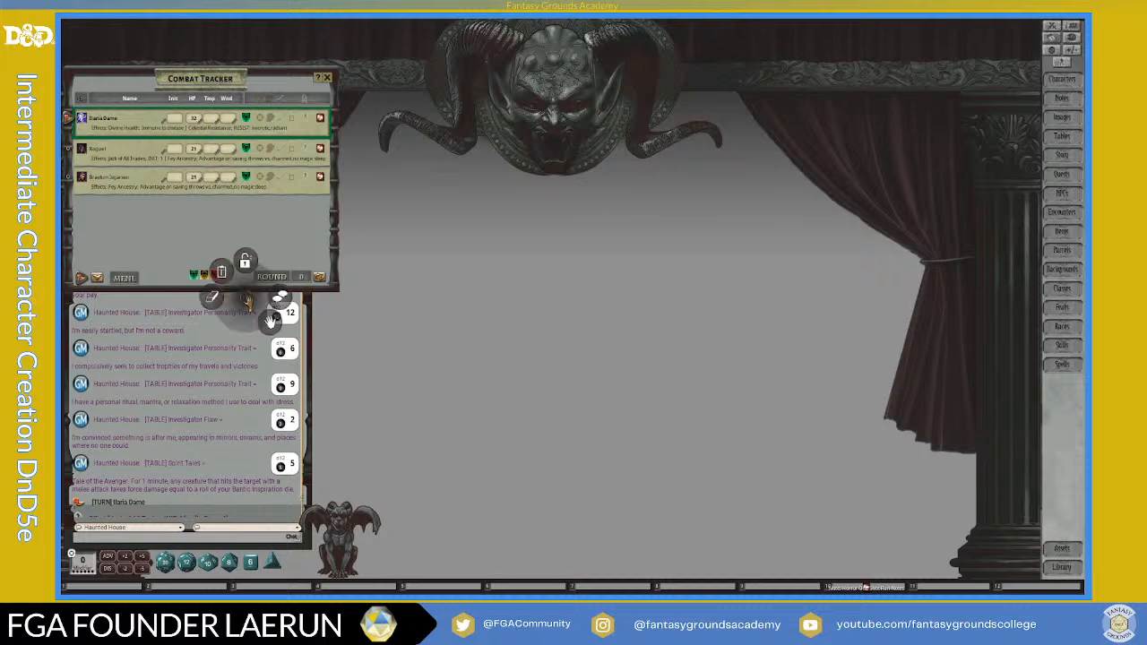
left_click(457, 282)
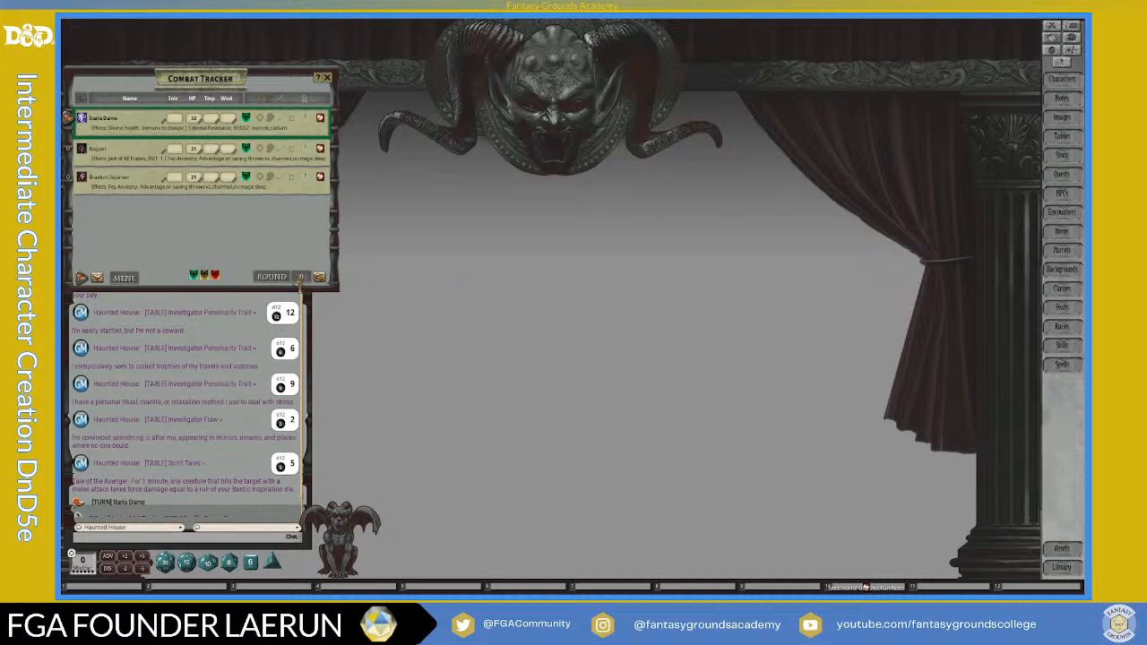
right_click(214, 303)
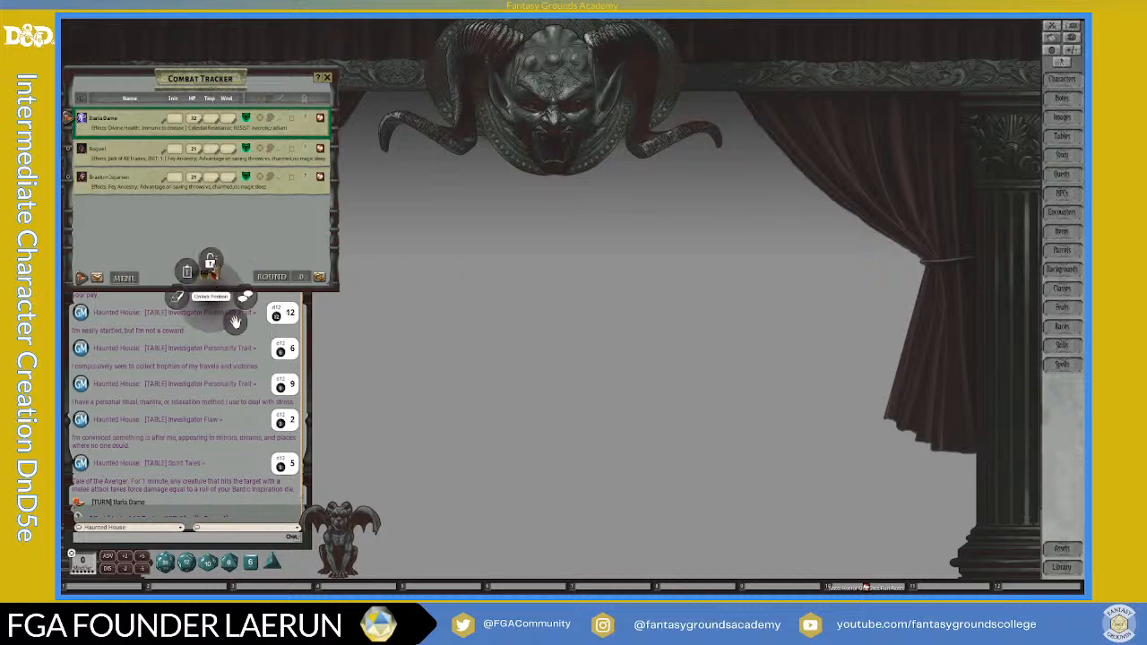
left_click(215, 269)
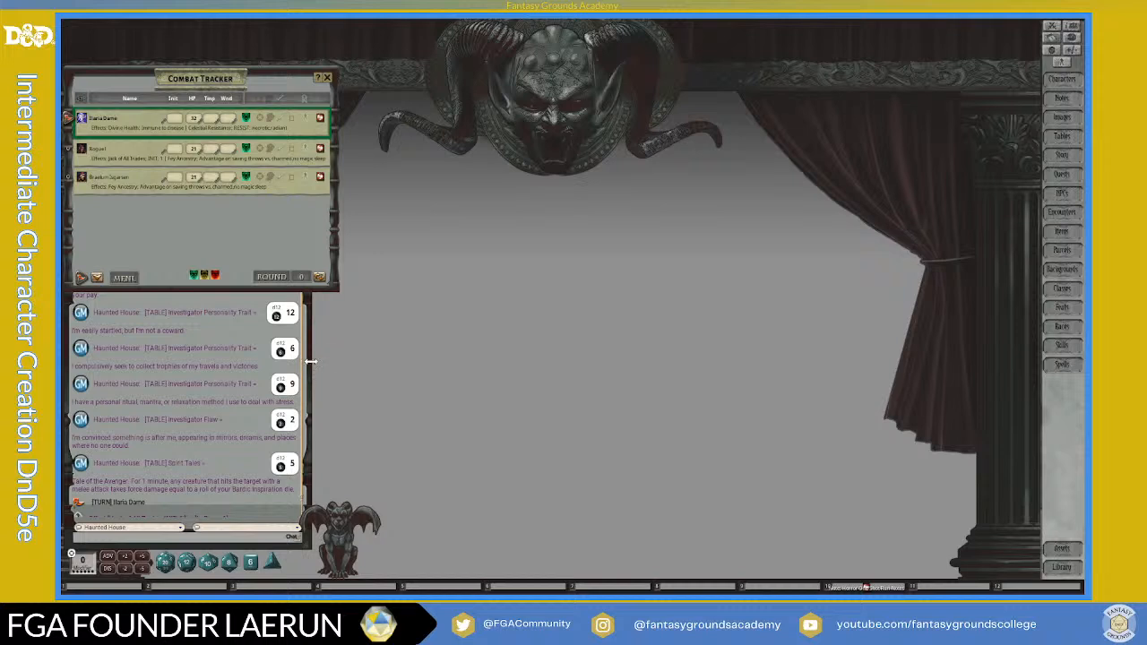
left_click_drag(311, 361, 325, 374)
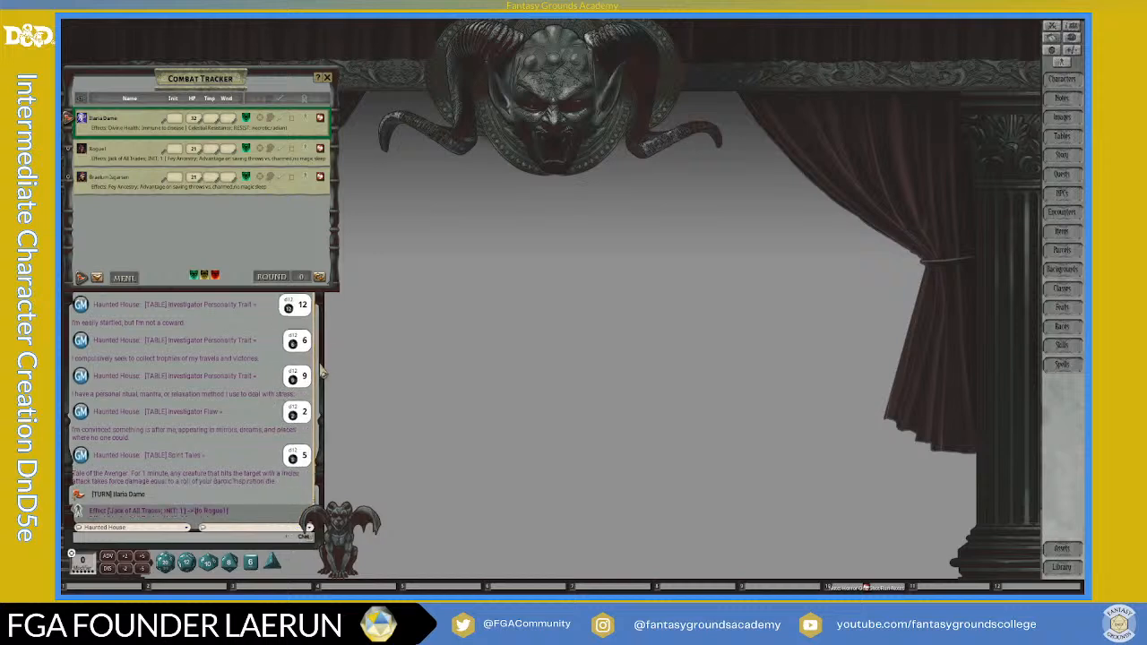